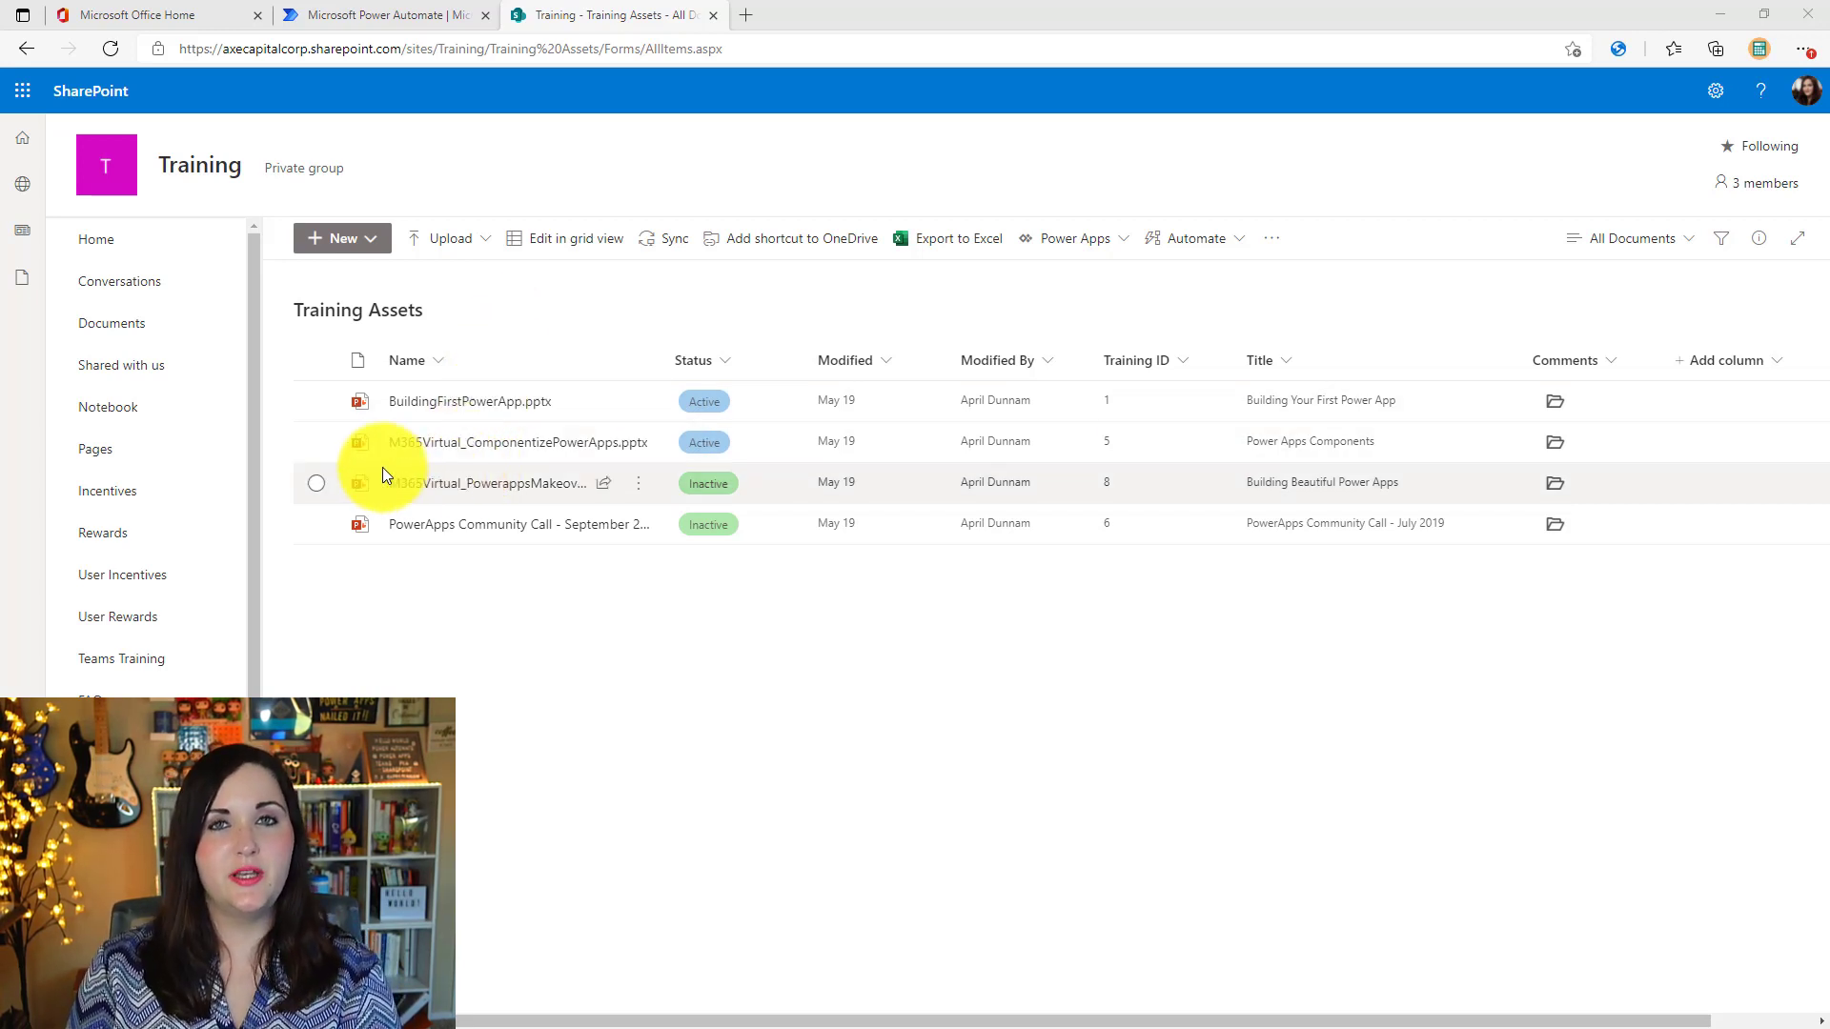
Launch the Collect Feedback flow on BuildingFirstPowerApp.pptx from the file's Automate menu.
{"action": "left_click", "coordinate": [309, 401]}
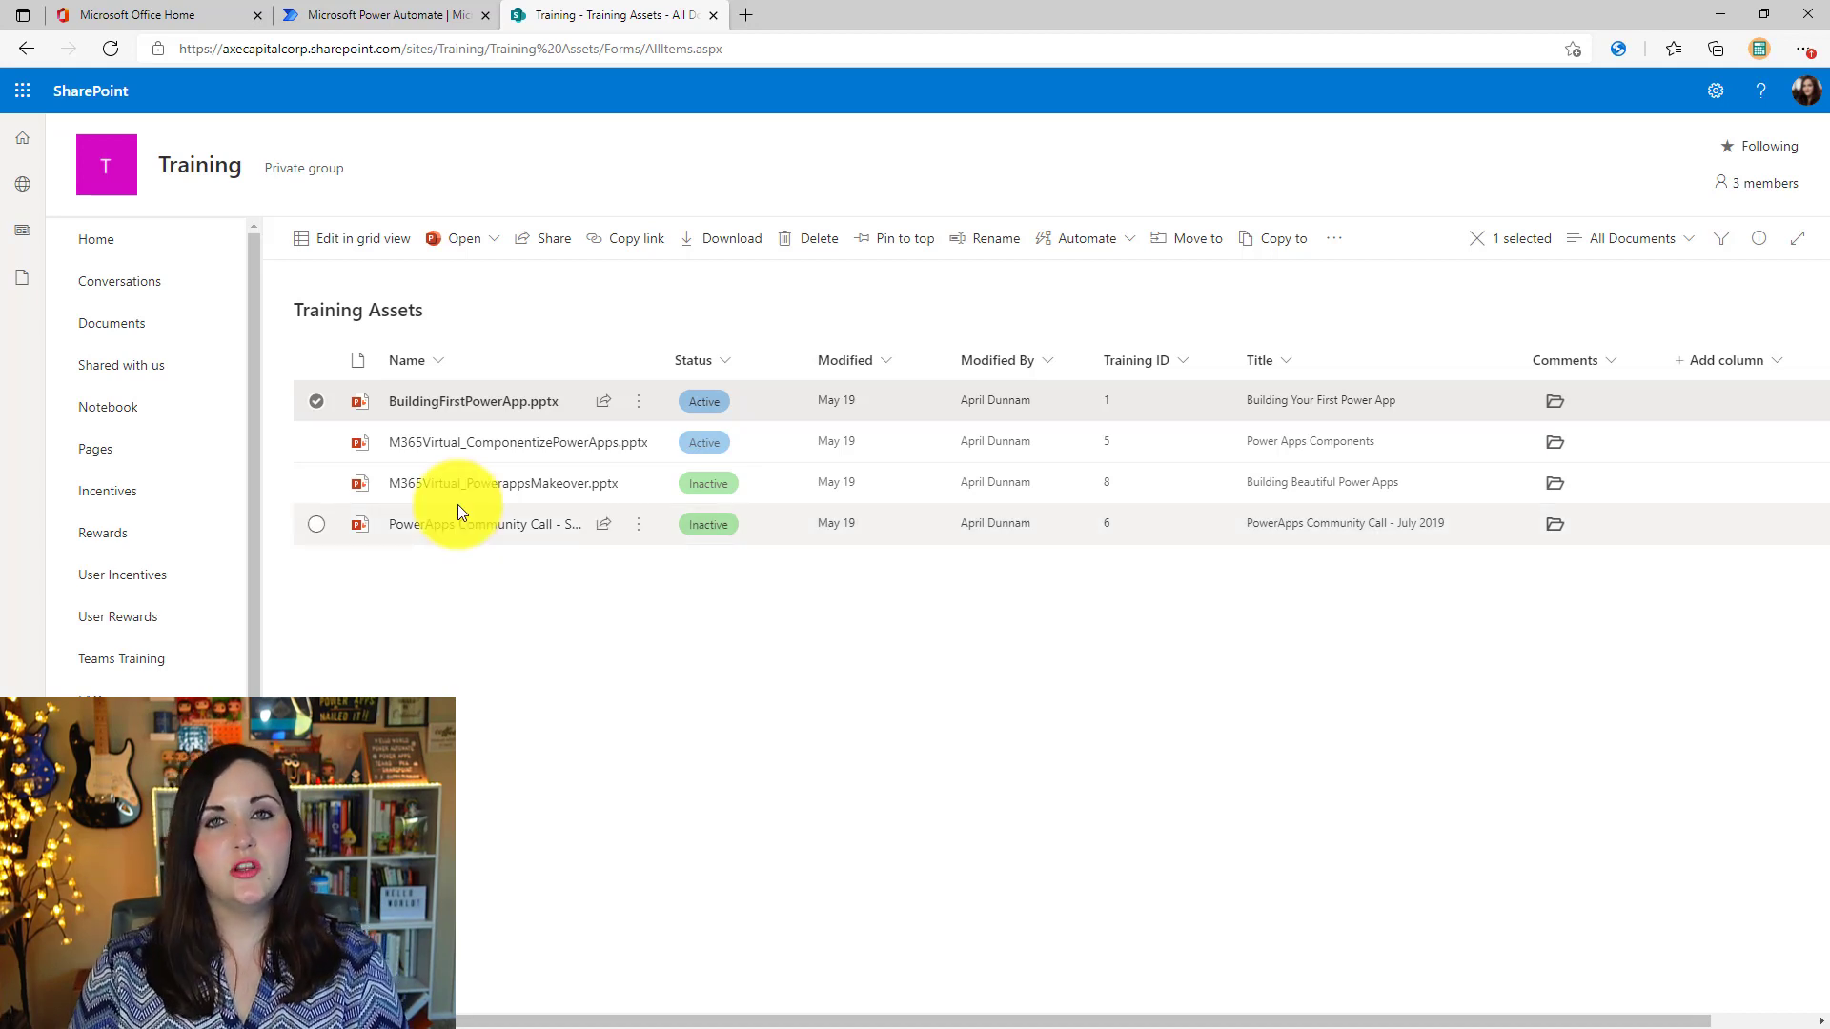
{"action": "left_click", "coordinate": [649, 412]}
{"action": "mouse_move", "coordinate": [781, 646]}
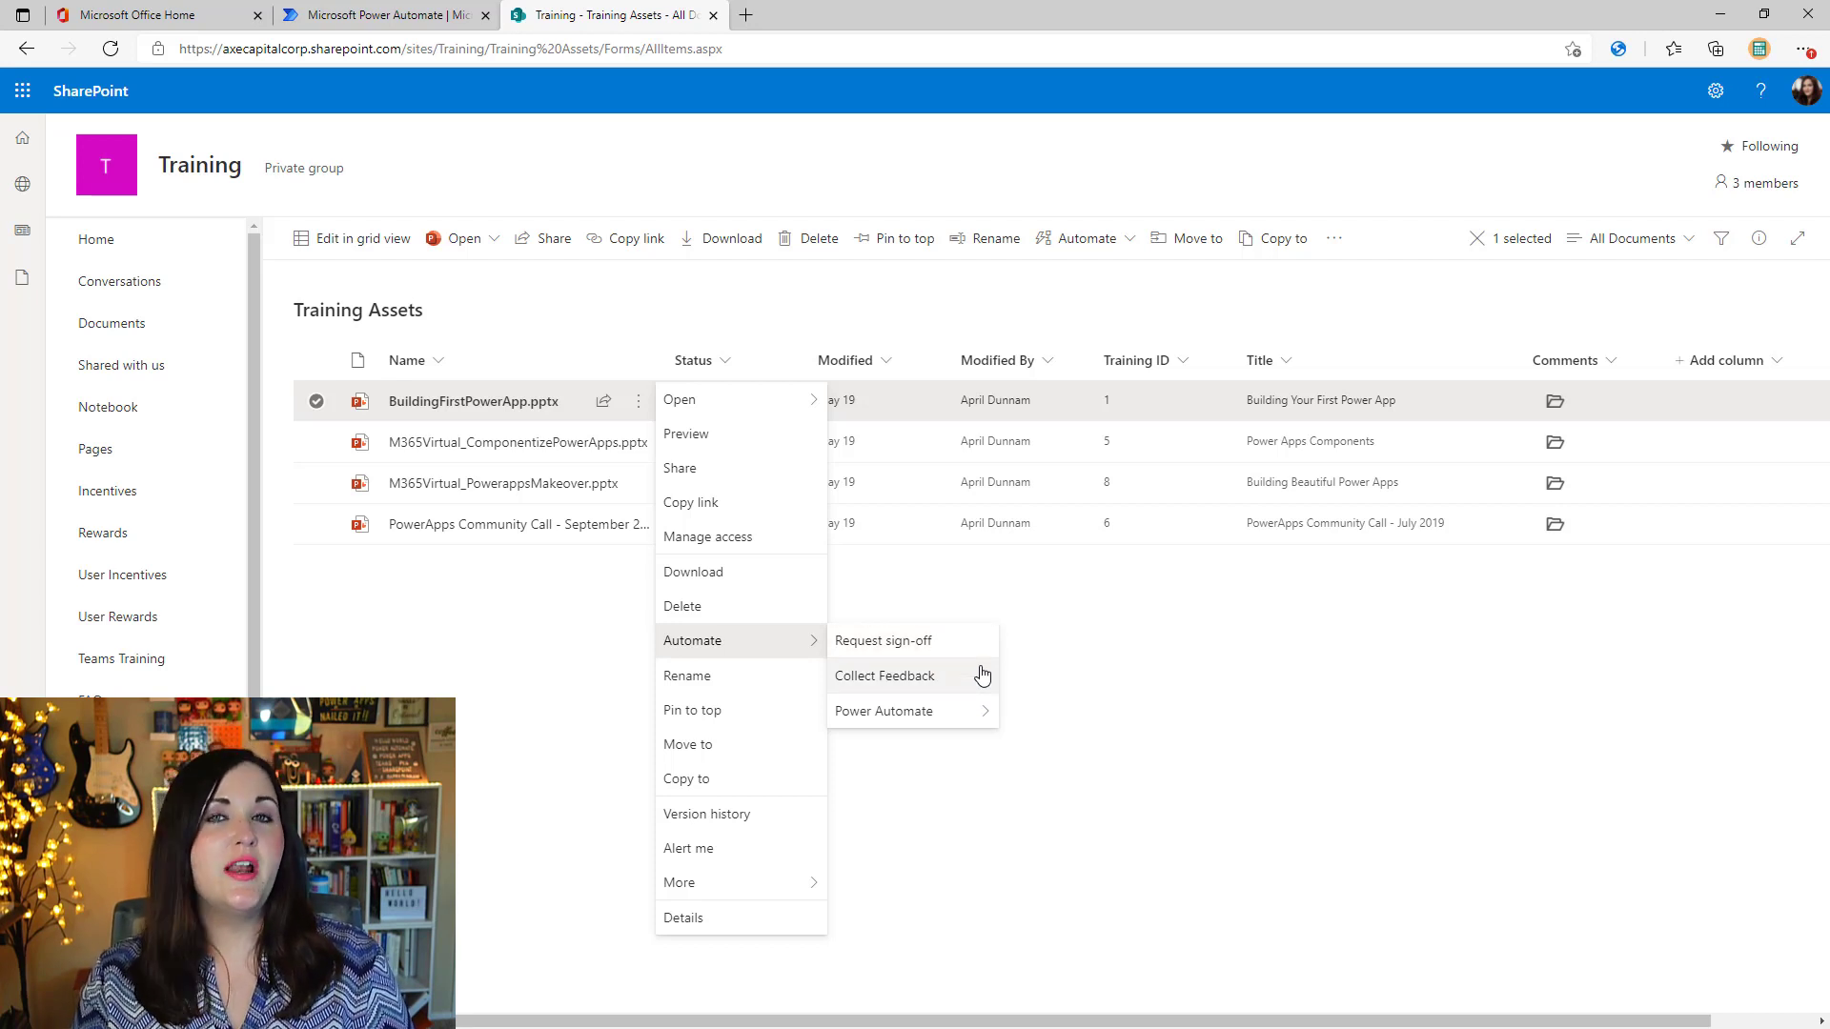
{"action": "left_click", "coordinate": [982, 675]}
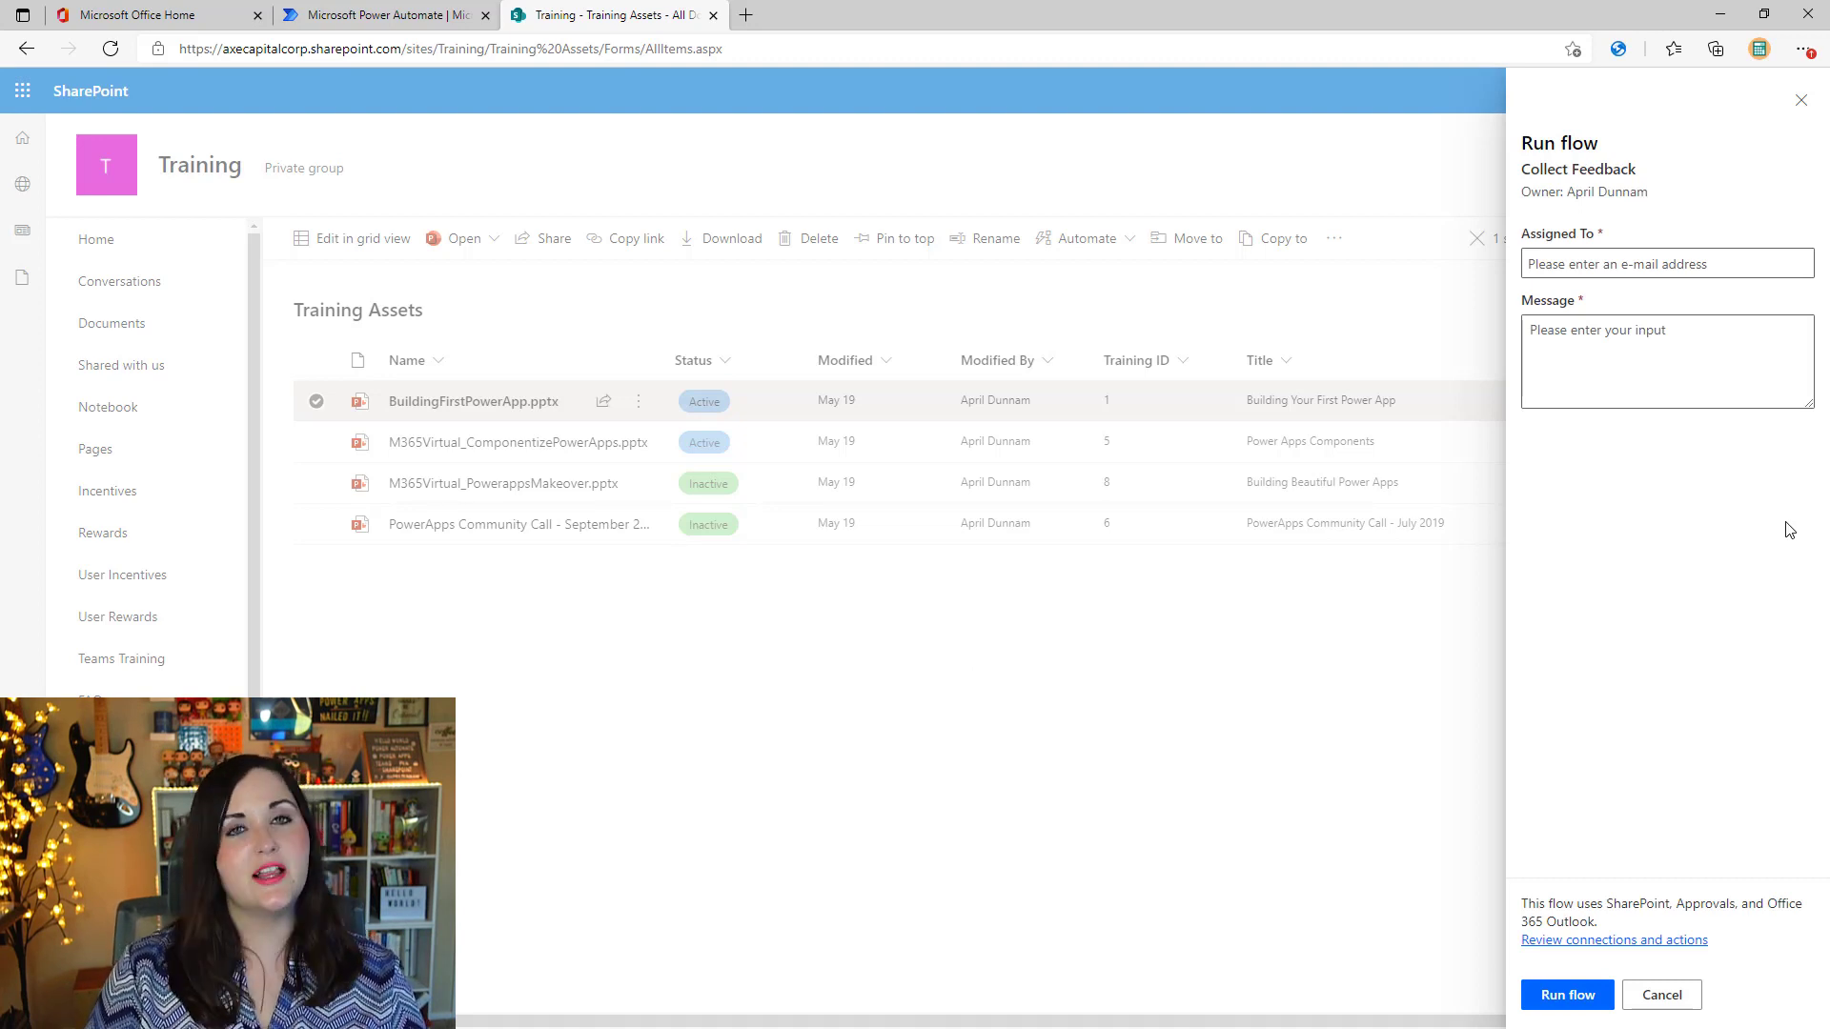
Assign the run to a colleague with message 'Please review and see if I missed anything' and run it.
{"action": "key", "text": "Tab"}
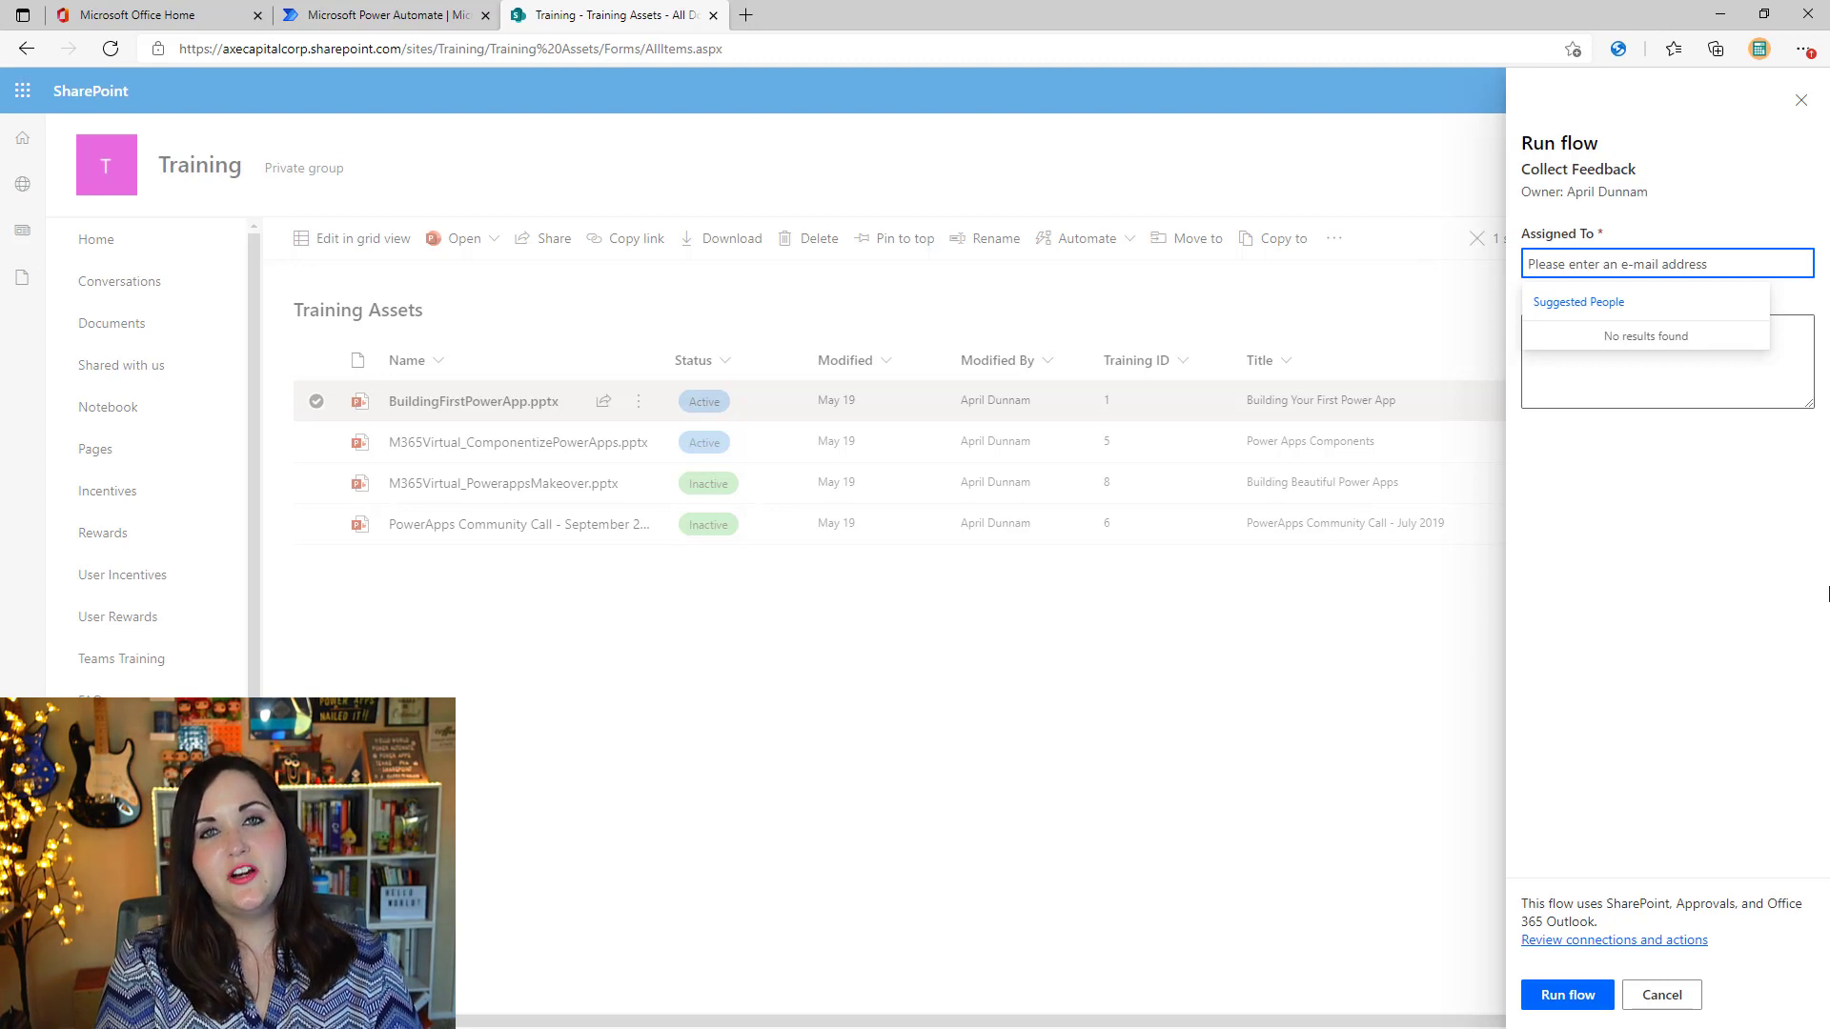
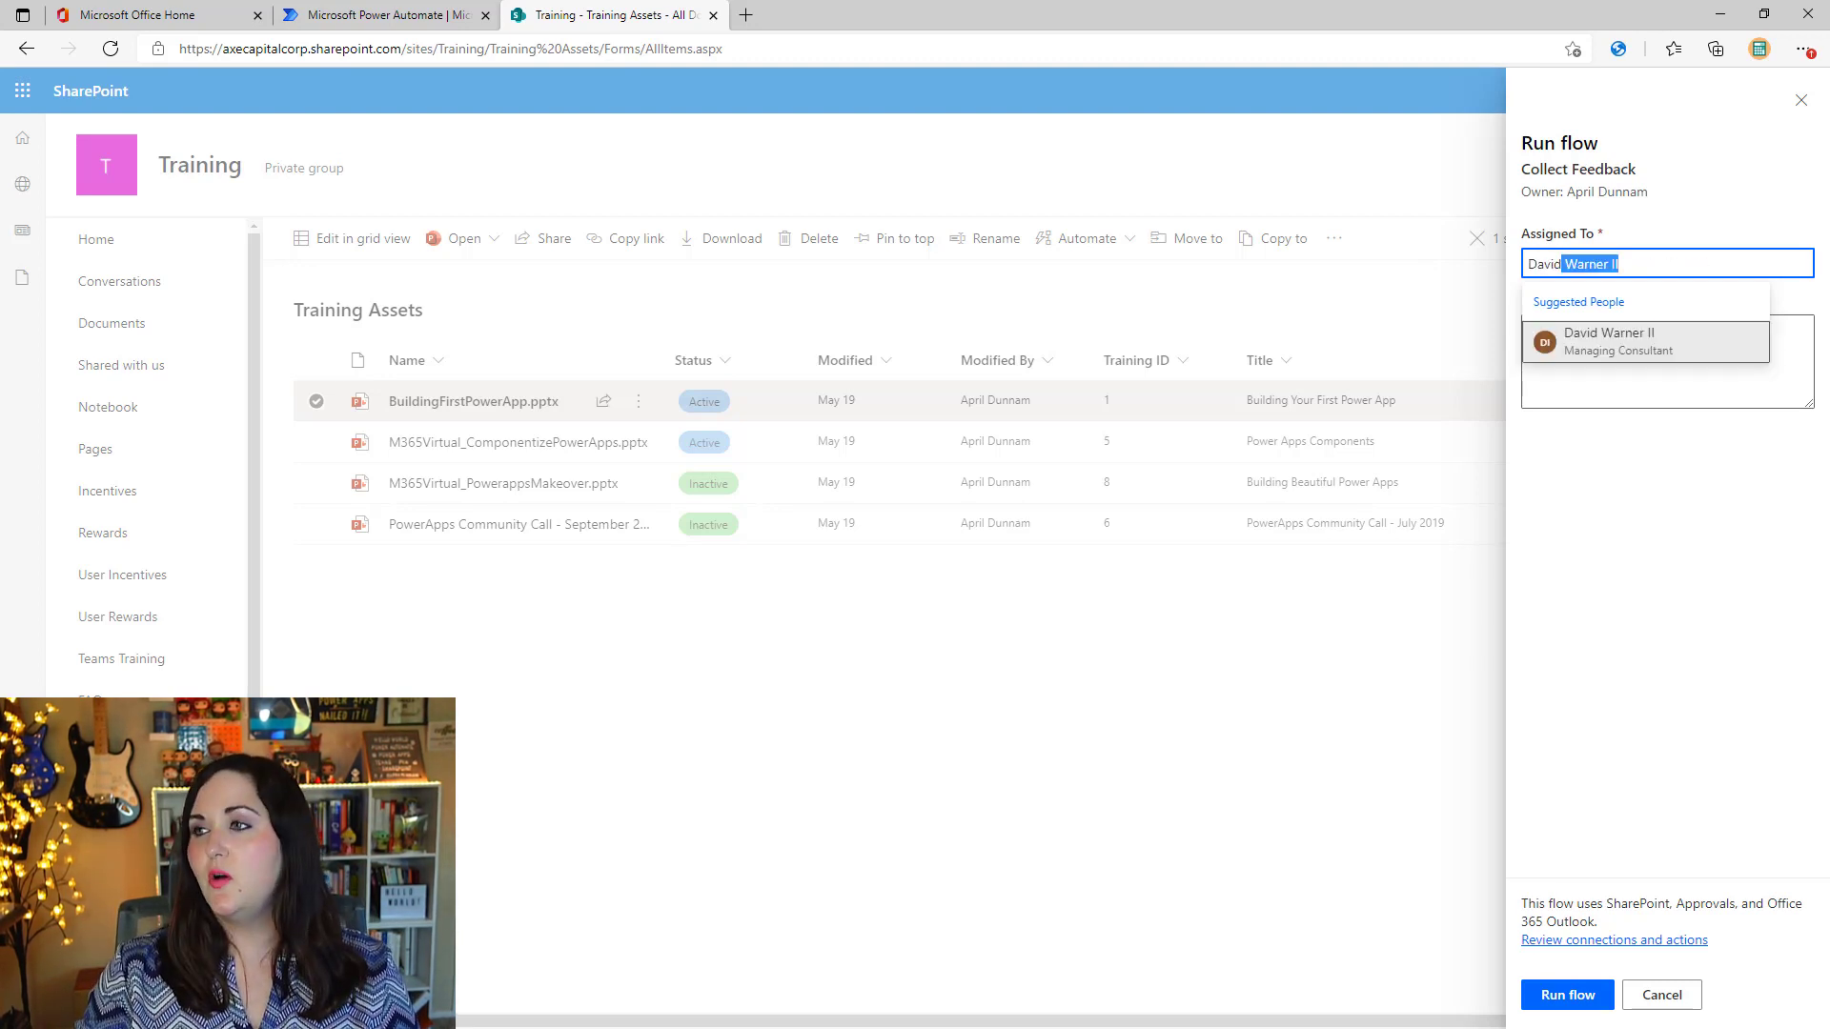
{"action": "left_click", "coordinate": [1664, 360]}
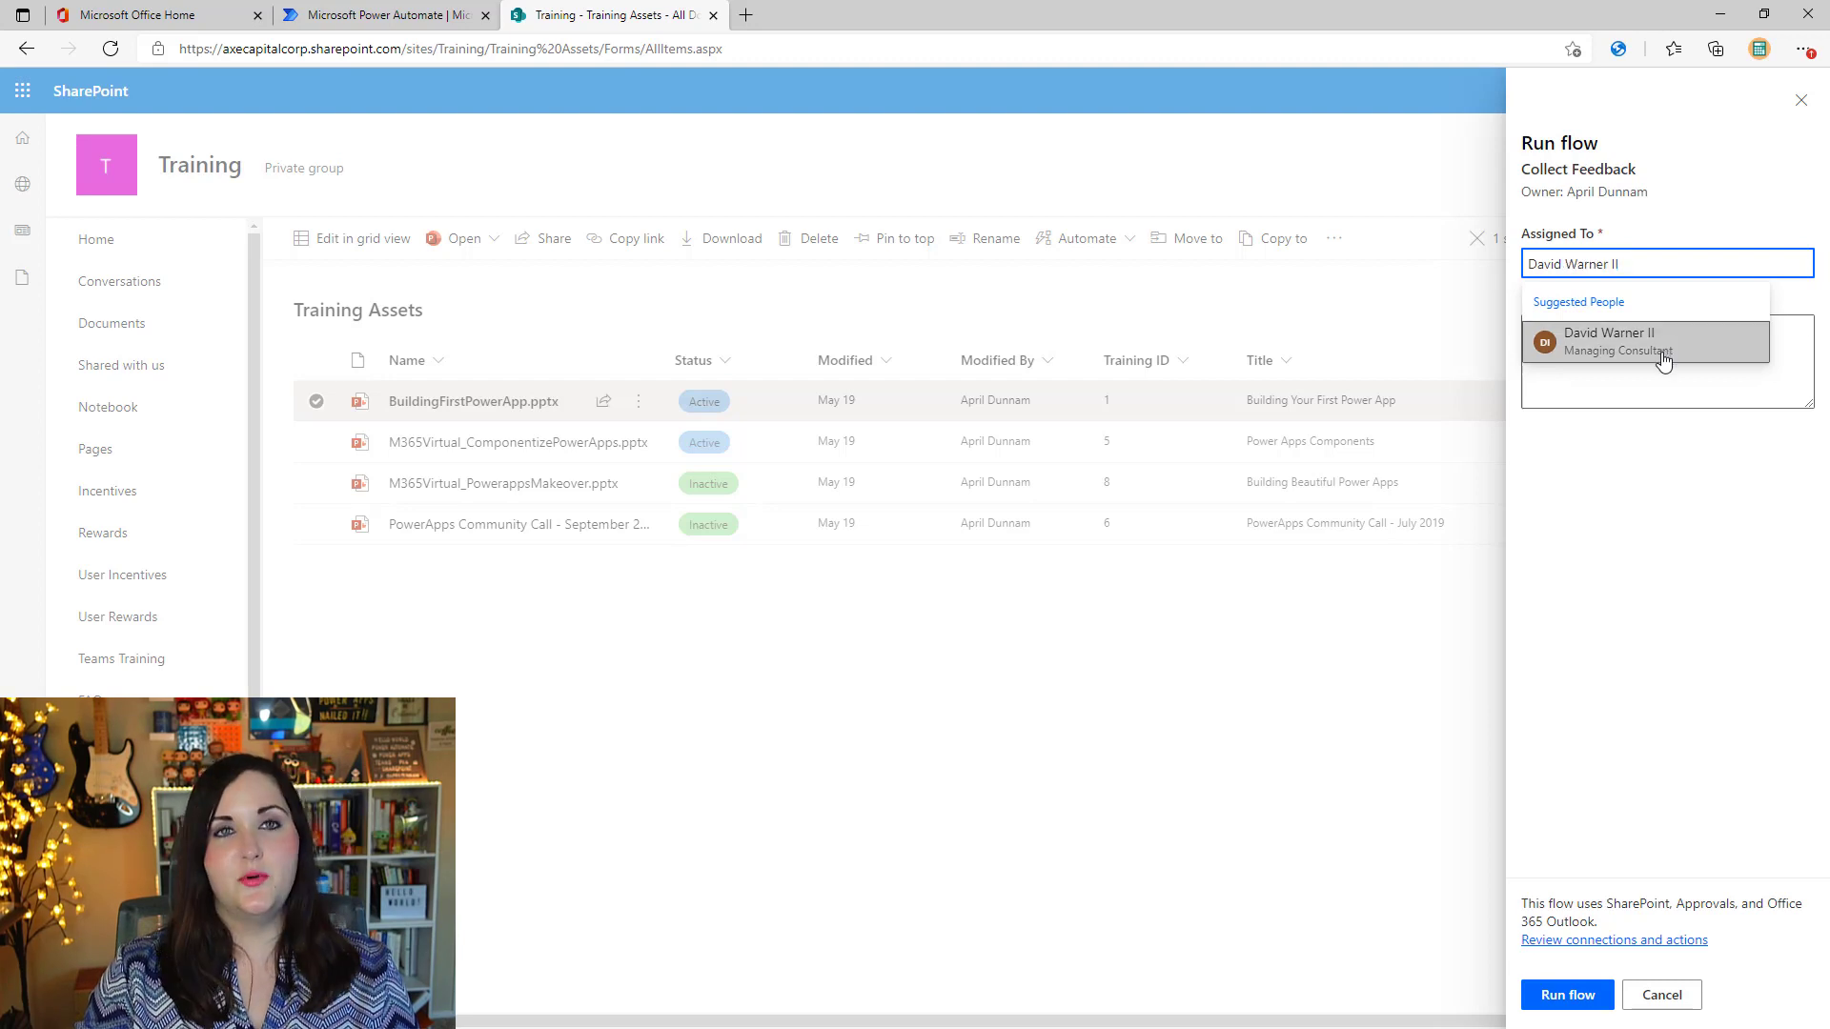
{"action": "left_click", "coordinate": [1693, 405]}
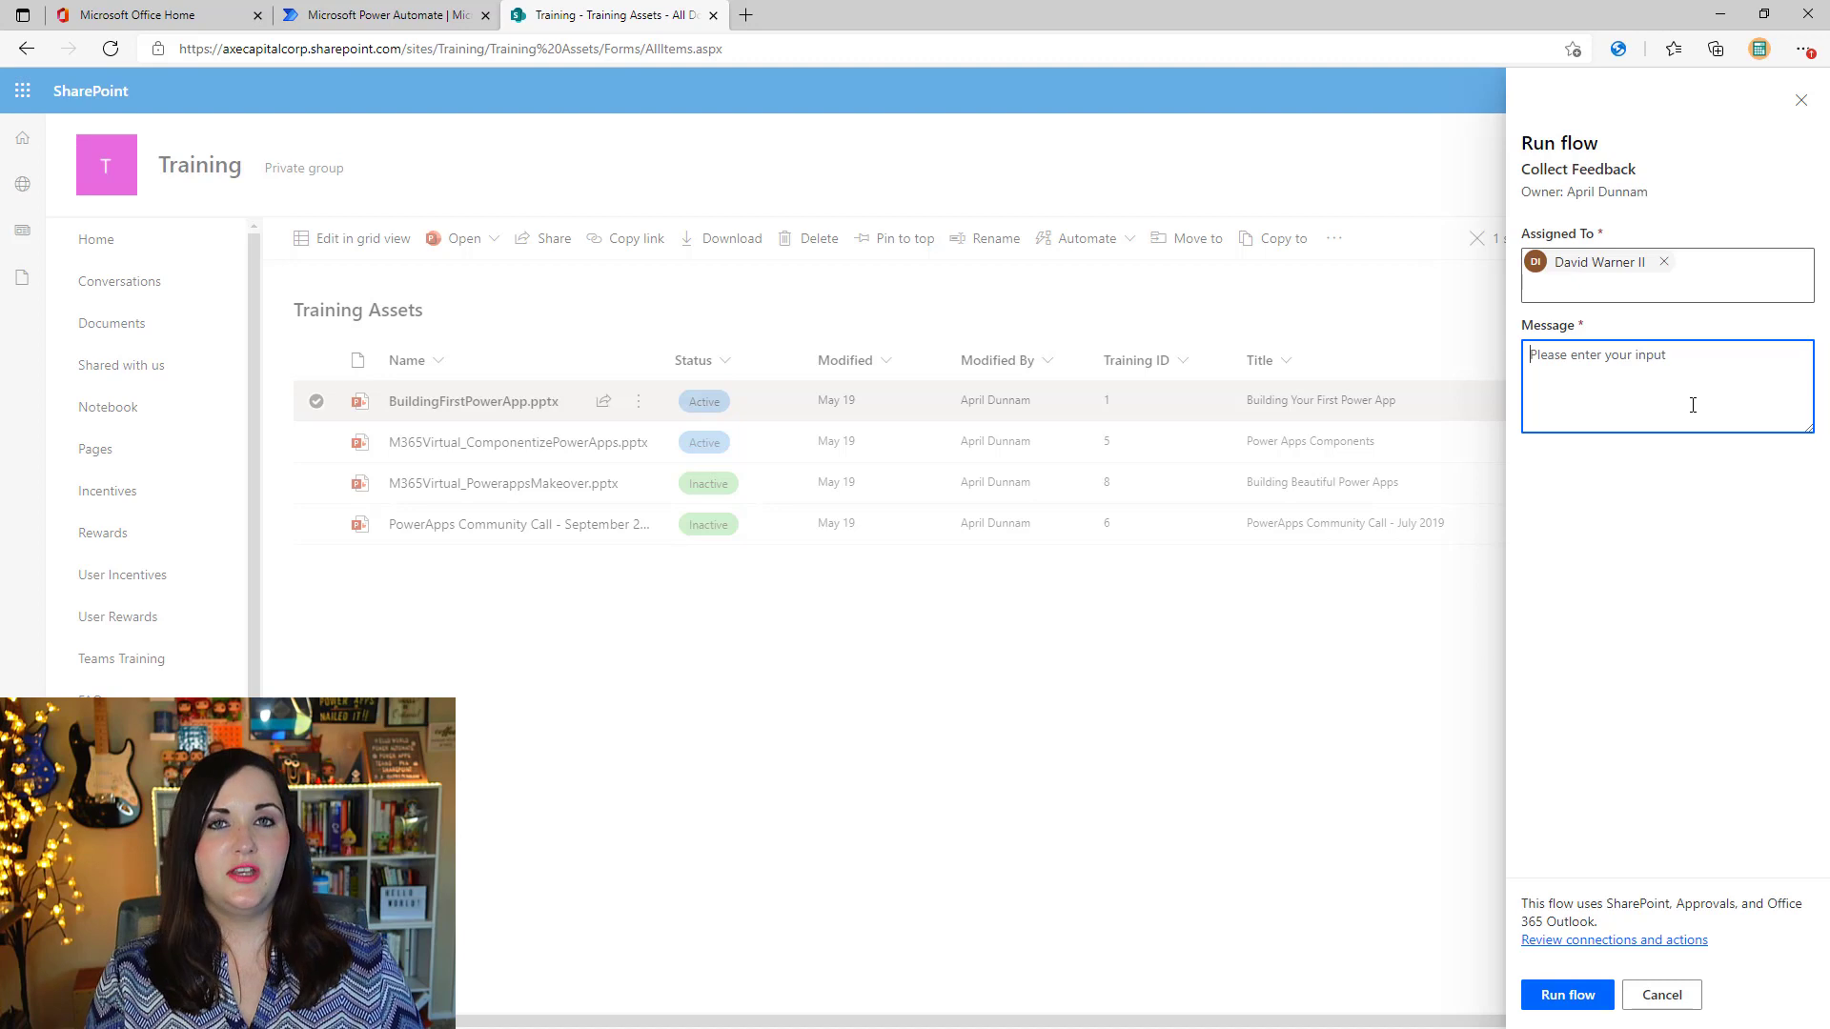
{"action": "type", "text": "Please review "}
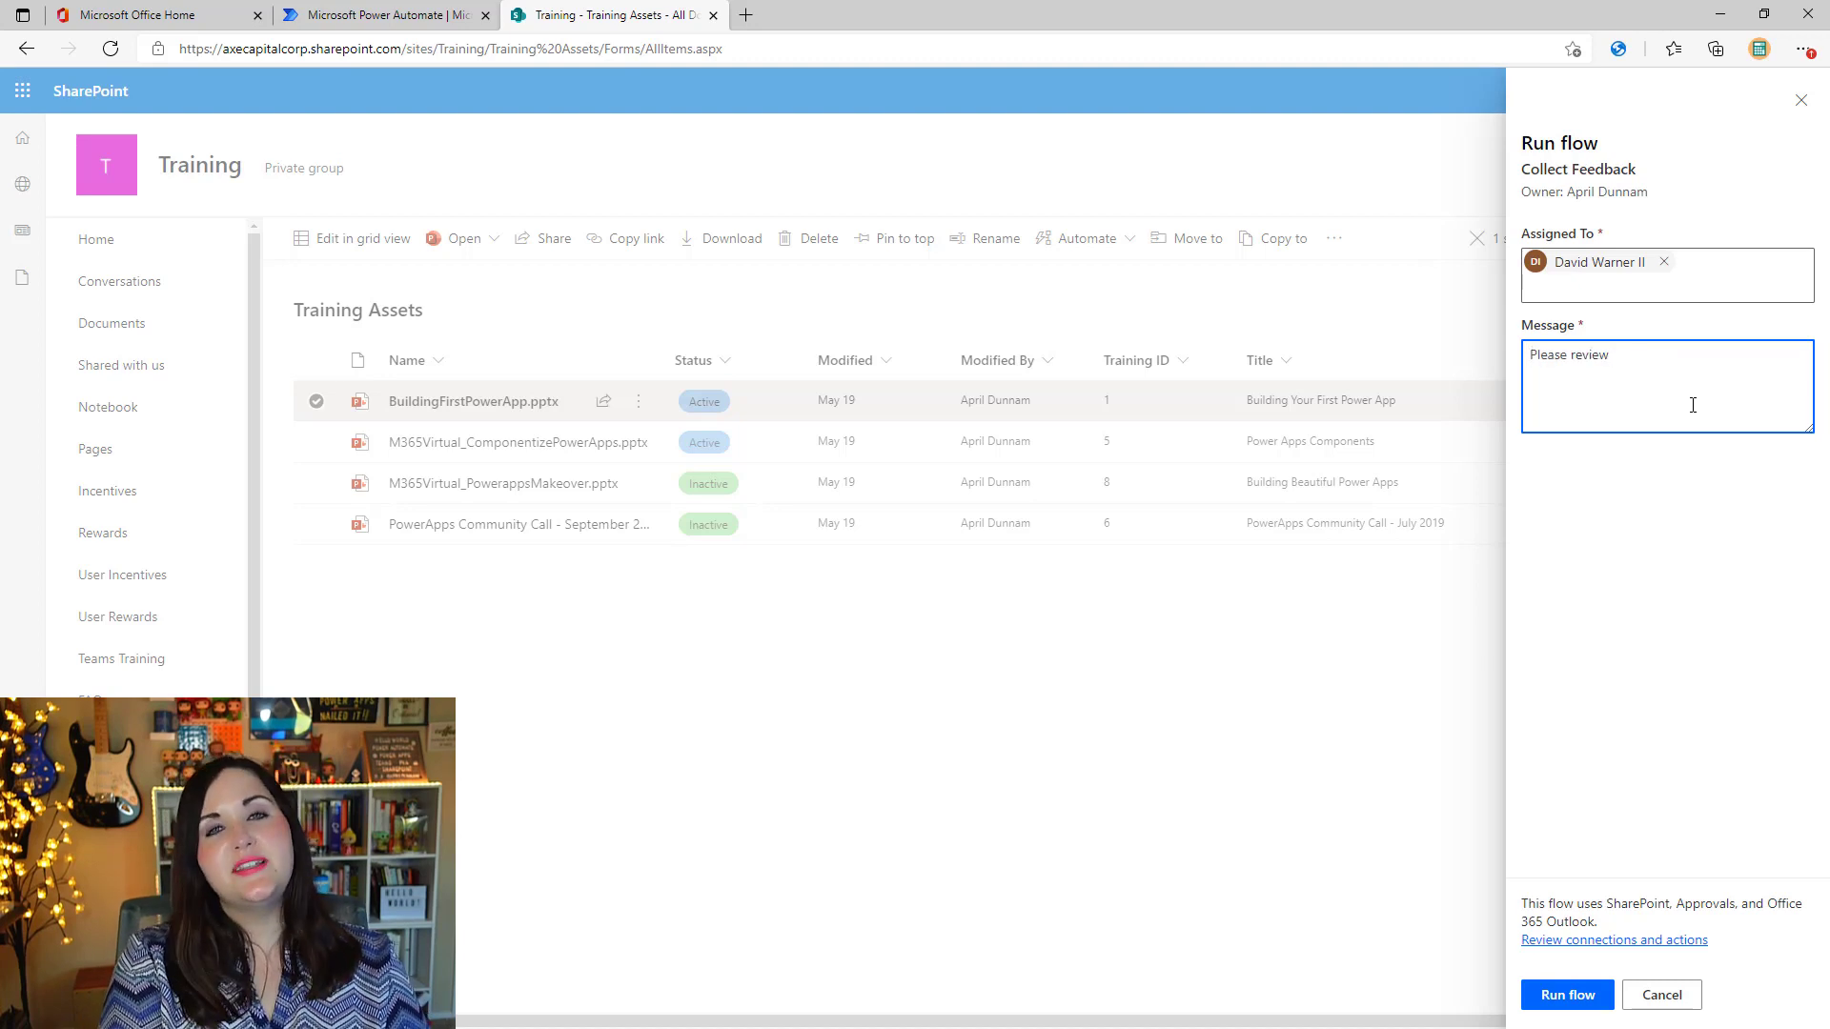
{"action": "type", "text": "and see if I mi"}
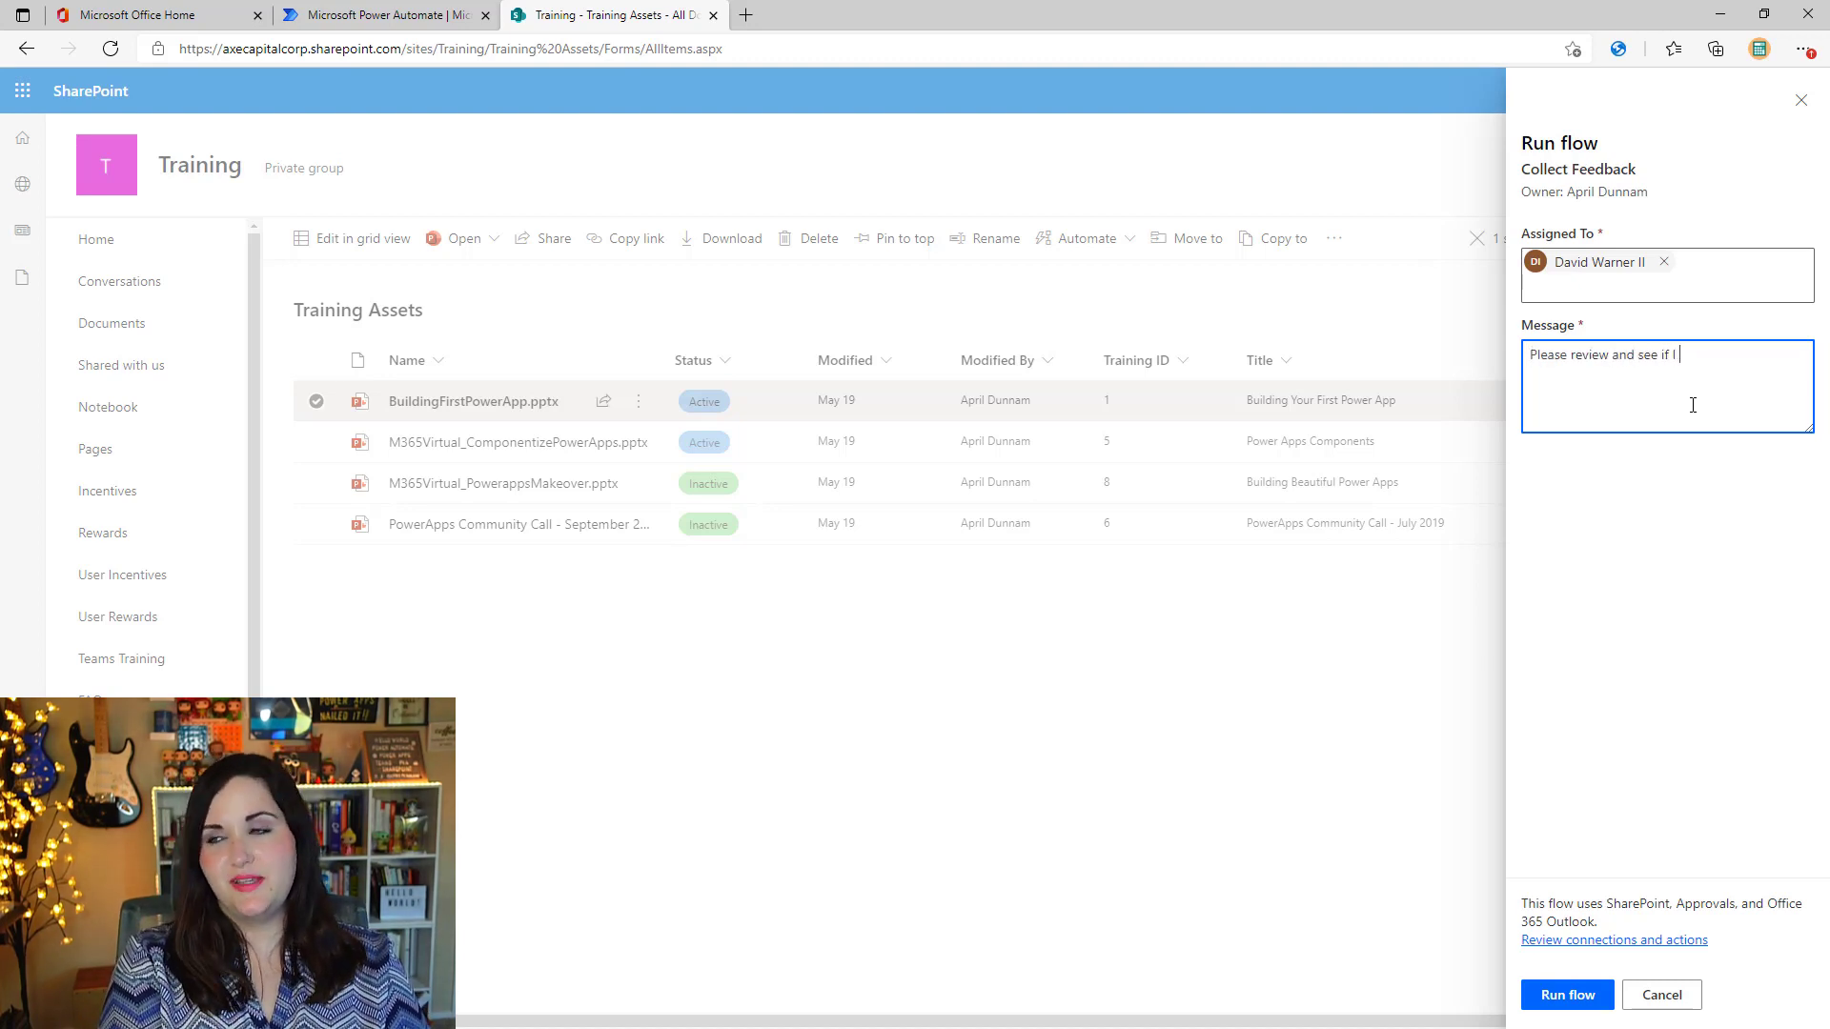
{"action": "type", "text": "ssed anything"}
{"action": "left_click", "coordinate": [1568, 995]}
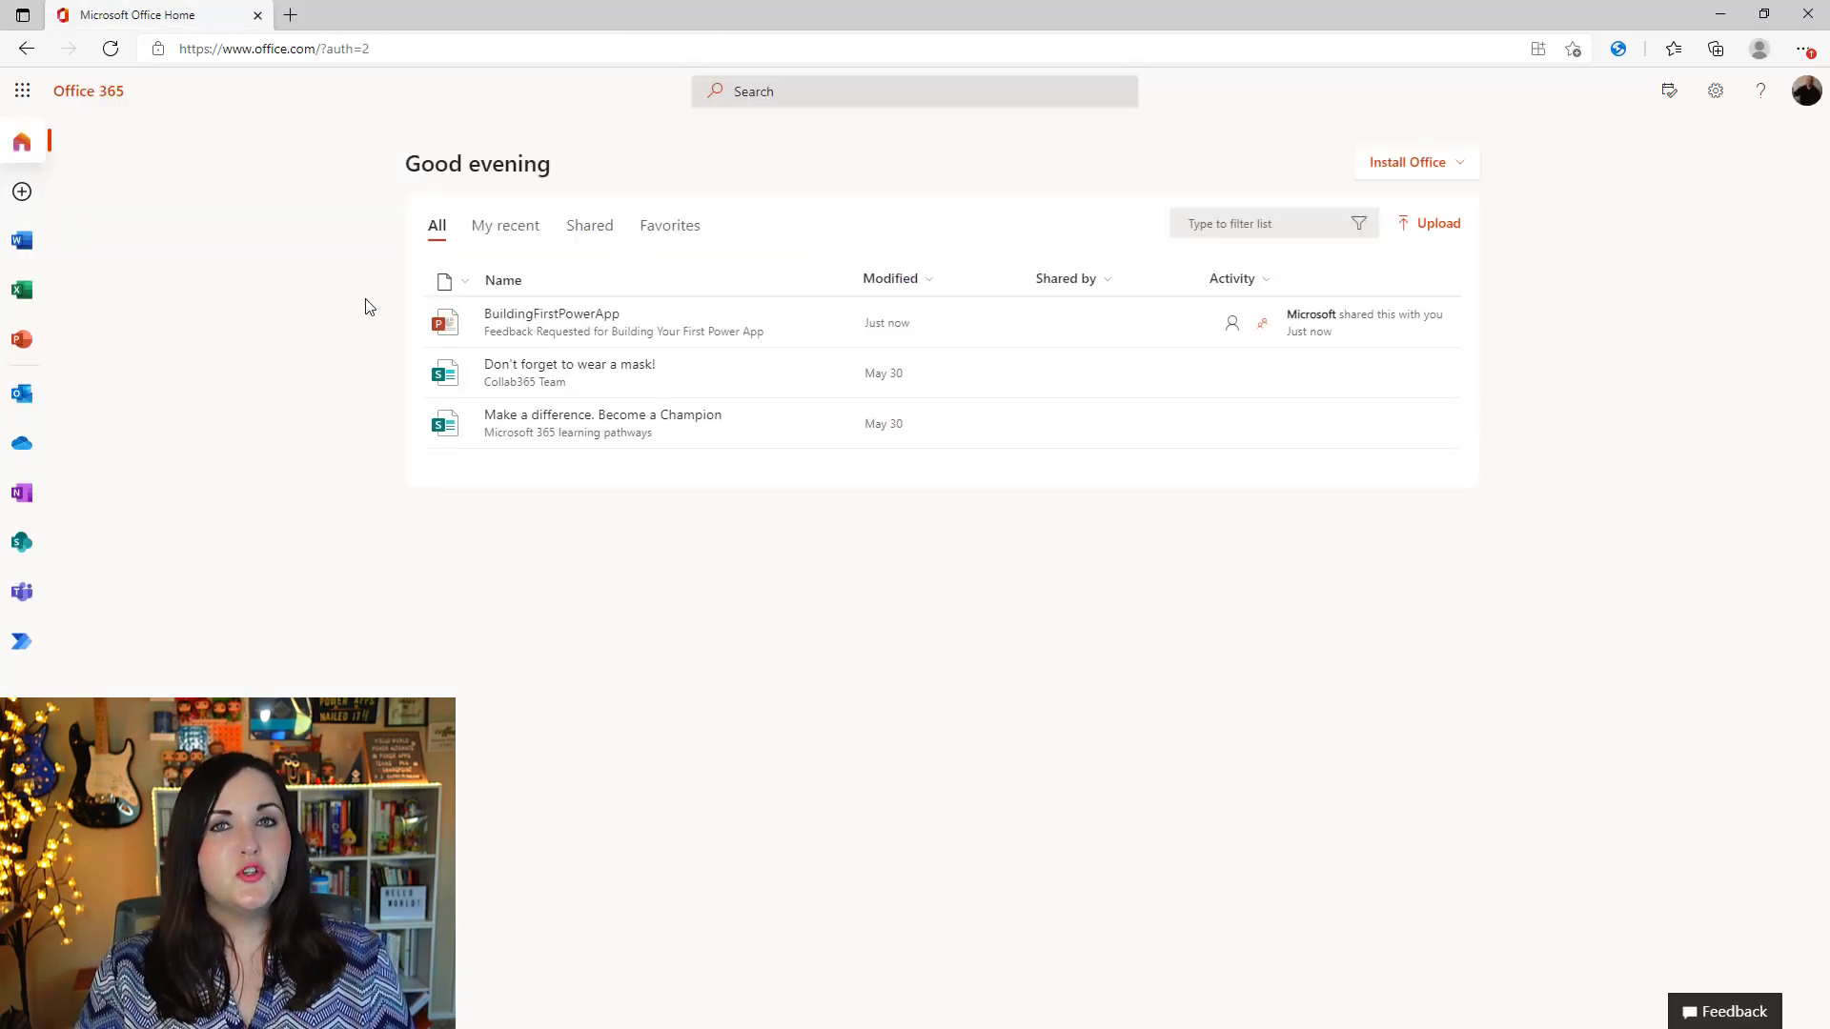
Submit 'Looks great!' on the Outlook feedback request for Building Your First Power App.
{"action": "left_click", "coordinate": [22, 393]}
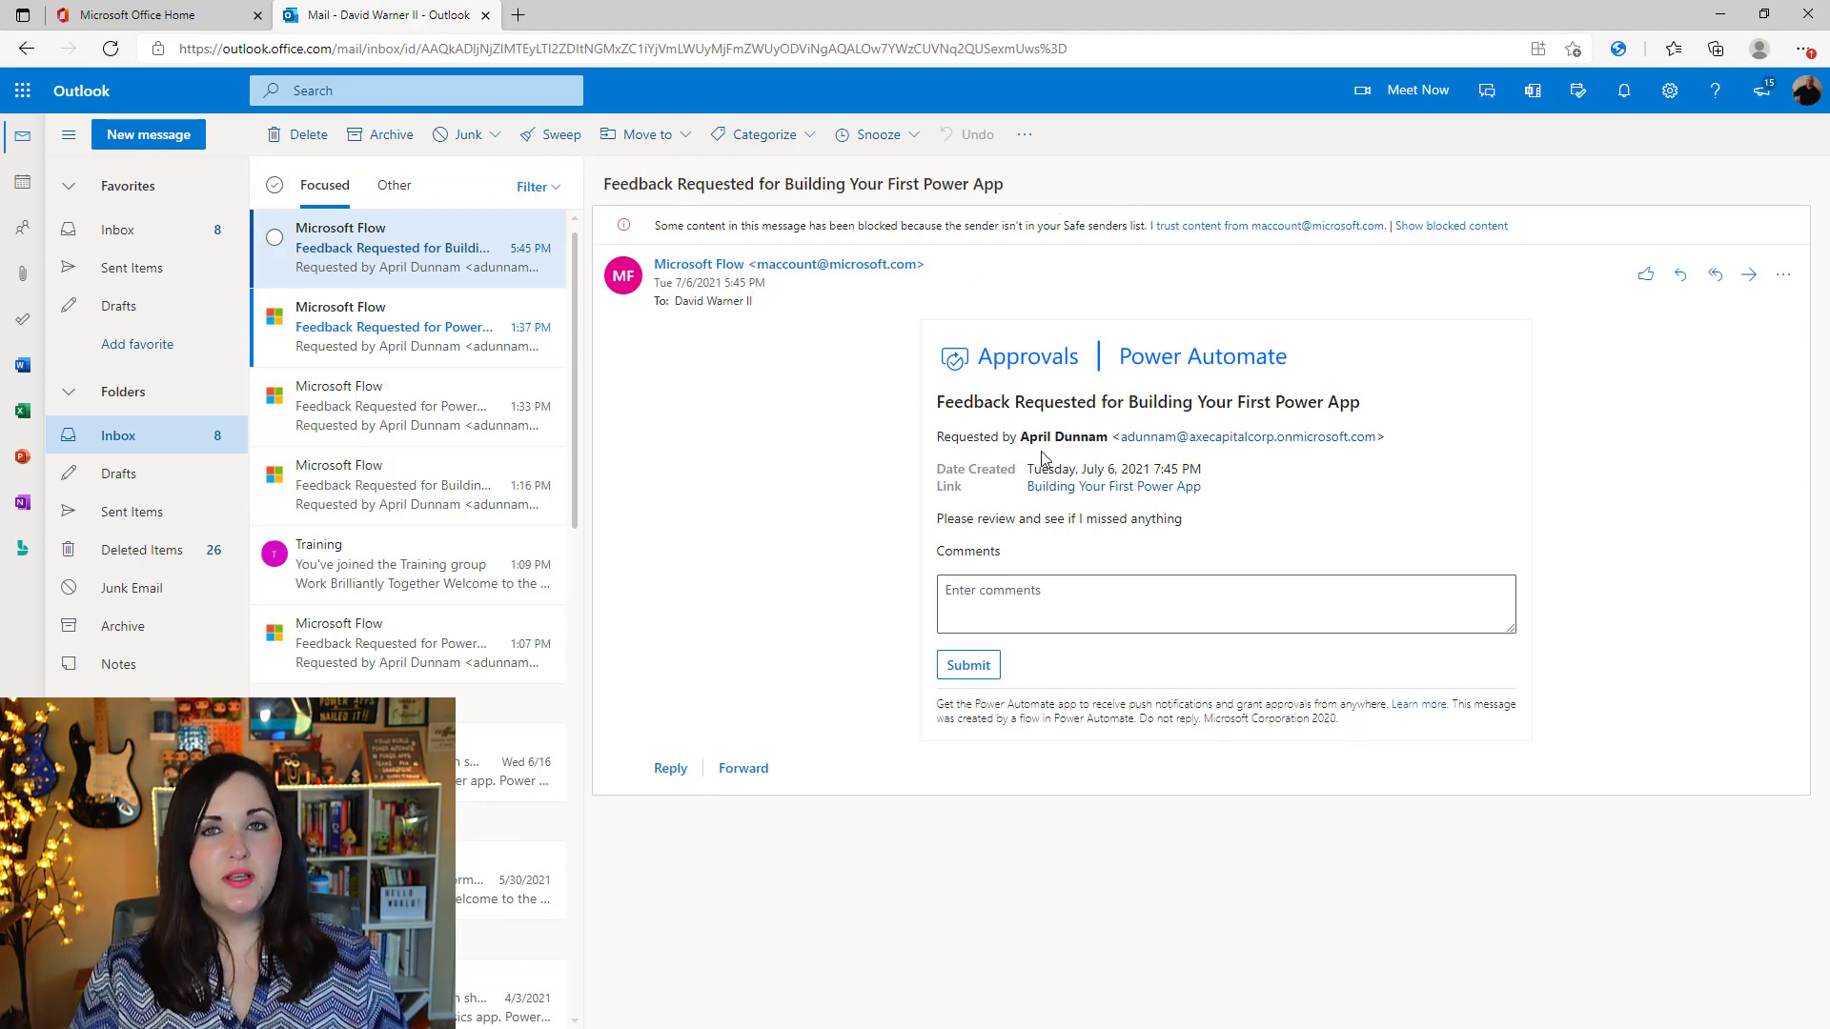
{"action": "left_click", "coordinate": [1102, 488]}
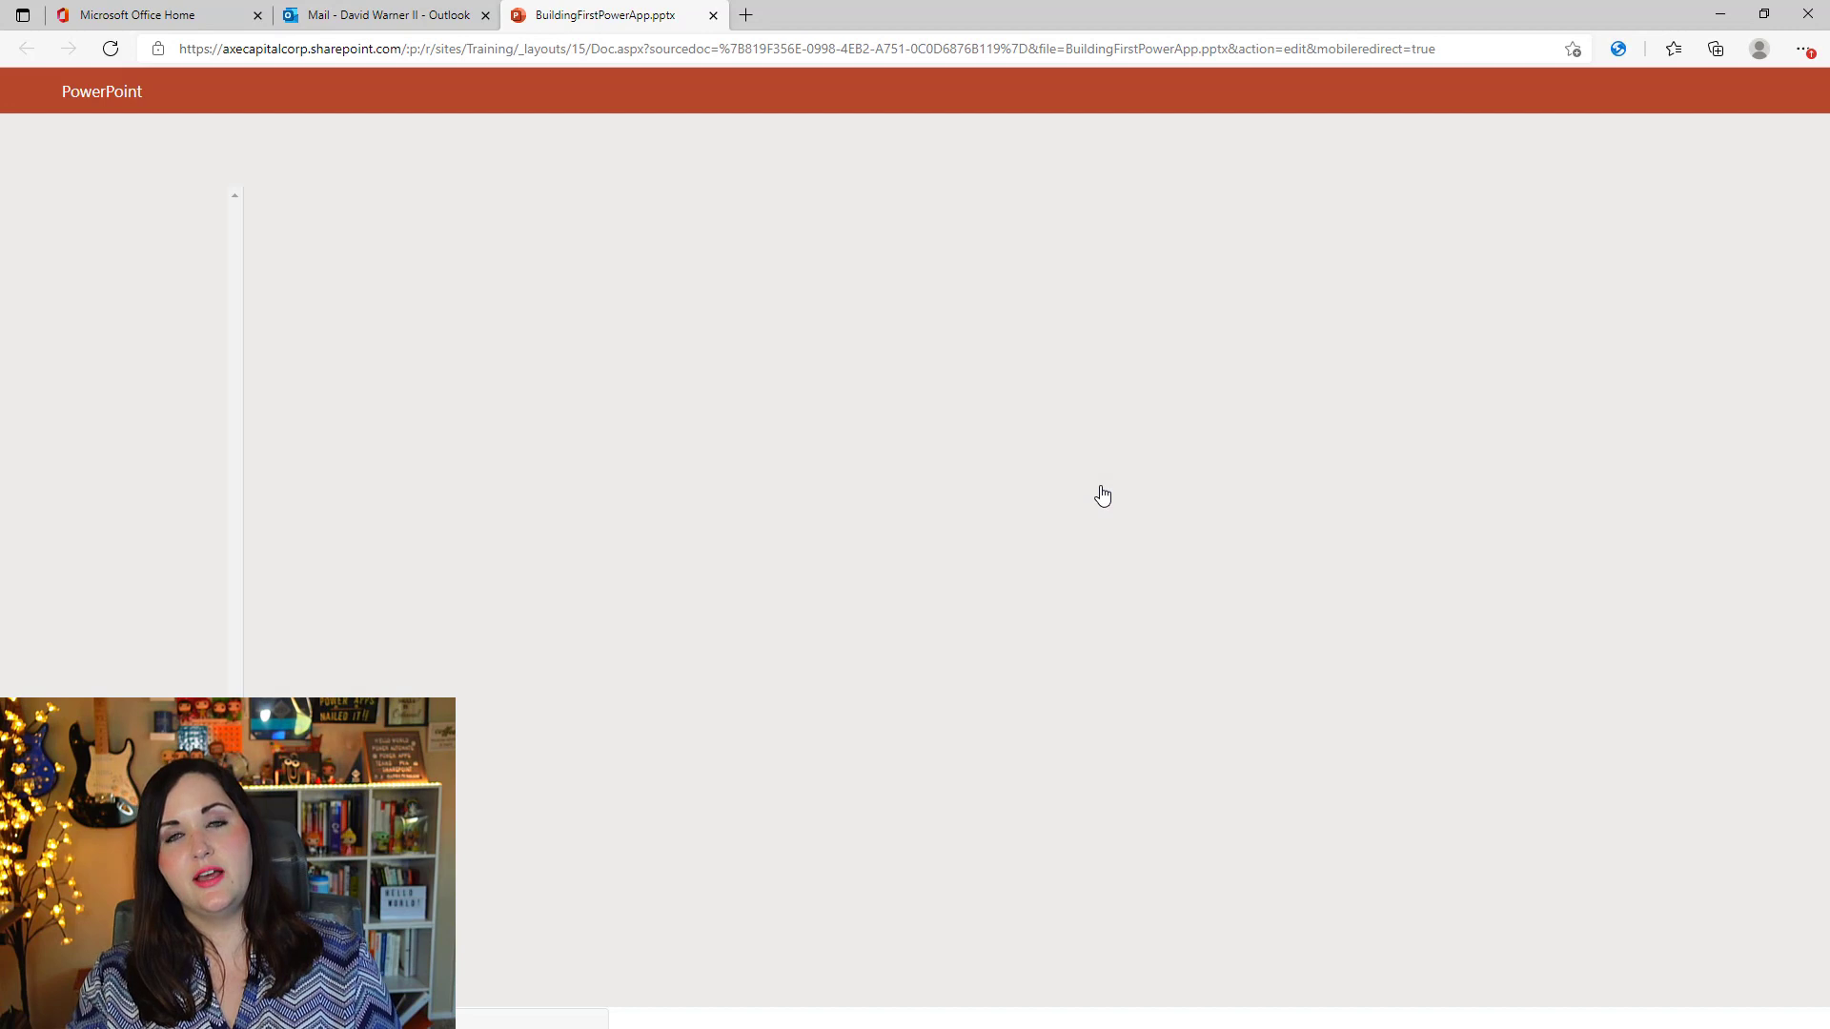
{"action": "left_click", "coordinate": [395, 15]}
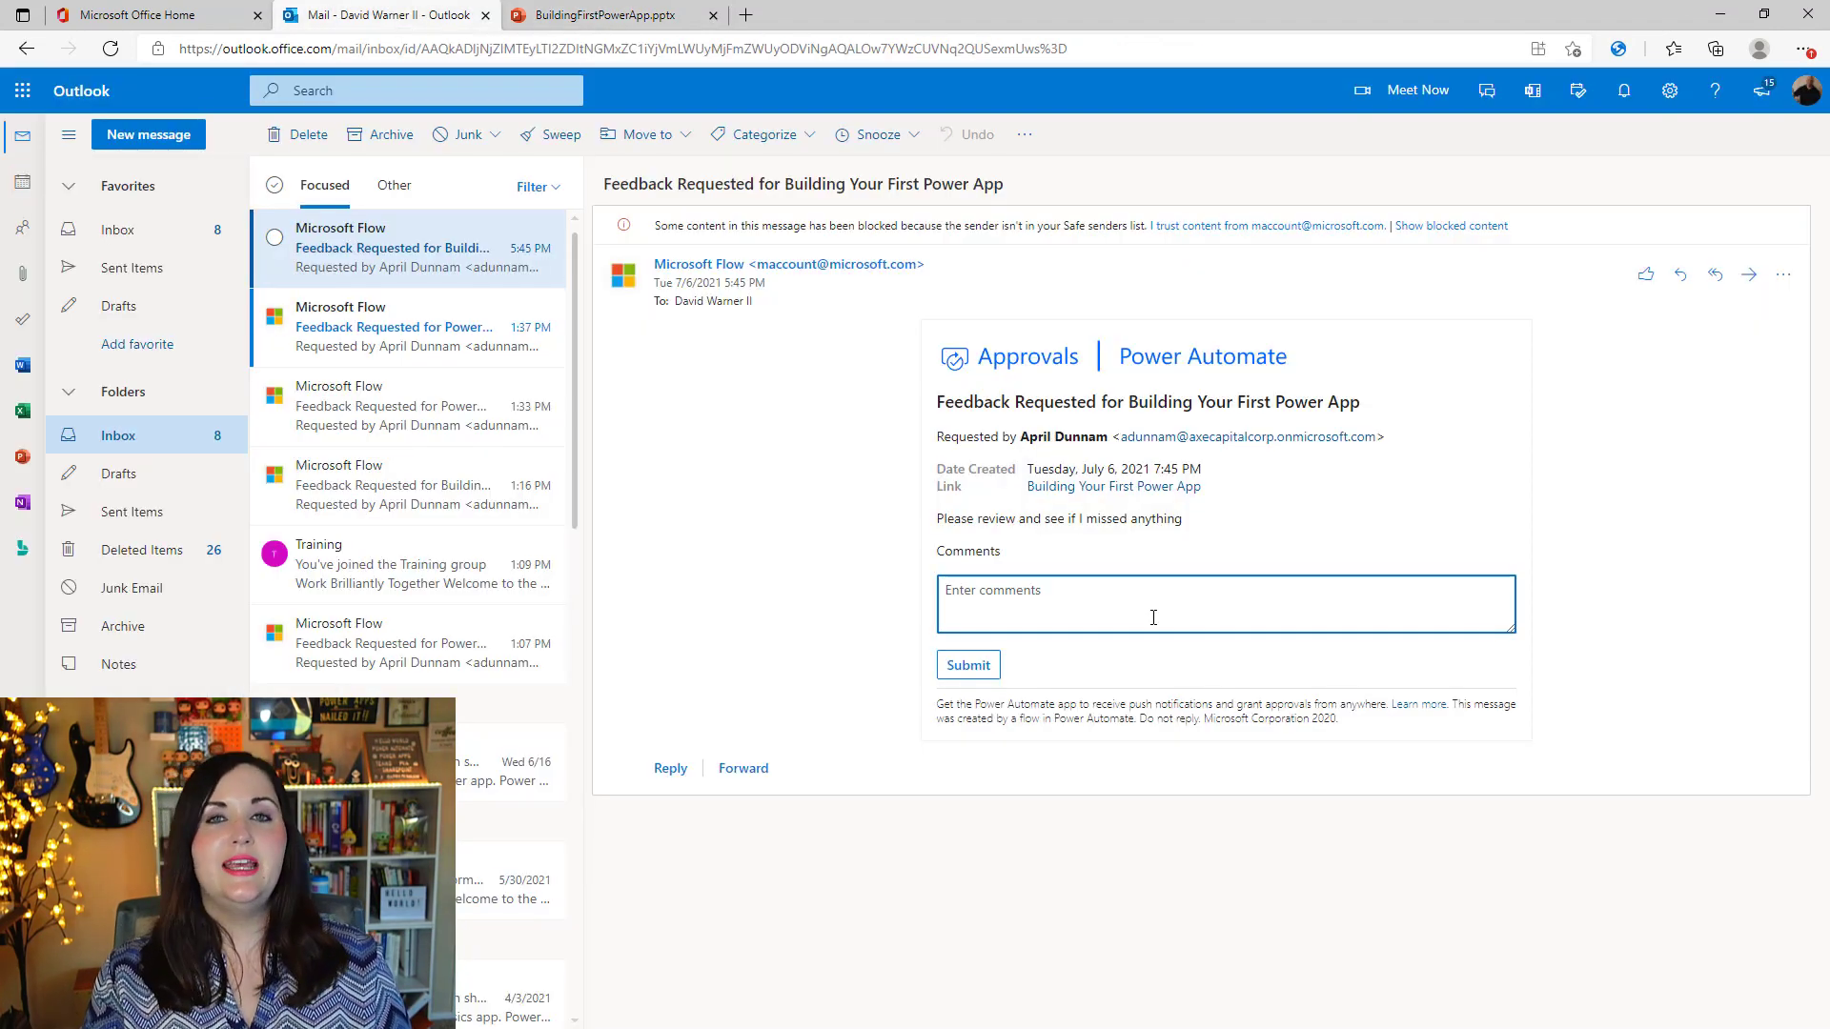
{"action": "type", "text": "Looks great!"}
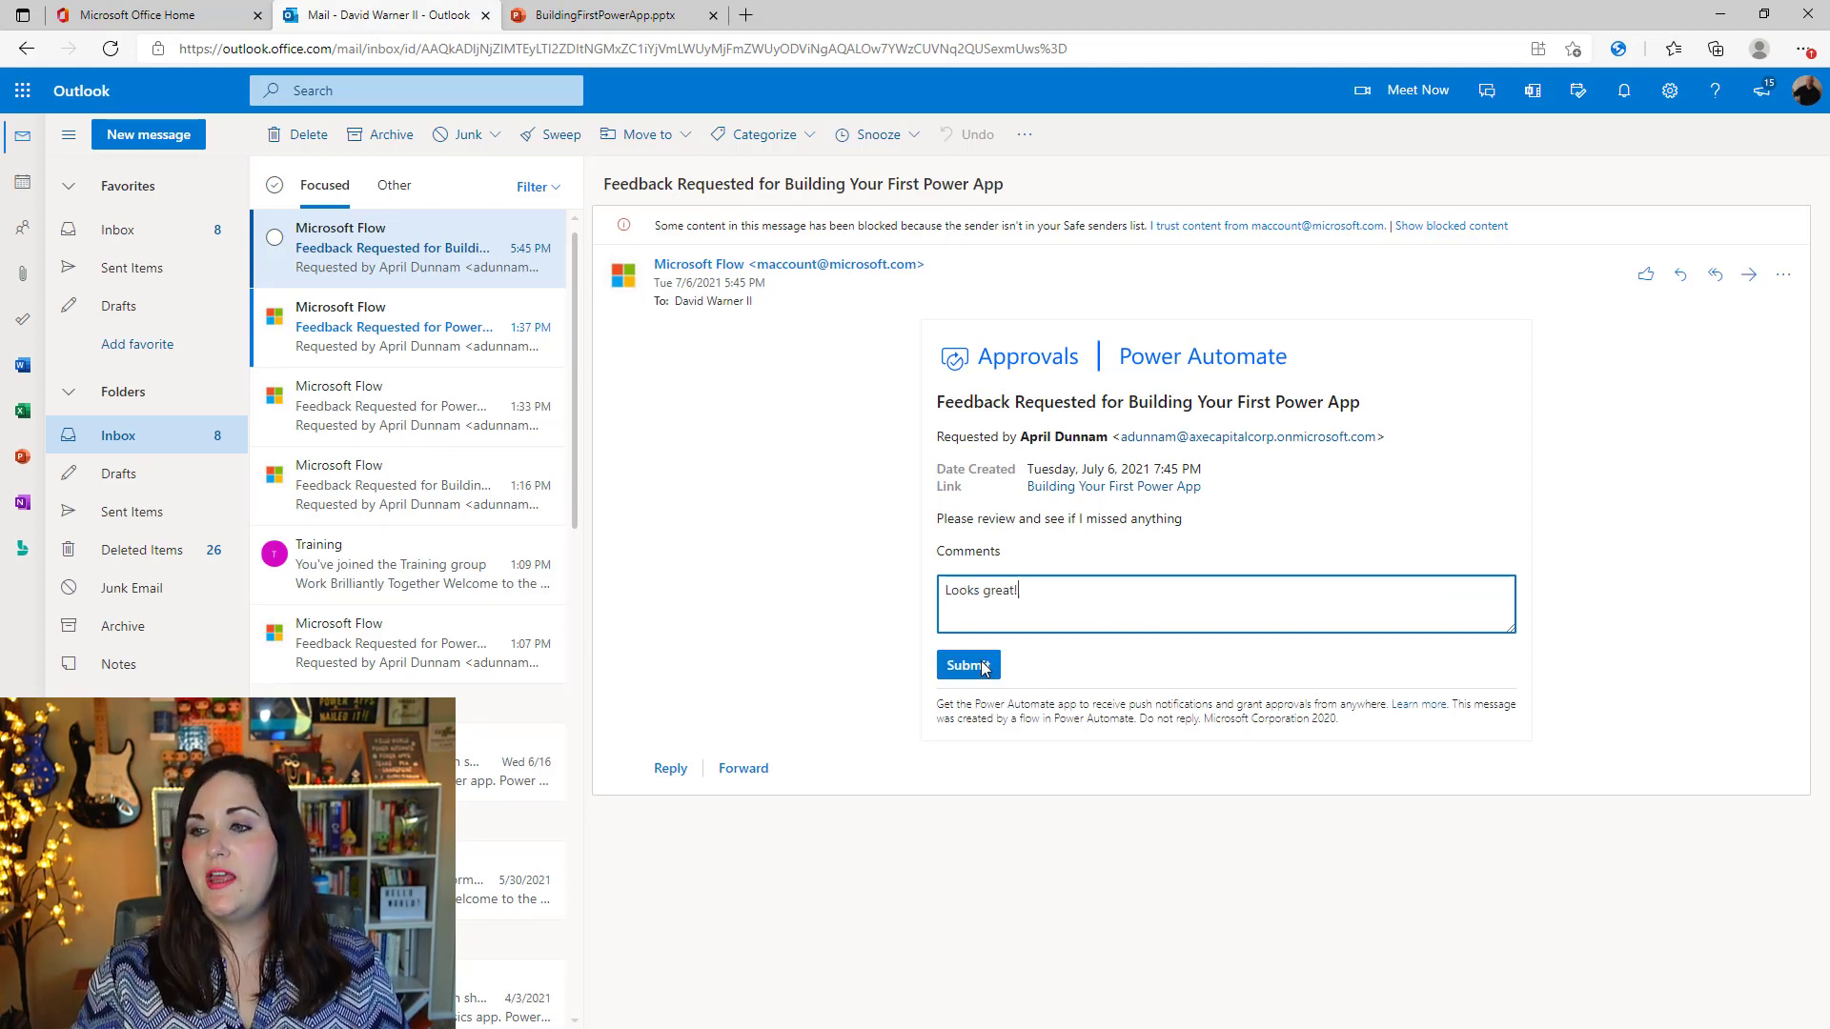
{"action": "left_click", "coordinate": [984, 668]}
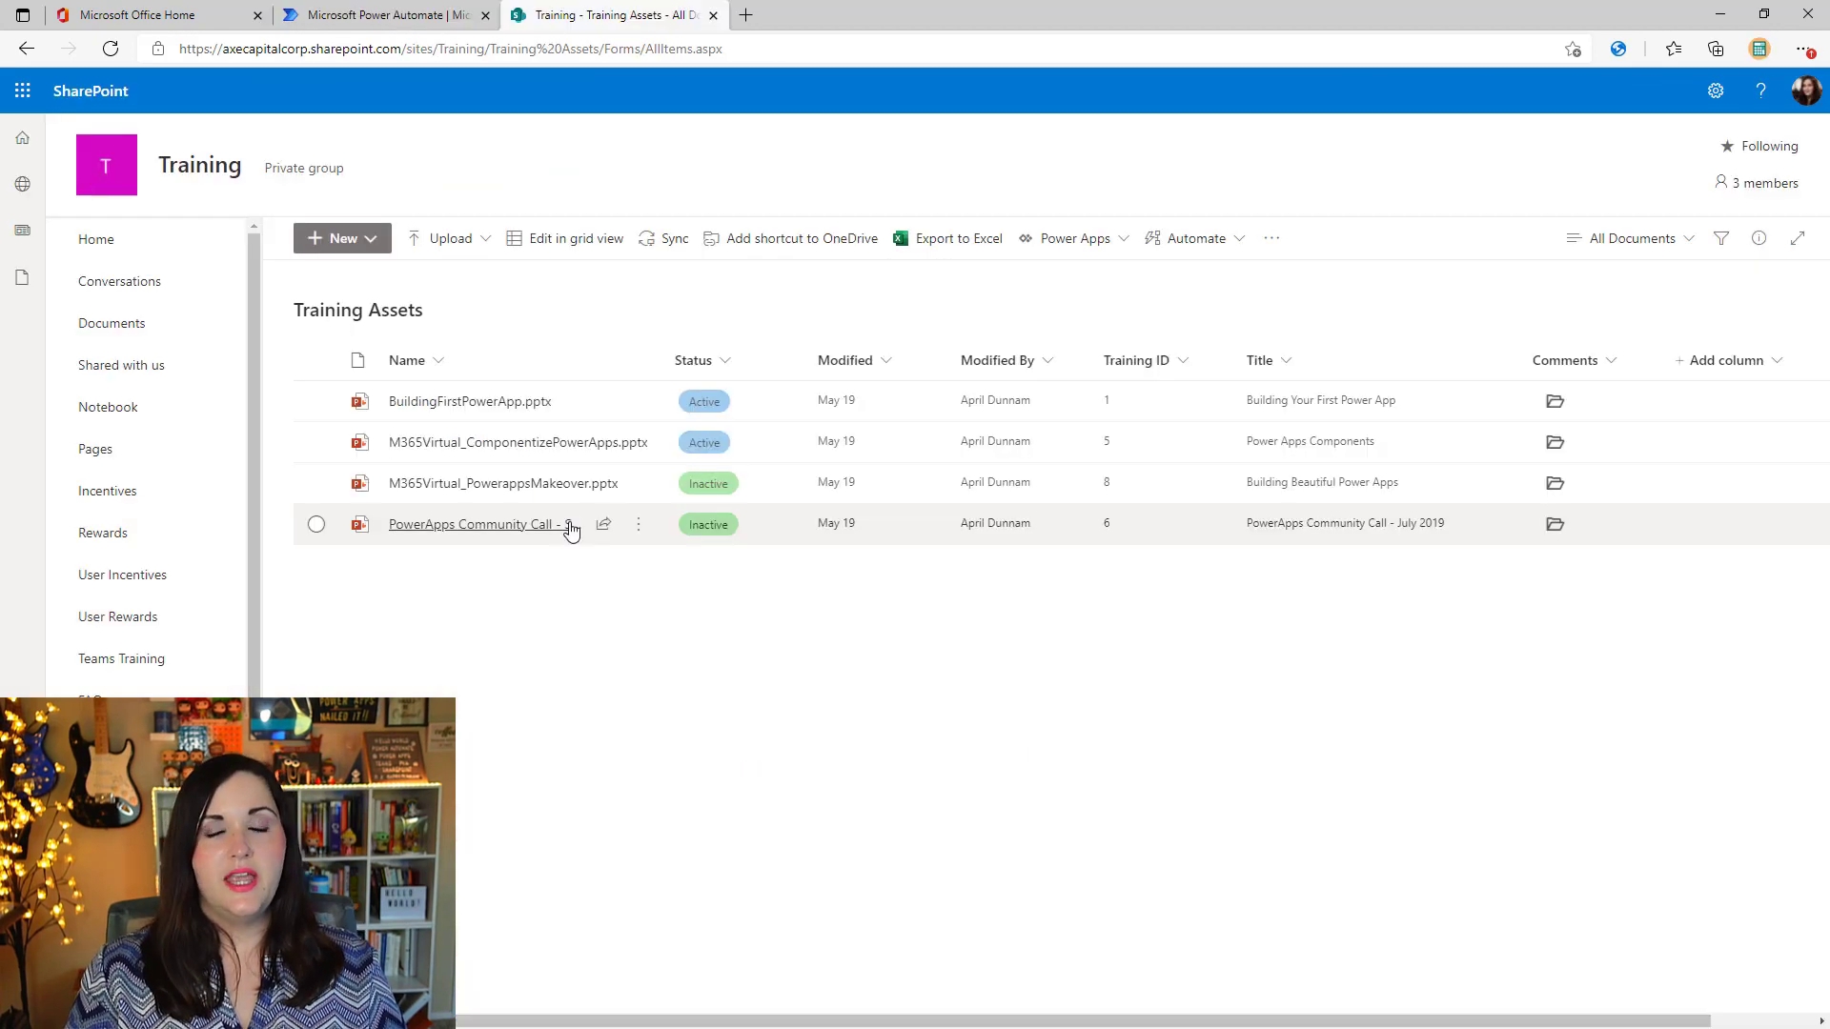
{"action": "mouse_move", "coordinate": [572, 530]}
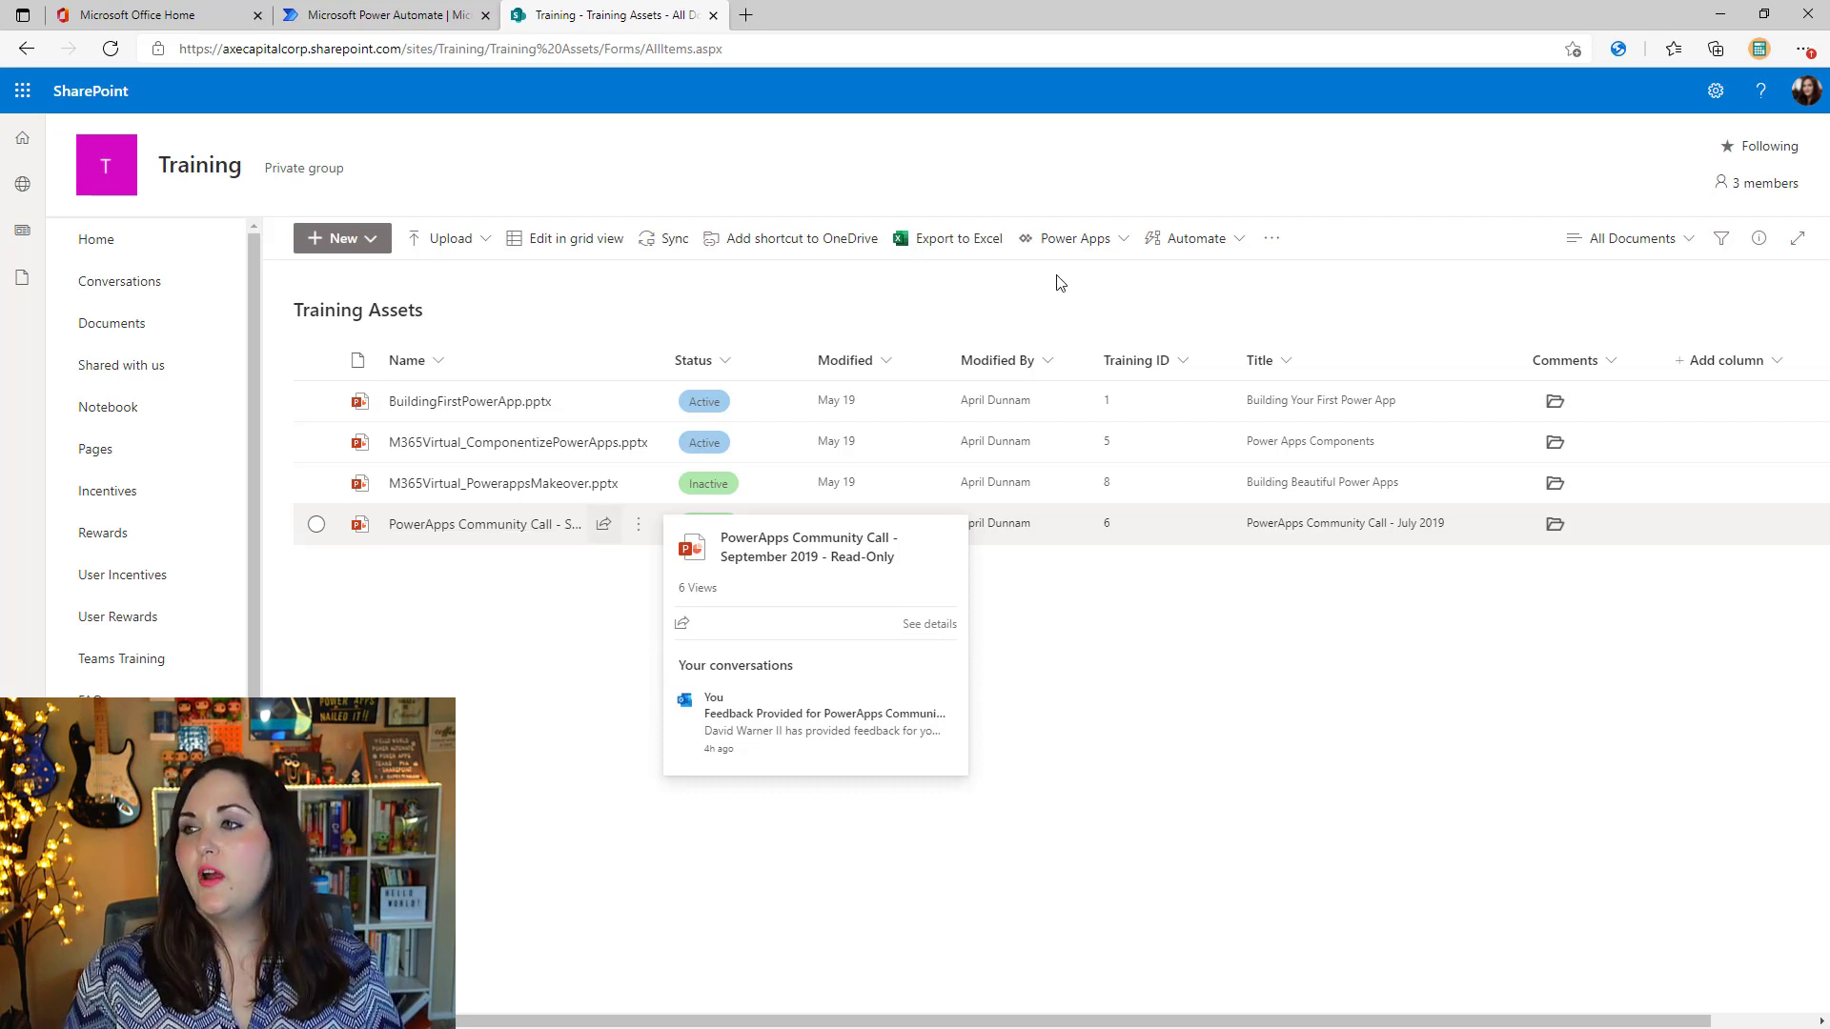
Check item 1's Feedback list for the 'Looks great!' comment, then return to Power Automate.
{"action": "left_click", "coordinate": [1555, 404]}
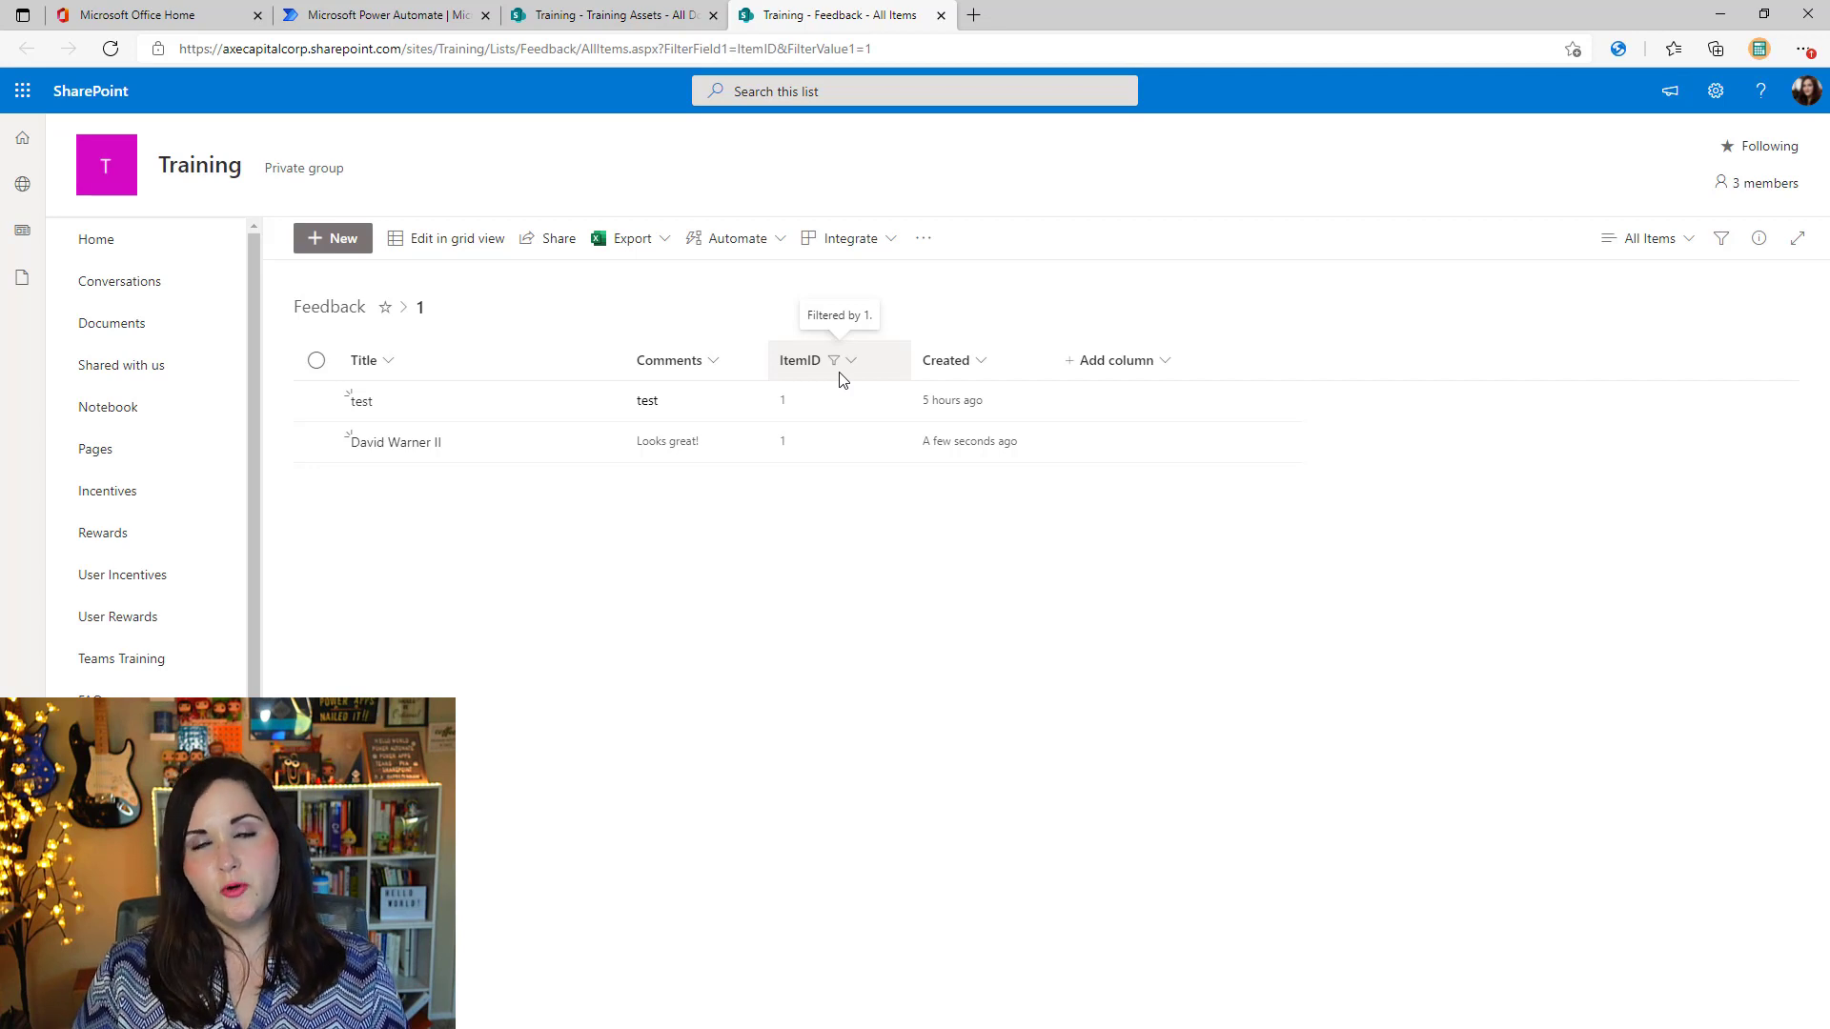
{"action": "key", "text": "ctrl+shift+Tab"}
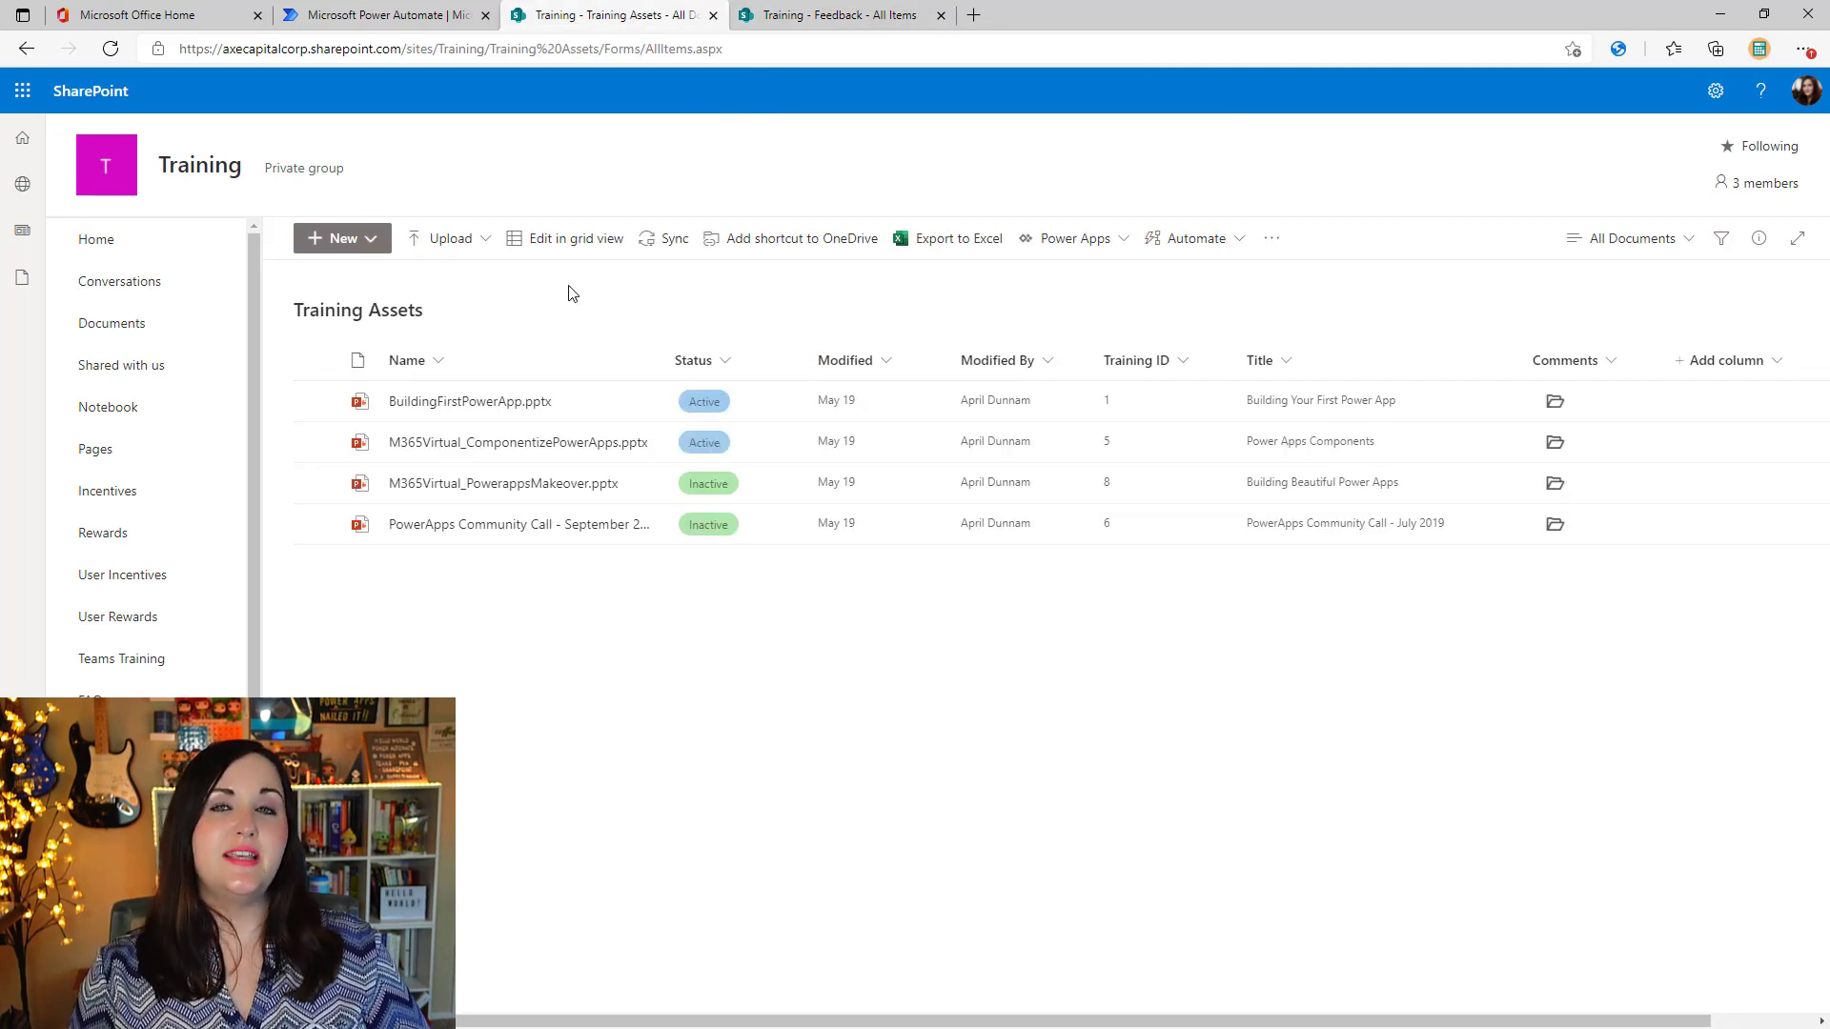
{"action": "key", "text": "ctrl+shift+Tab"}
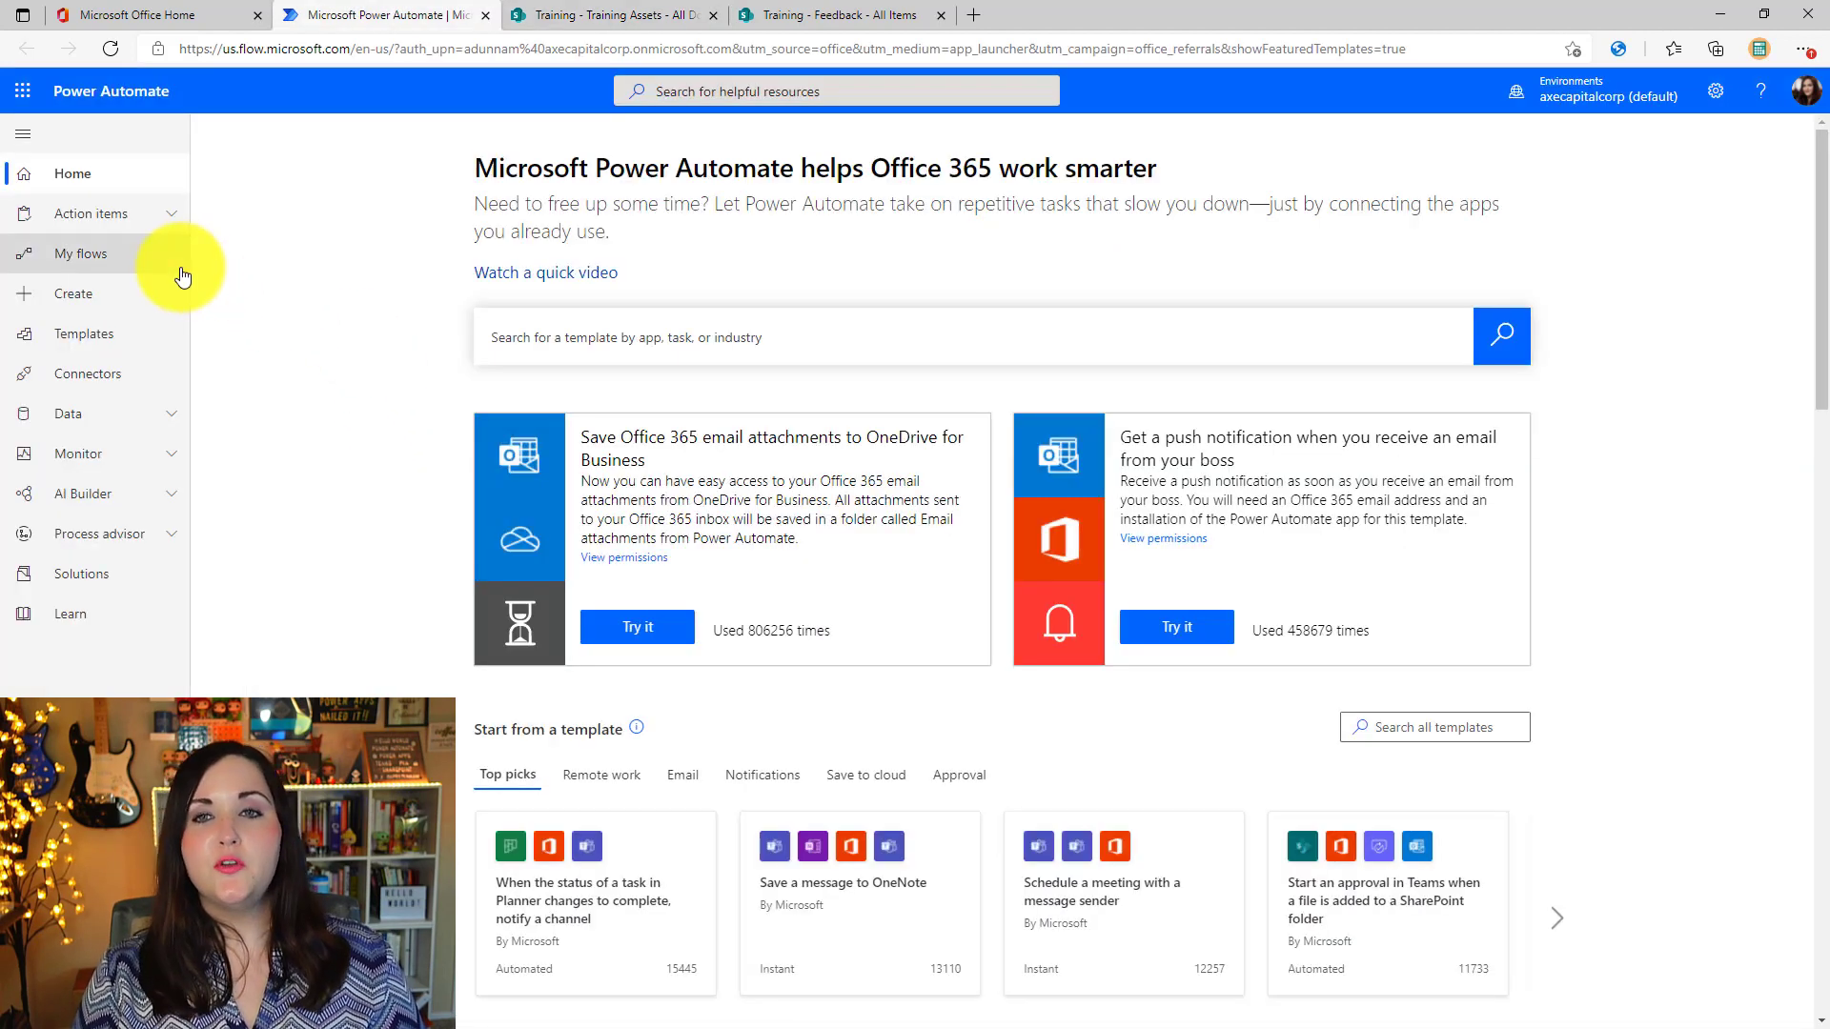
Create instant cloud flow 'Collect Feedback V2' triggered by SharePoint 'For a selected file'.
{"action": "left_click", "coordinate": [127, 264]}
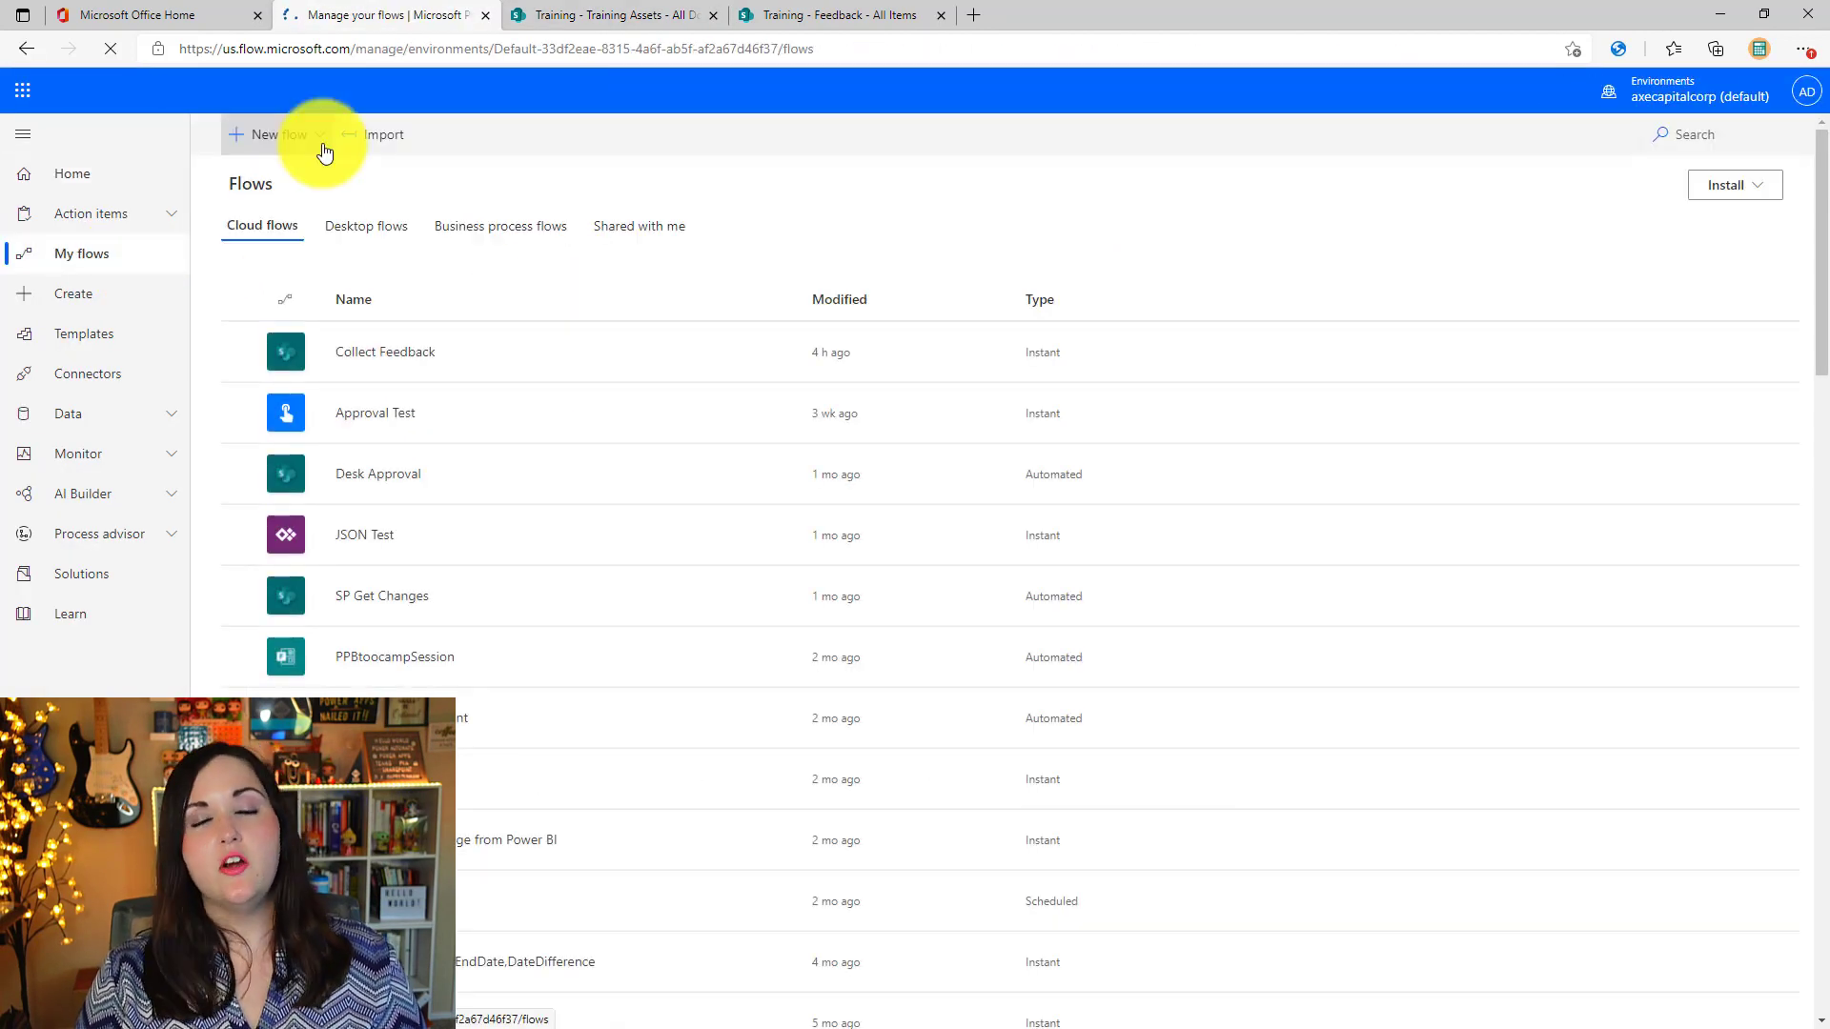
{"action": "left_click", "coordinate": [324, 134]}
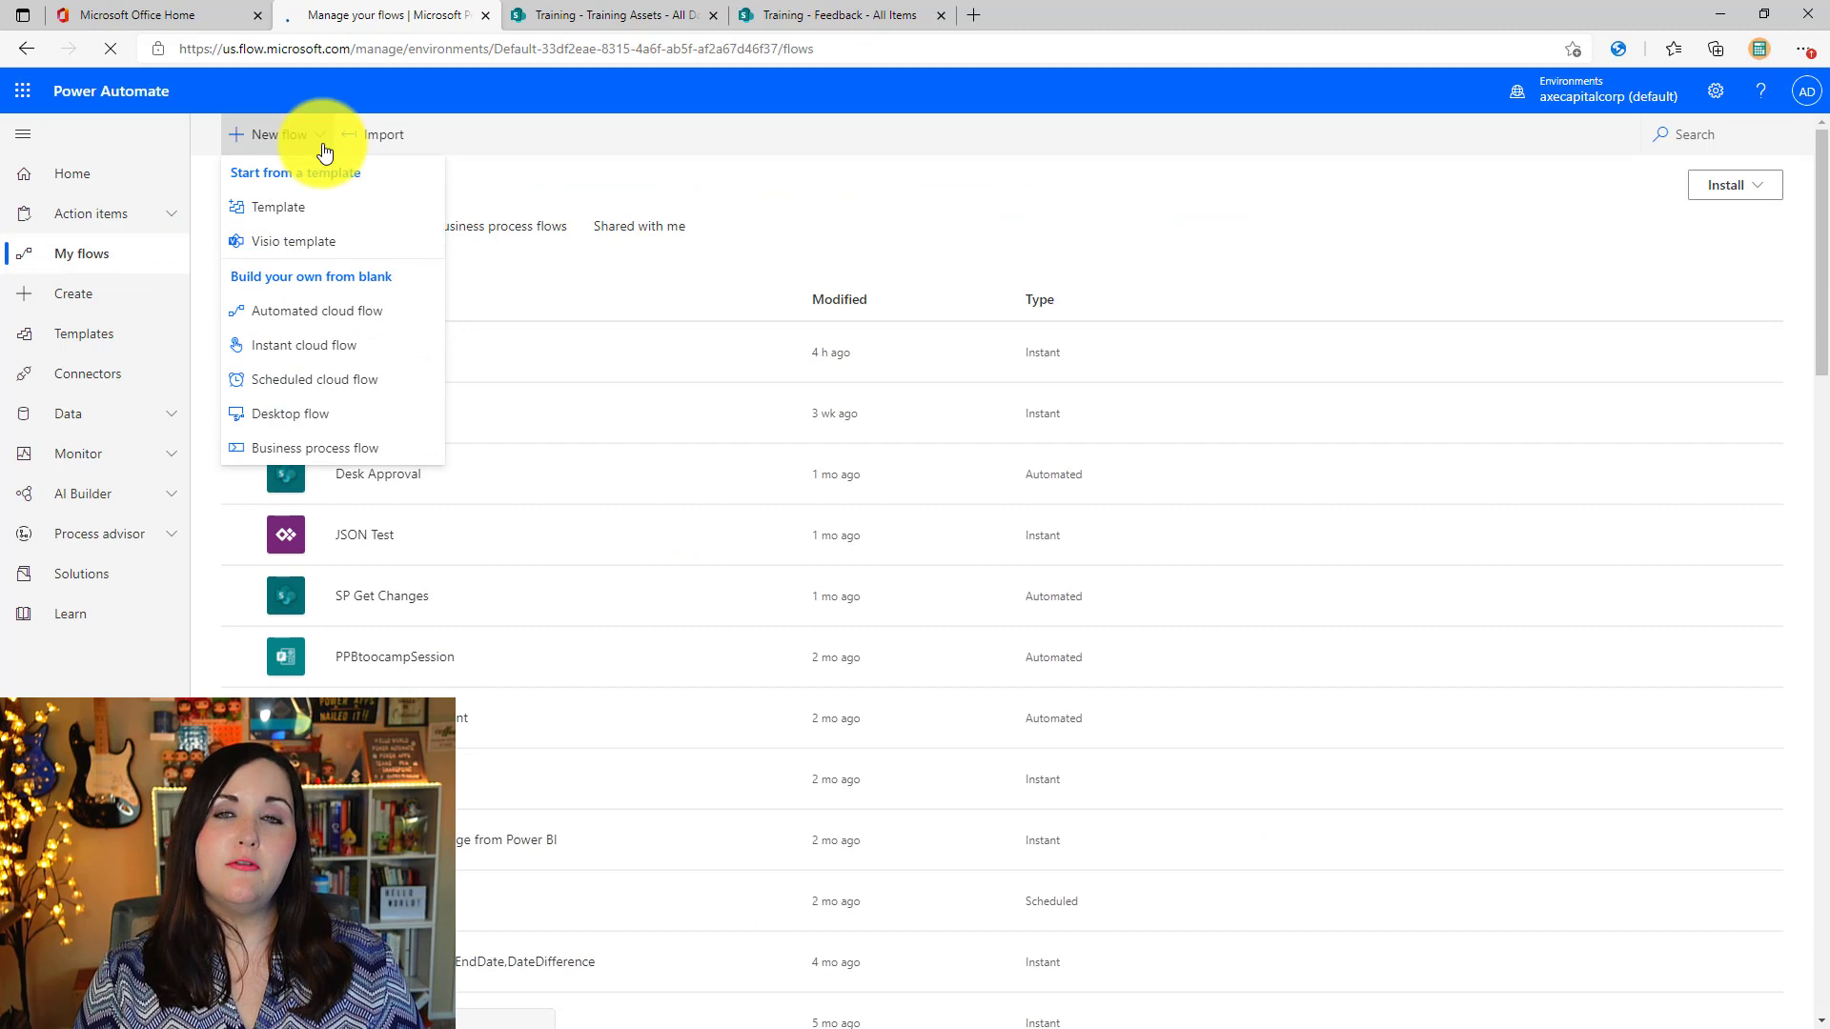
{"action": "left_click", "coordinate": [395, 349]}
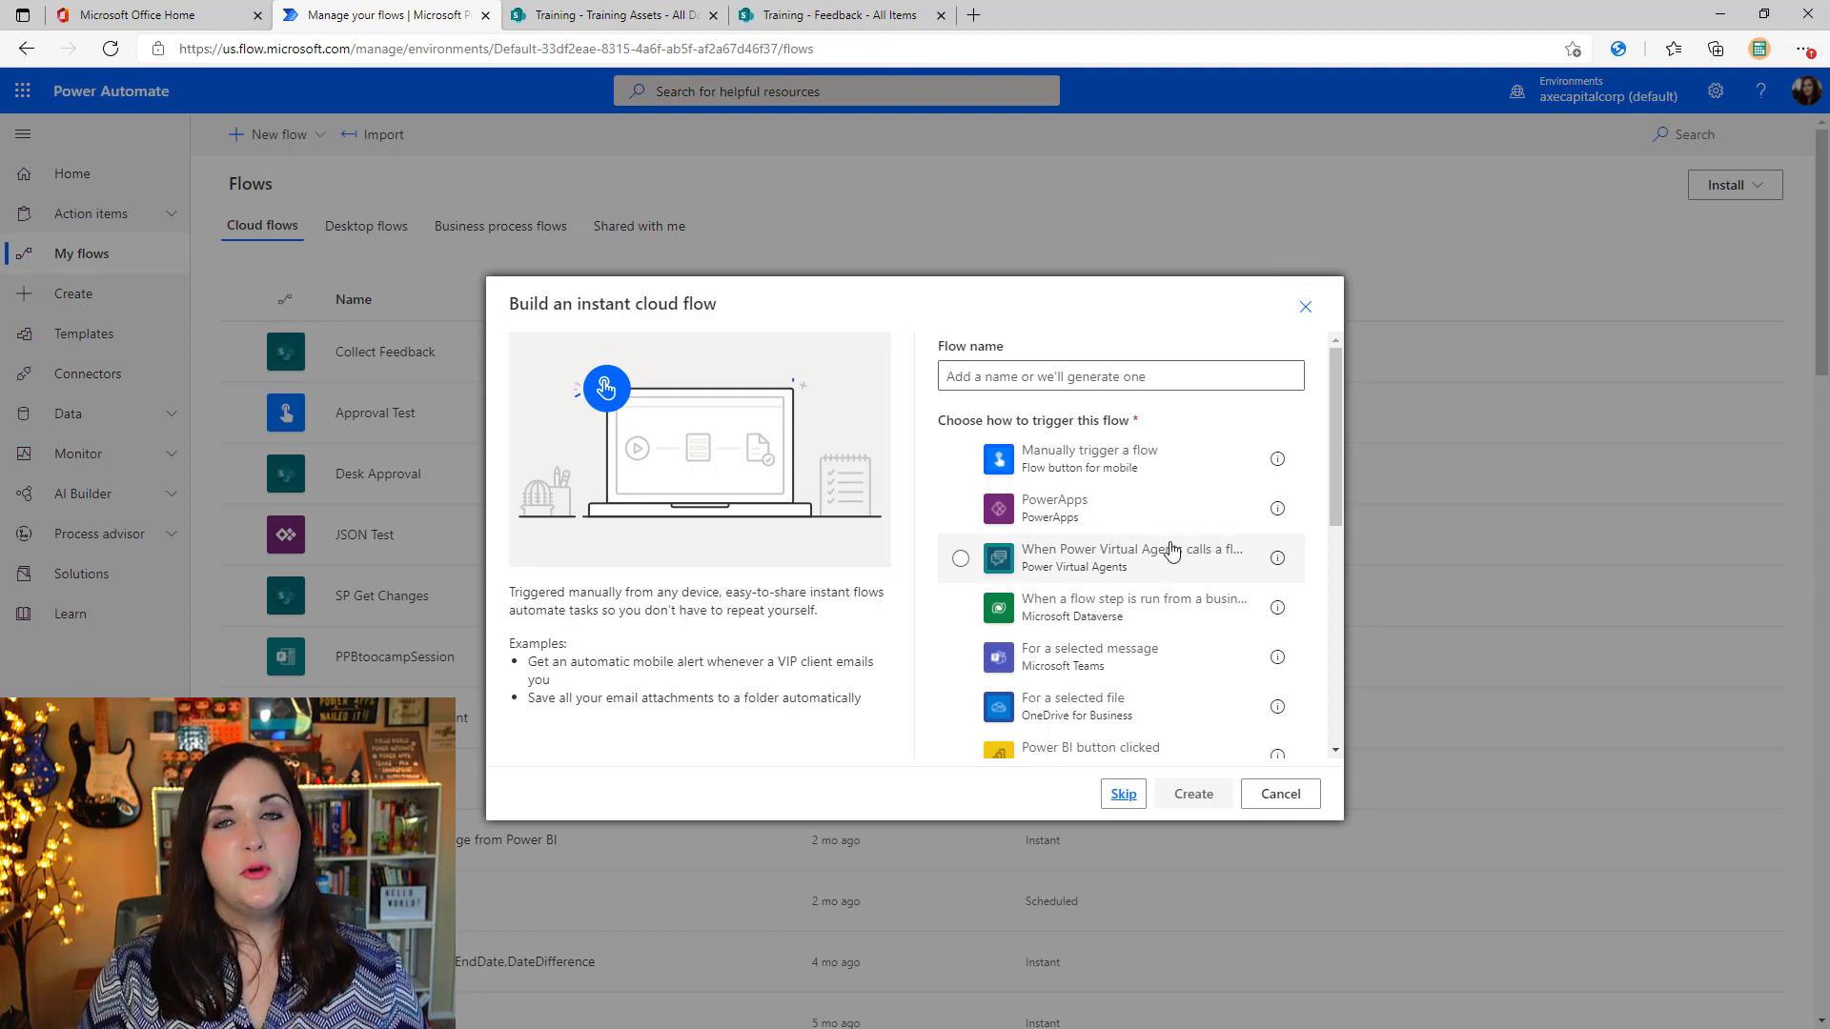
{"action": "scroll", "coordinate": [957, 631], "scroll_direction": "down", "scroll_amount": 2}
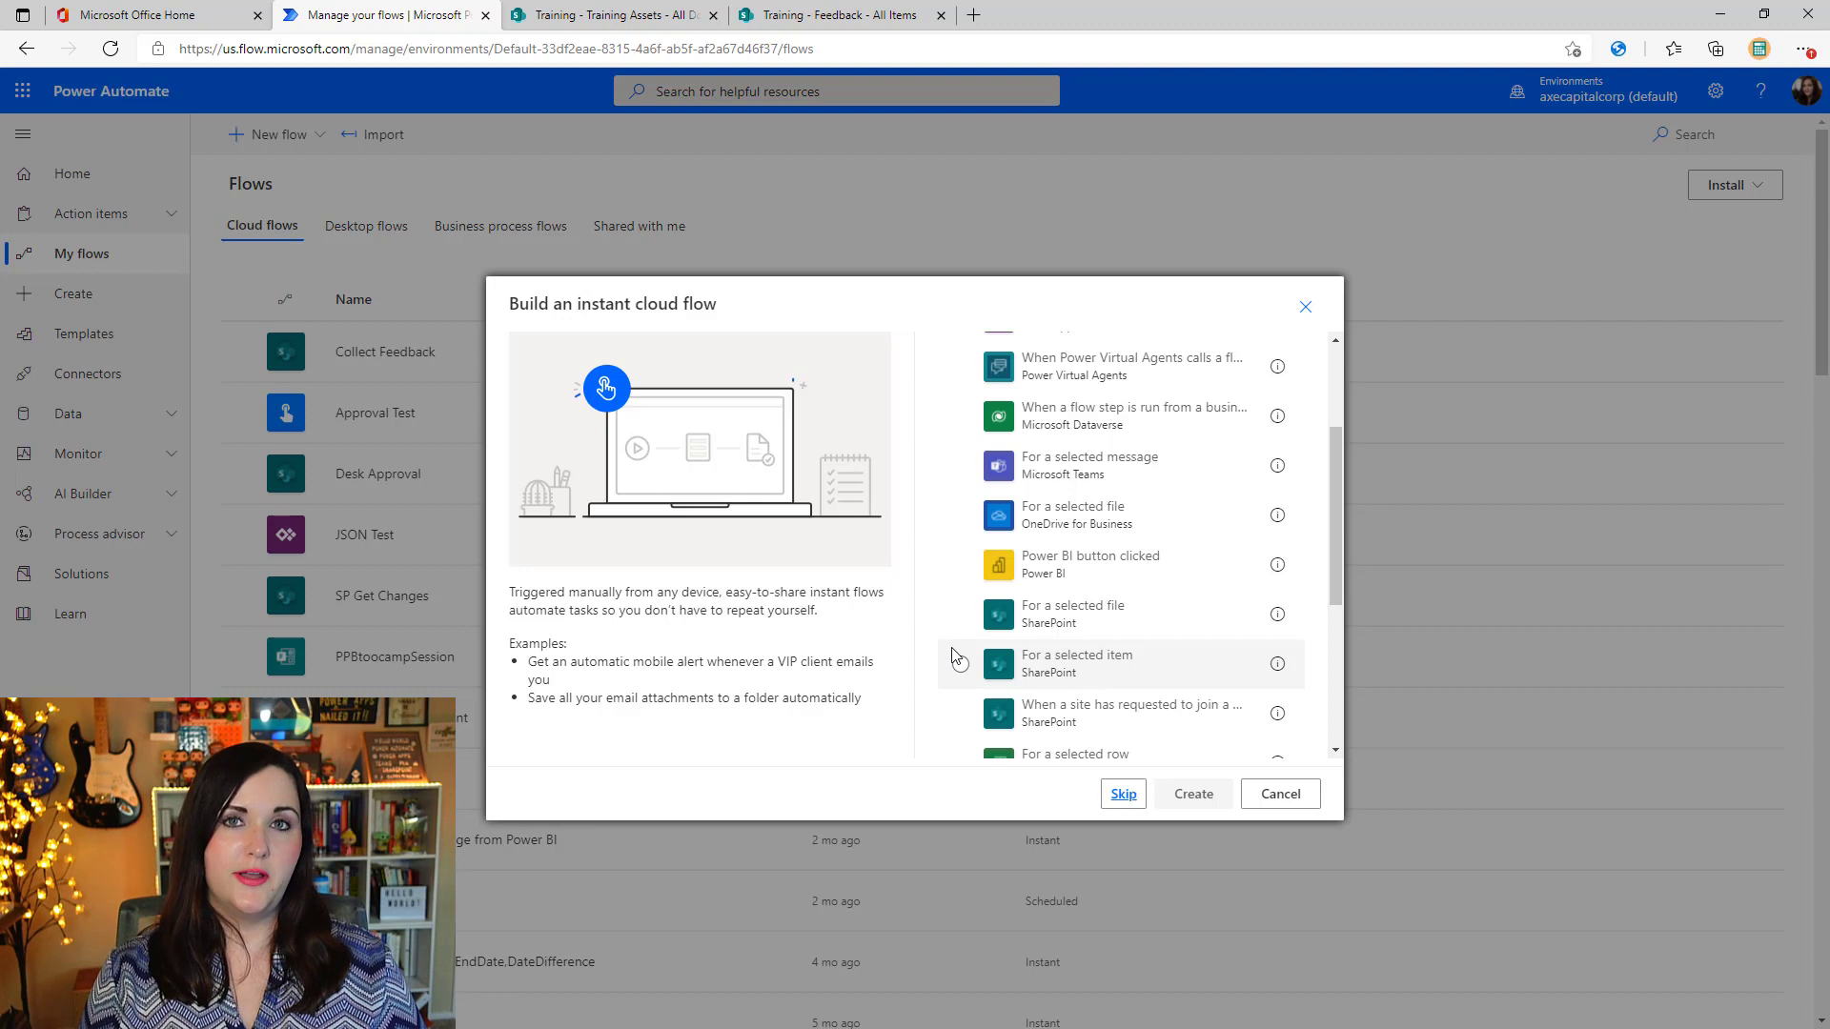
{"action": "left_click", "coordinate": [960, 616]}
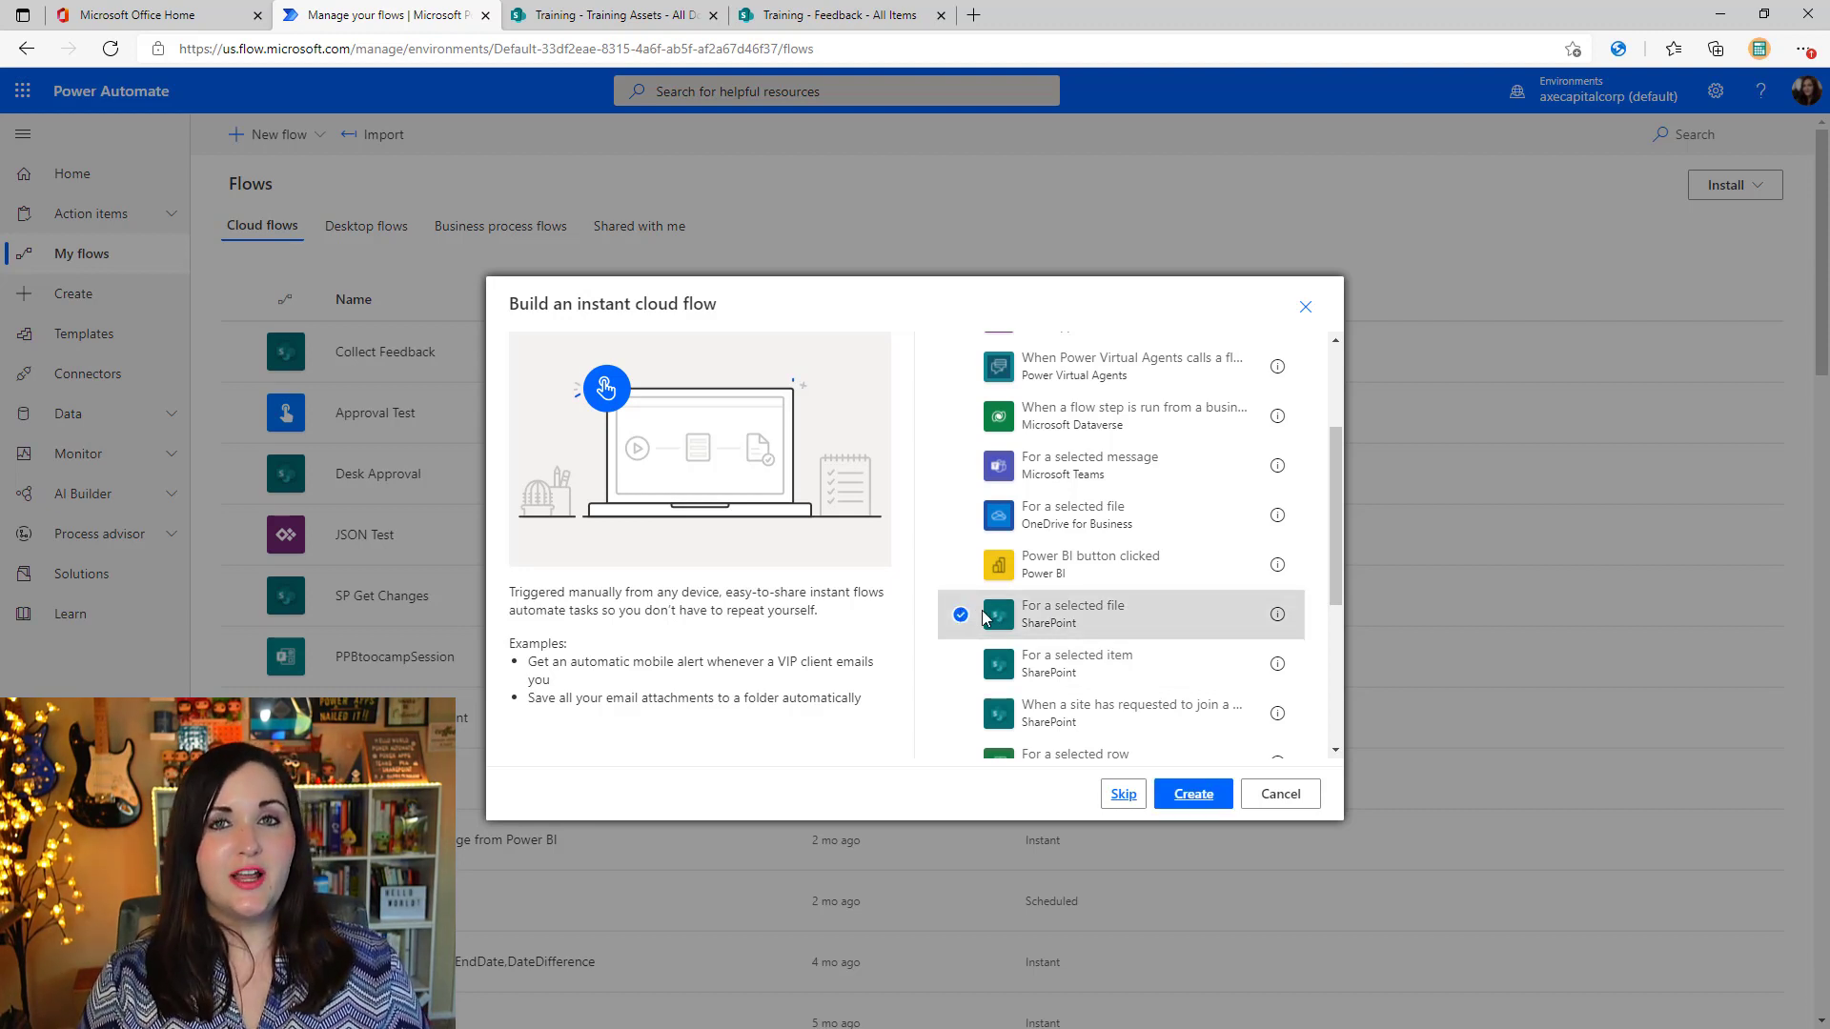
{"action": "scroll", "coordinate": [1039, 620], "scroll_direction": "up", "scroll_amount": 3}
{"action": "left_click", "coordinate": [996, 374]}
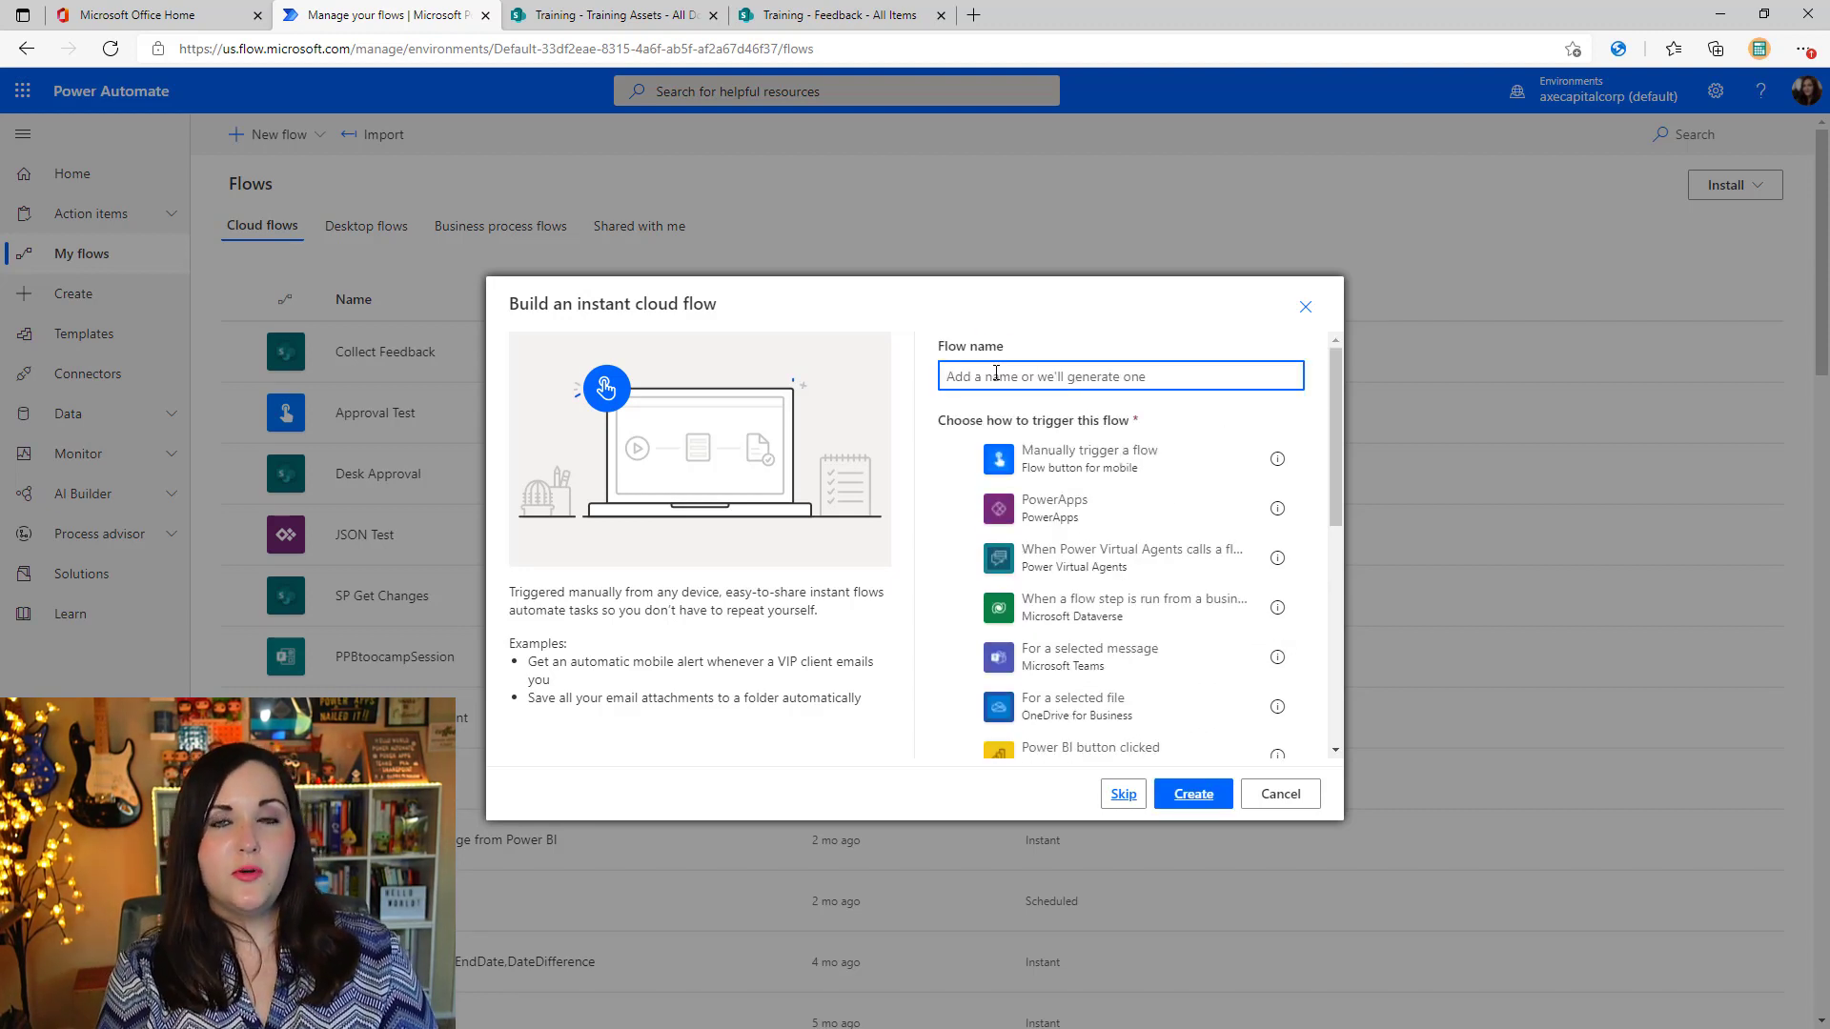
{"action": "type", "text": "Collect Feedback"}
{"action": "type", "text": "V2"}
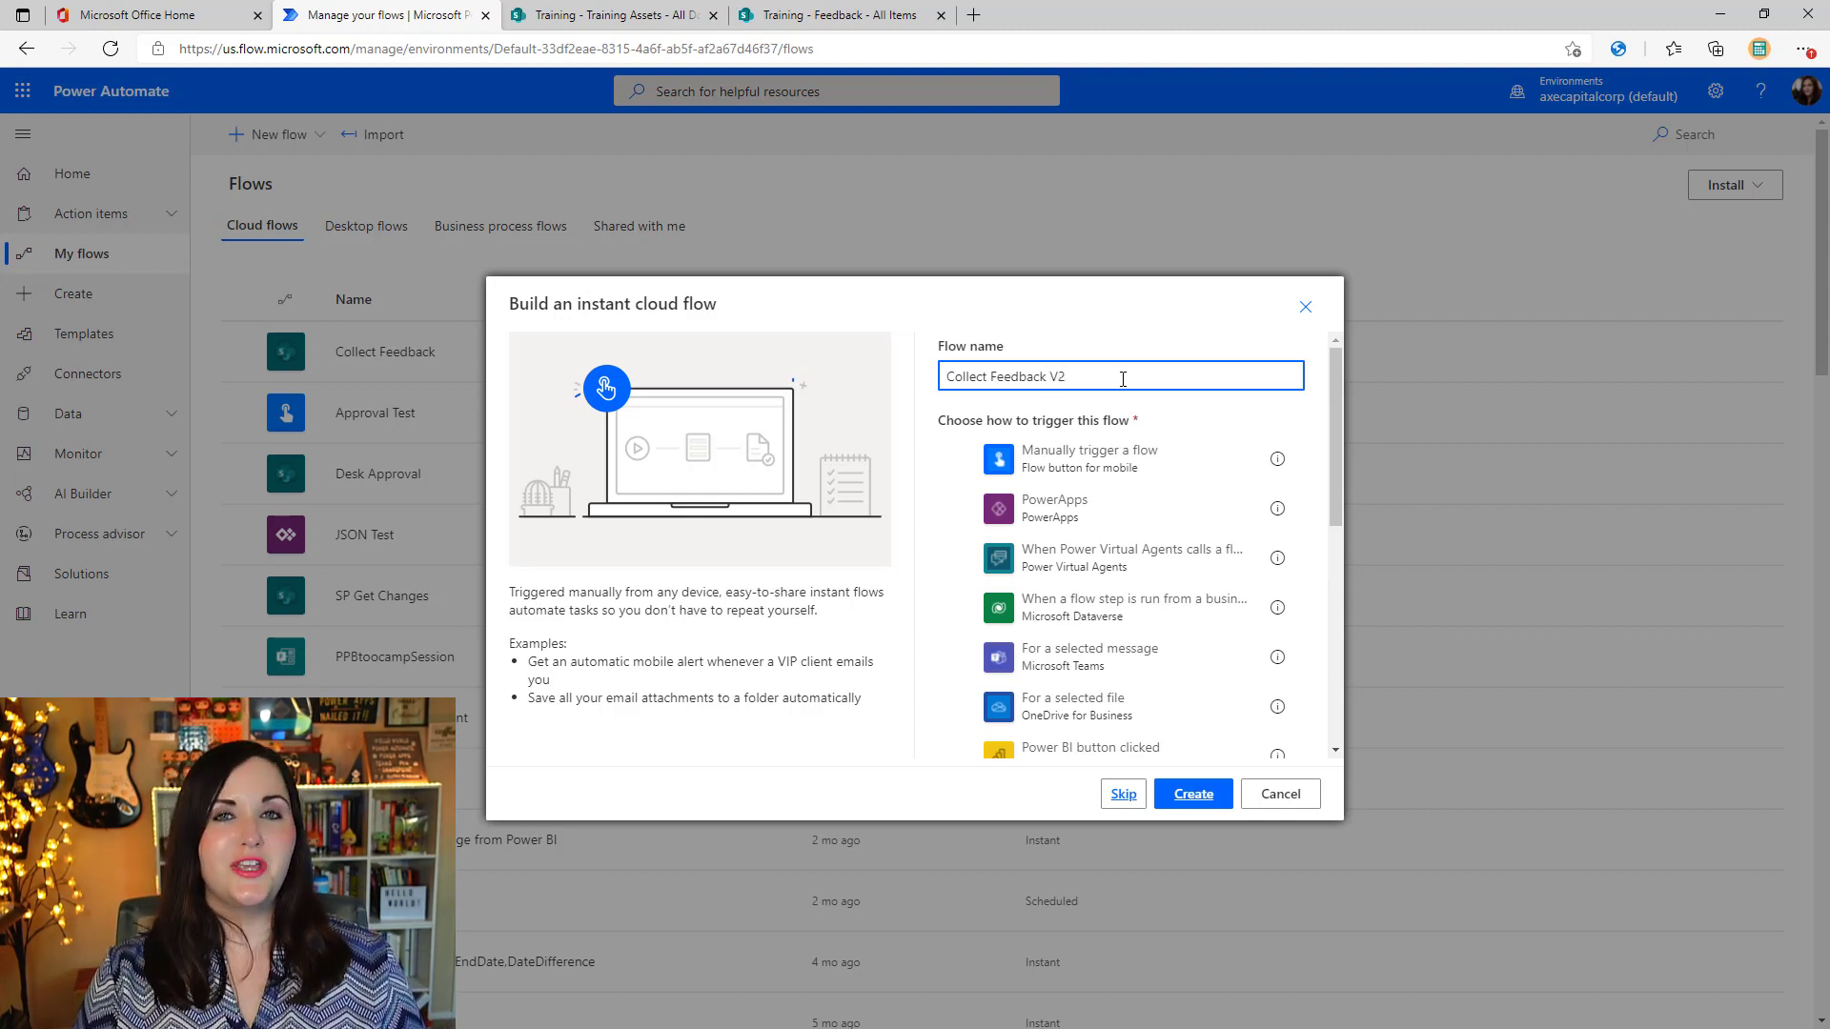
{"action": "key", "text": "Return"}
Set the trigger's Site Address to Training and Library Name to Training Assets.
{"action": "left_click", "coordinate": [1240, 230]}
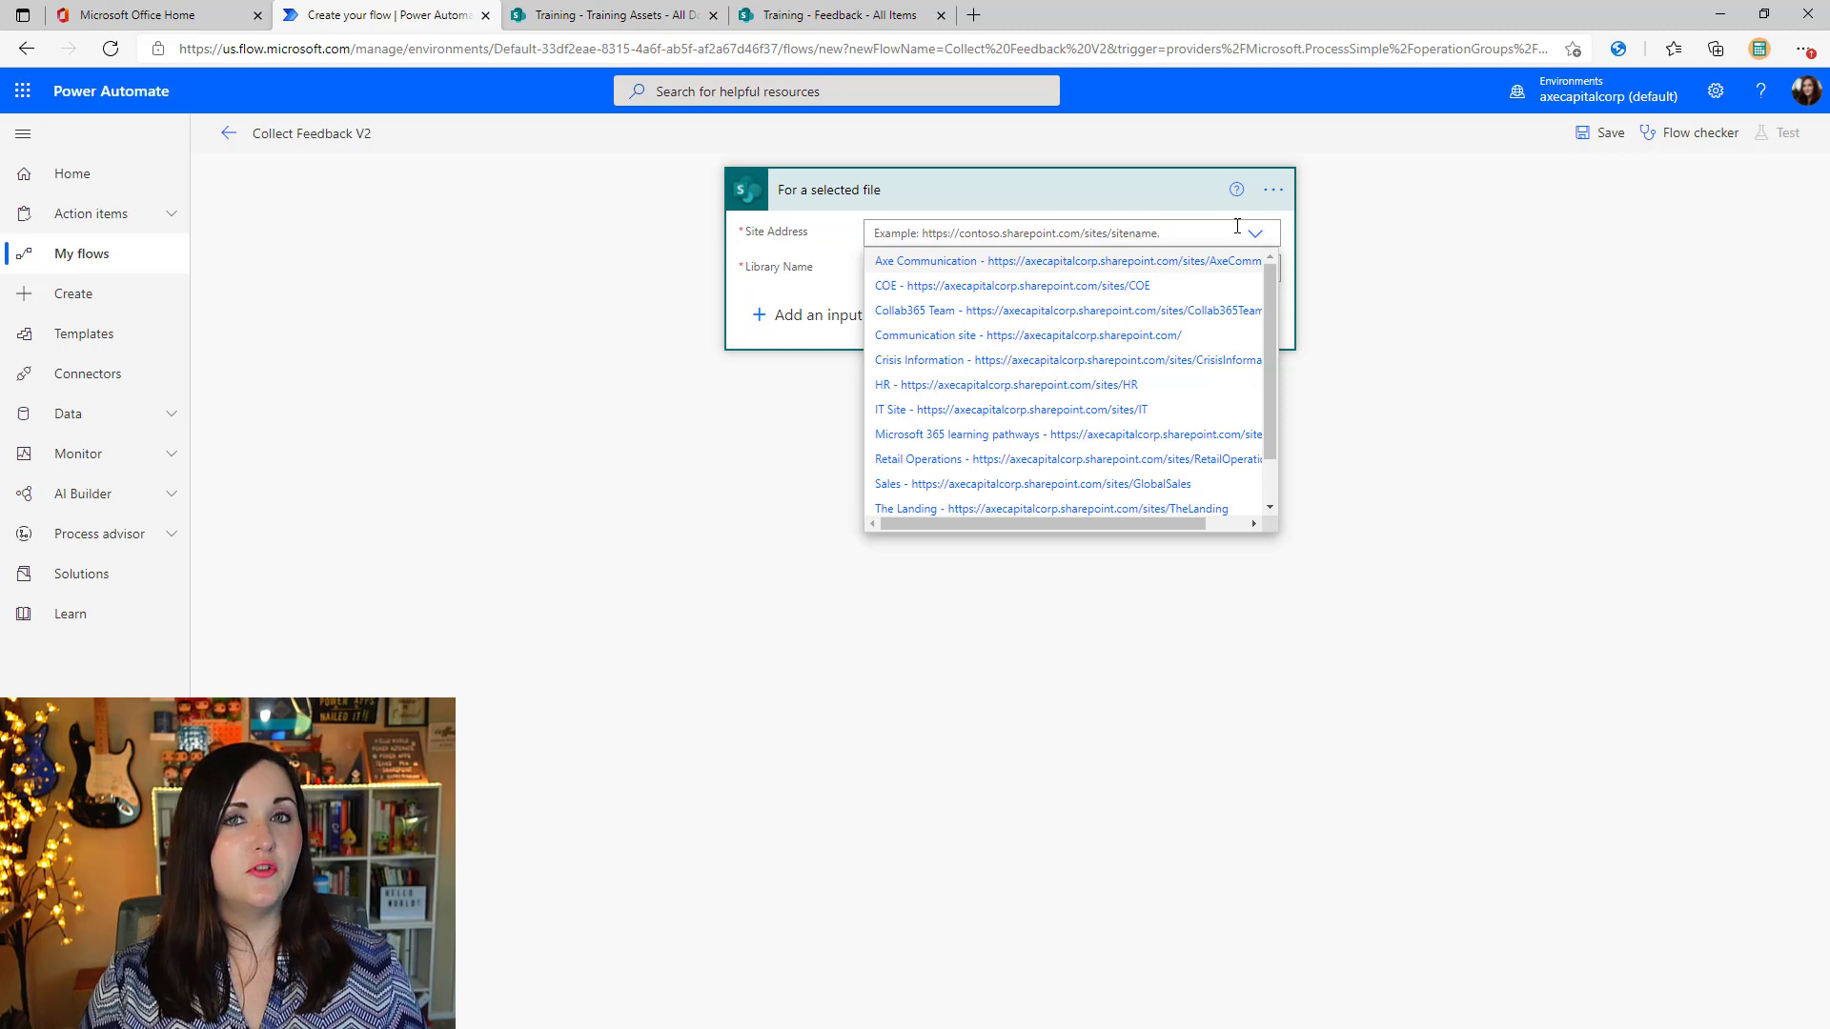
{"action": "scroll", "coordinate": [911, 490], "scroll_direction": "down", "scroll_amount": 2}
{"action": "left_click", "coordinate": [910, 485]}
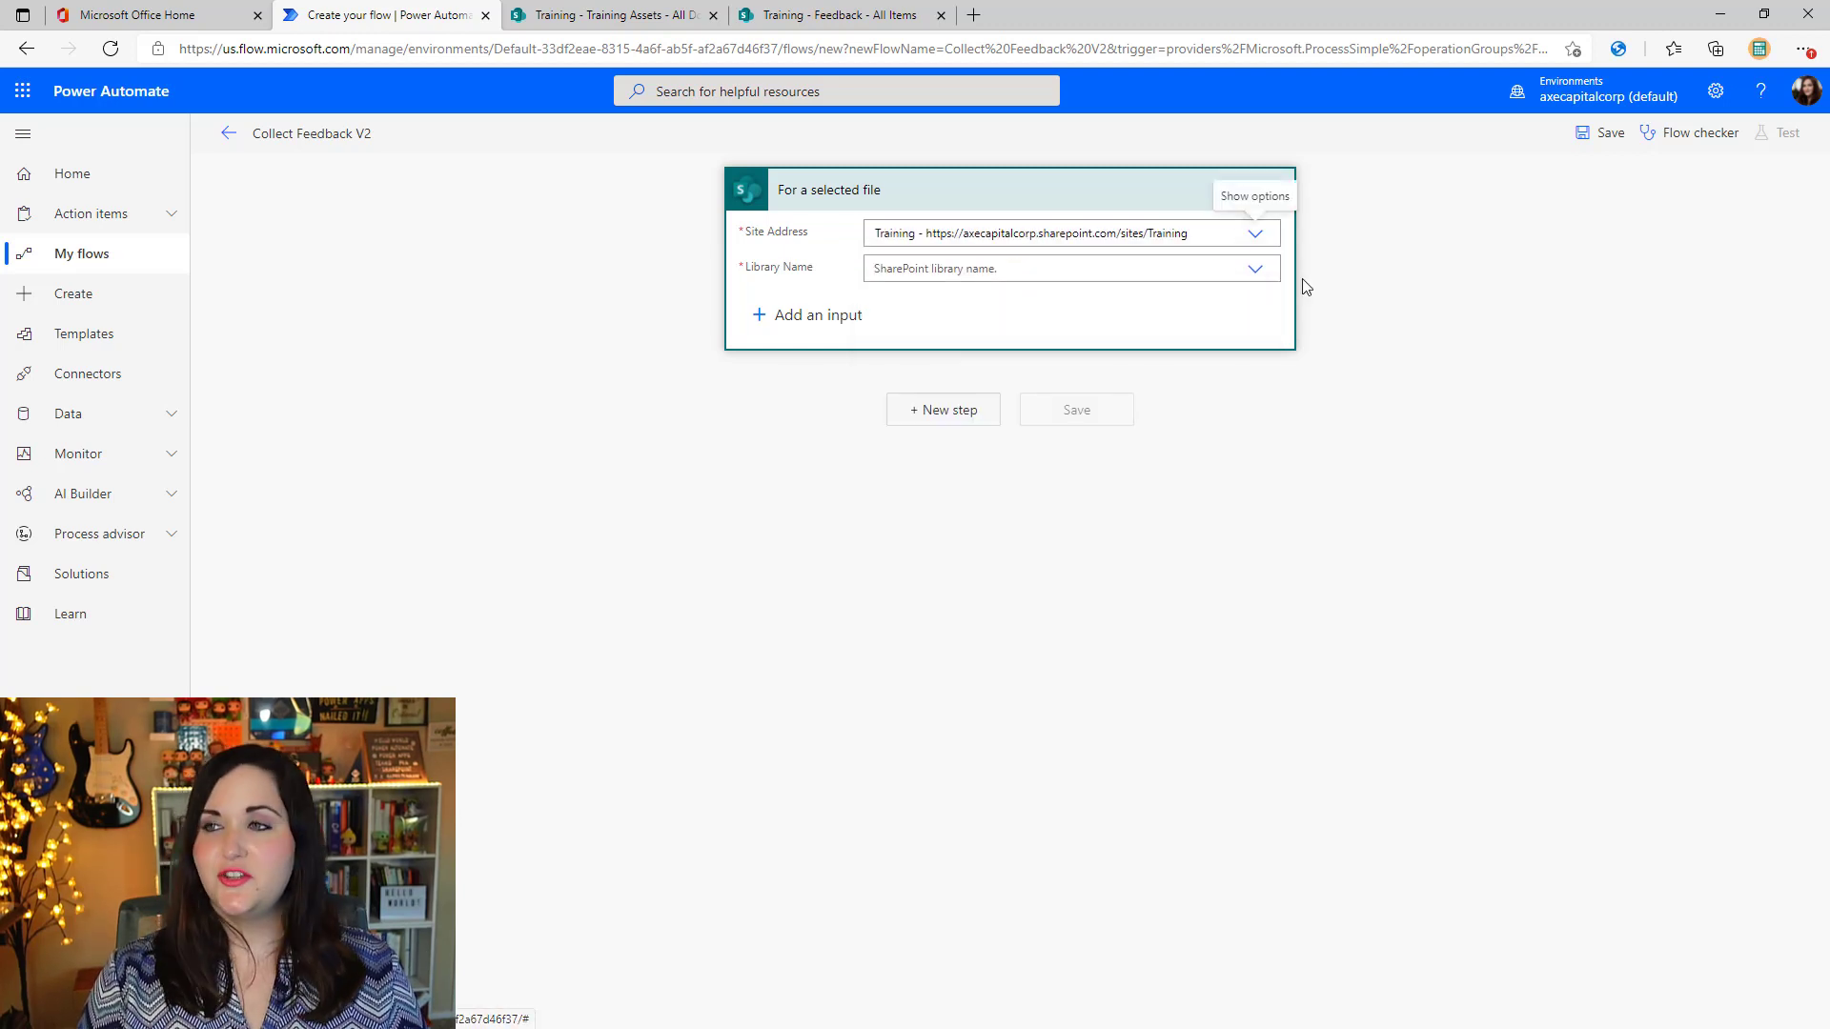
{"action": "left_click", "coordinate": [1252, 276]}
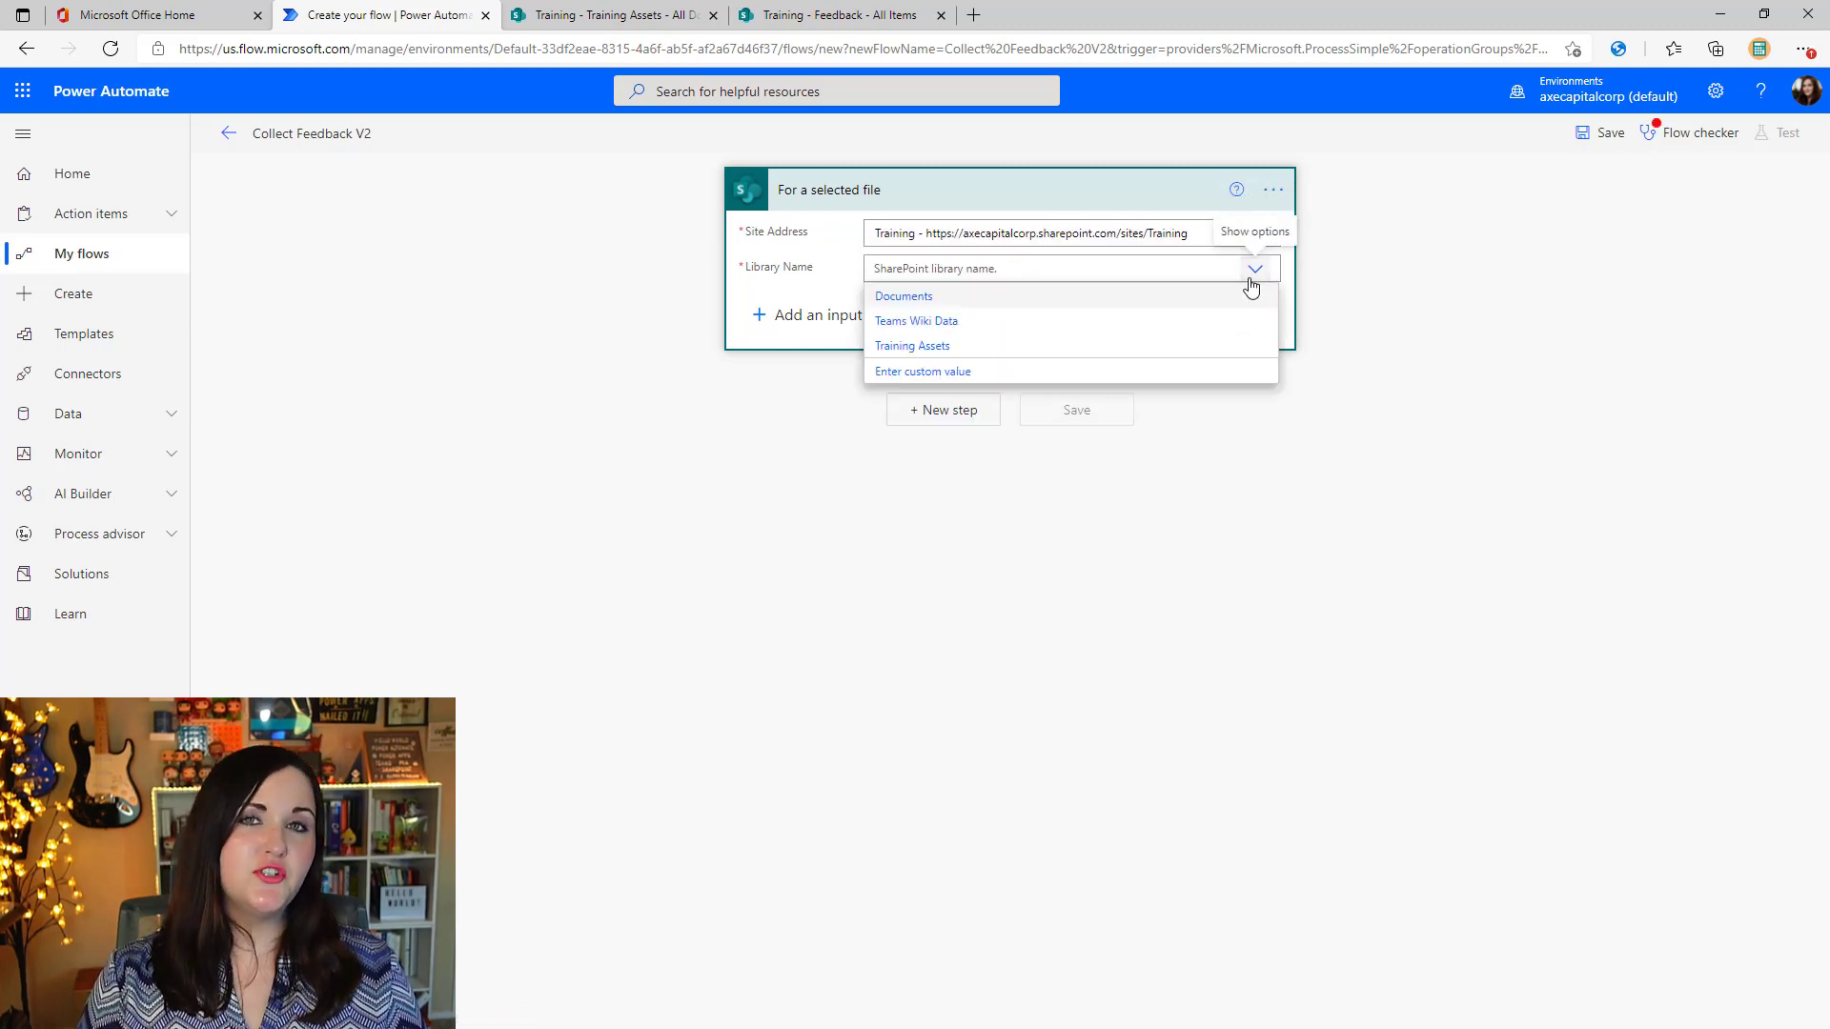
{"action": "left_click", "coordinate": [1032, 351]}
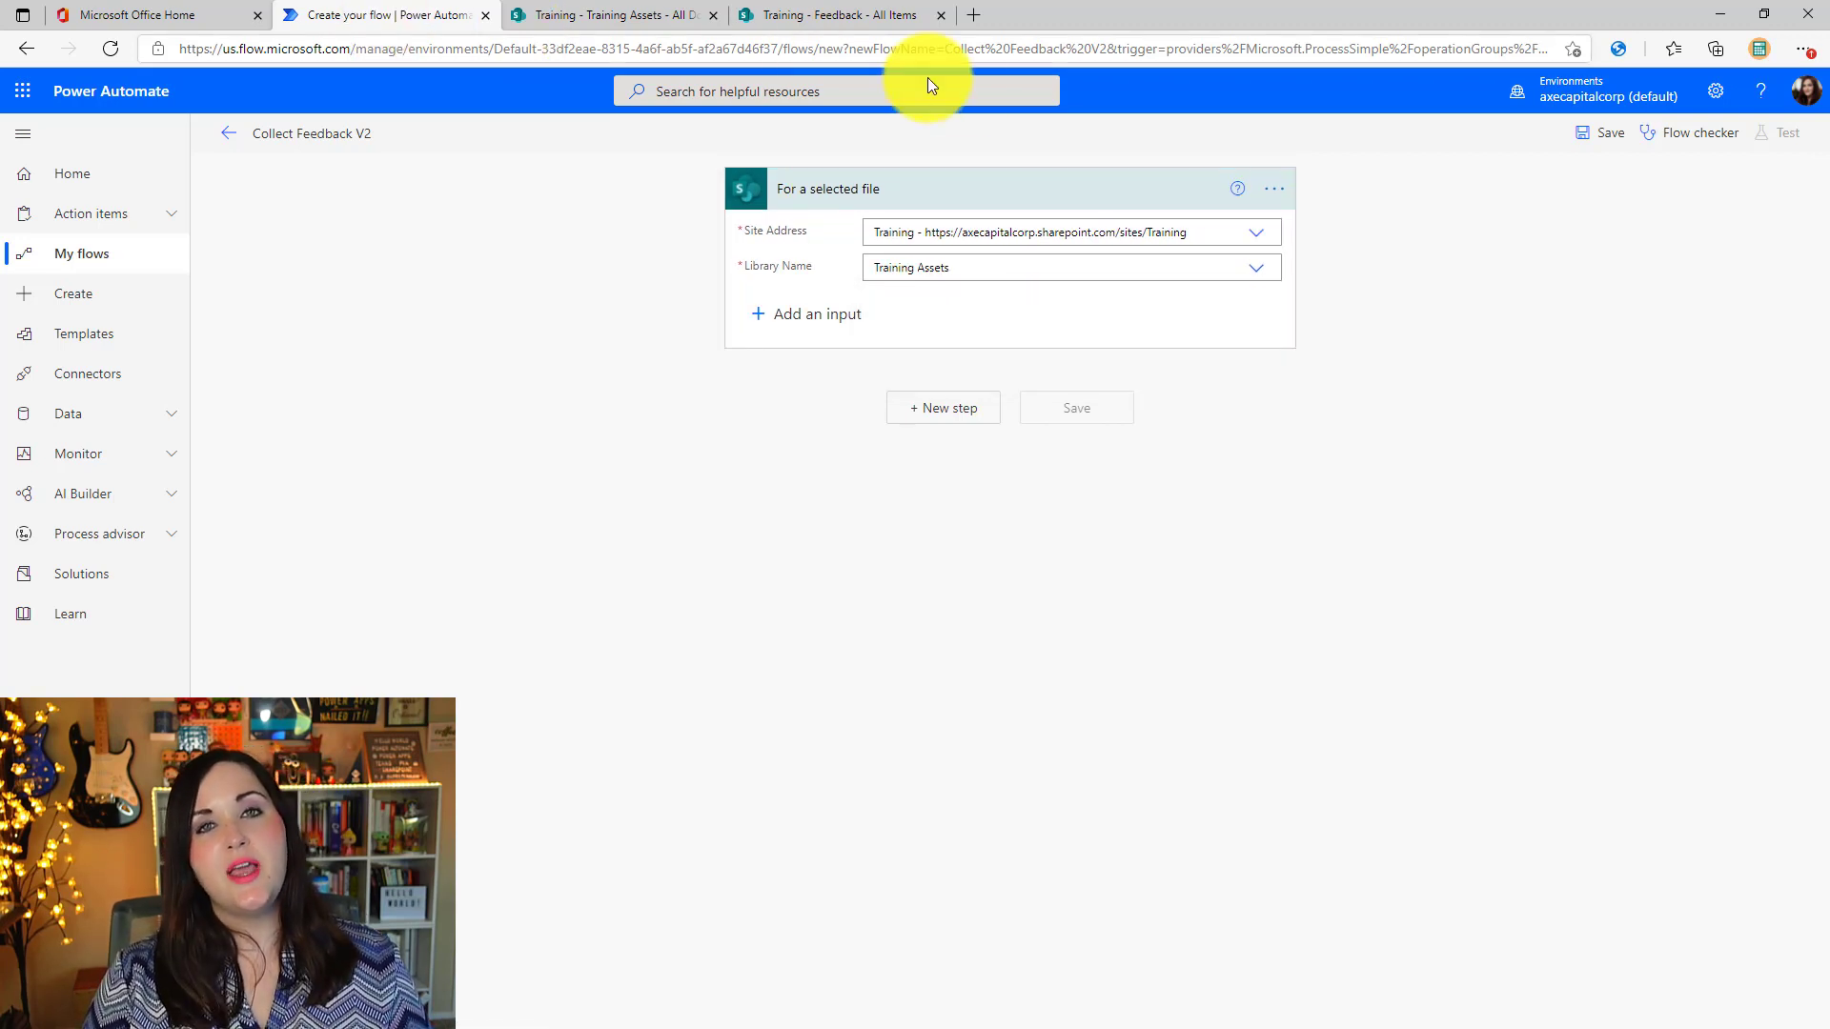
{"action": "left_click", "coordinate": [810, 317]}
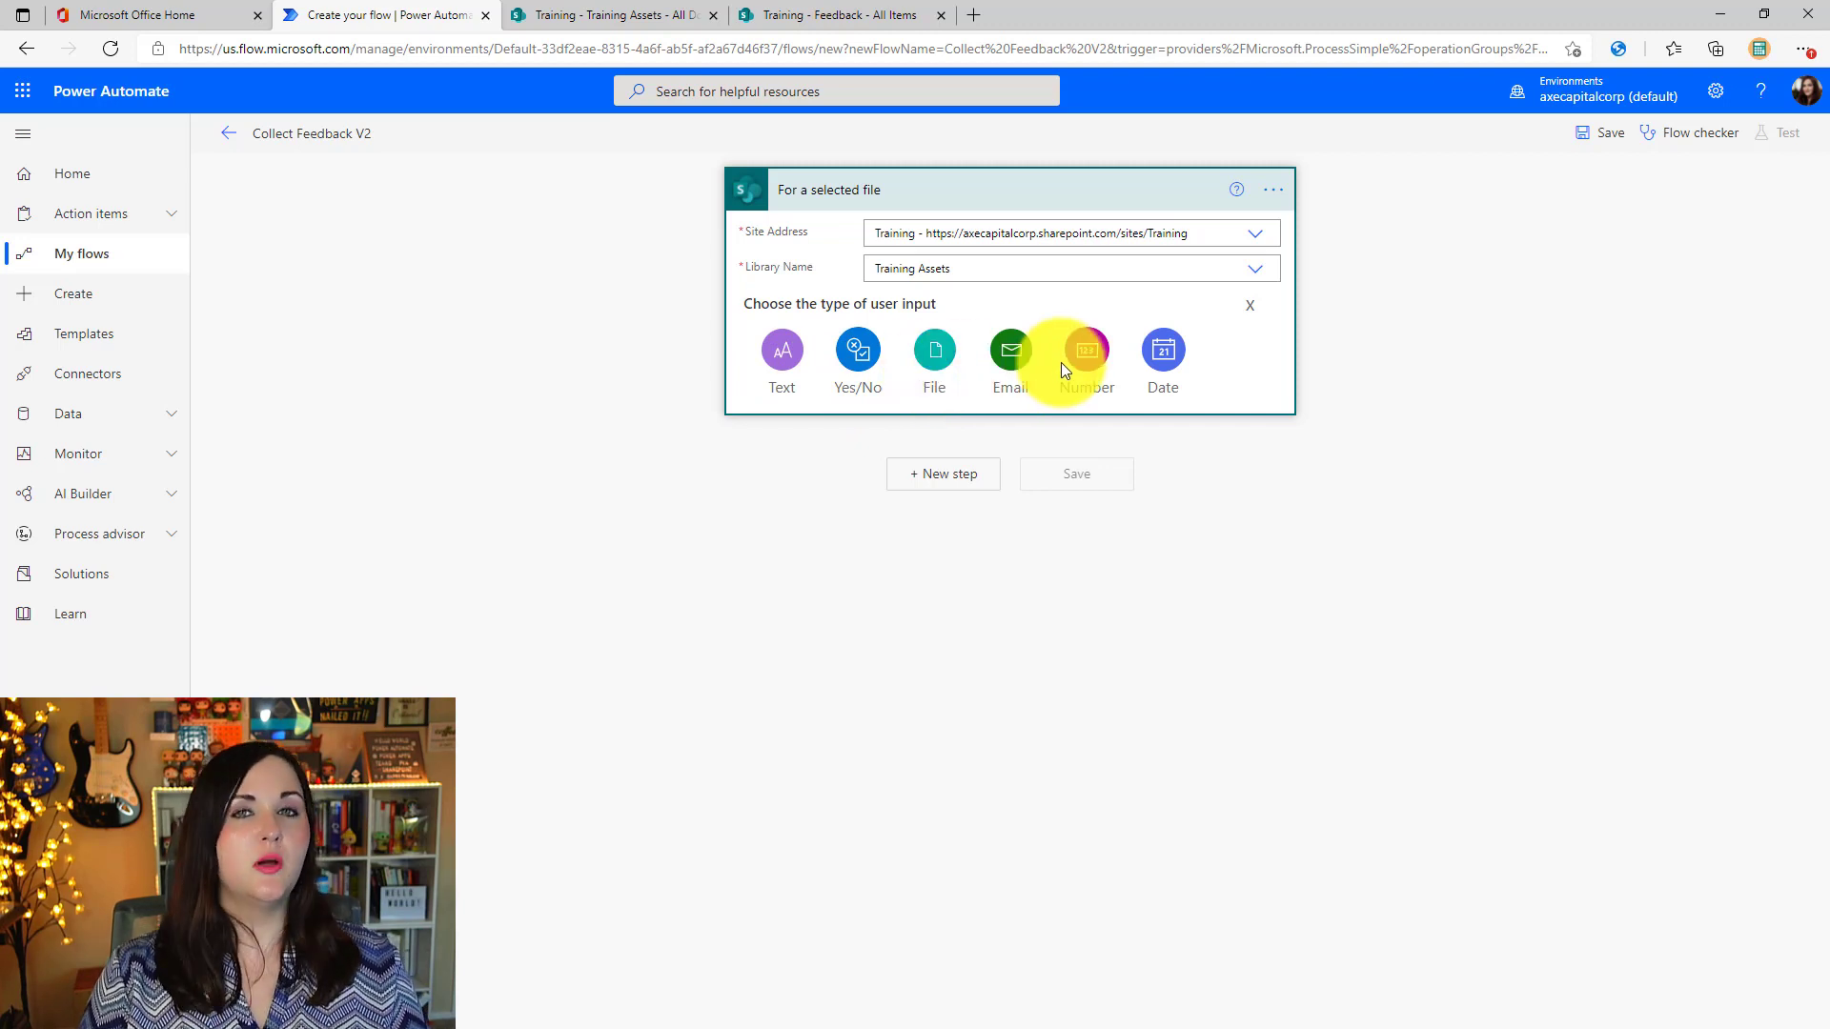
{"action": "left_click", "coordinate": [638, 11]}
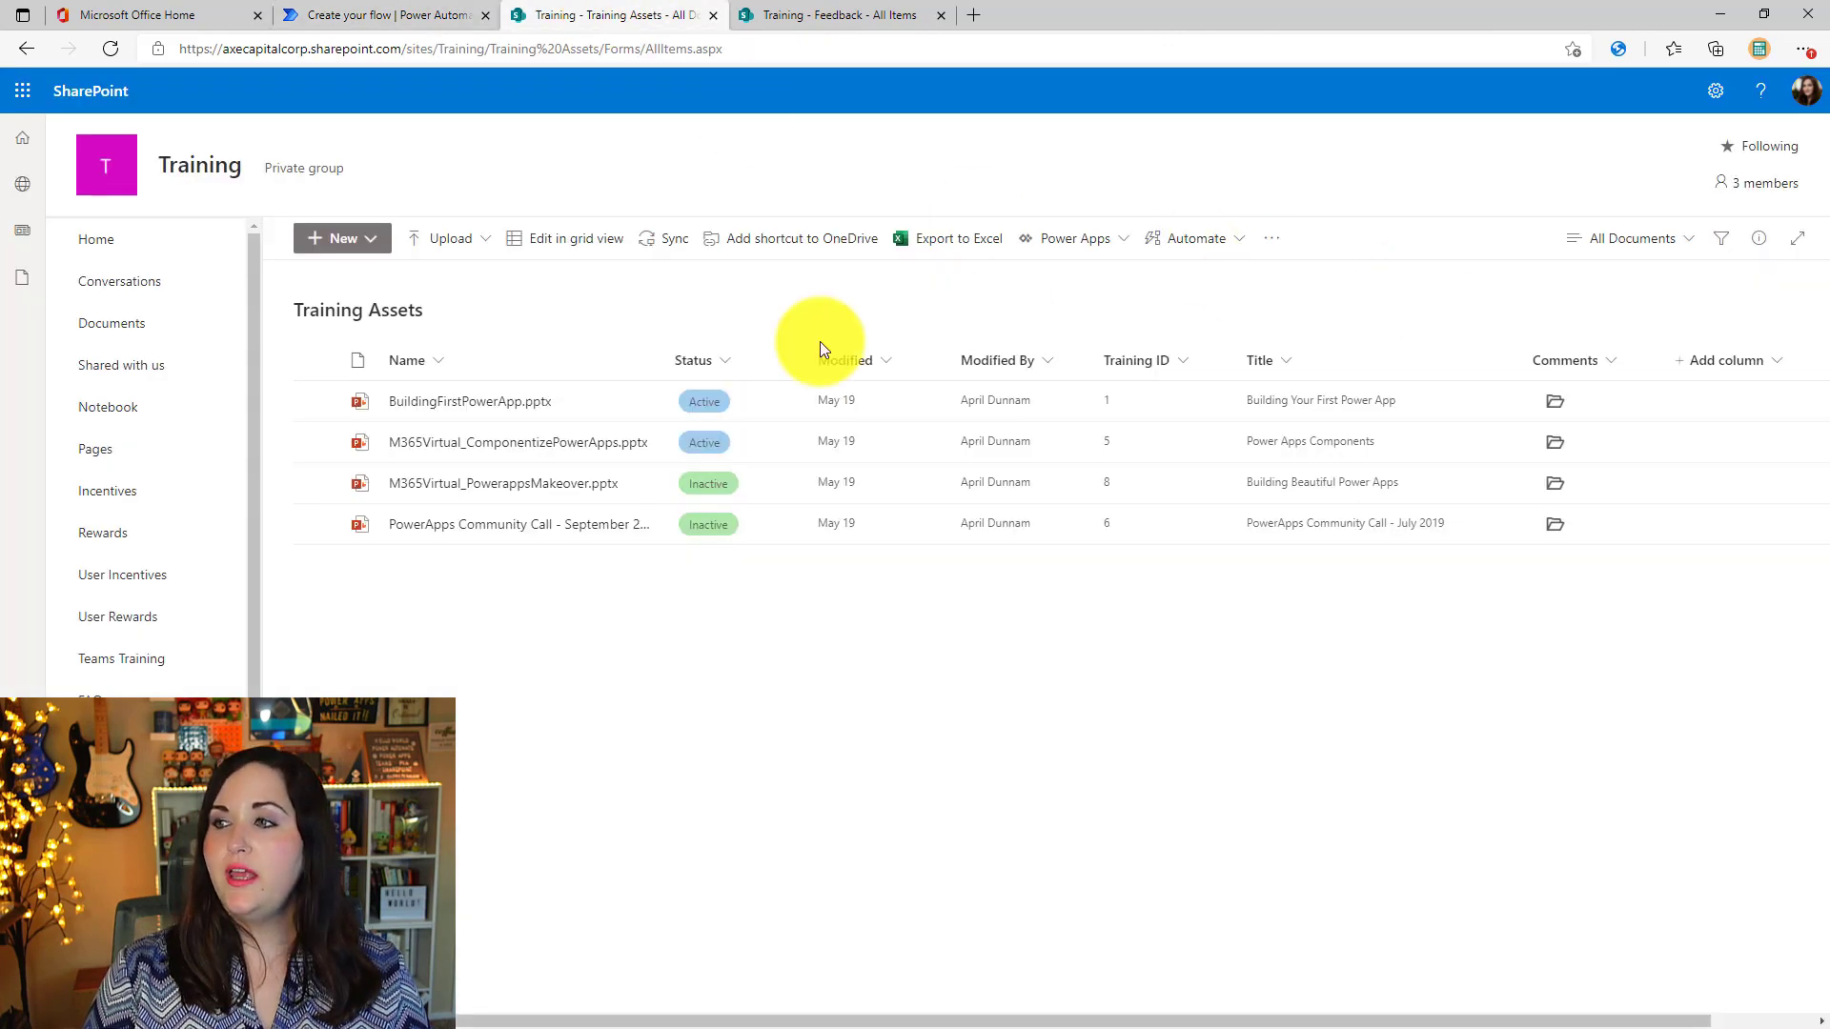
{"action": "left_click", "coordinate": [315, 400]}
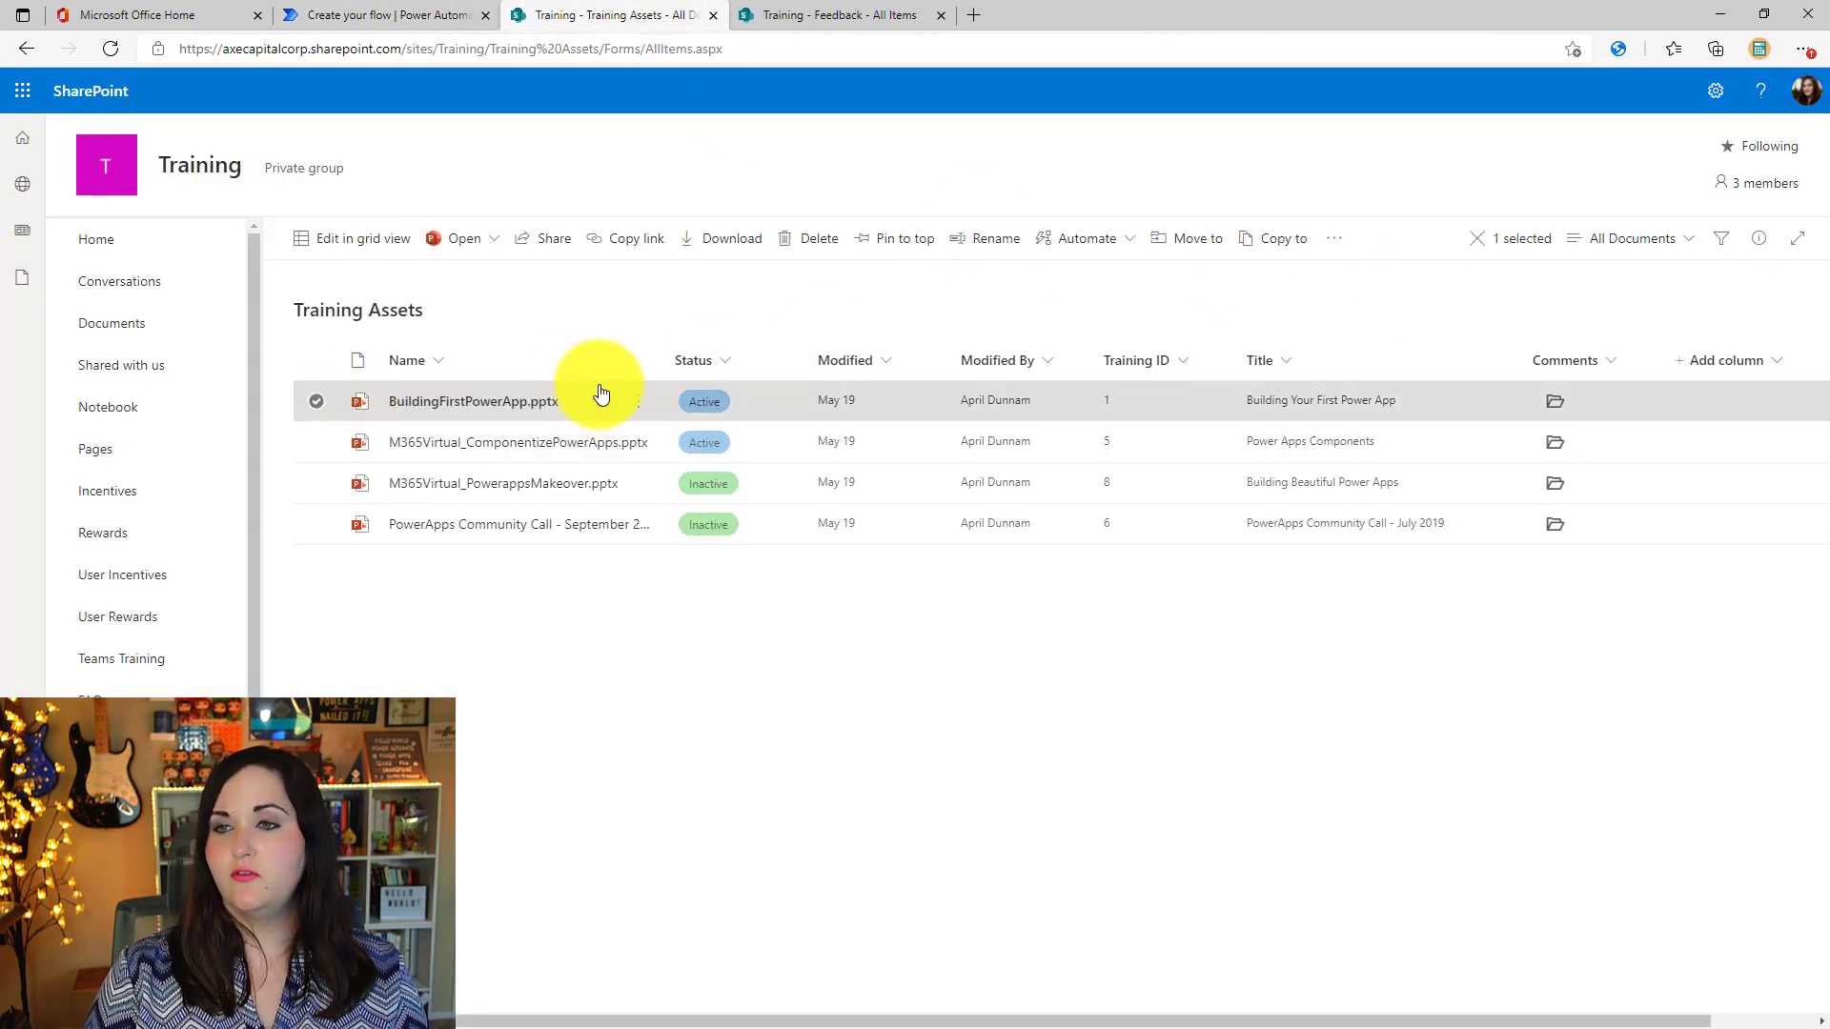
{"action": "left_click", "coordinate": [929, 501]}
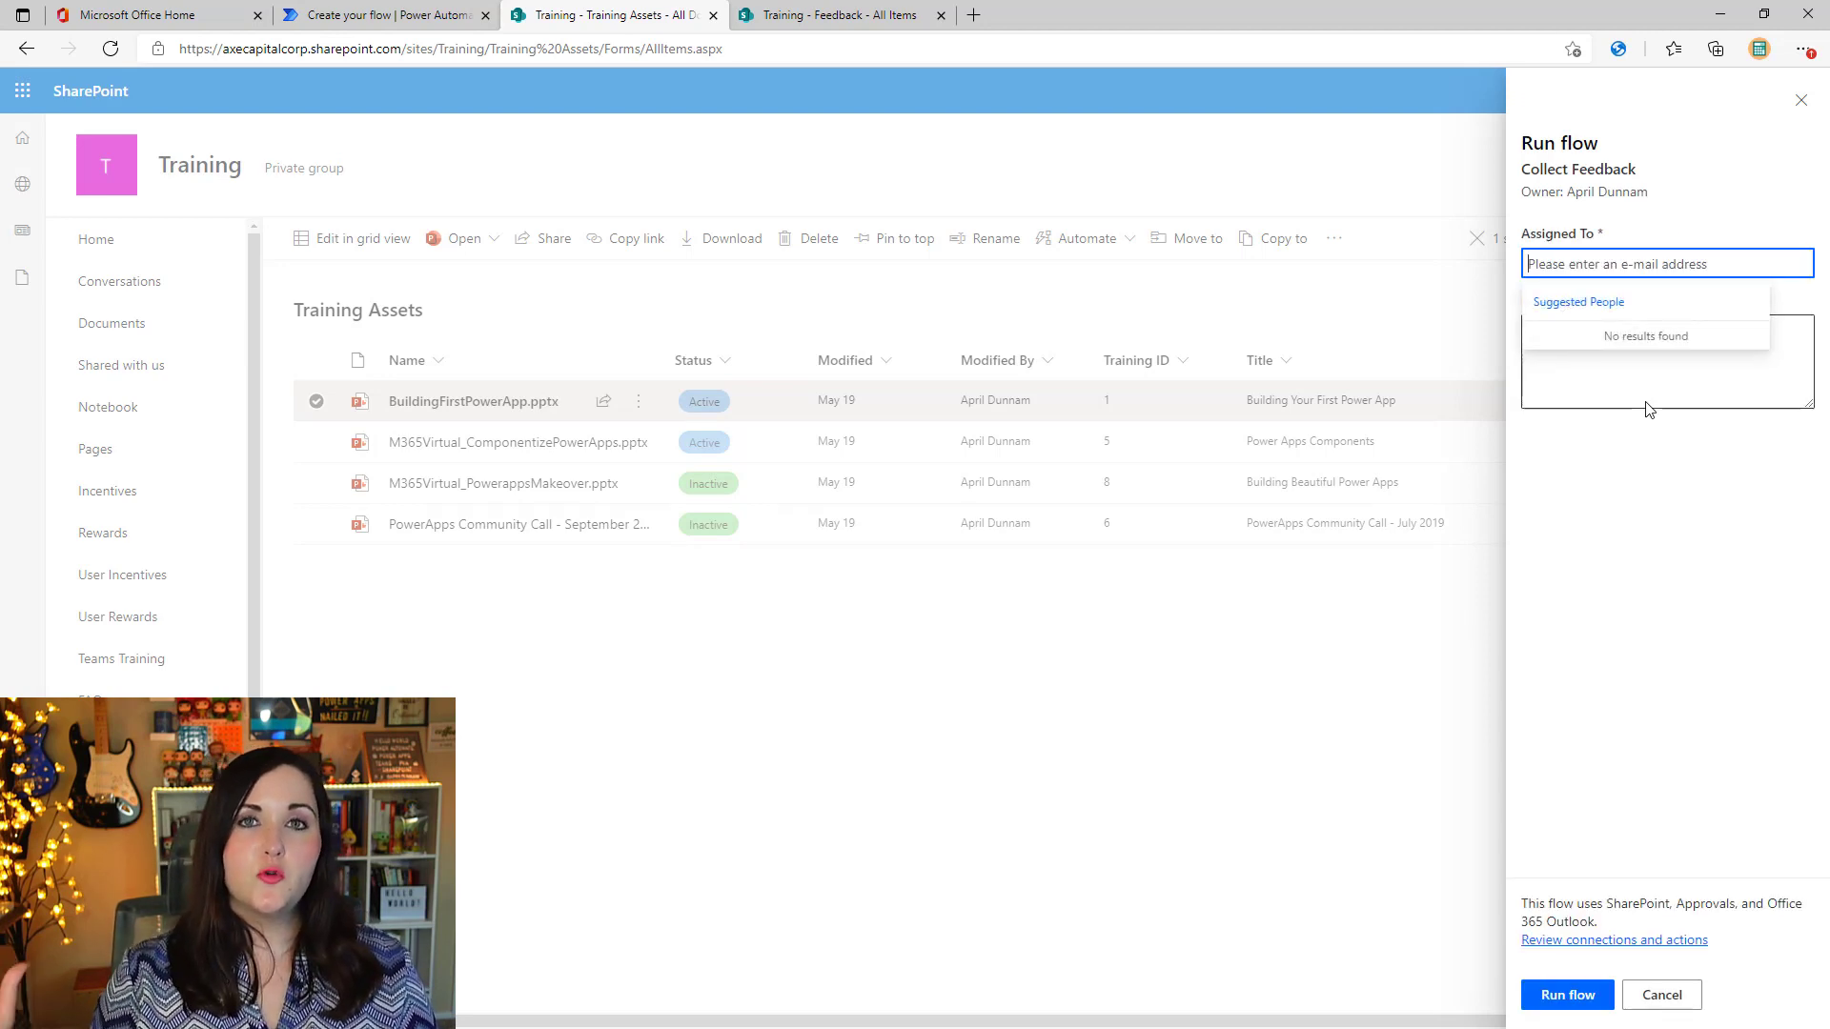
{"action": "left_click", "coordinate": [400, 17]}
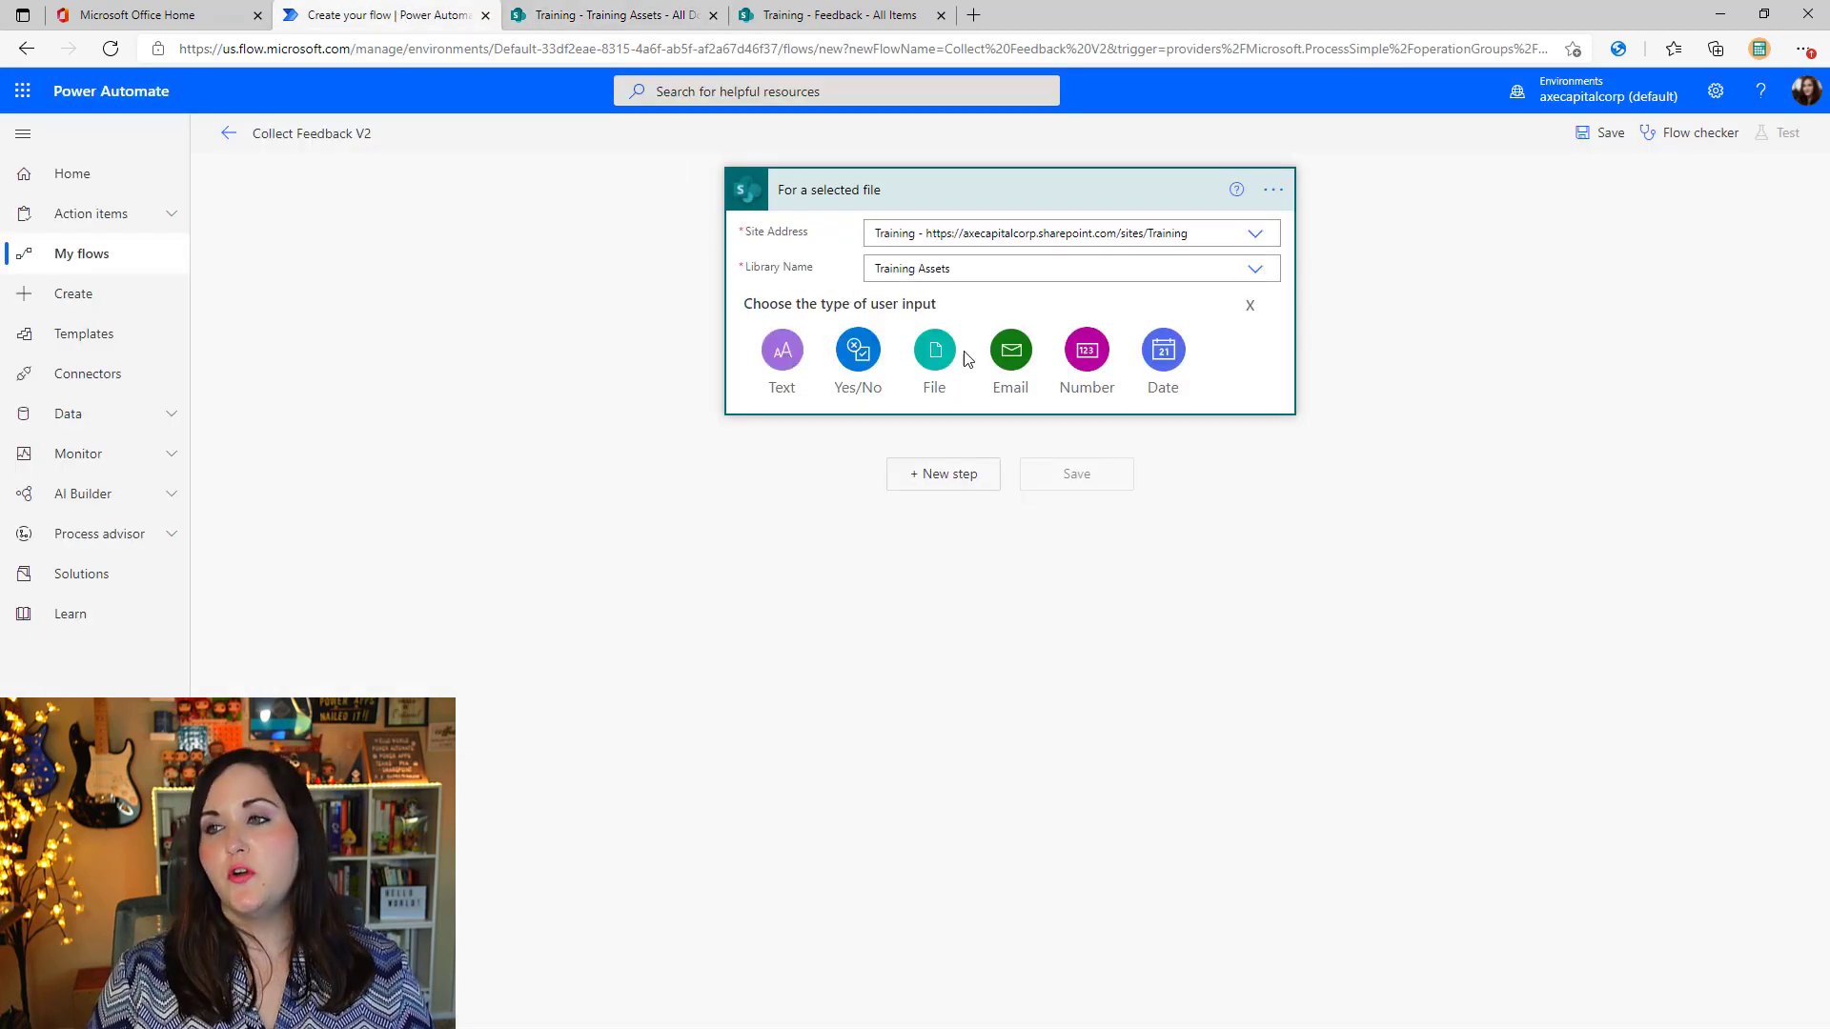
Add an Email input to the trigger named 'Assigned To'.
{"action": "left_click", "coordinate": [1012, 353]}
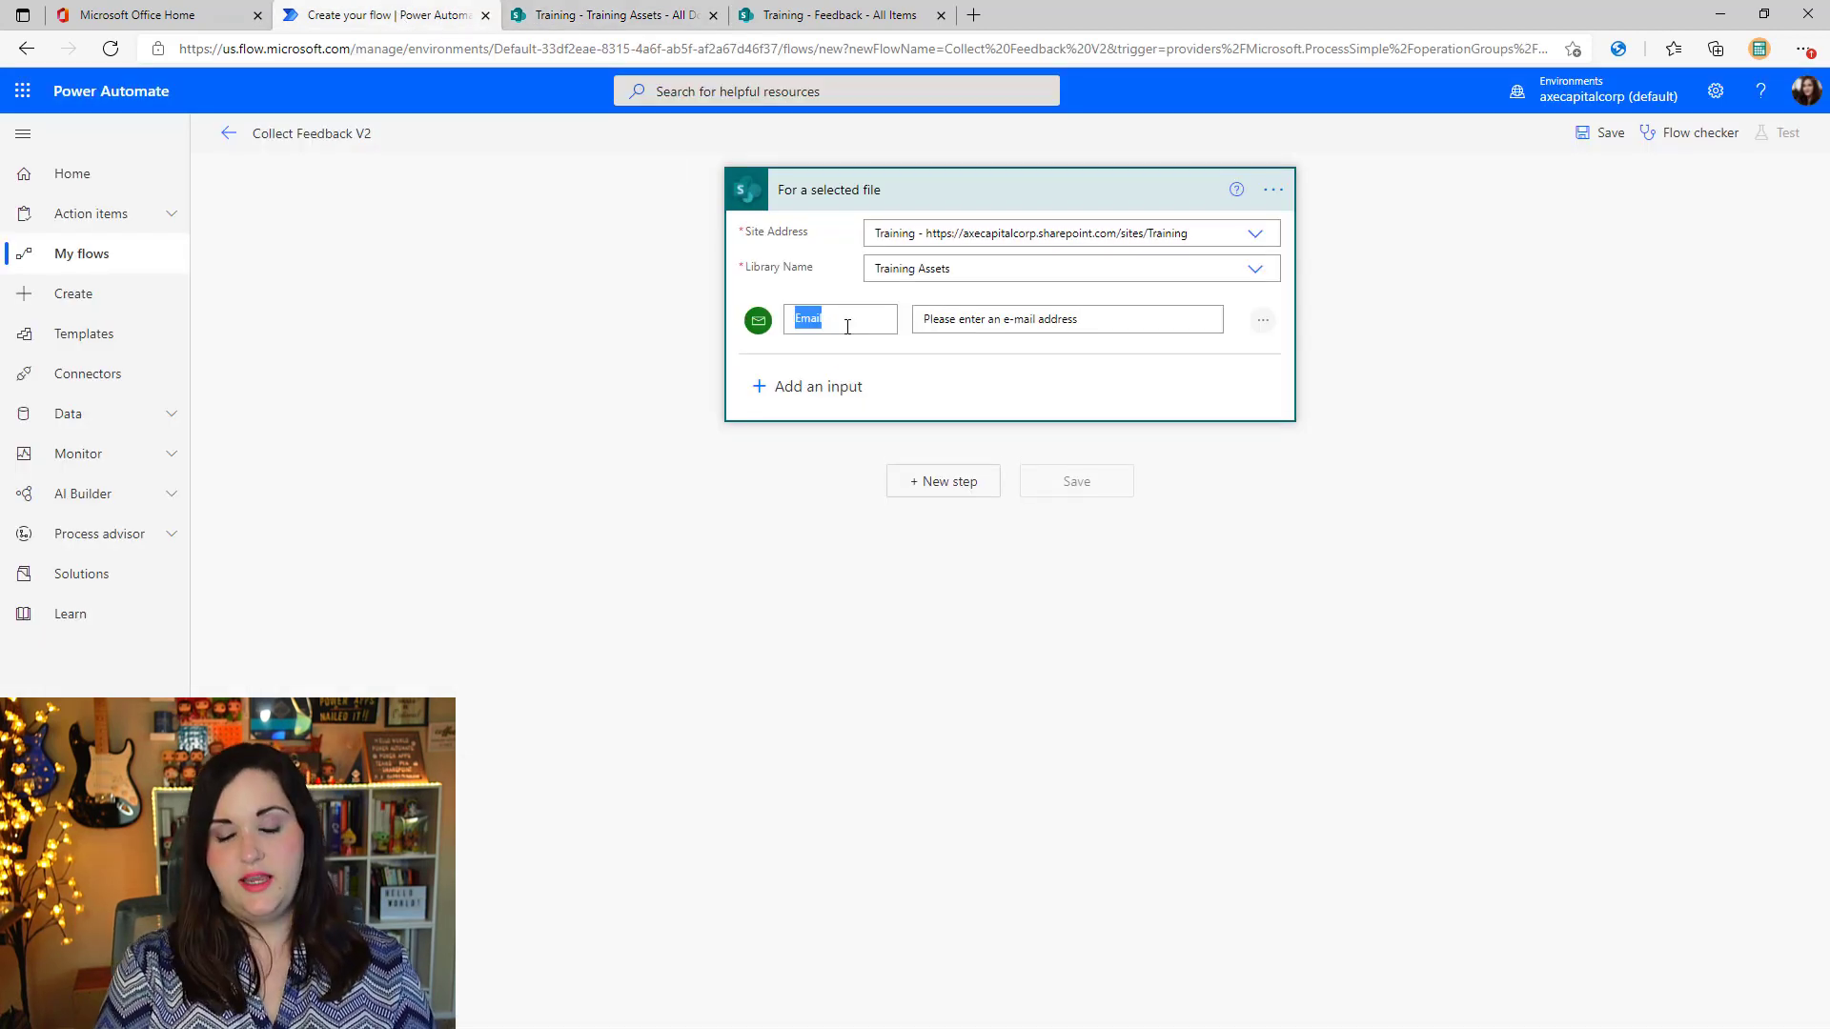
{"action": "left_click", "coordinate": [847, 327]}
{"action": "double_click", "coordinate": [850, 327]}
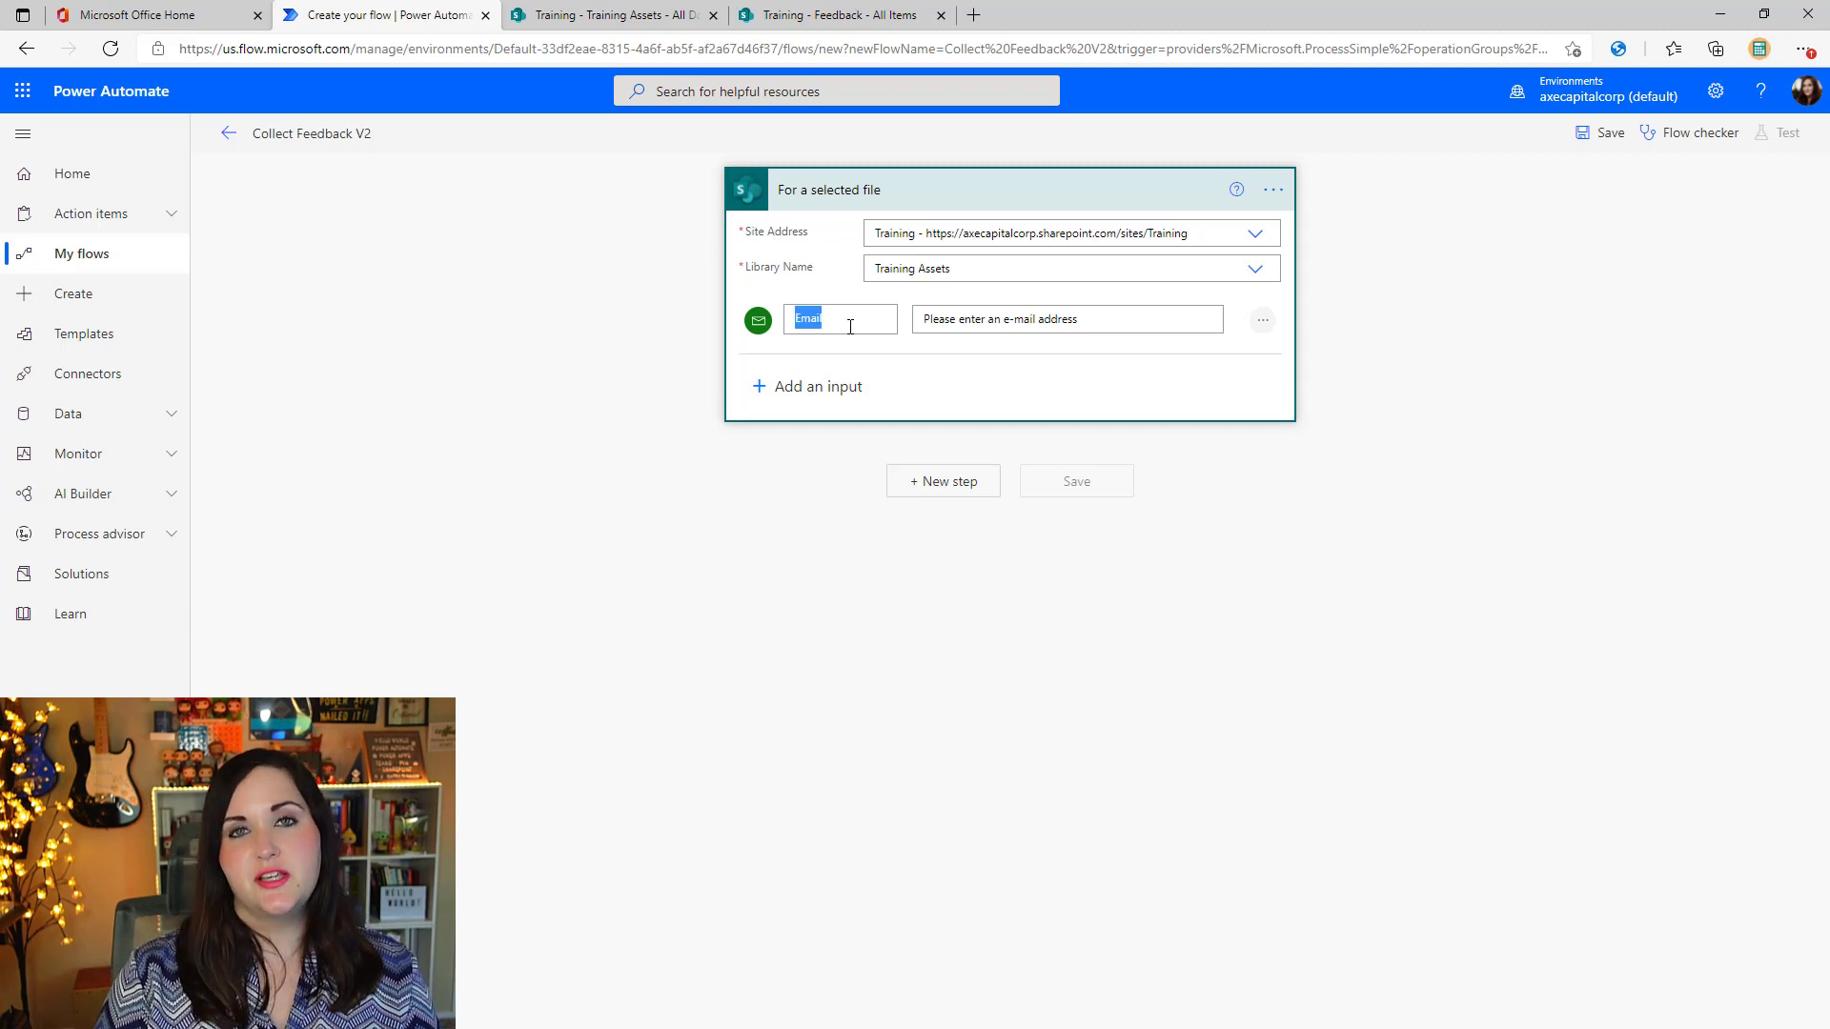
{"action": "type", "text": "Assigned To"}
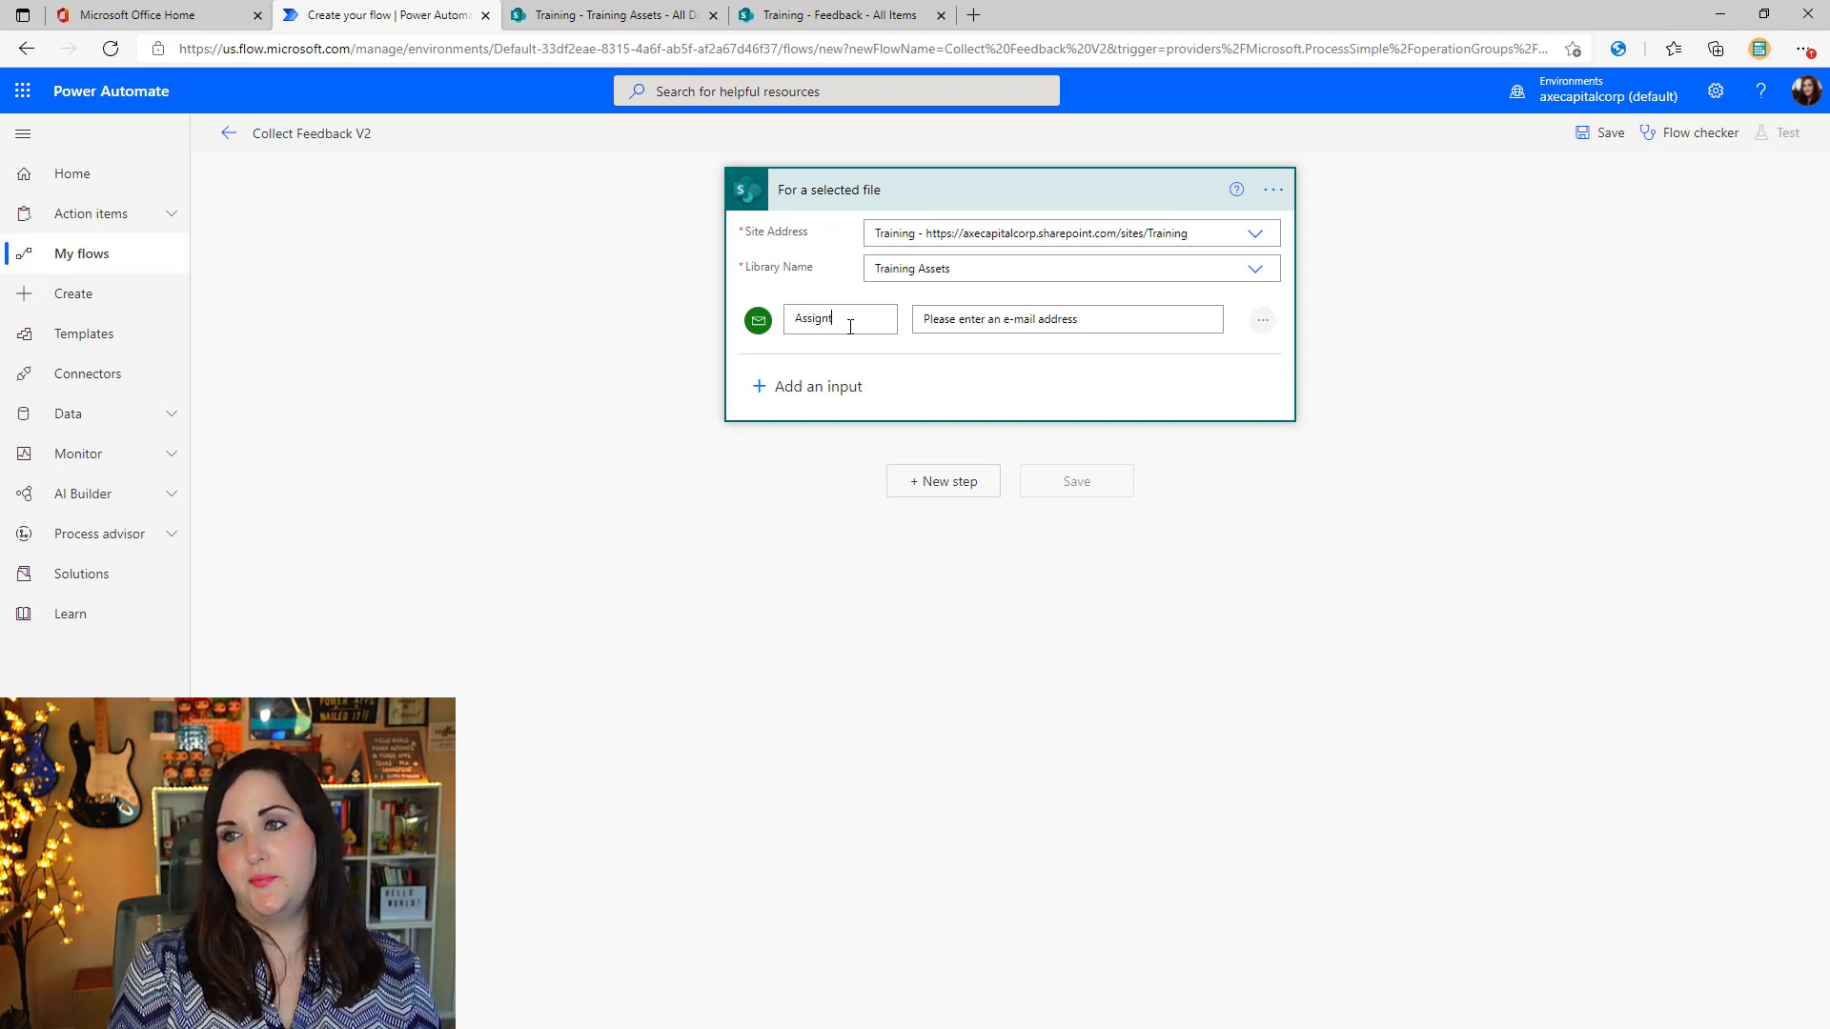
Add a Text input to the trigger named 'Message'.
{"action": "left_click", "coordinate": [820, 388]}
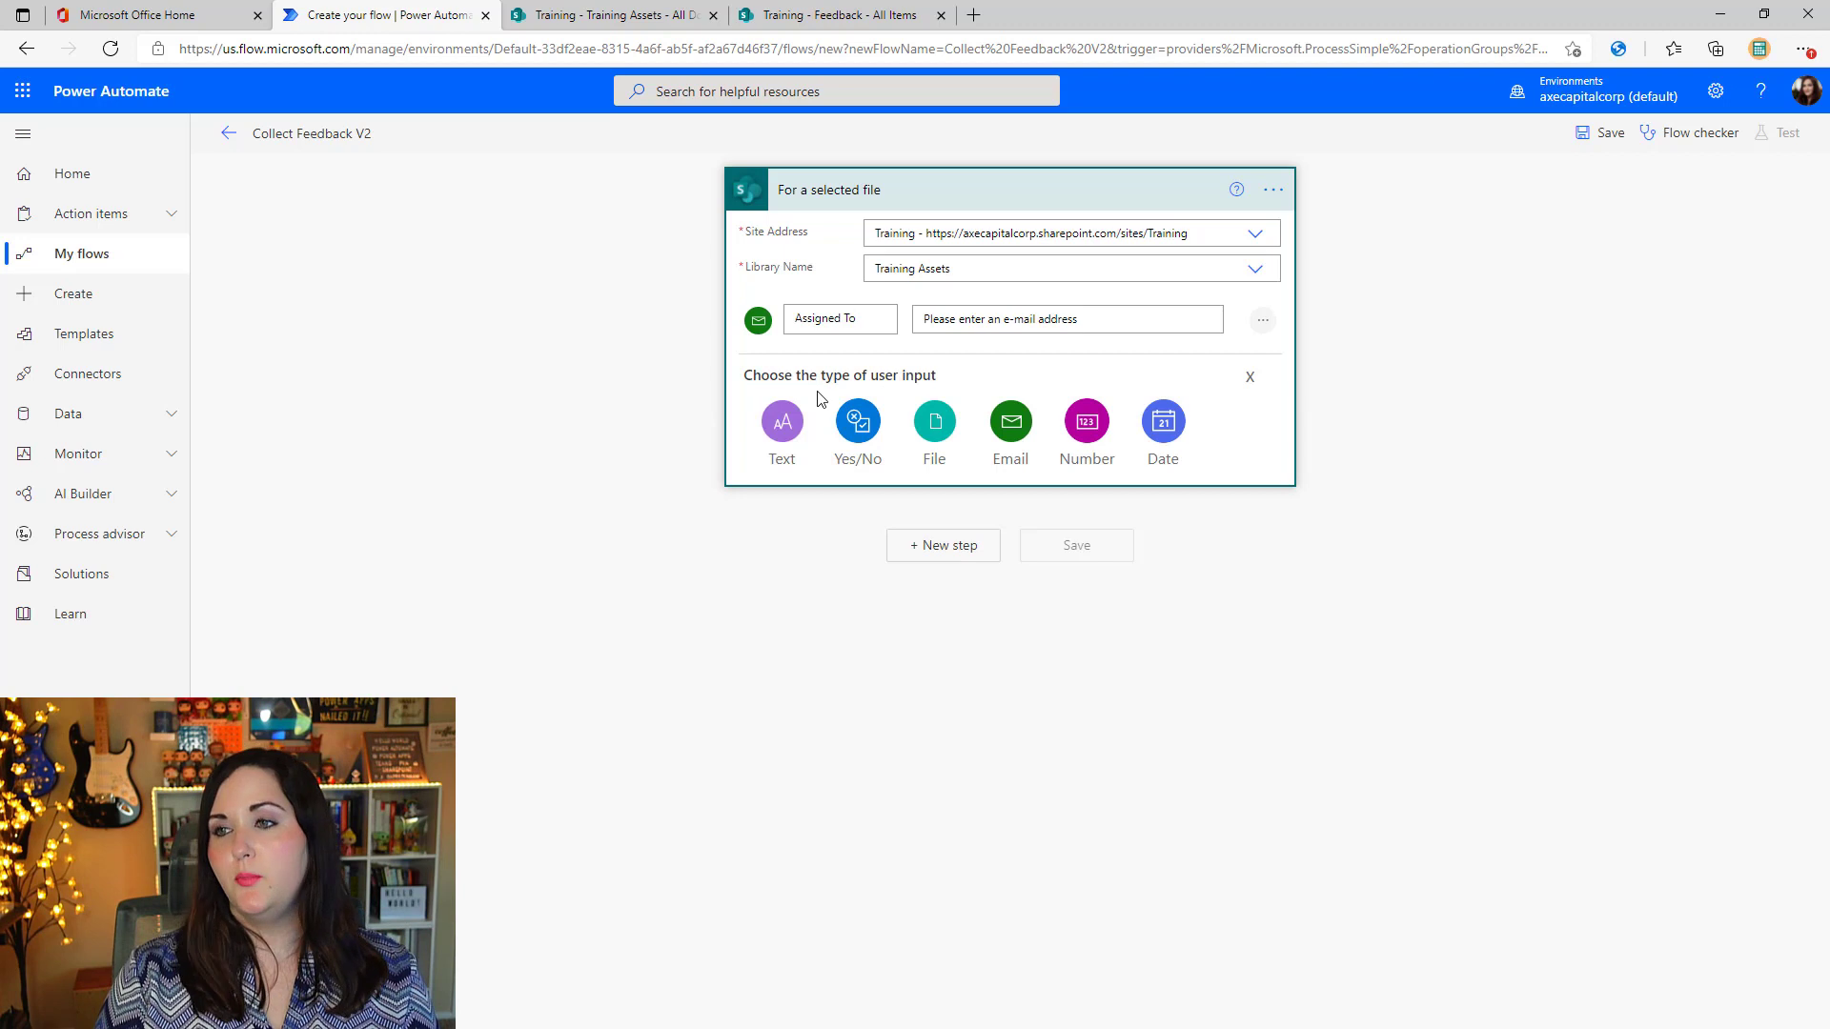
{"action": "left_click", "coordinate": [783, 431]}
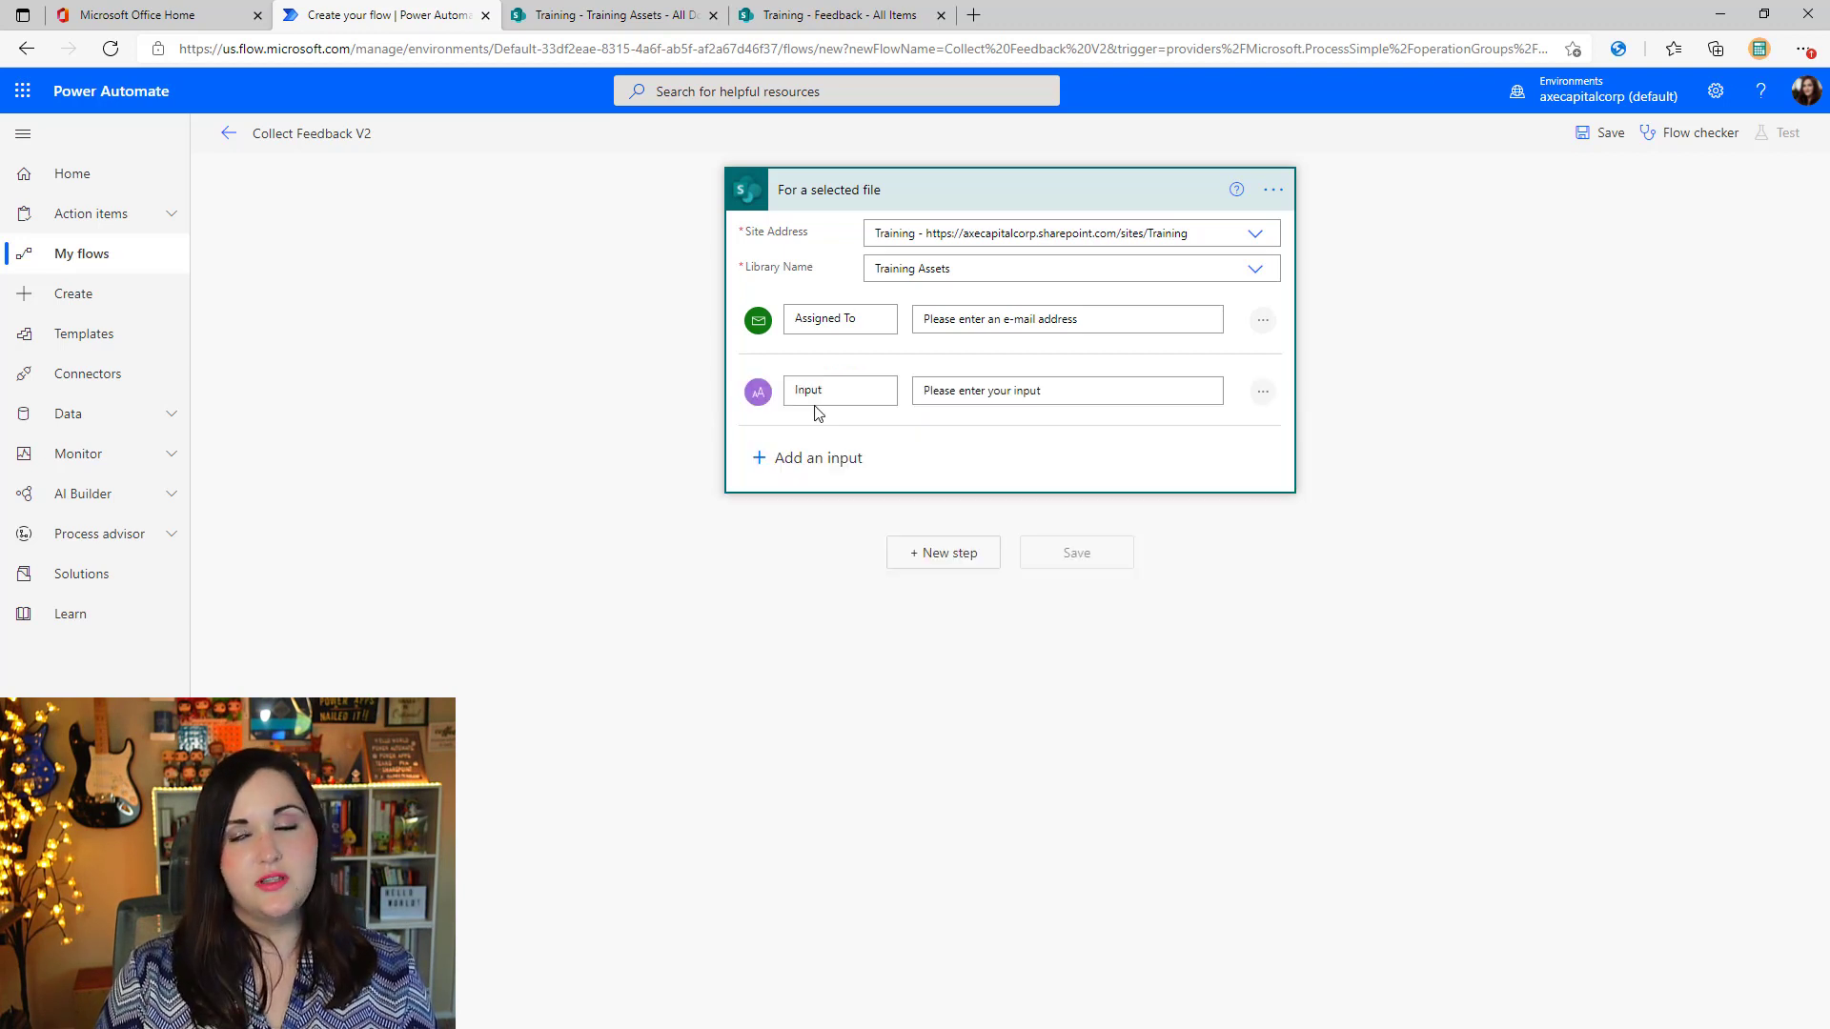
{"action": "left_click", "coordinate": [845, 391]}
{"action": "type", "text": "Message"}
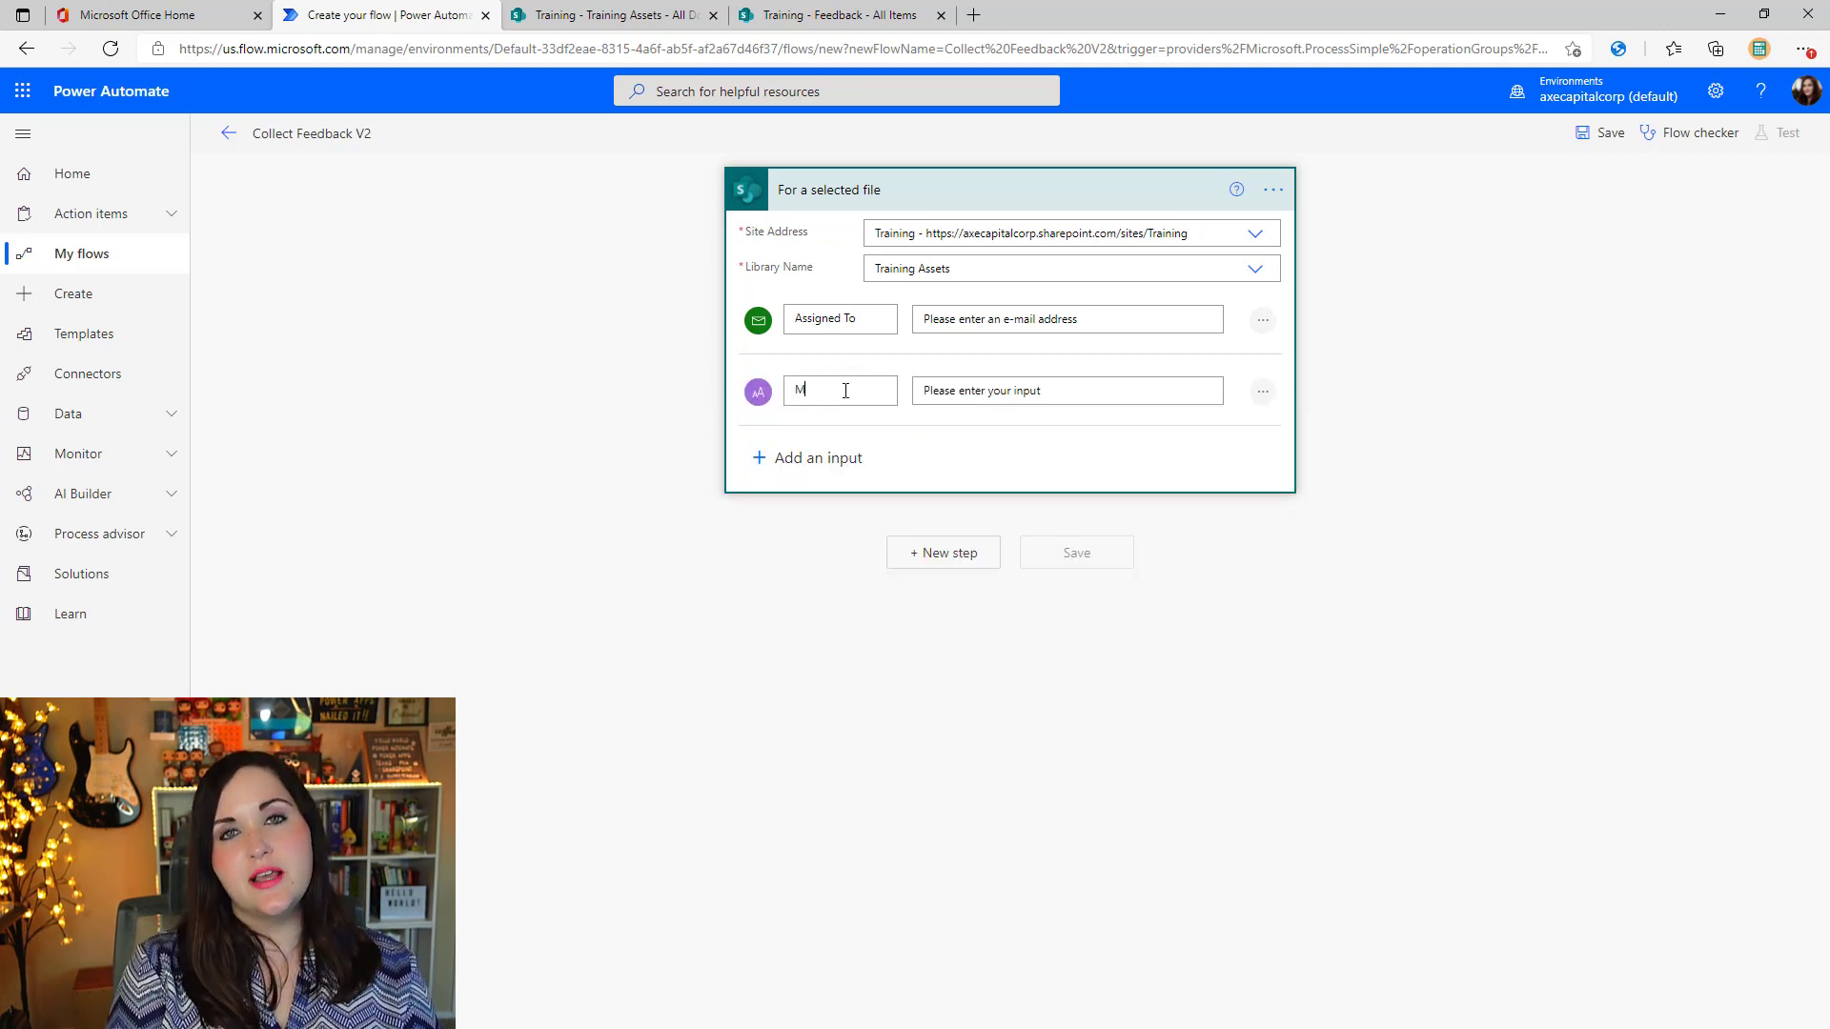
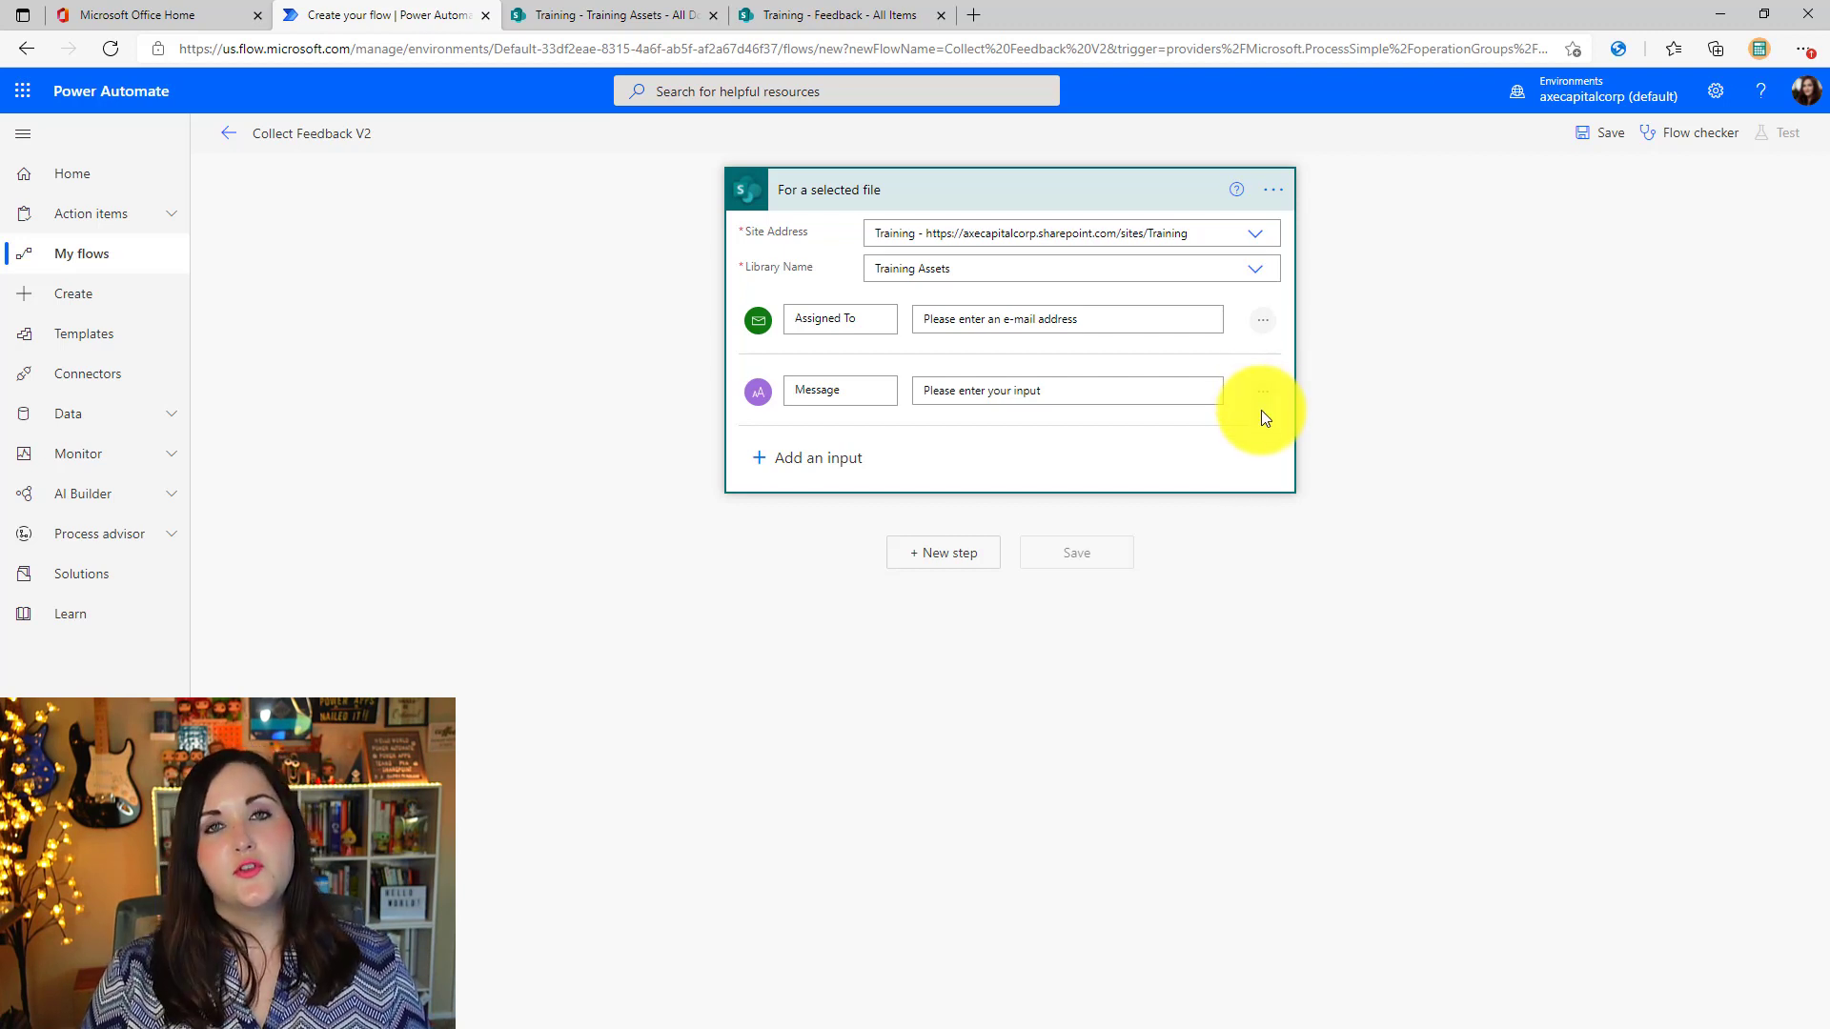
{"action": "left_click", "coordinate": [1263, 392]}
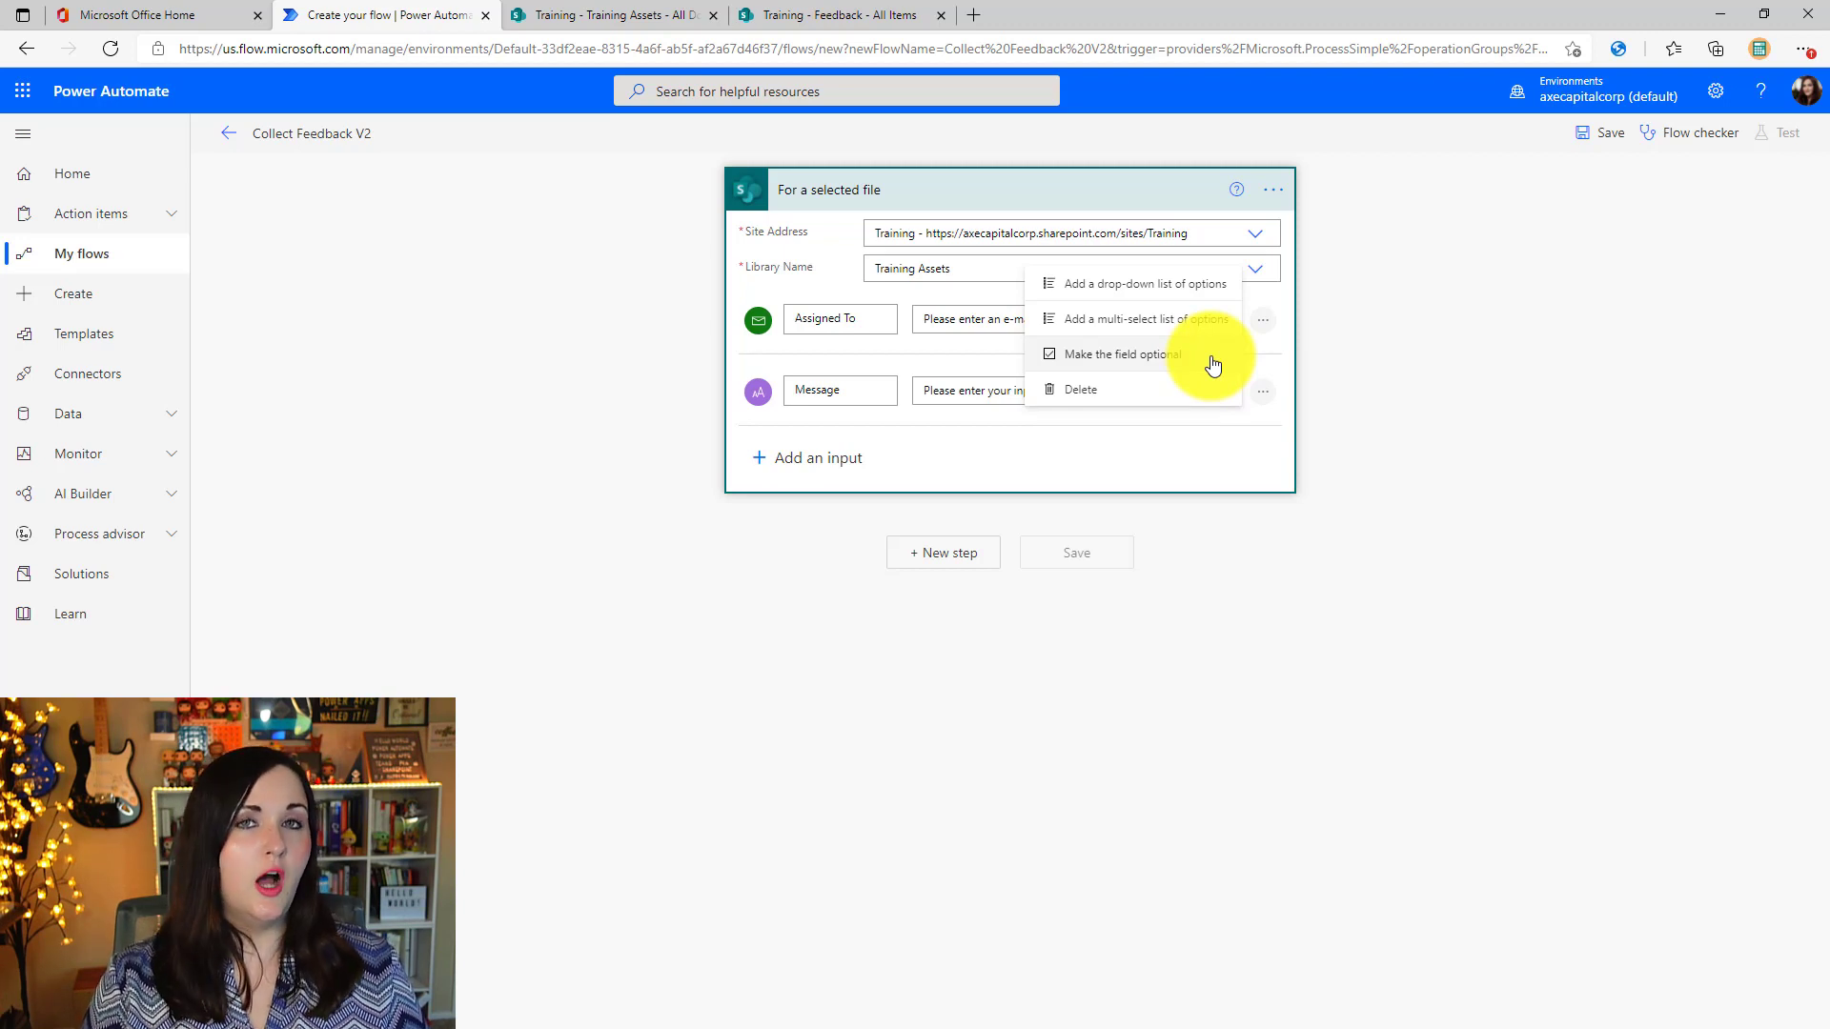
{"action": "left_click", "coordinate": [550, 598]}
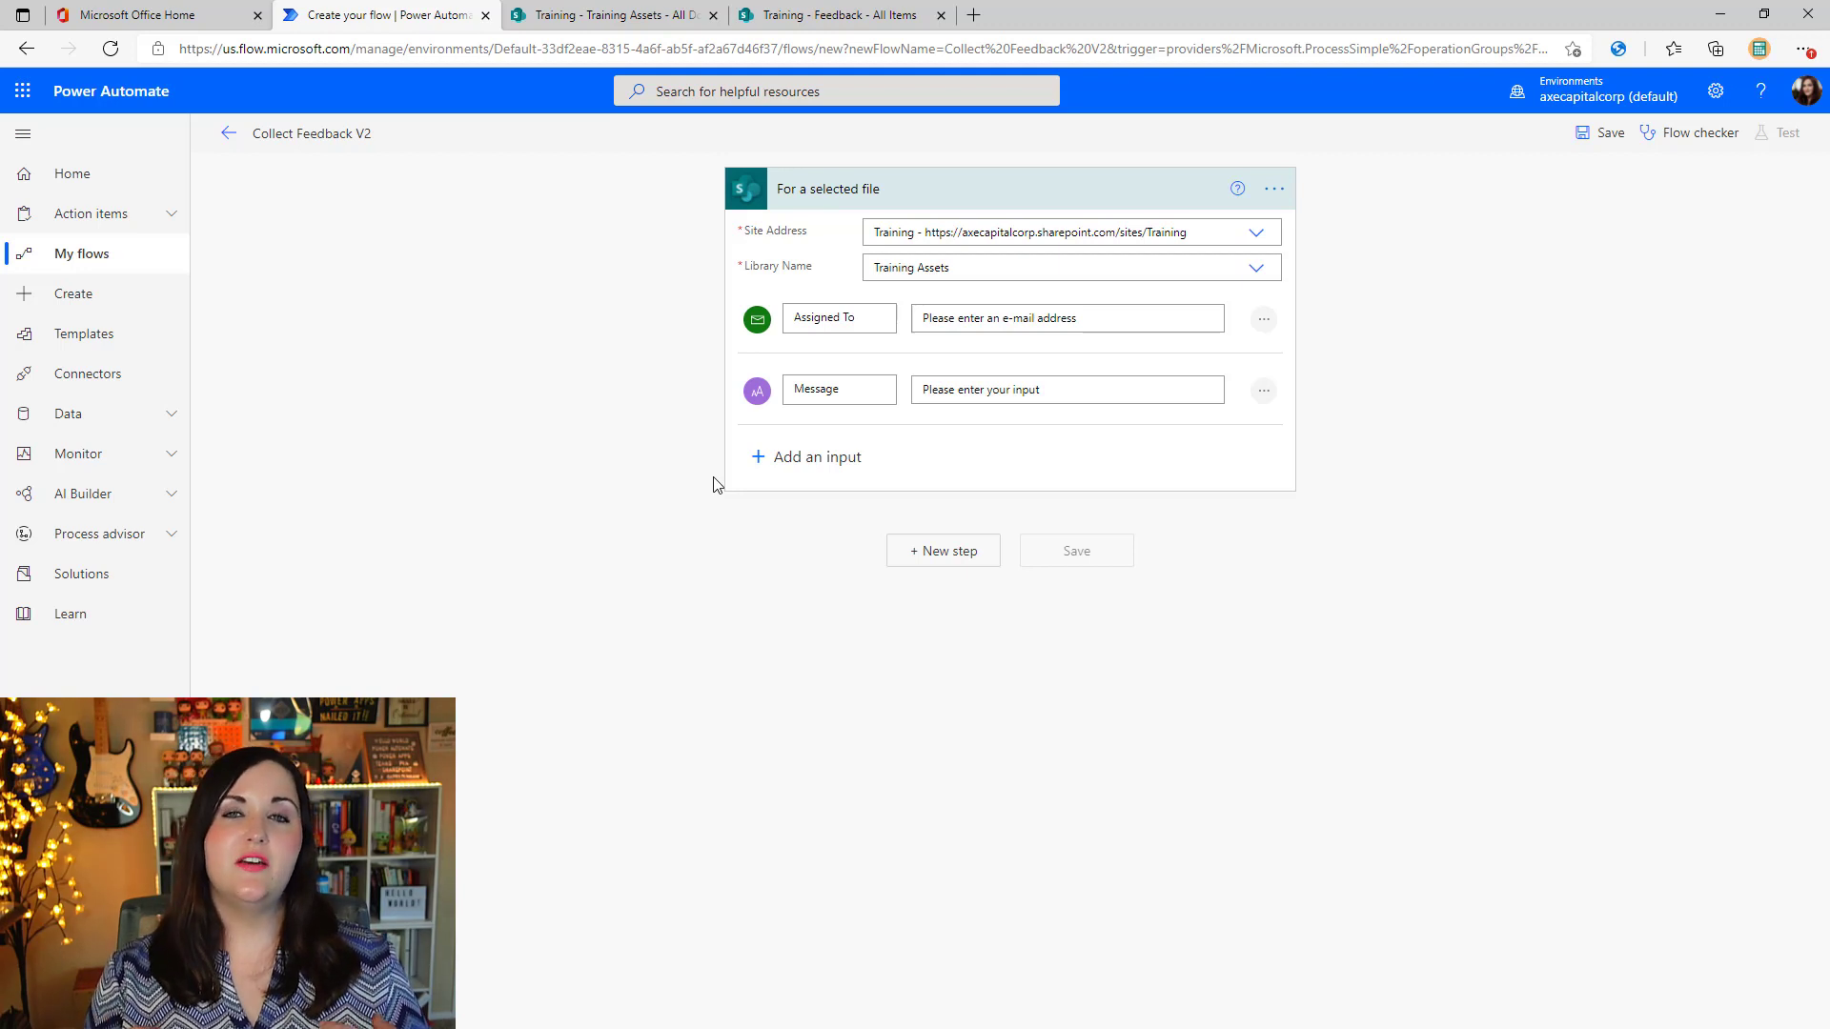
{"action": "left_click", "coordinate": [945, 561]}
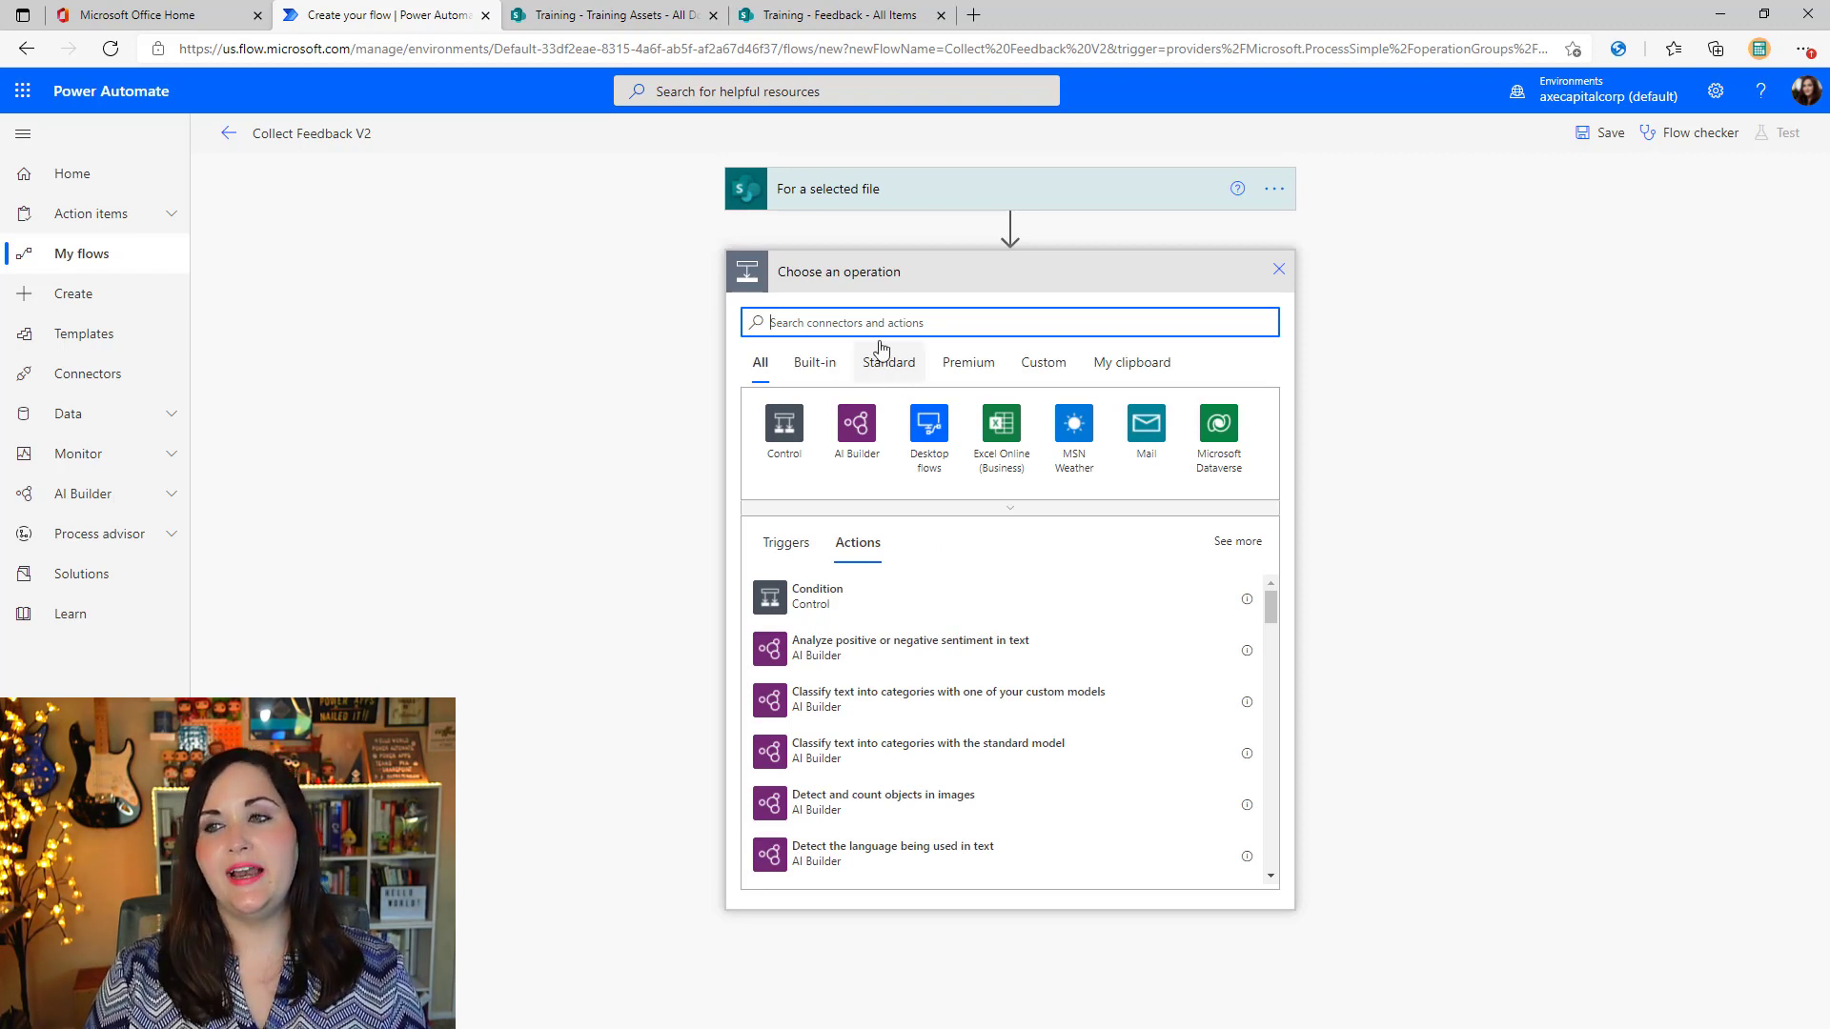
{"action": "type", "text": "compose"}
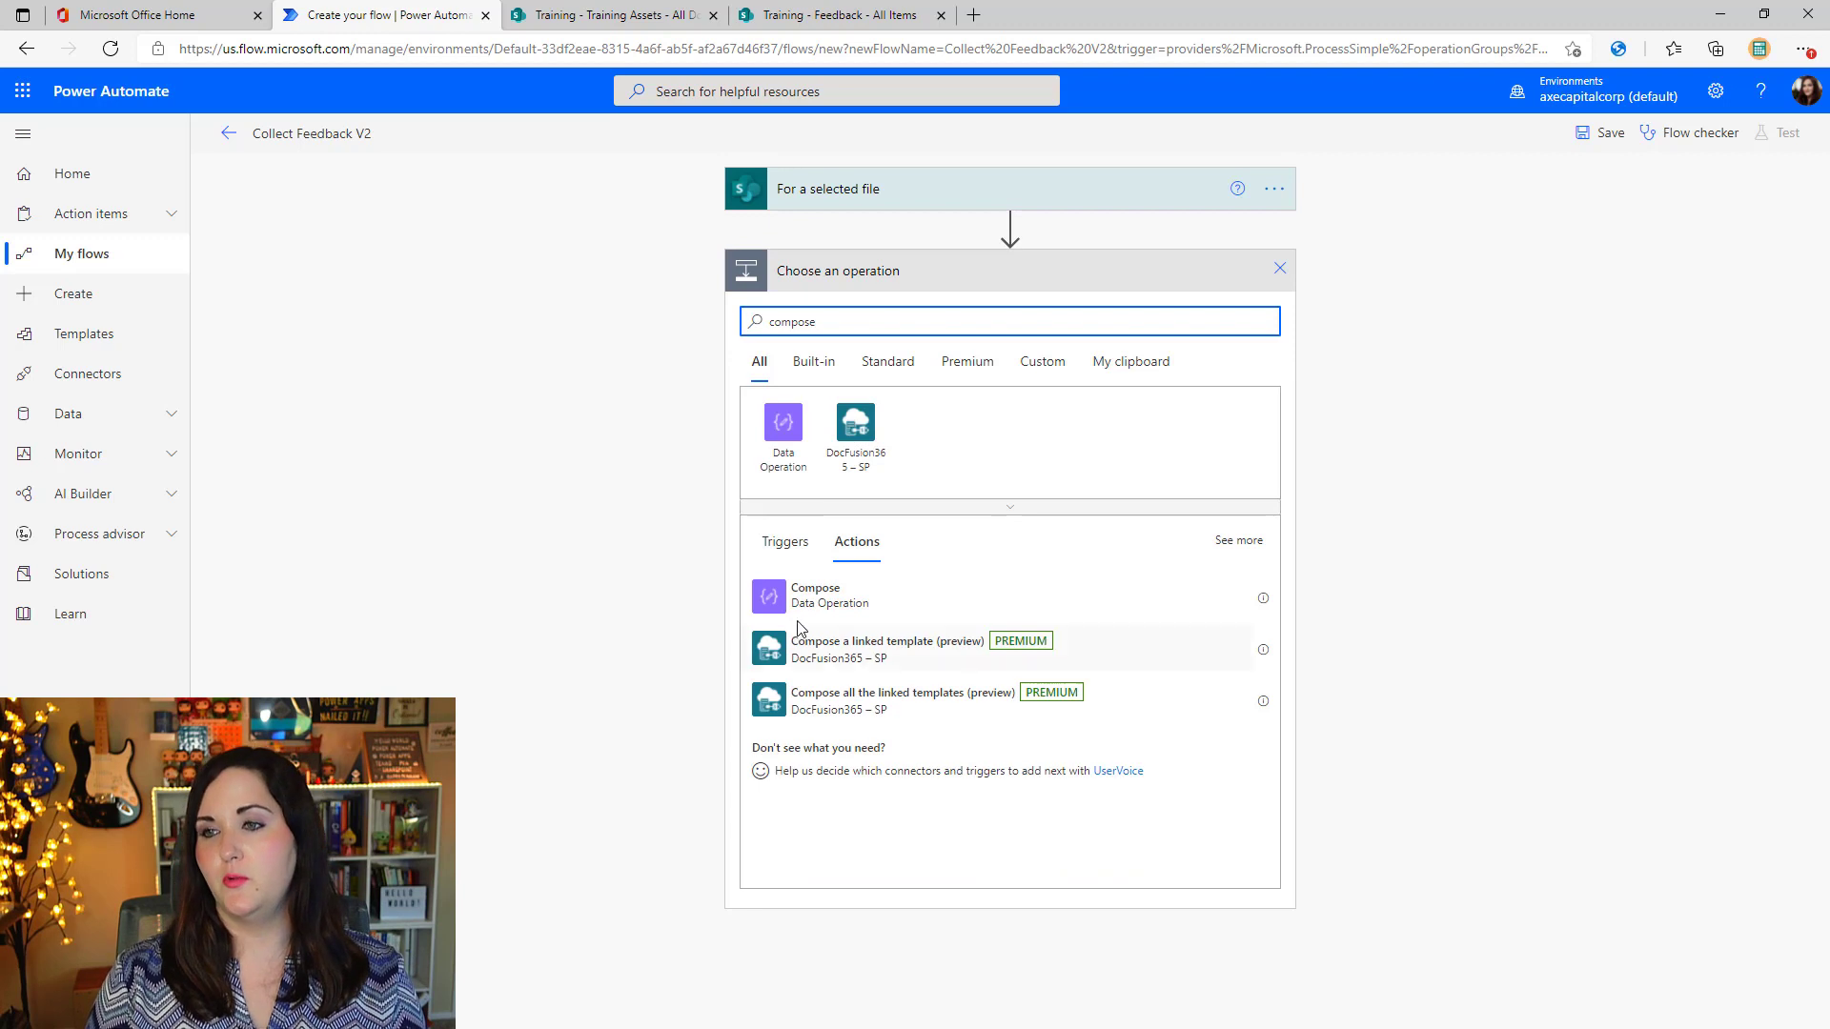
{"action": "left_click", "coordinate": [801, 600]}
{"action": "left_click", "coordinate": [892, 315]}
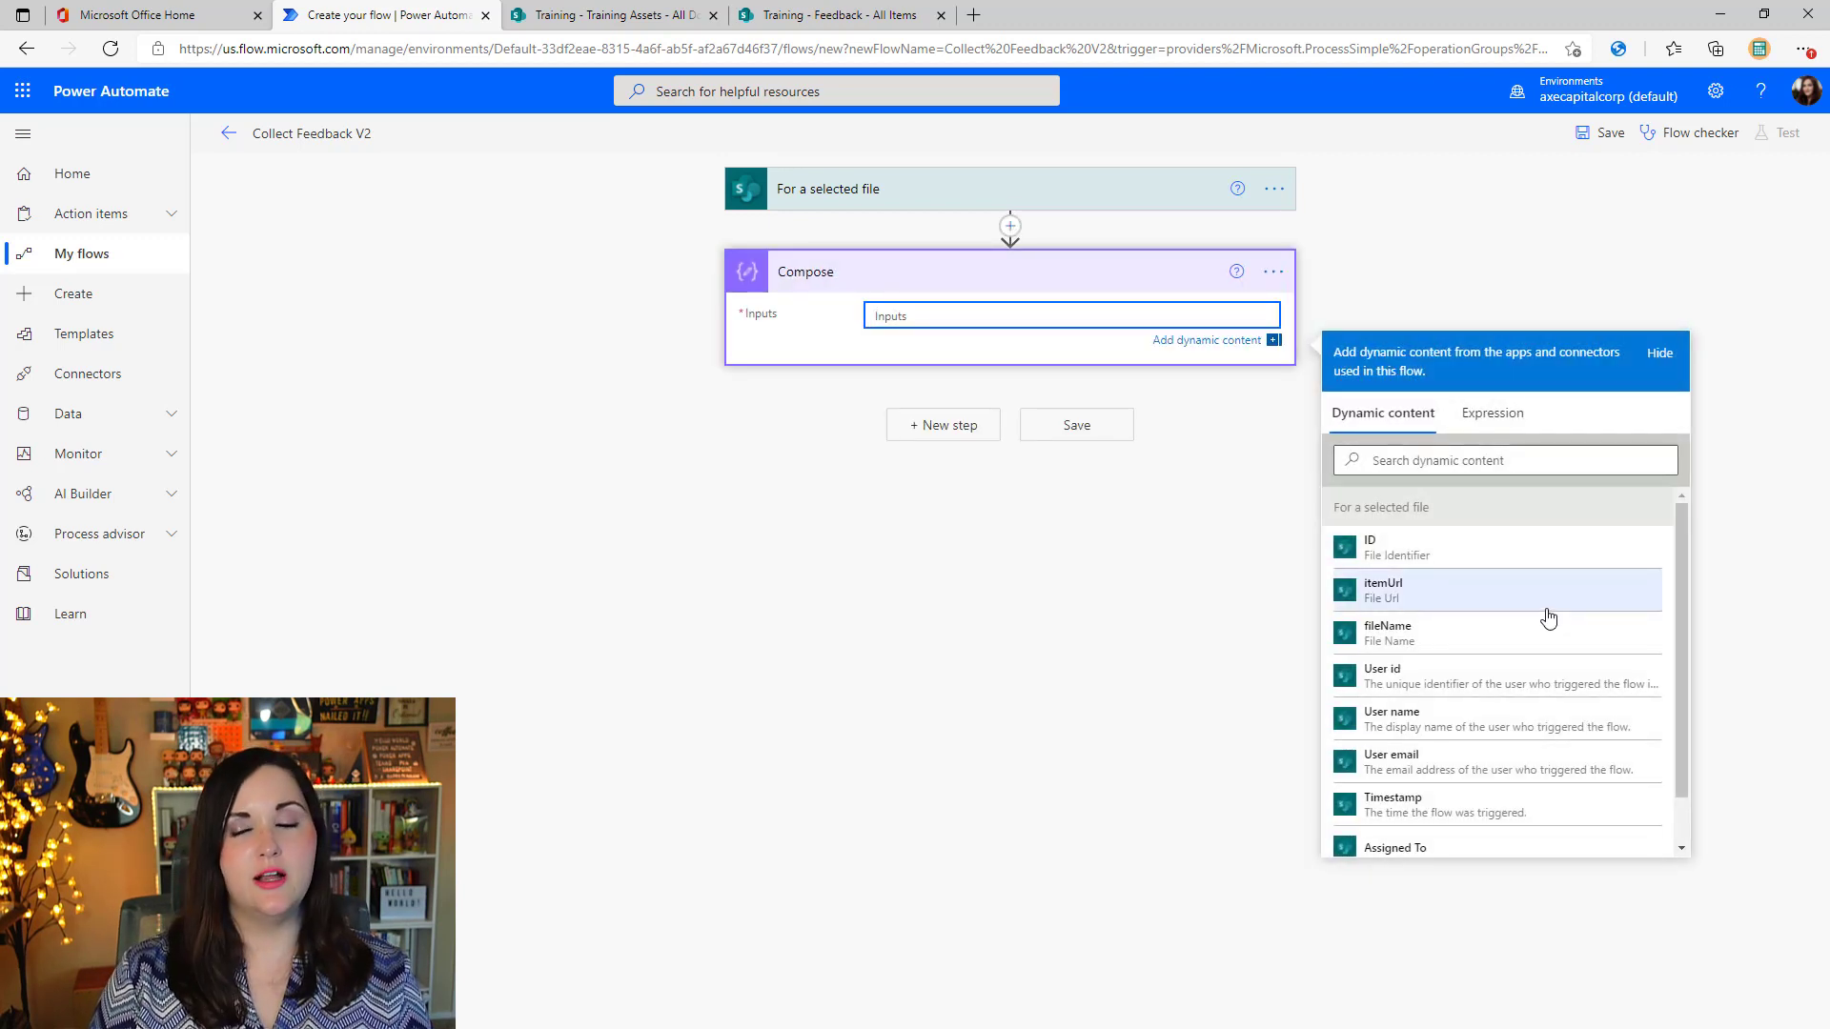
{"action": "scroll", "coordinate": [1502, 822], "scroll_direction": "down", "scroll_amount": 1}
{"action": "scroll", "coordinate": [1502, 822], "scroll_direction": "up", "scroll_amount": 1}
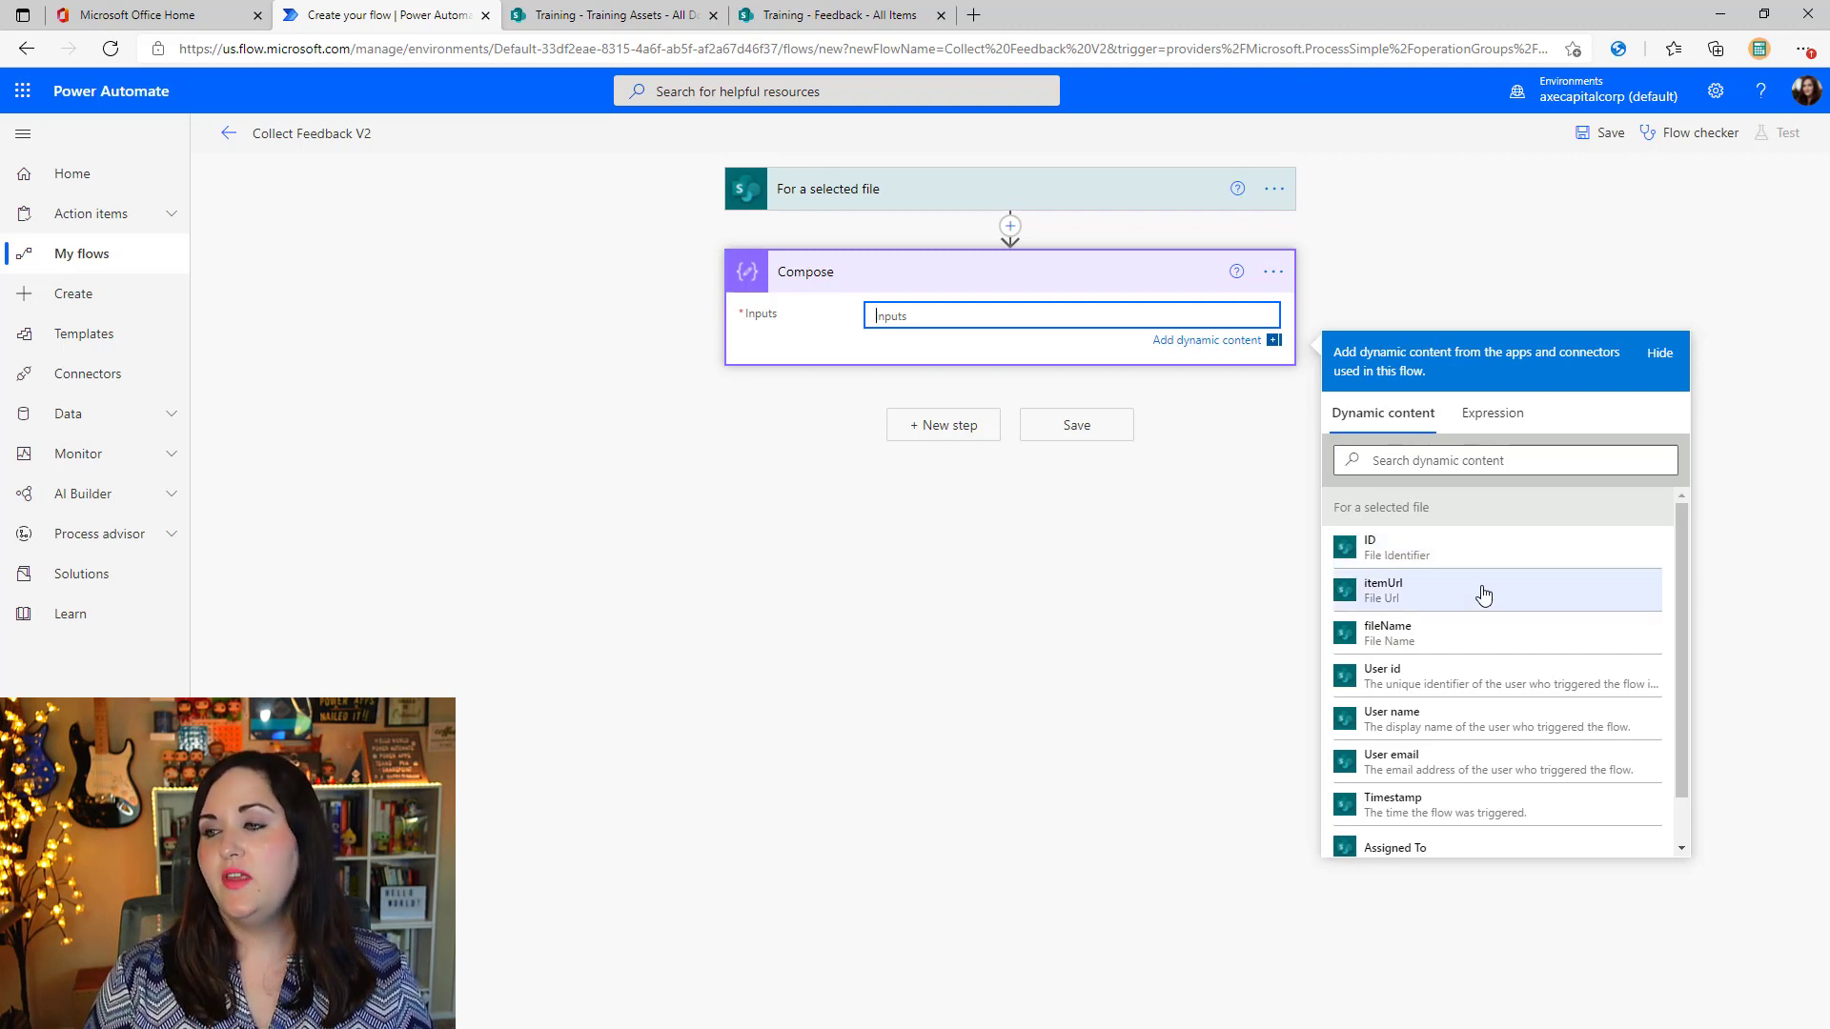
{"action": "scroll", "coordinate": [1484, 593], "scroll_direction": "down", "scroll_amount": 1}
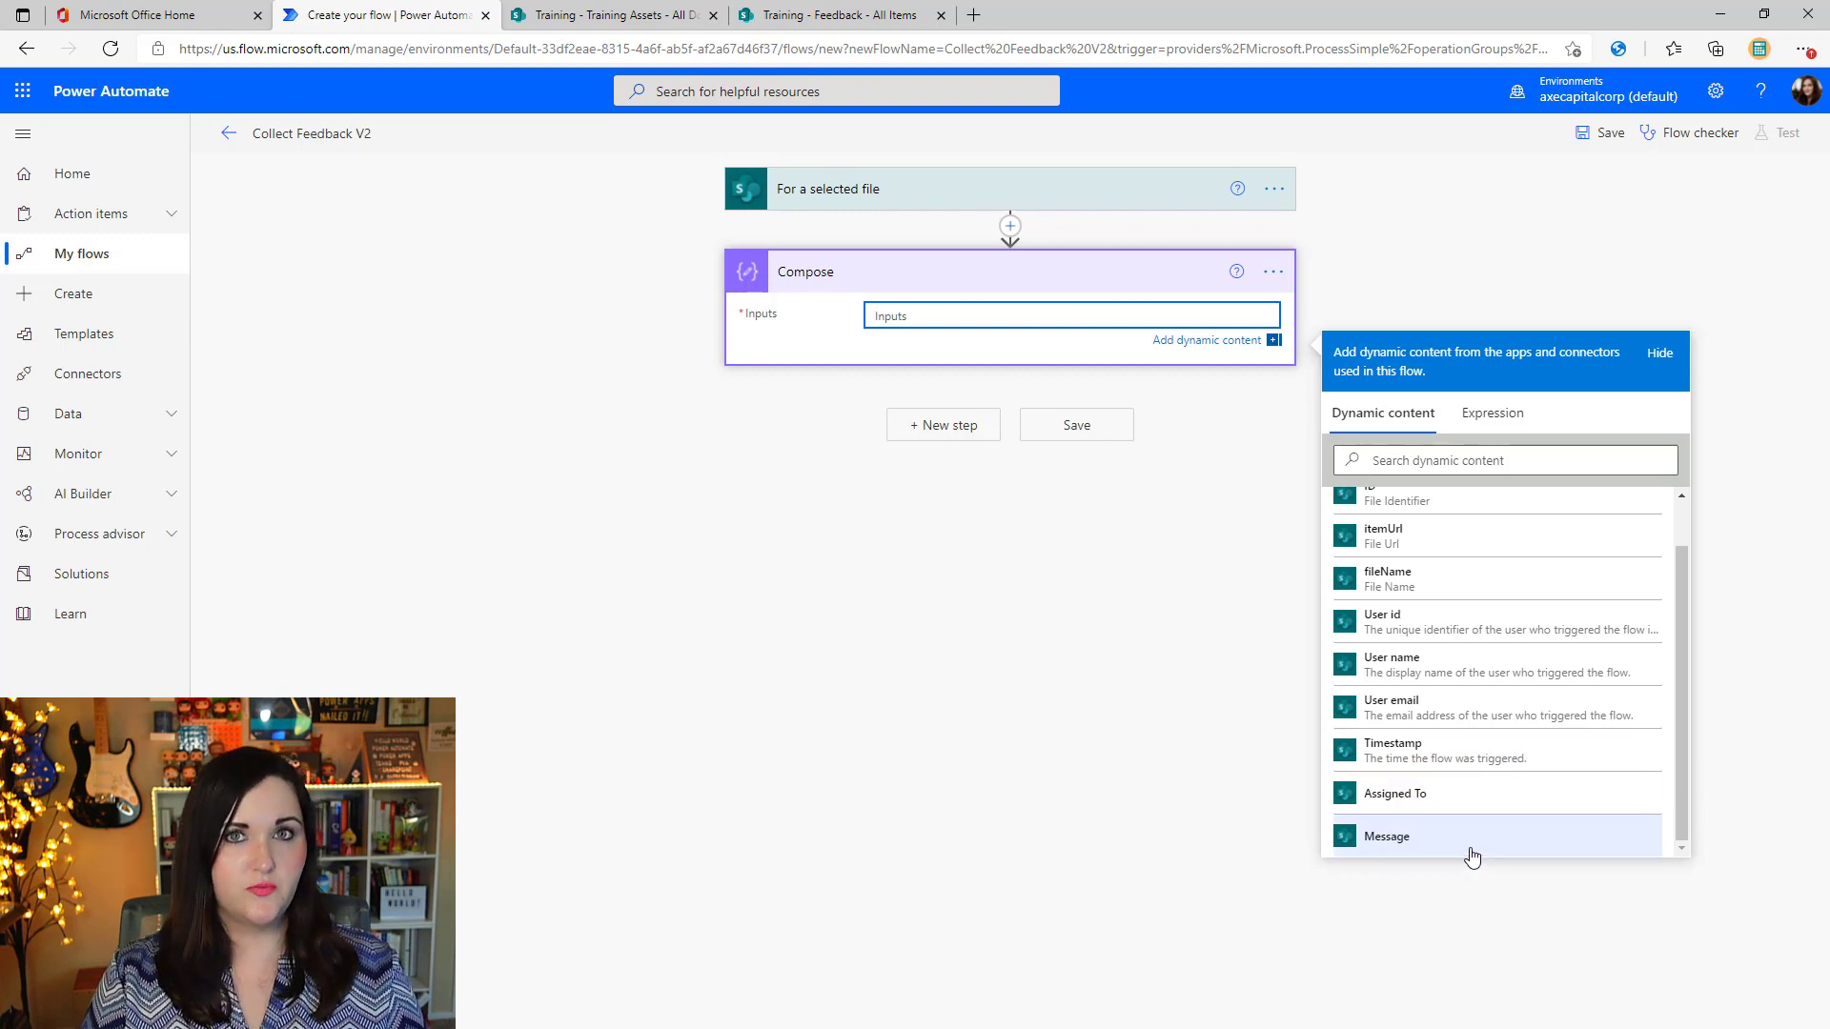
{"action": "left_click", "coordinate": [622, 16]}
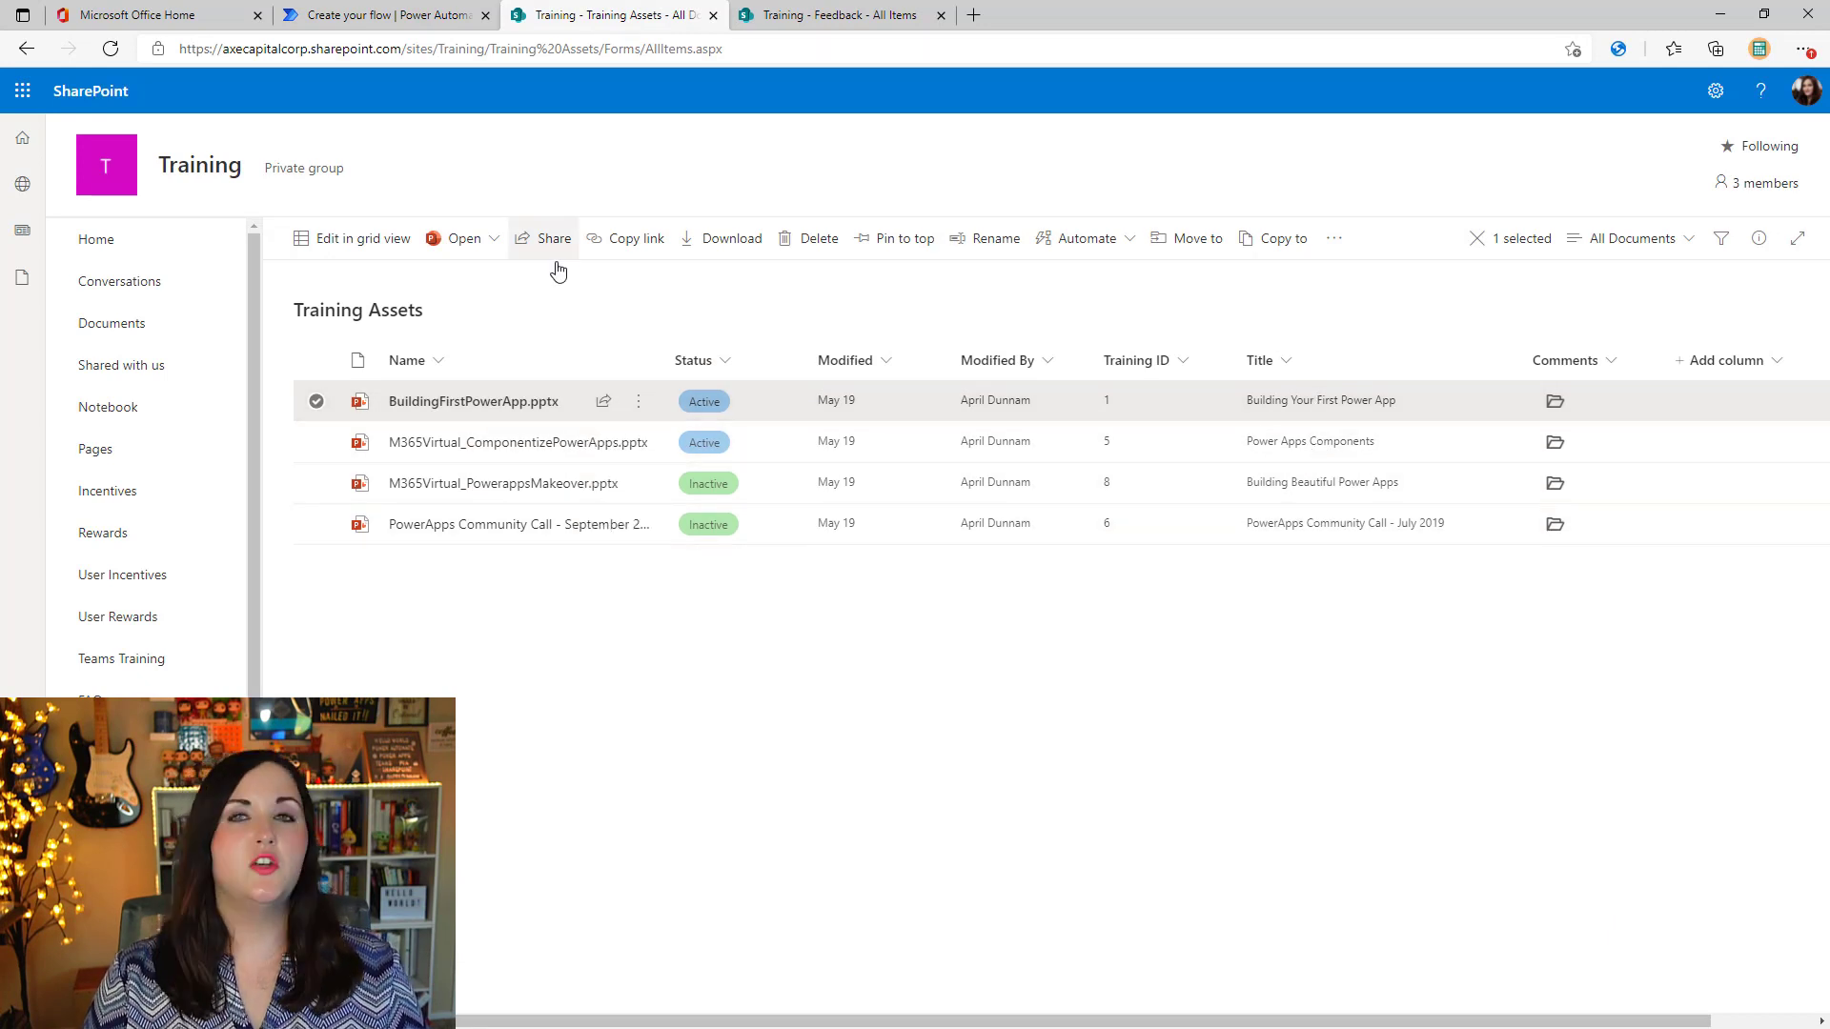
{"action": "left_click", "coordinate": [419, 14]}
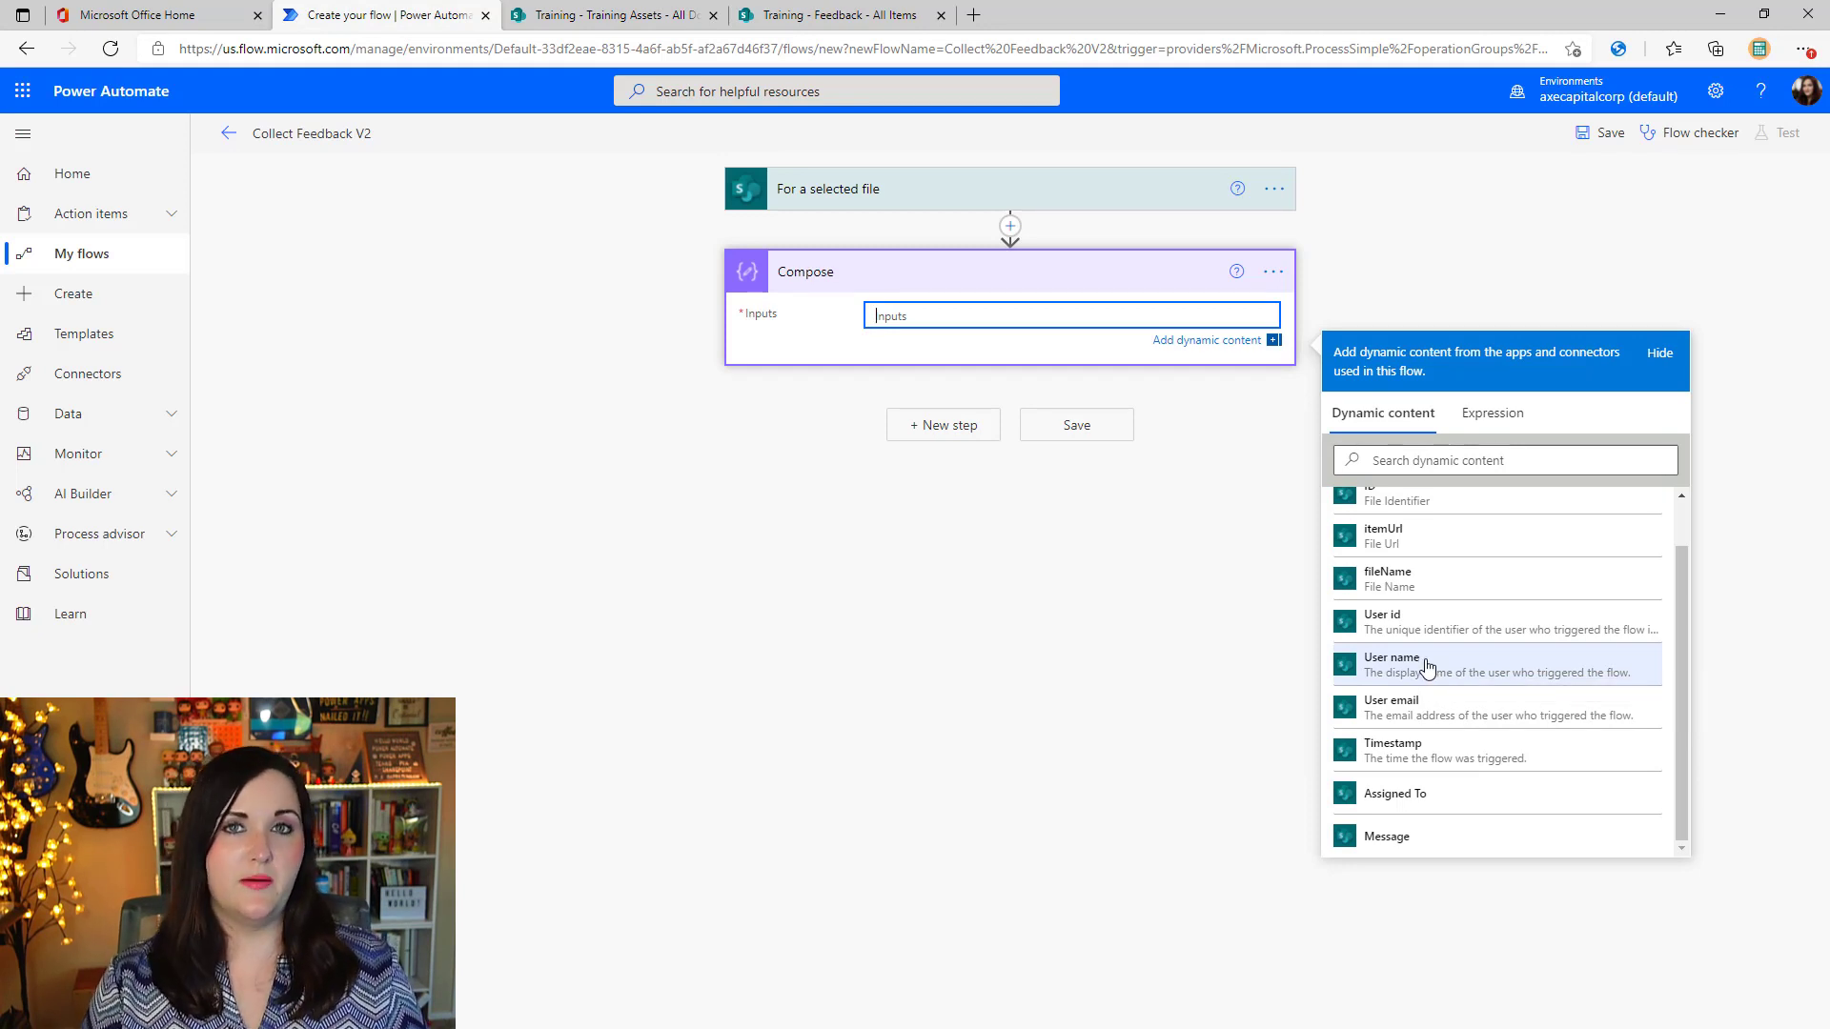
{"action": "left_click", "coordinate": [1274, 272]}
{"action": "left_click", "coordinate": [1273, 272]}
{"action": "left_click", "coordinate": [1327, 507]}
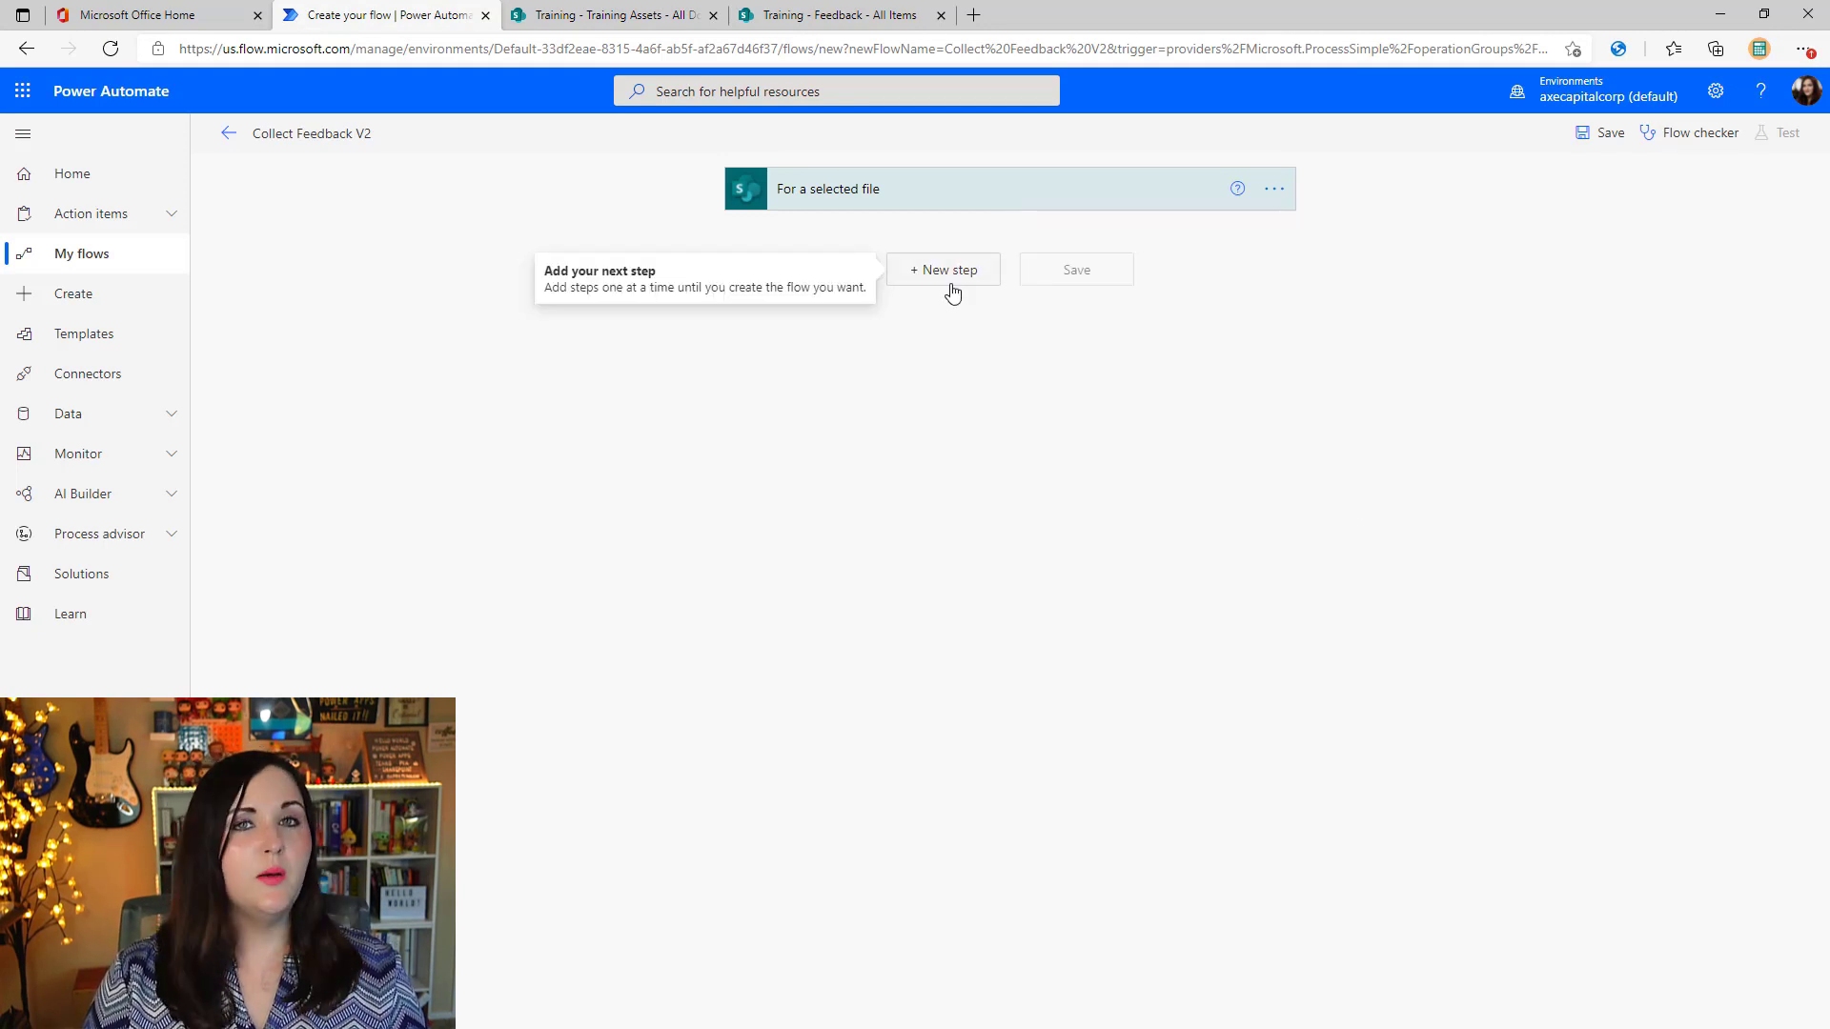
Add a Get file properties step with the Training site as its site address.
{"action": "left_click", "coordinate": [946, 271]}
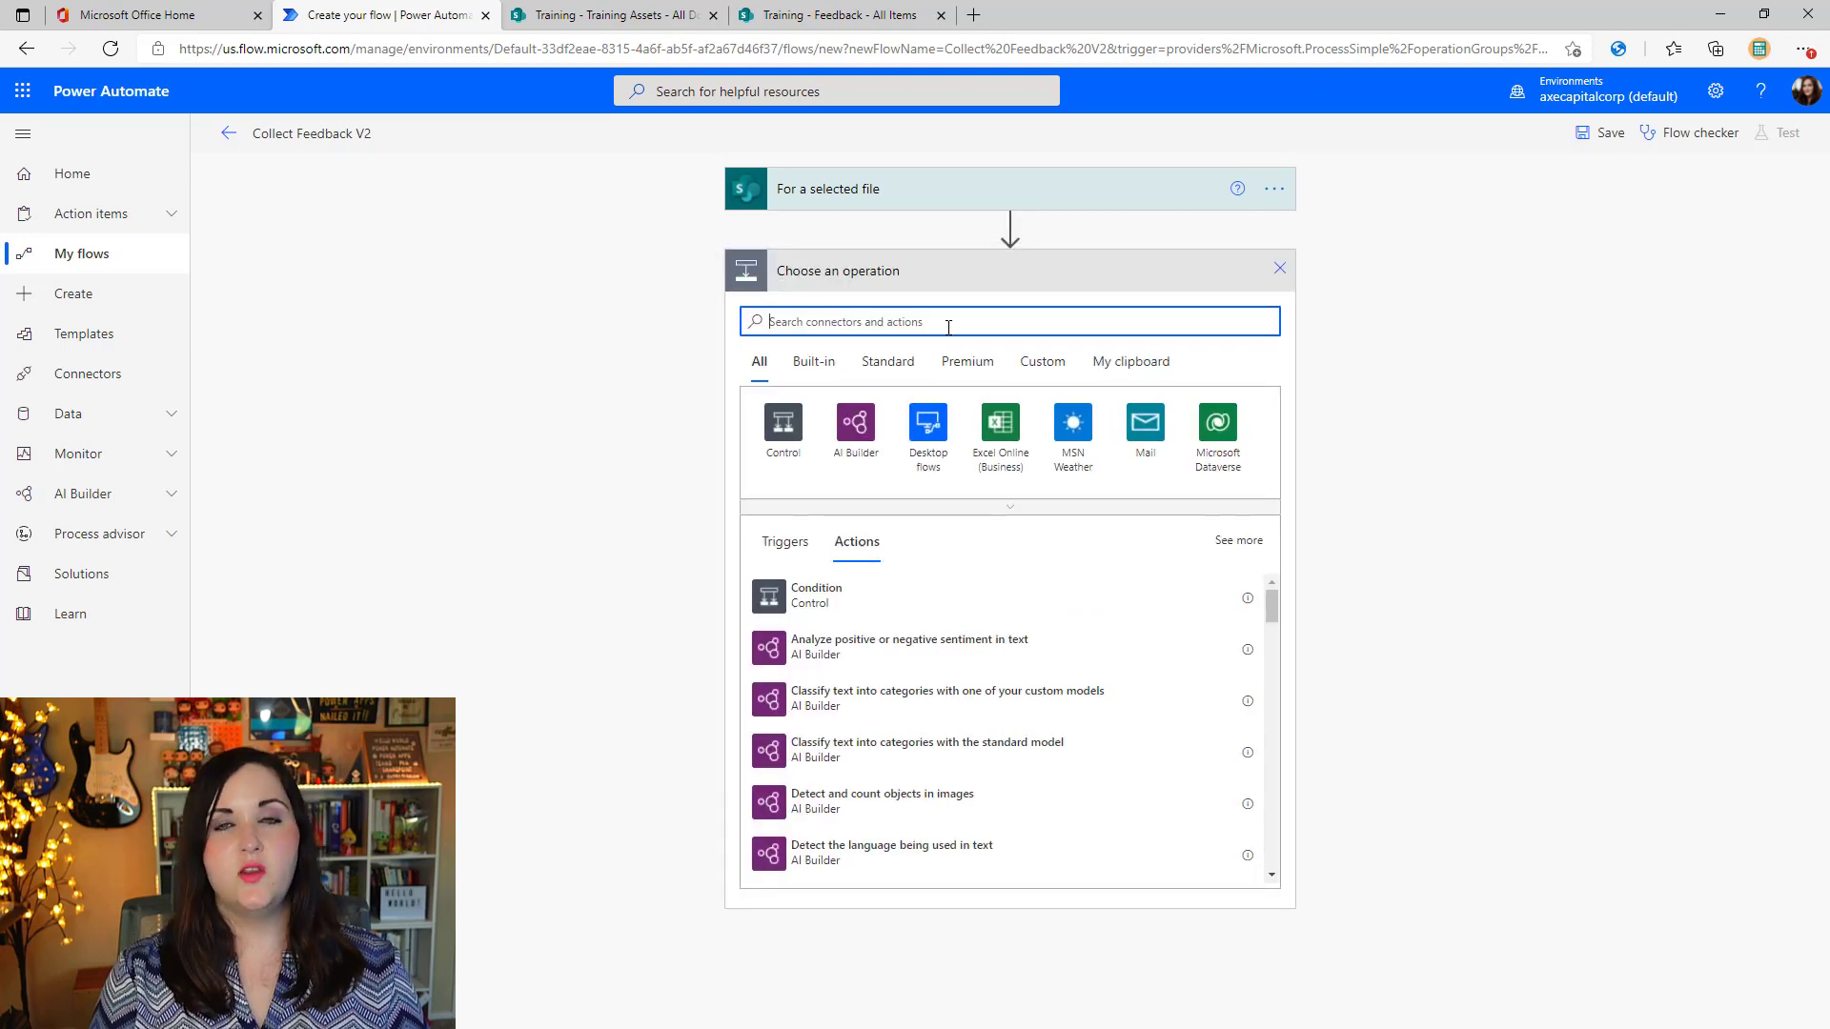
{"action": "type", "text": "get fi"}
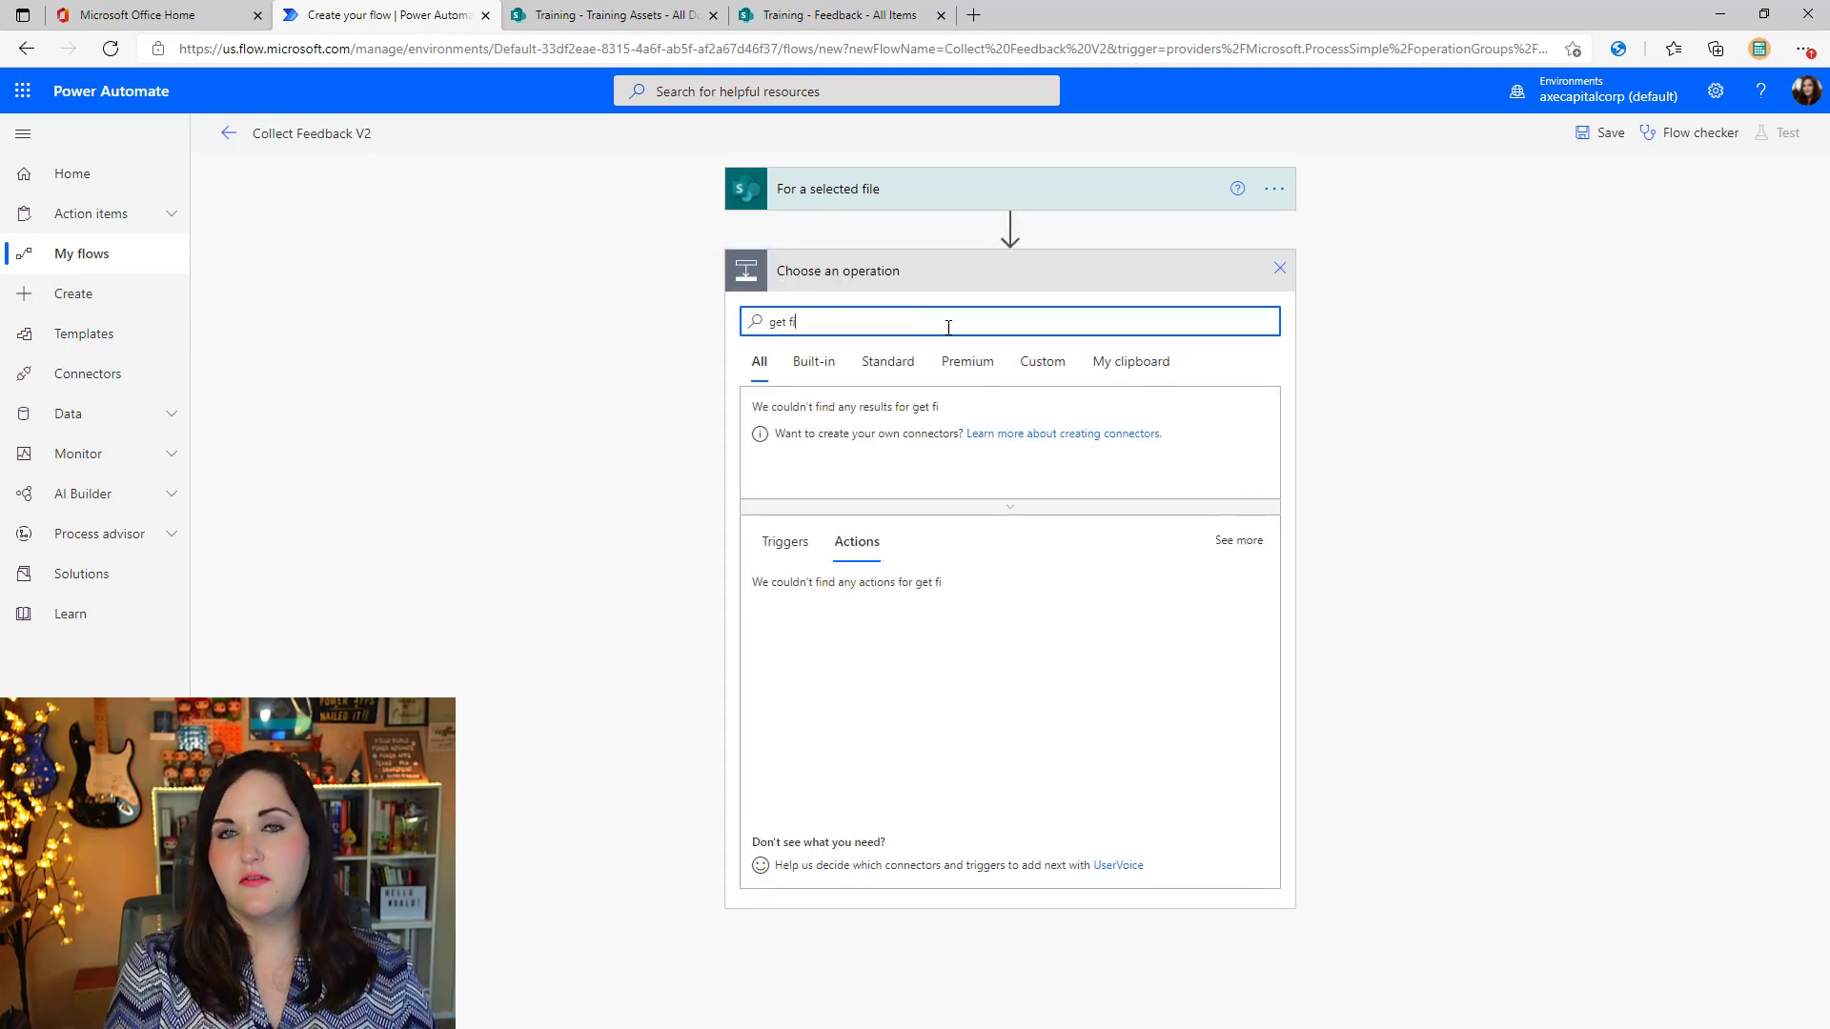
{"action": "type", "text": "le properties"}
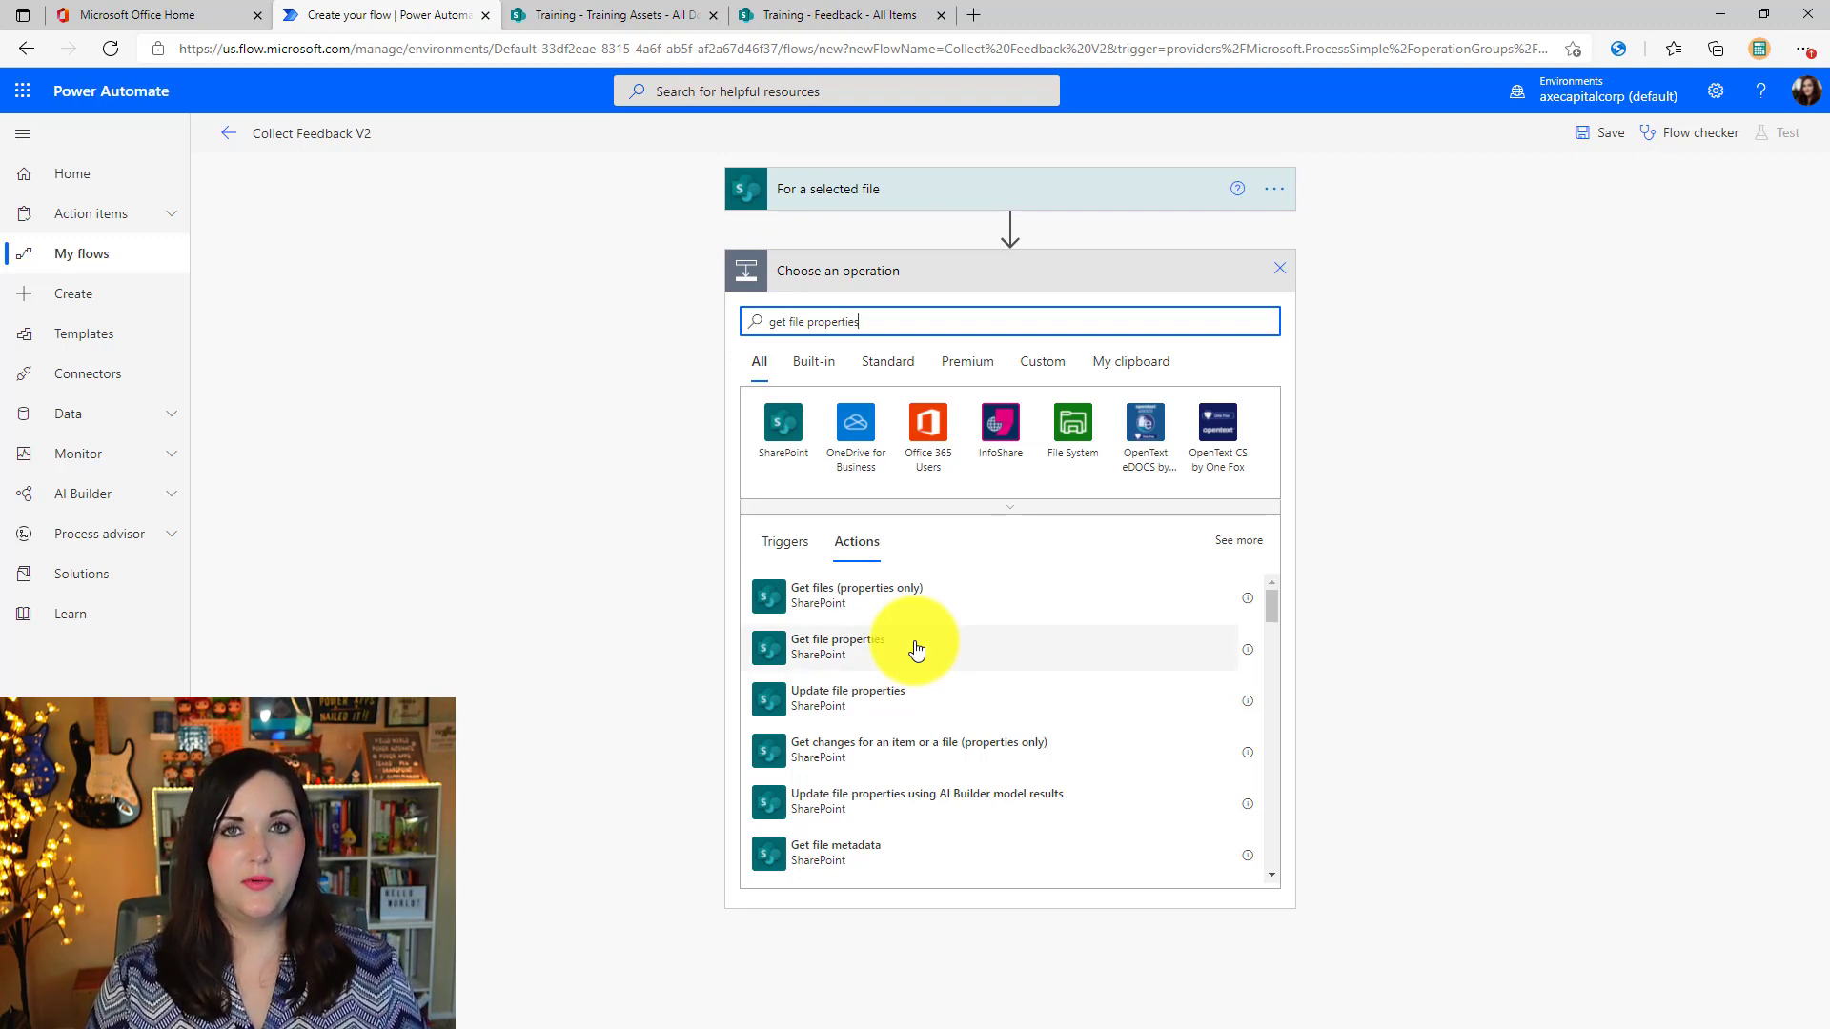
{"action": "left_click", "coordinate": [917, 650]}
{"action": "left_click", "coordinate": [1260, 323]}
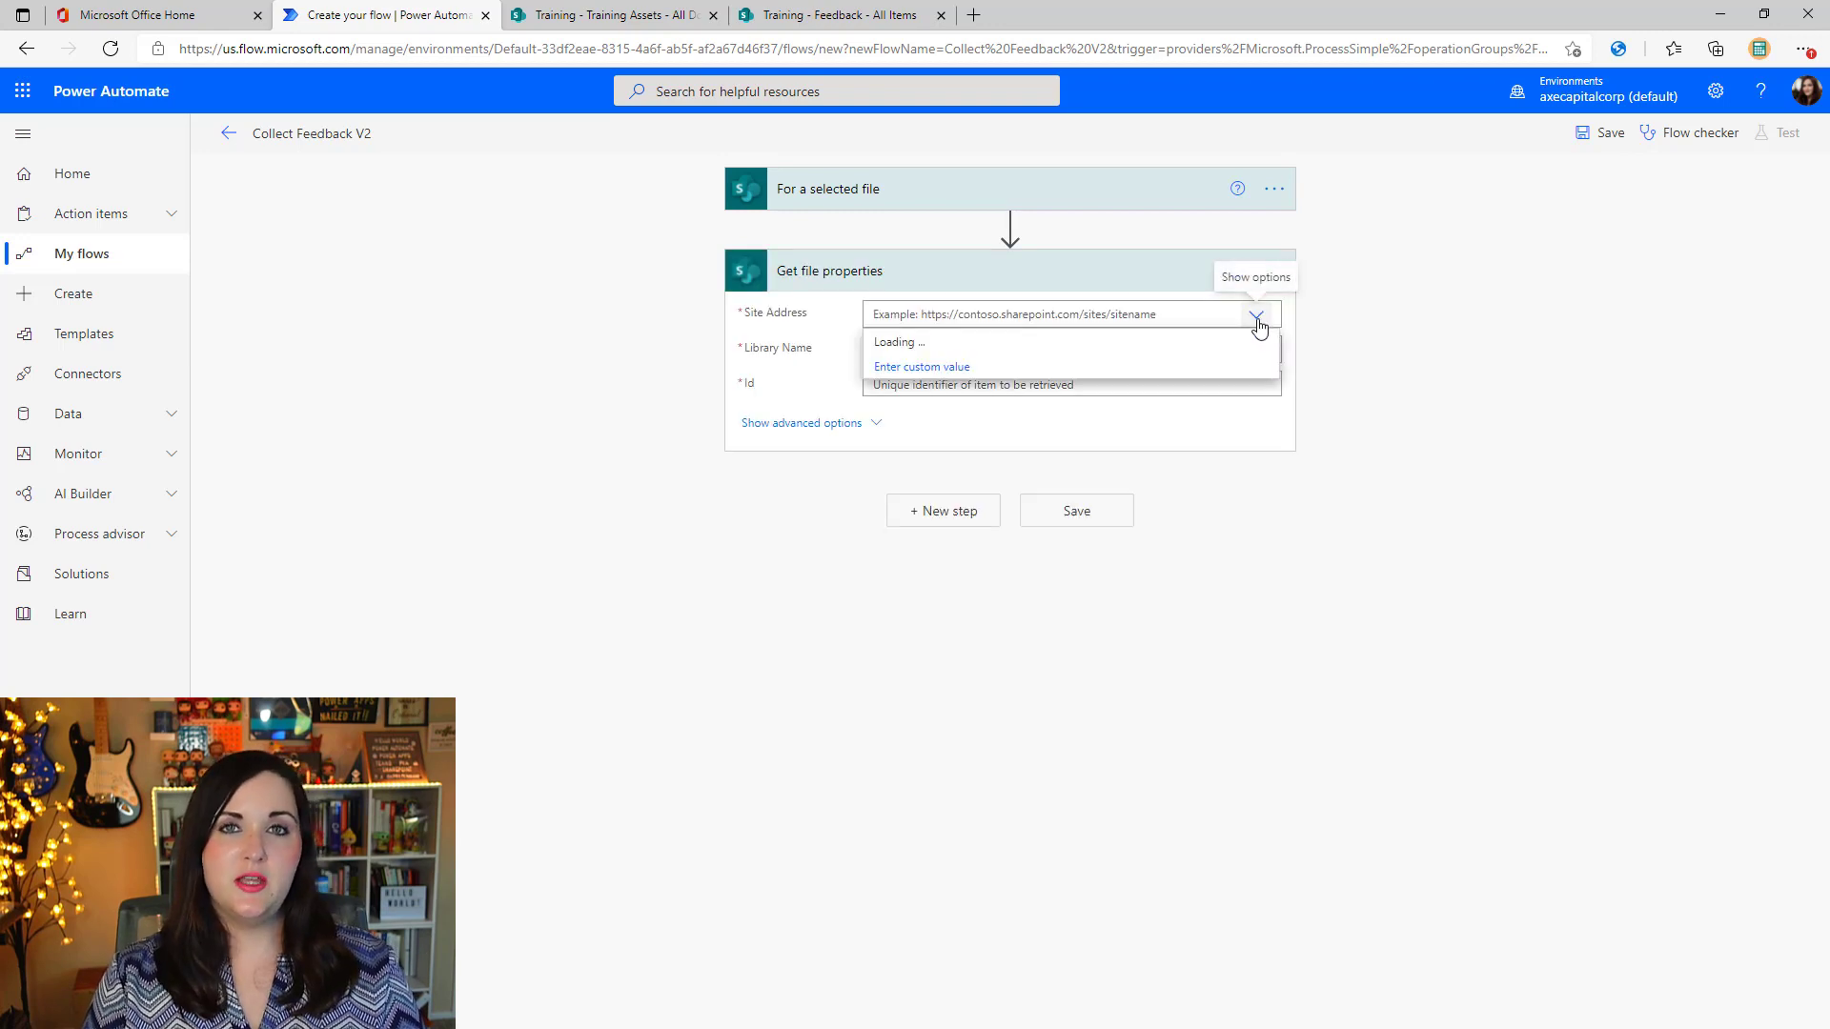
{"action": "scroll", "coordinate": [953, 515], "scroll_direction": "down", "scroll_amount": 1}
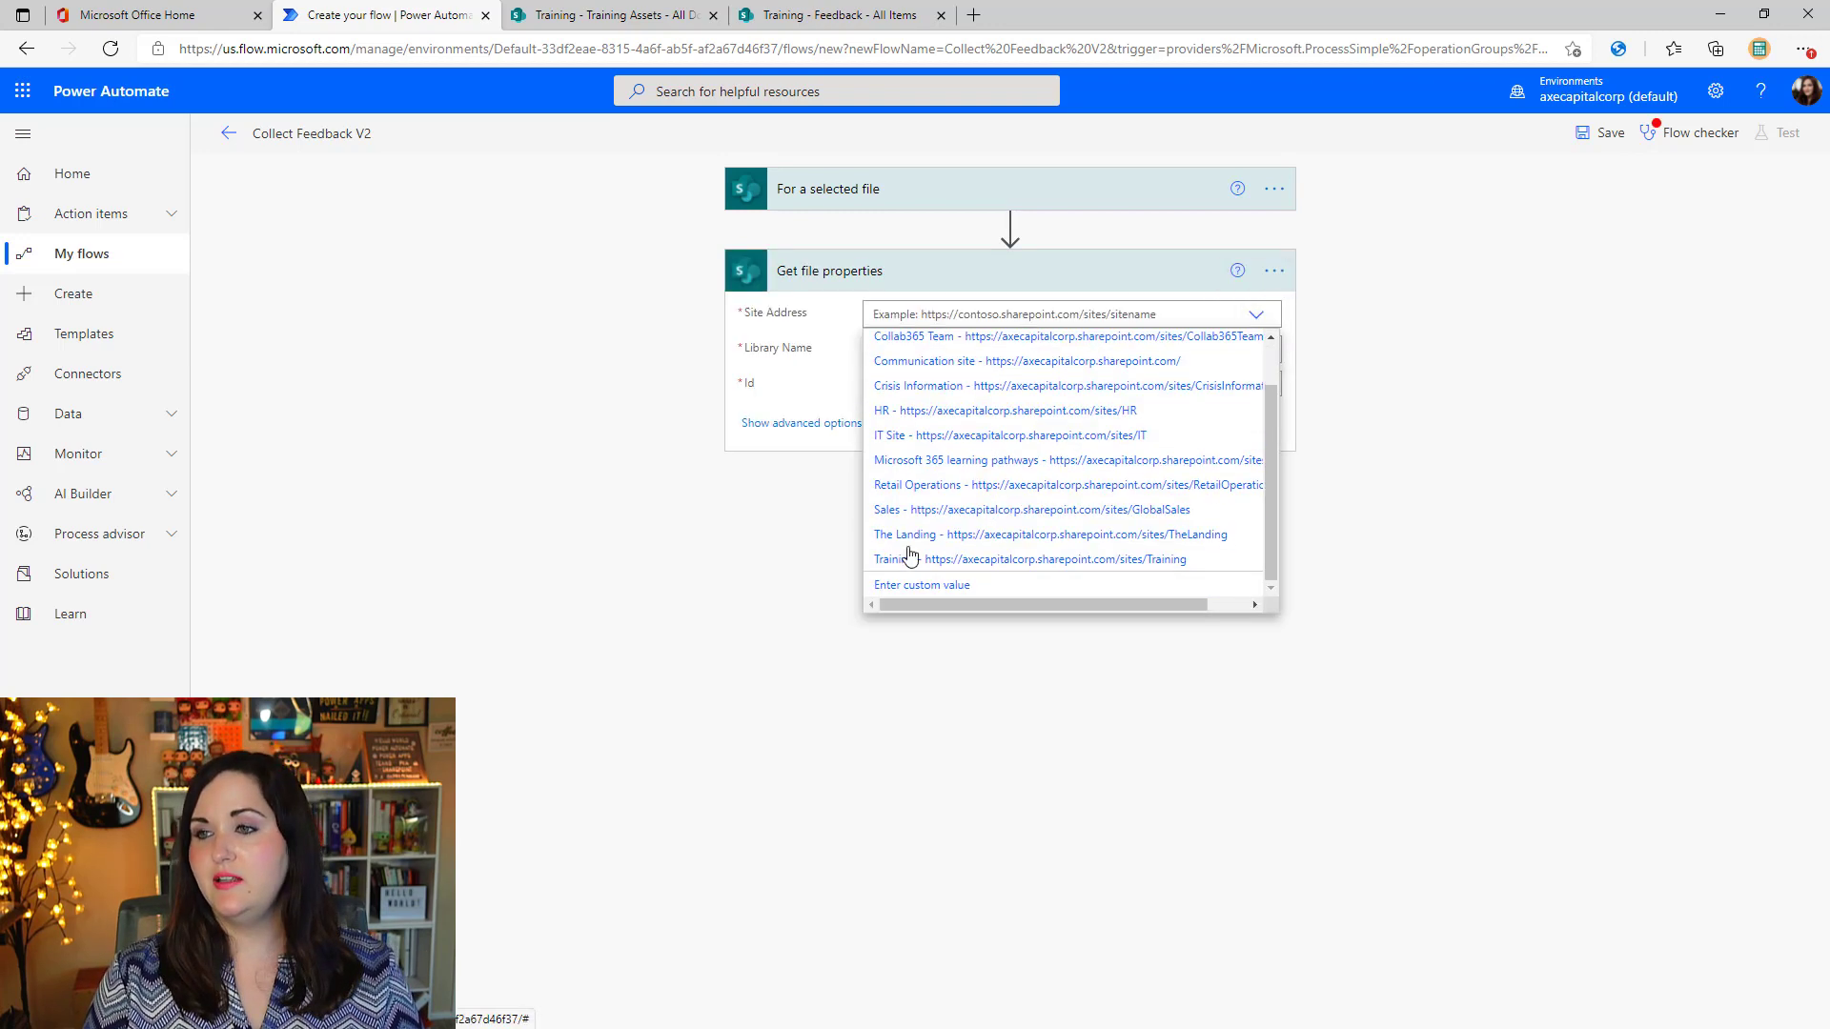
{"action": "left_click", "coordinate": [910, 562]}
Set the step's Id to the selected file's ID, then search for an approval action.
{"action": "left_click", "coordinate": [904, 386]}
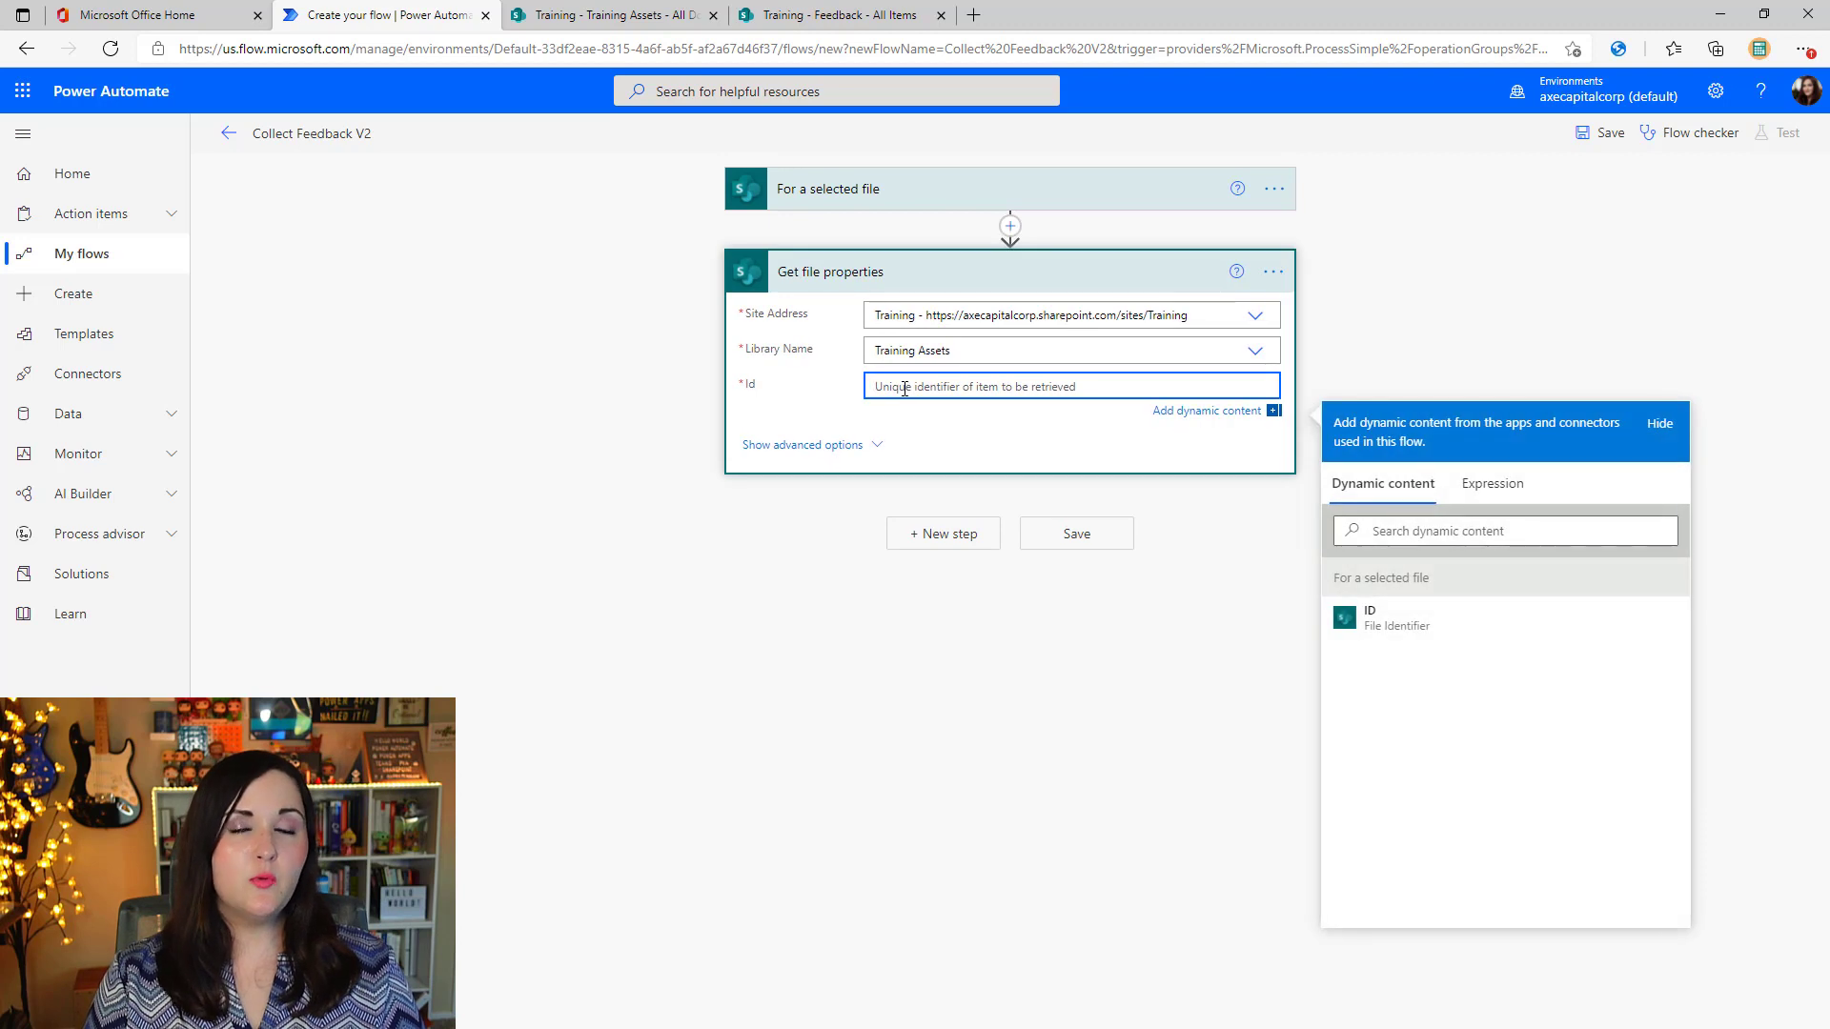
{"action": "left_click", "coordinate": [1489, 646]}
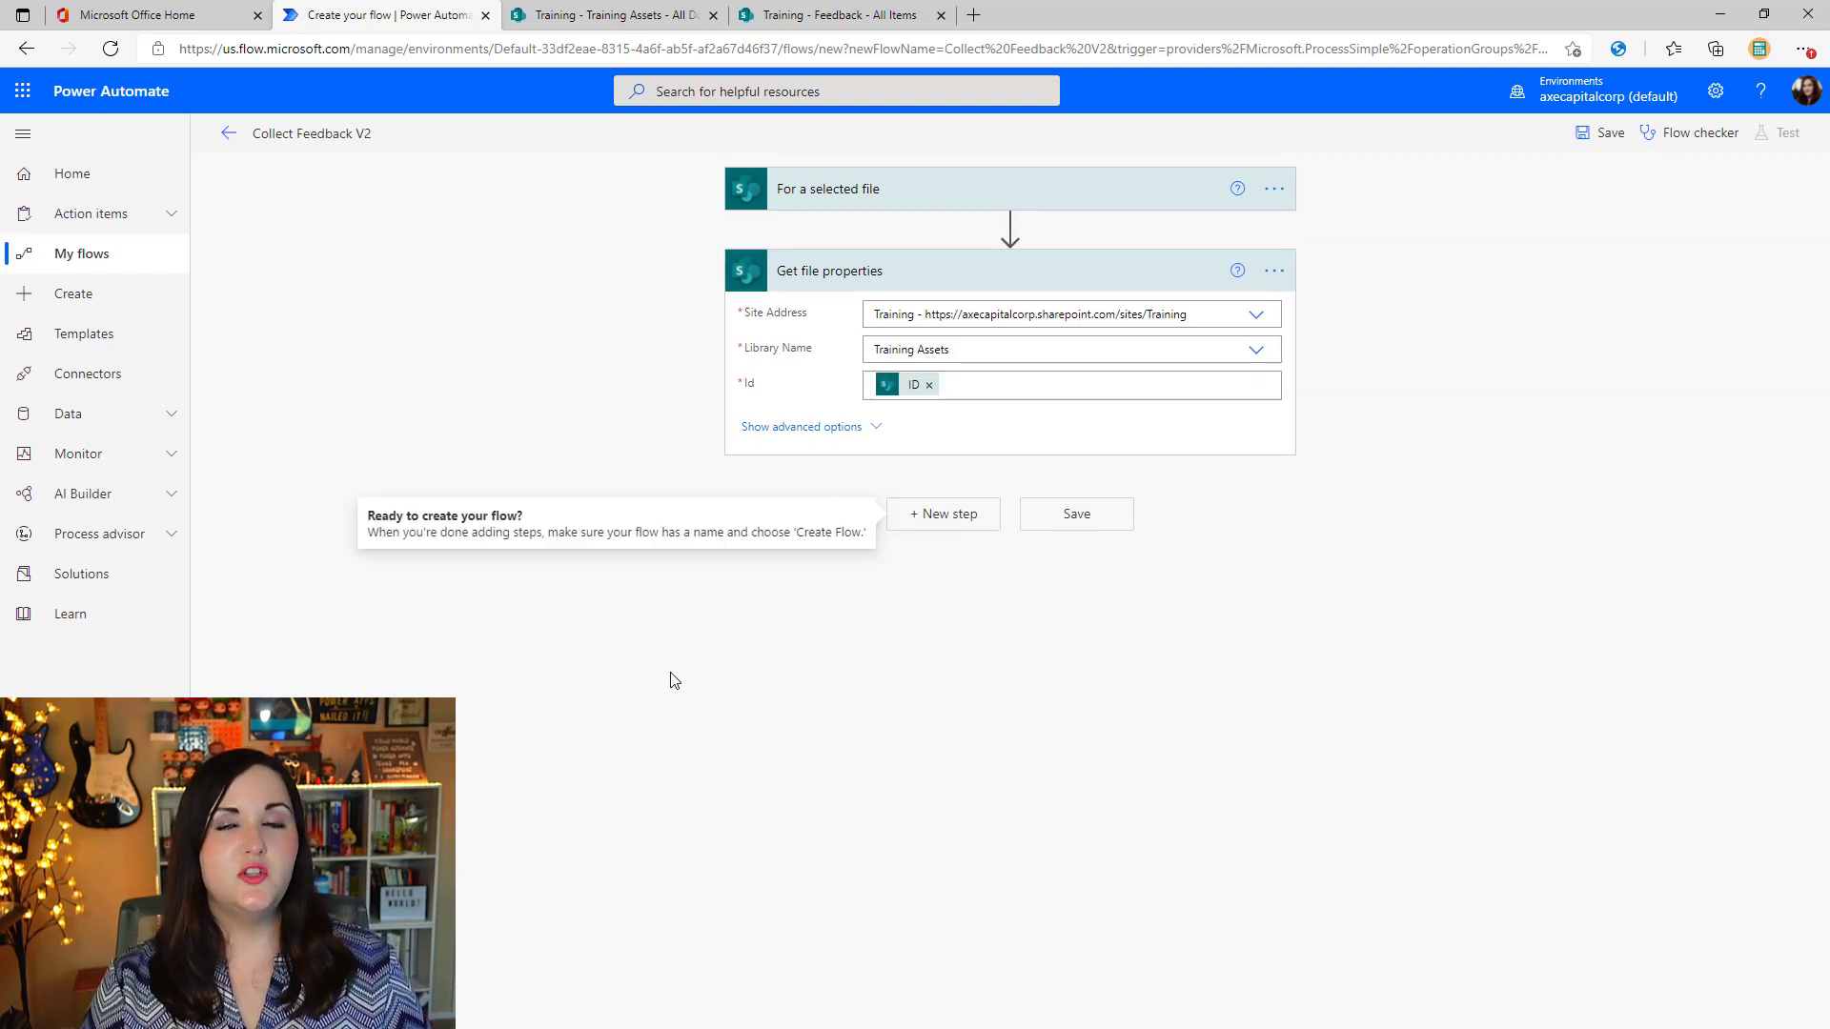
{"action": "left_click", "coordinate": [674, 680]}
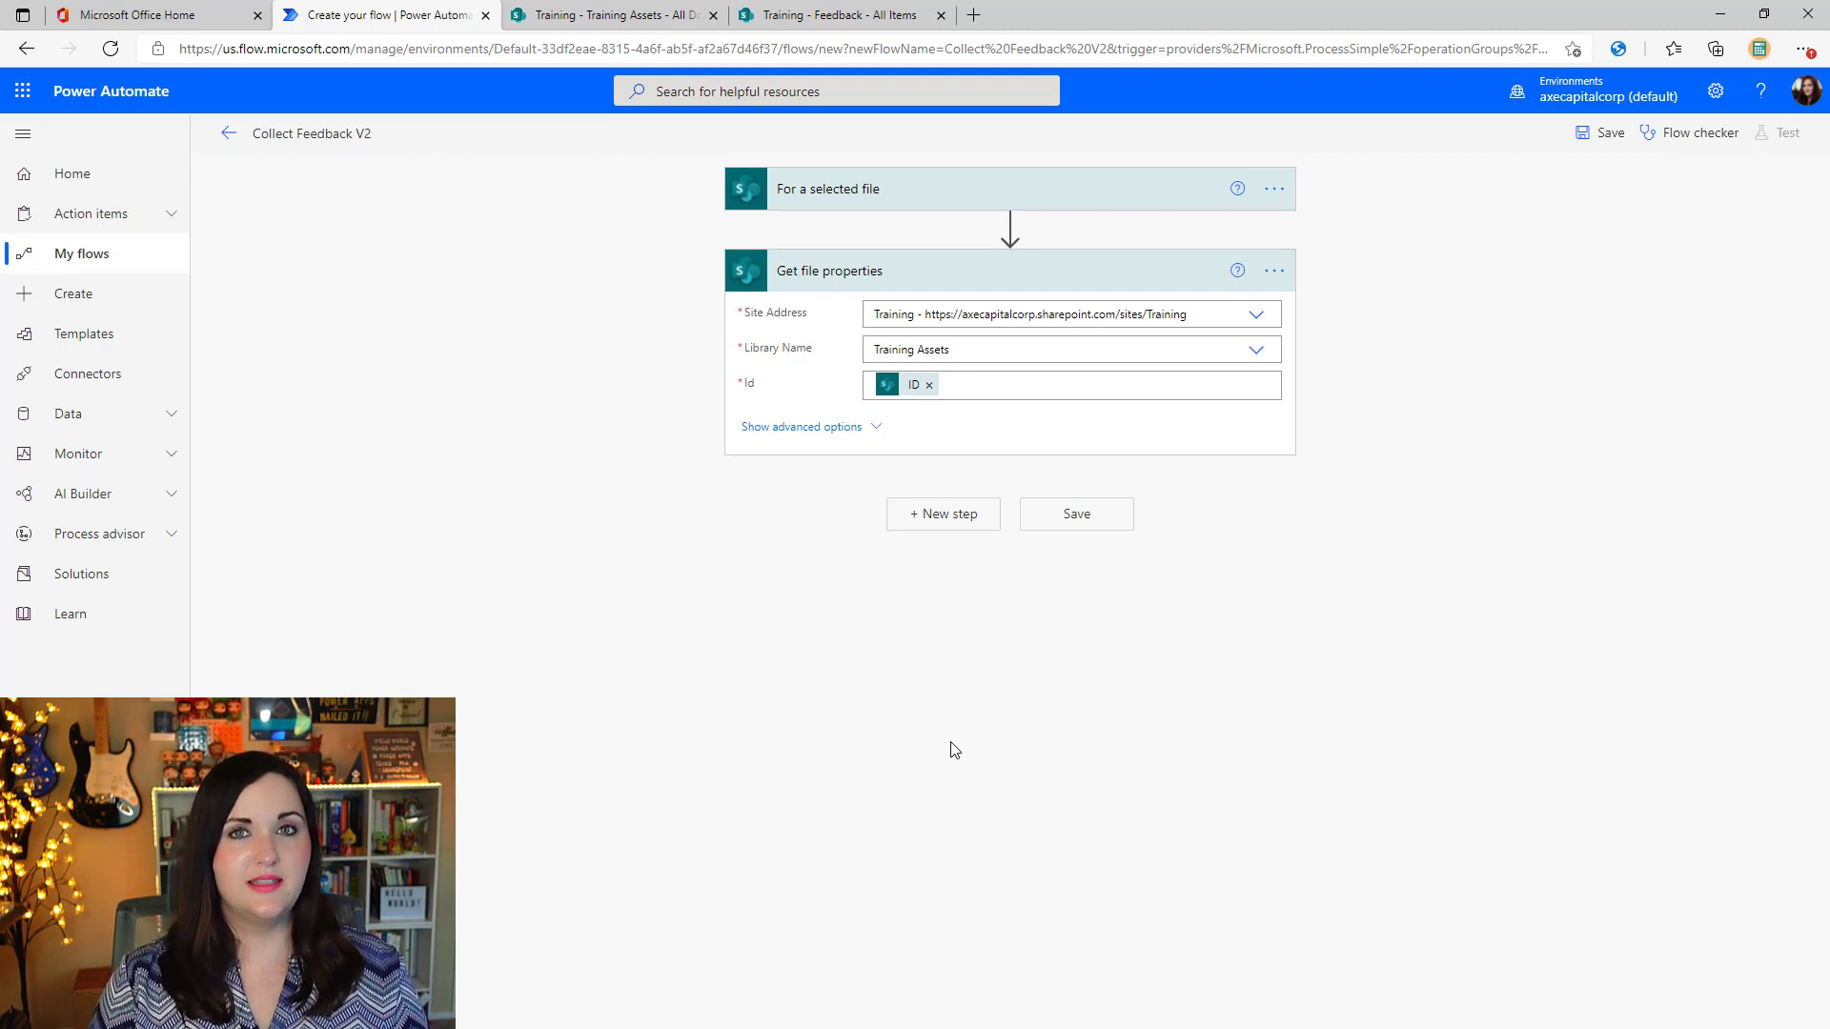
{"action": "left_click", "coordinate": [962, 530]}
{"action": "type", "text": "aproval"}
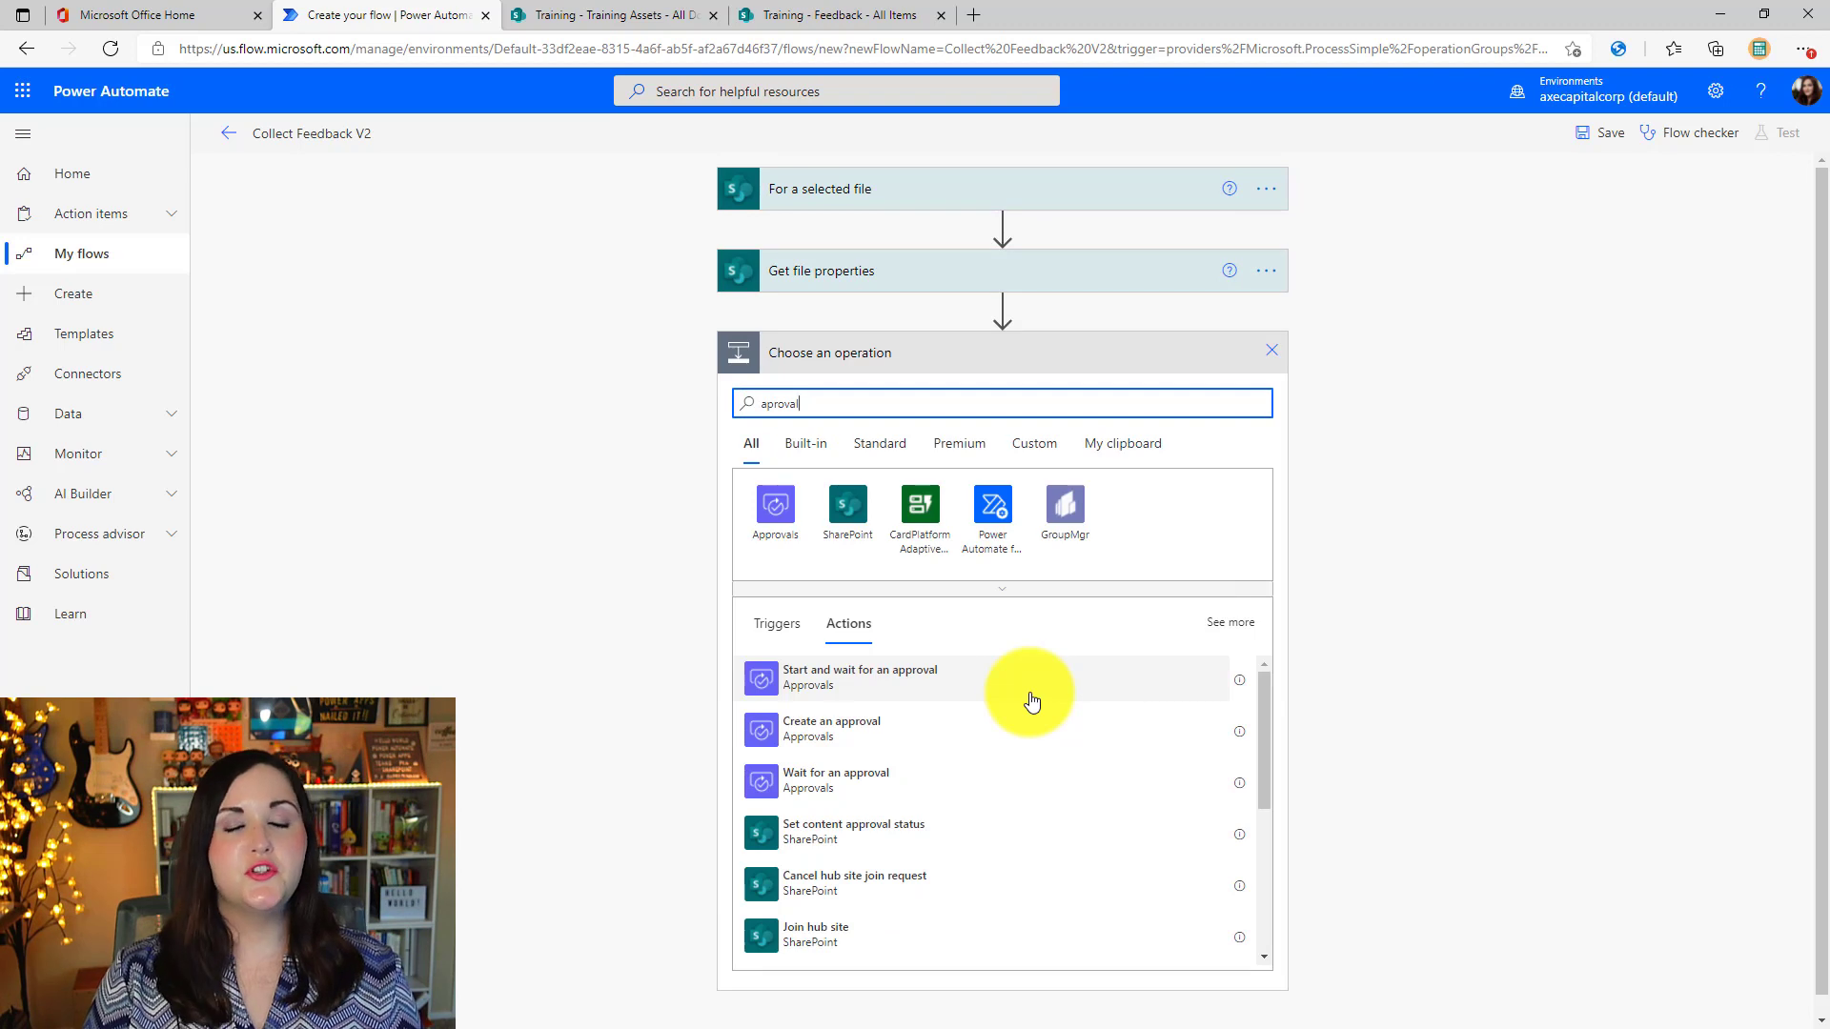
Add a Start and wait for an approval step with type Custom Responses – Wait for all responses.
{"action": "left_click", "coordinate": [1032, 701]}
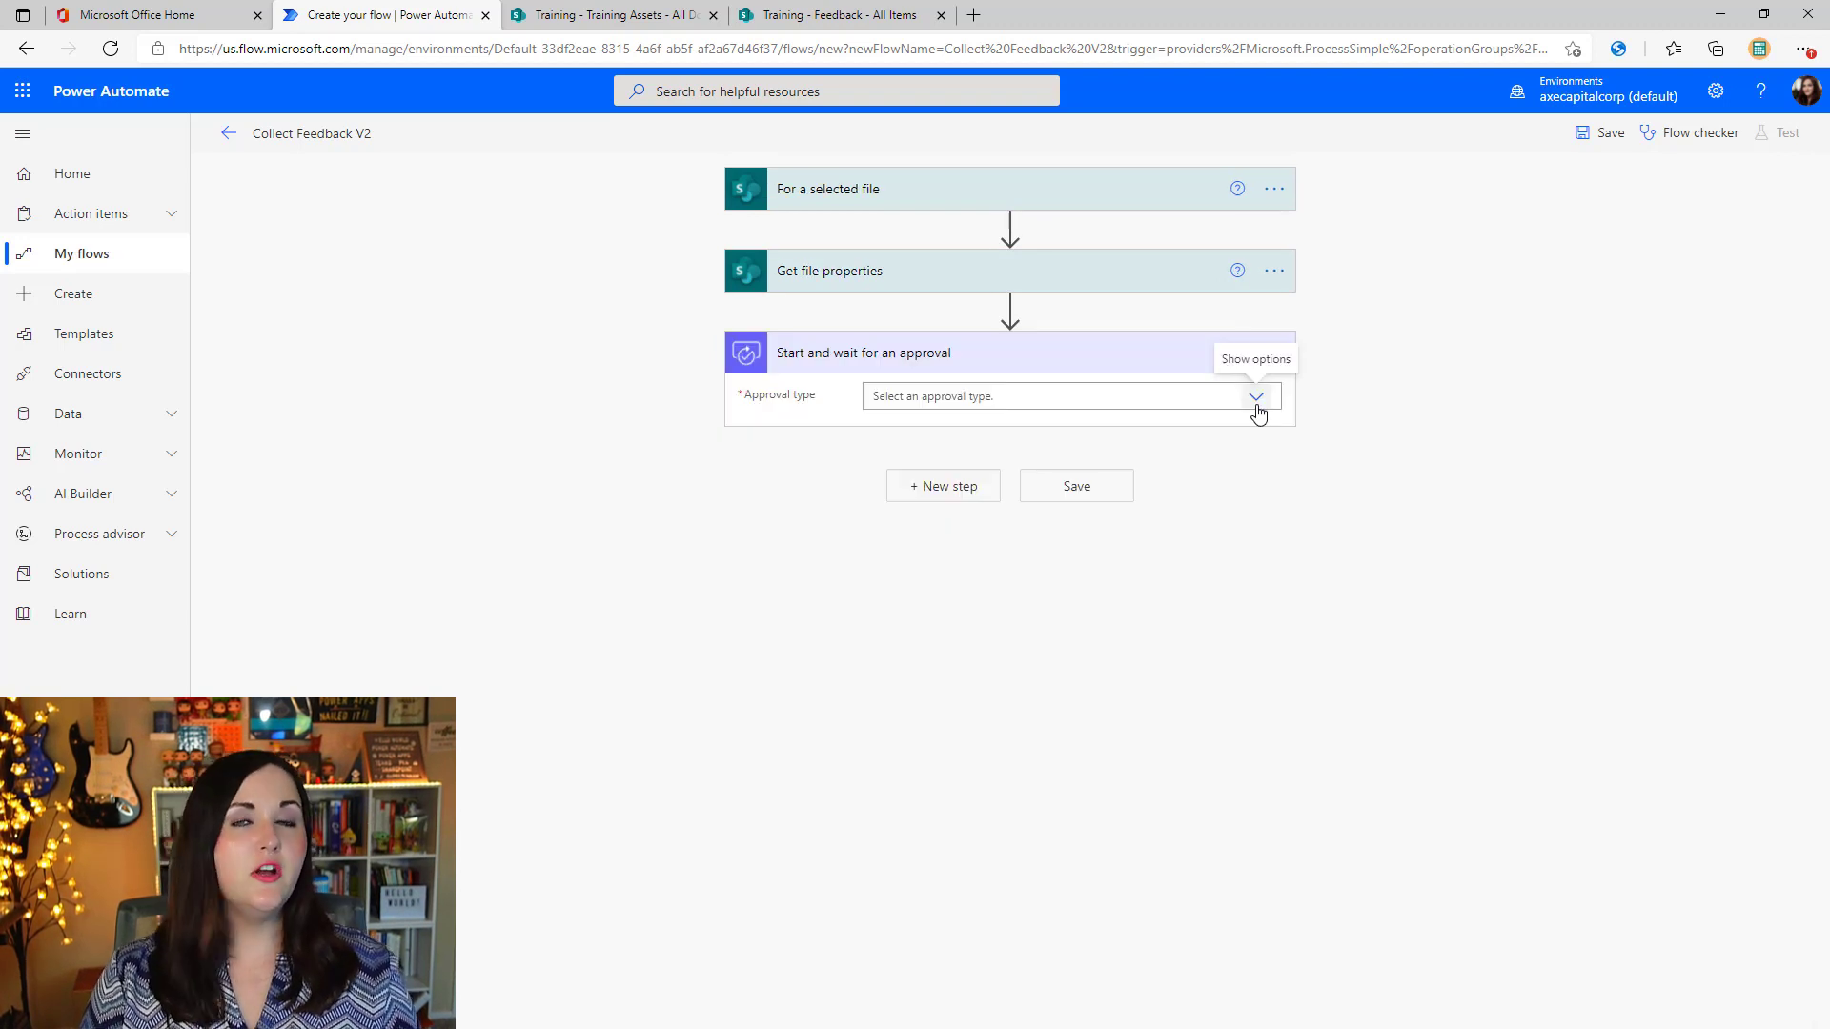
{"action": "left_click", "coordinate": [1256, 398]}
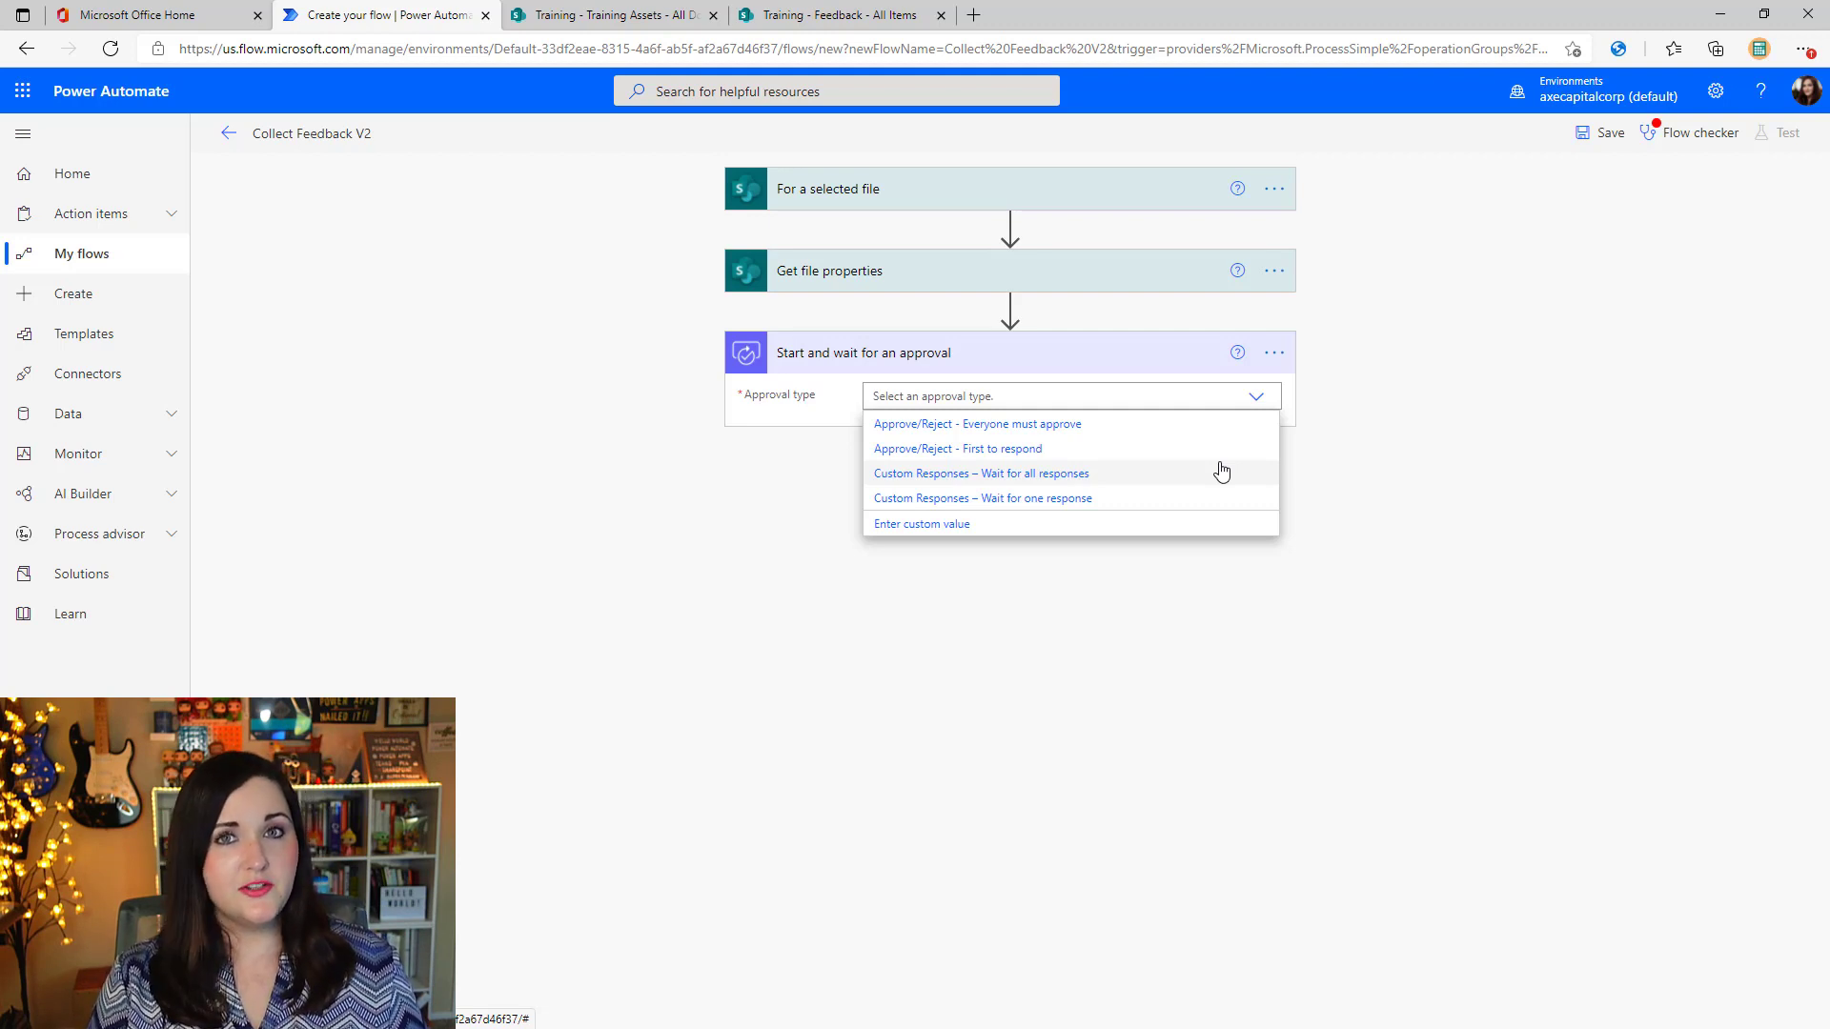
{"action": "left_click", "coordinate": [1150, 475]}
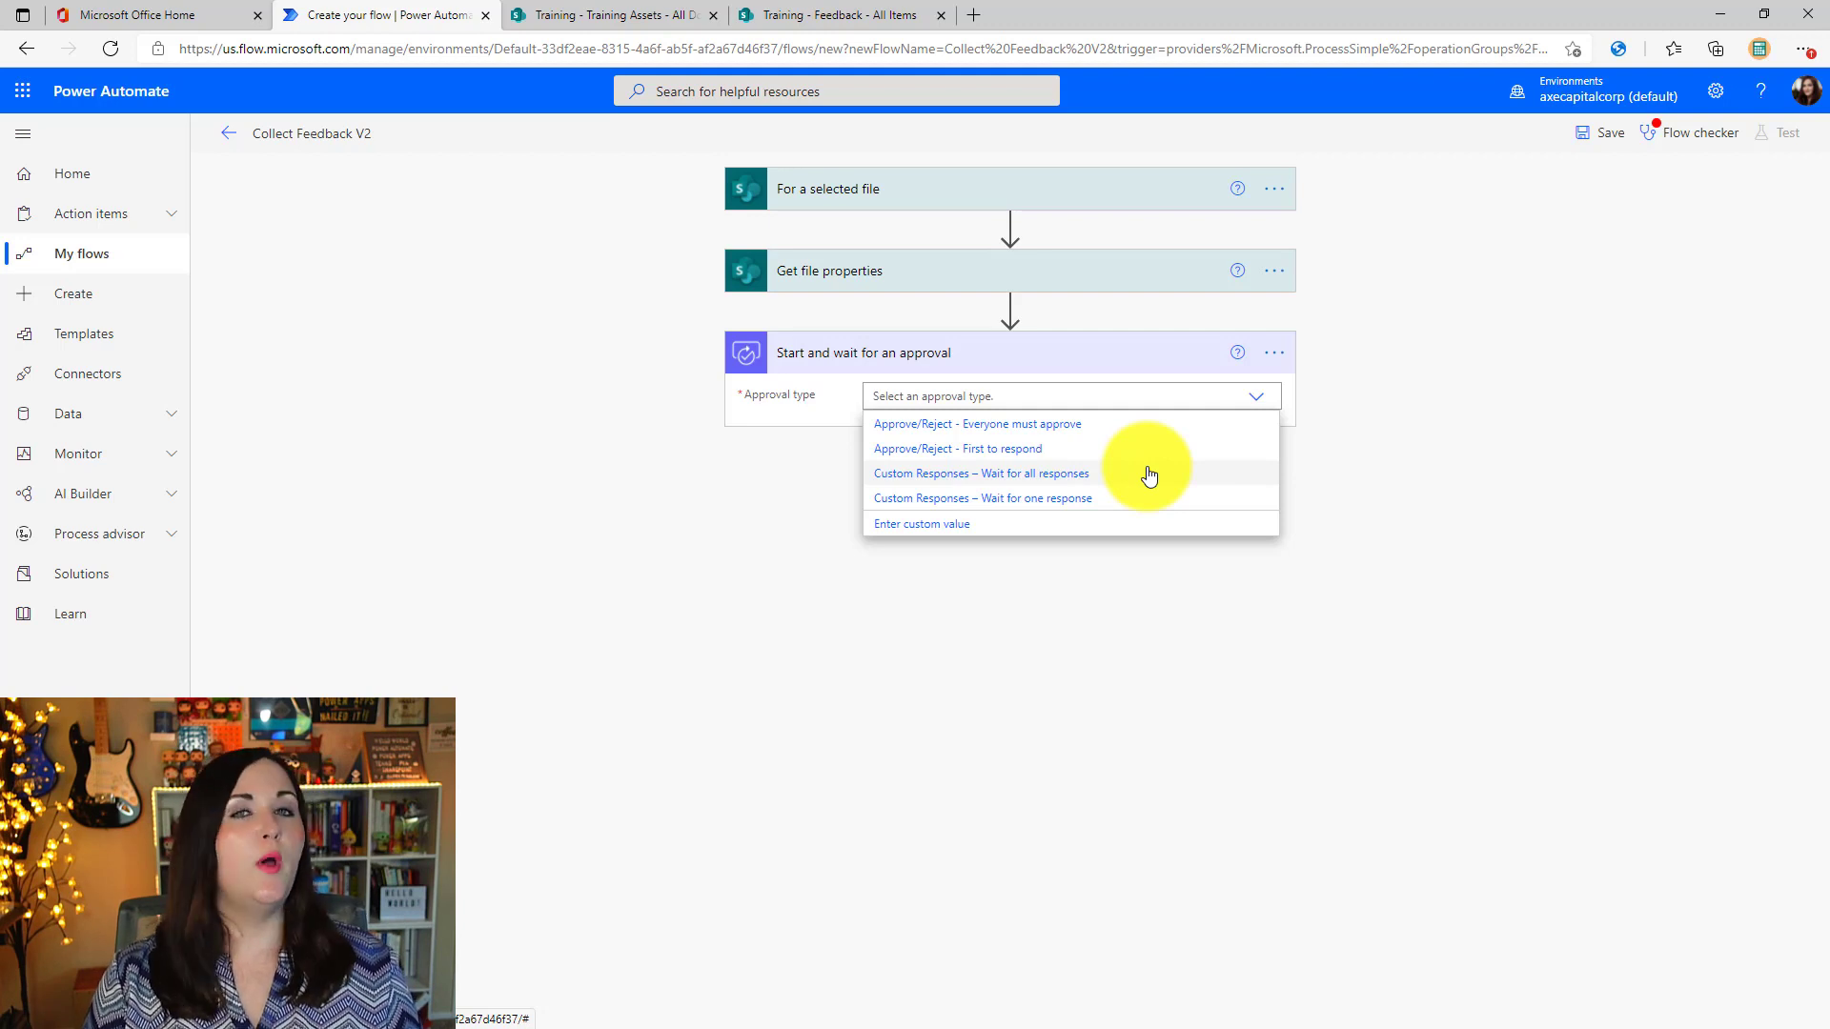
{"action": "left_click", "coordinate": [1150, 475]}
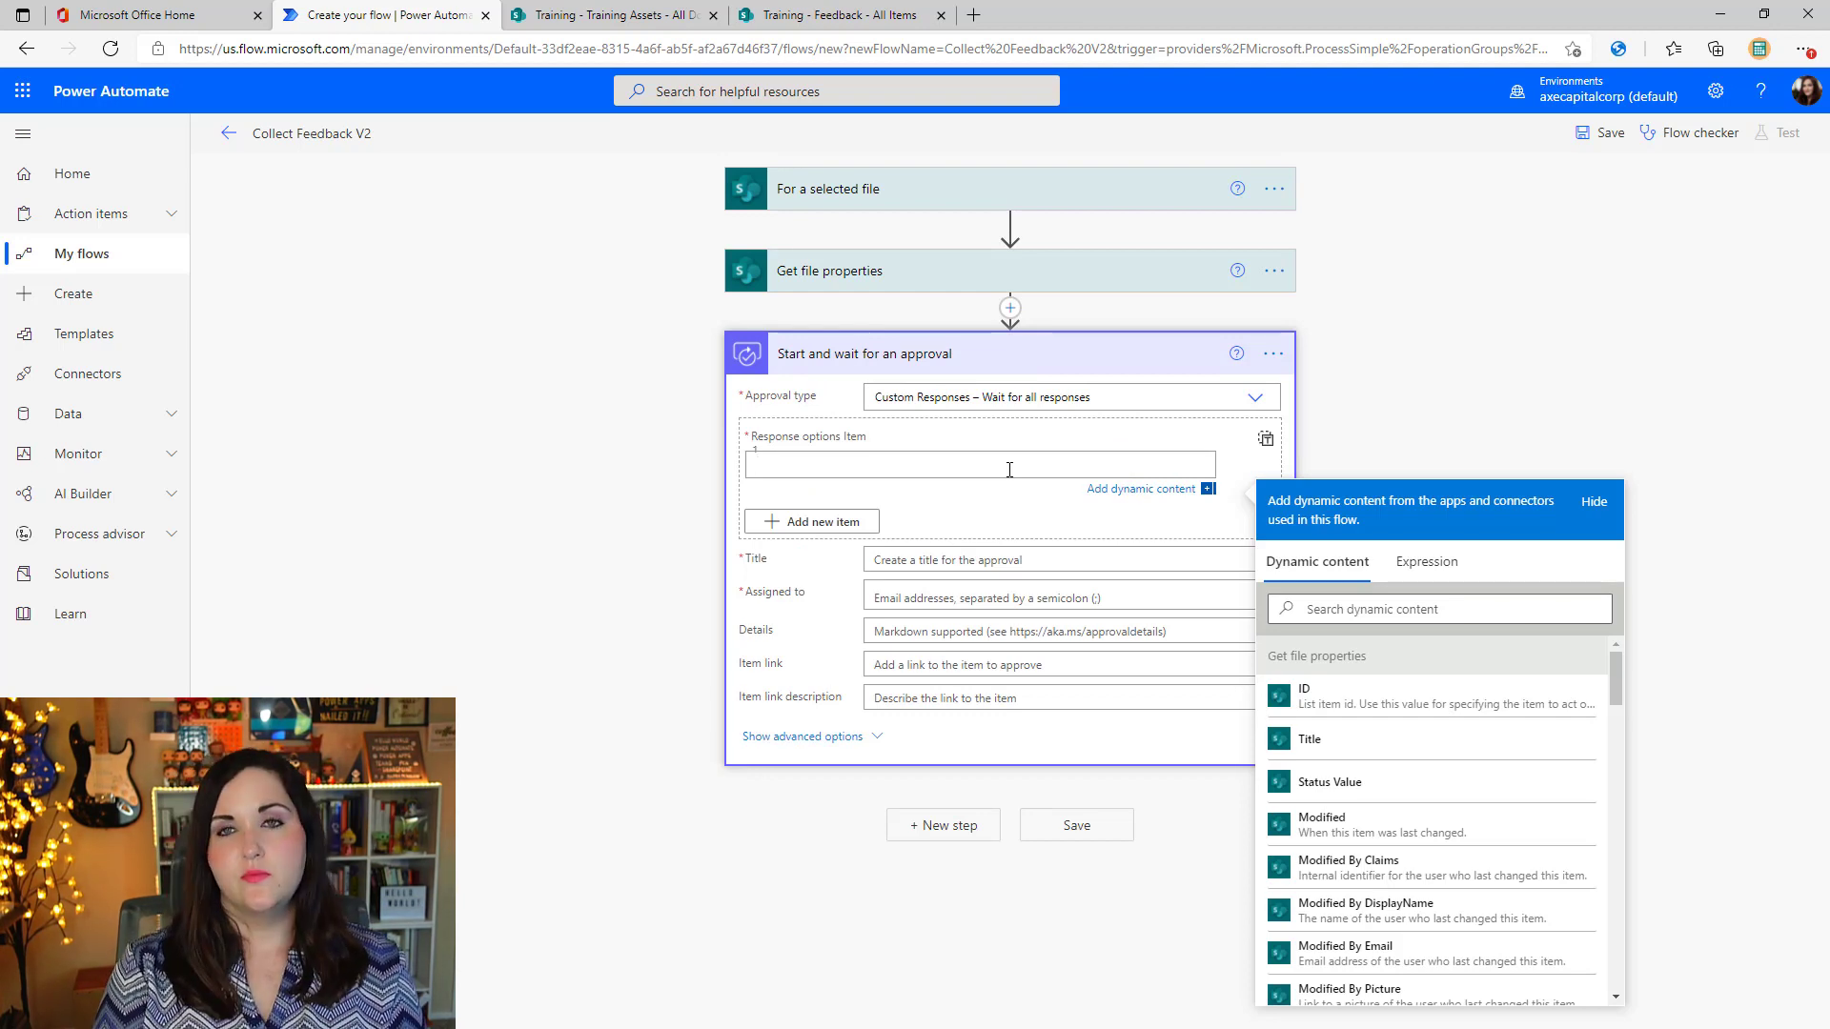
Enter Feedback as the approval's response option, then move to the Title field.
{"action": "type", "text": "F"}
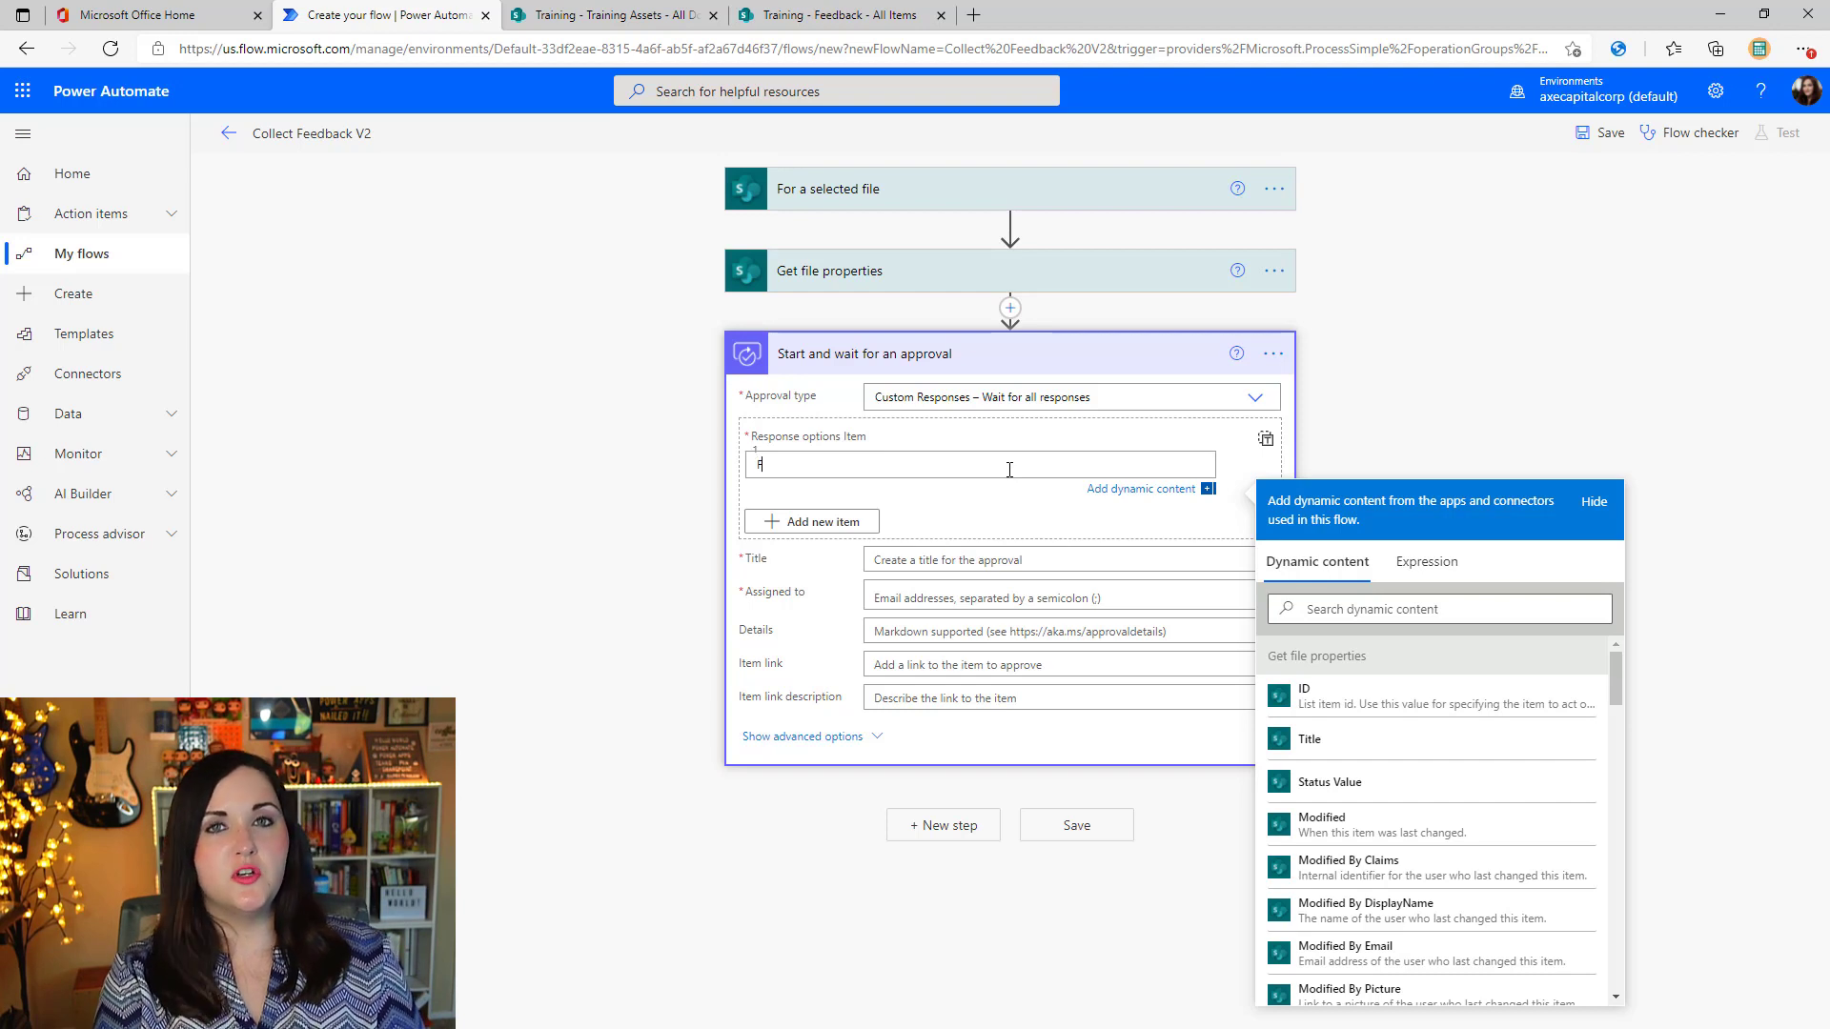
{"action": "type", "text": "eedbac"}
{"action": "type", "text": "k"}
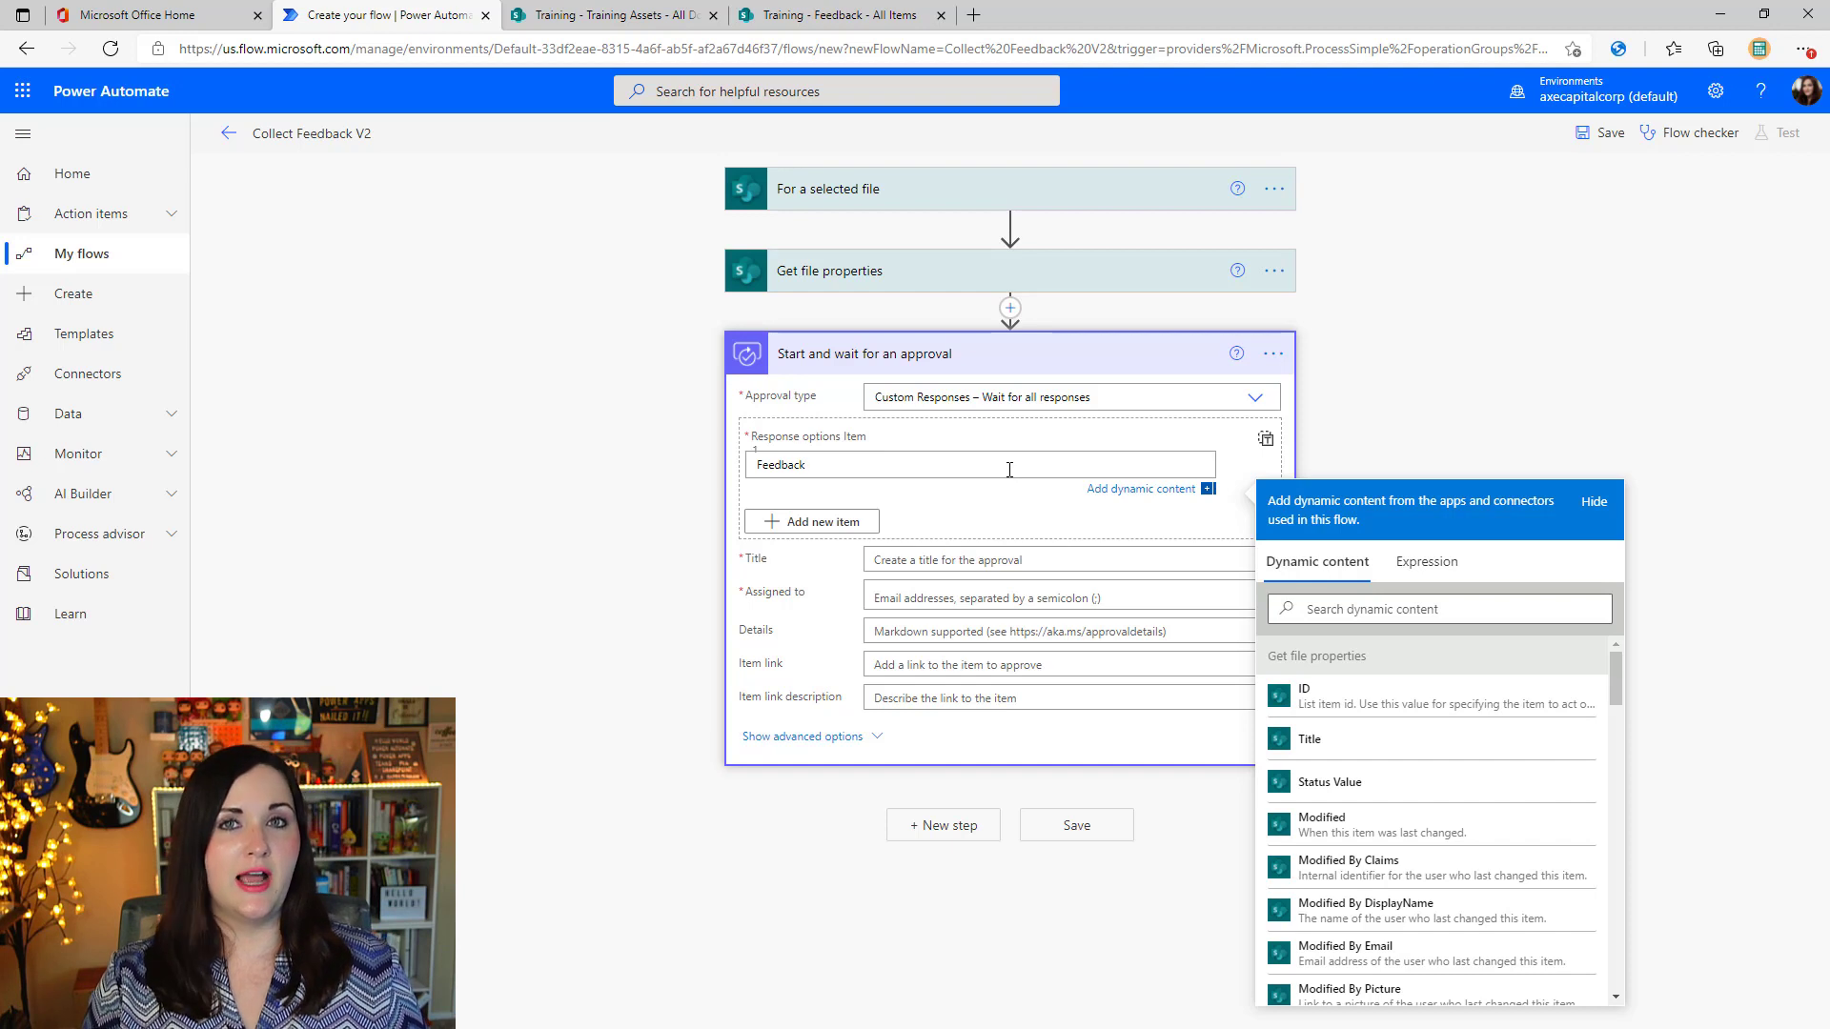
{"action": "left_click", "coordinate": [547, 568]}
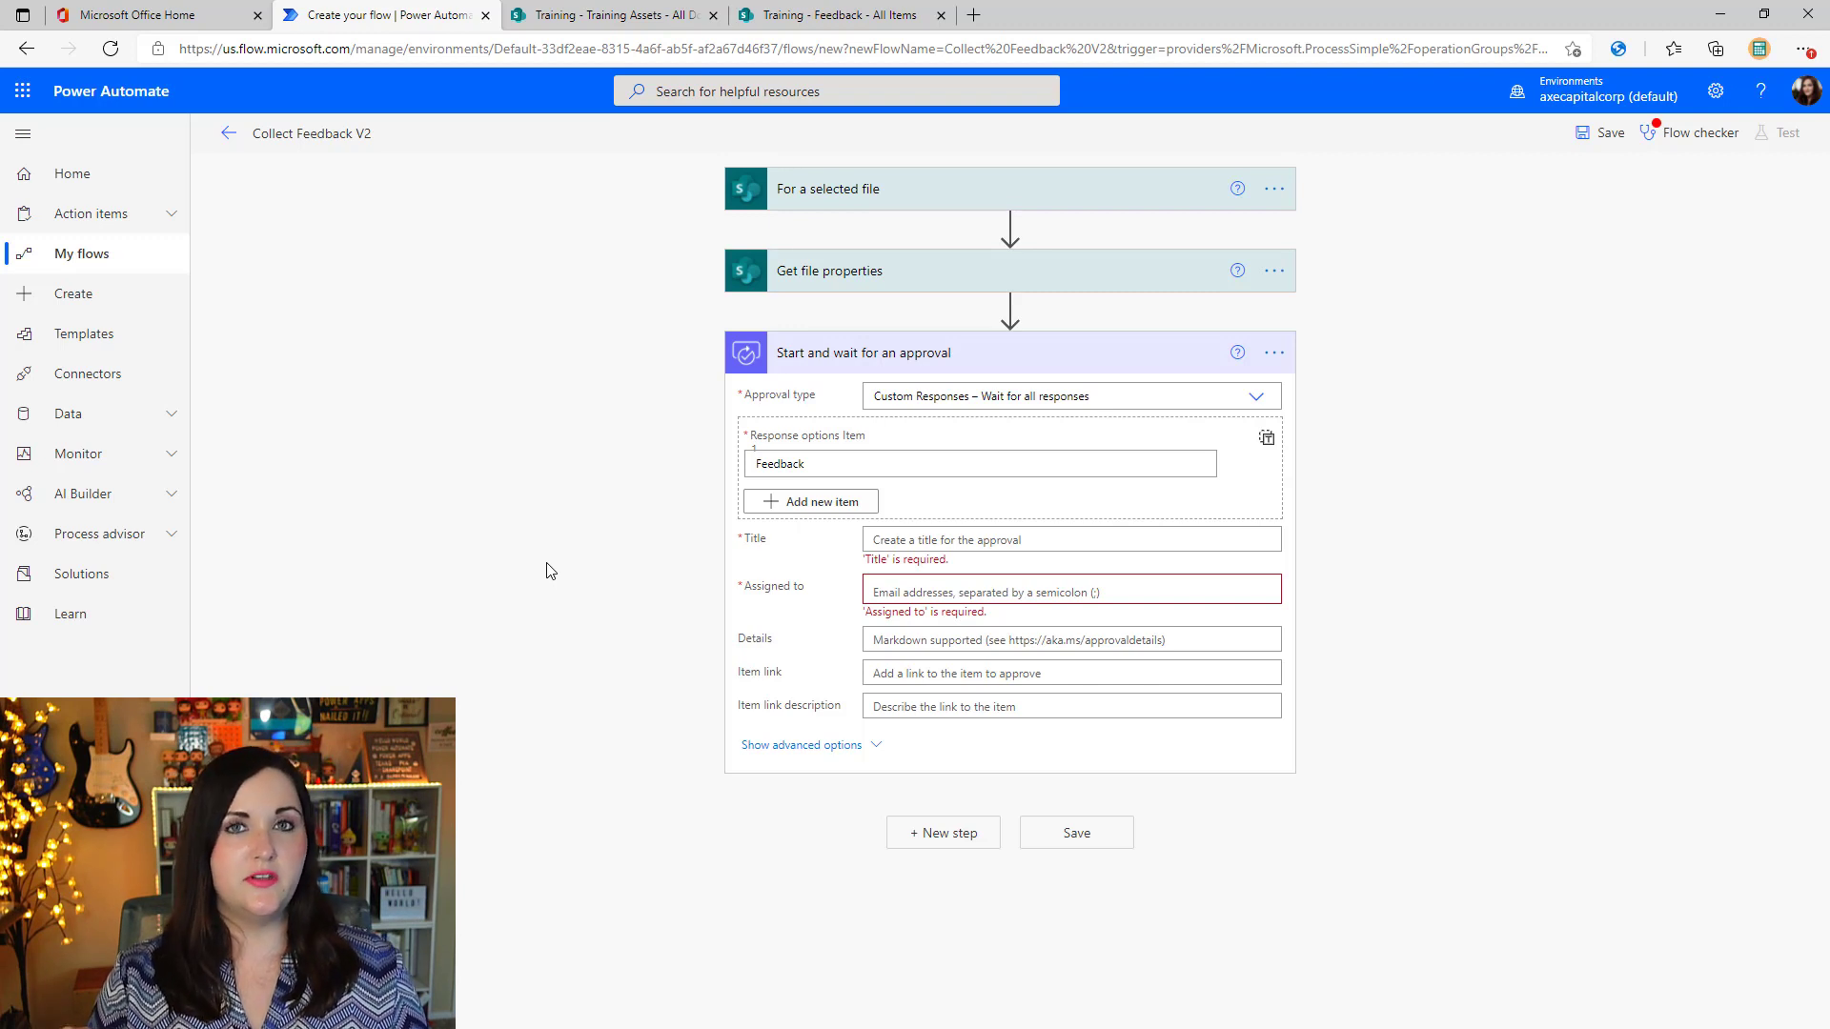
{"action": "left_click", "coordinate": [1132, 539]}
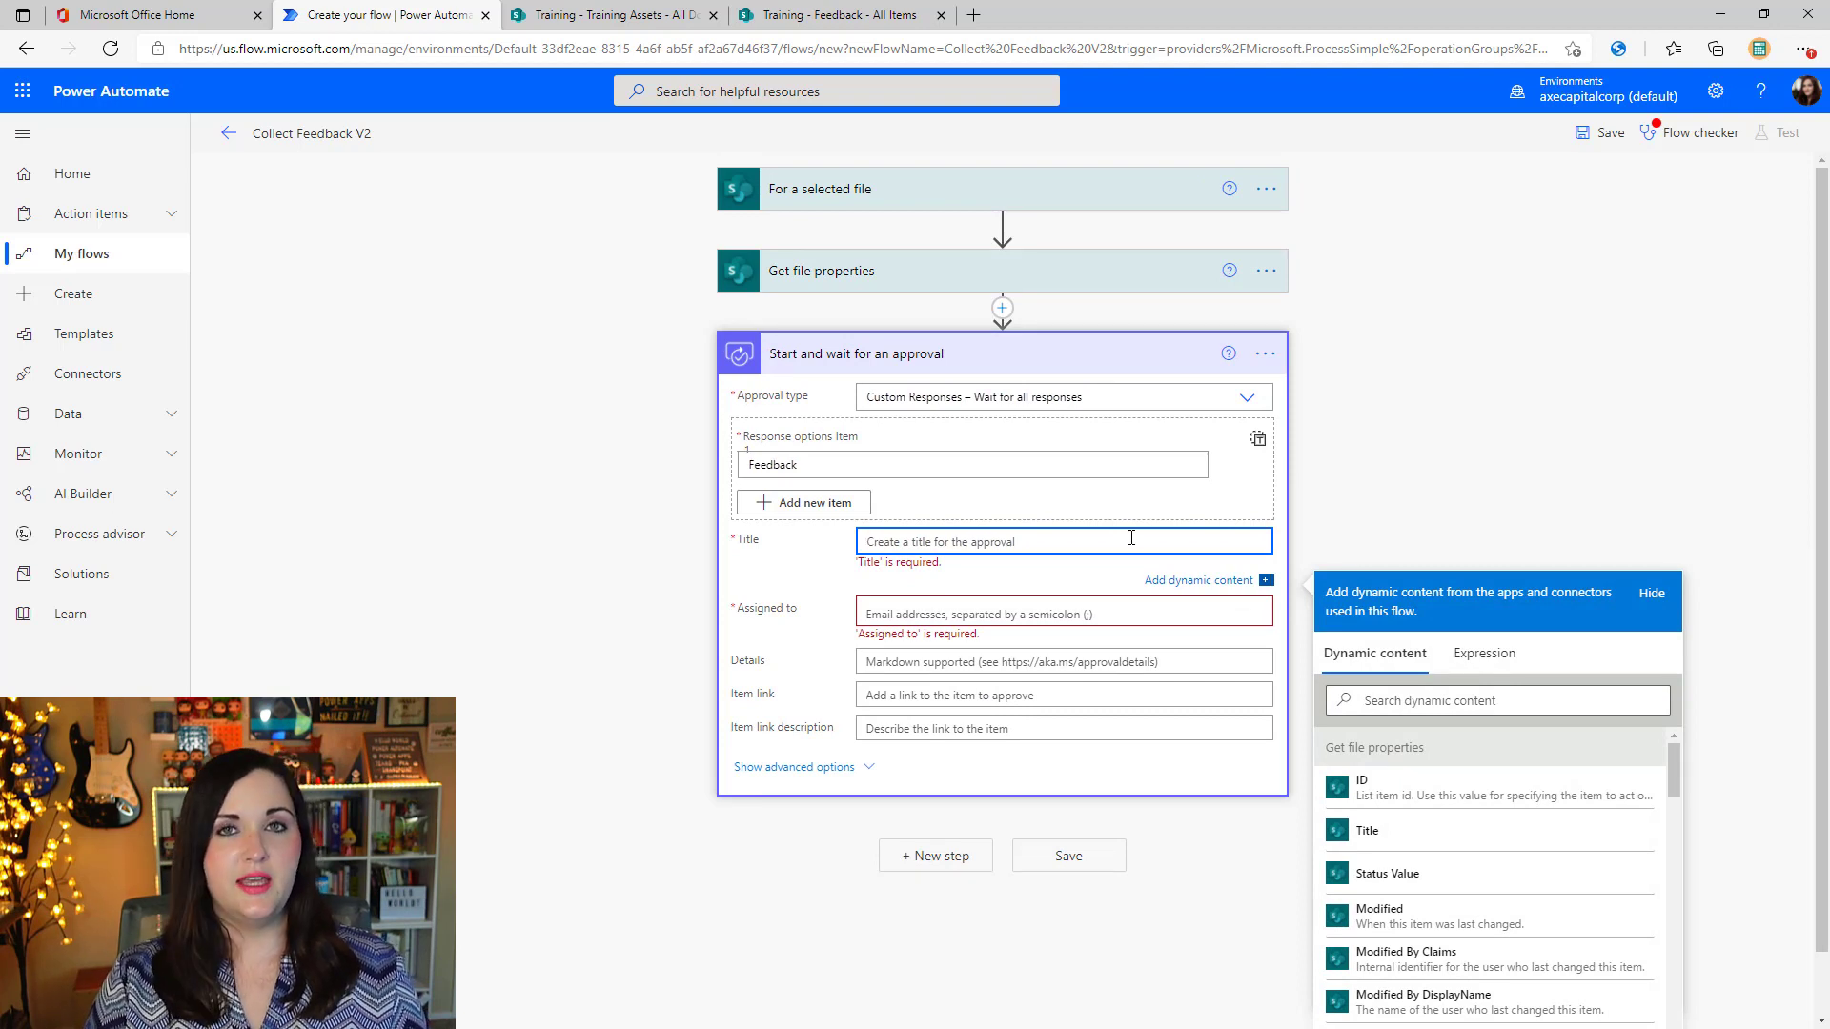
Set the approval title to 'Feedback Requested for' followed by the file's Title.
{"action": "left_click", "coordinate": [1131, 538]}
{"action": "type", "text": "Fee"}
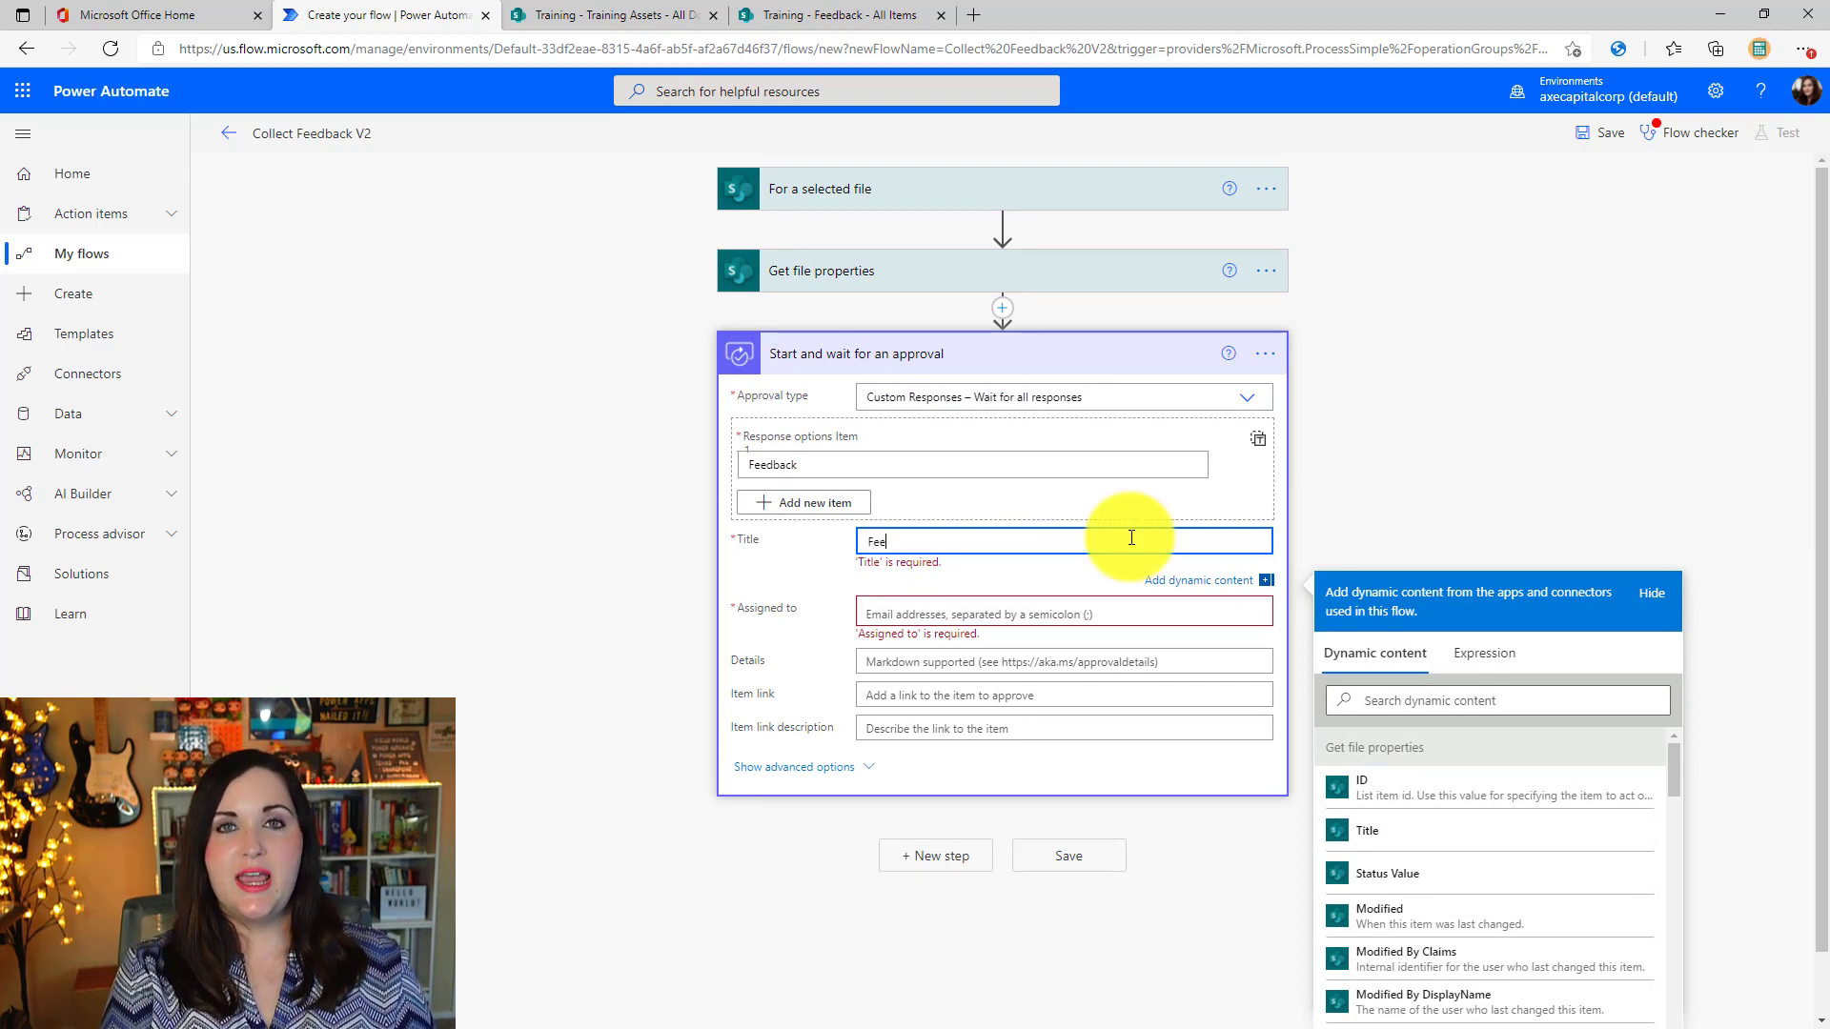
{"action": "type", "text": "dback Request"}
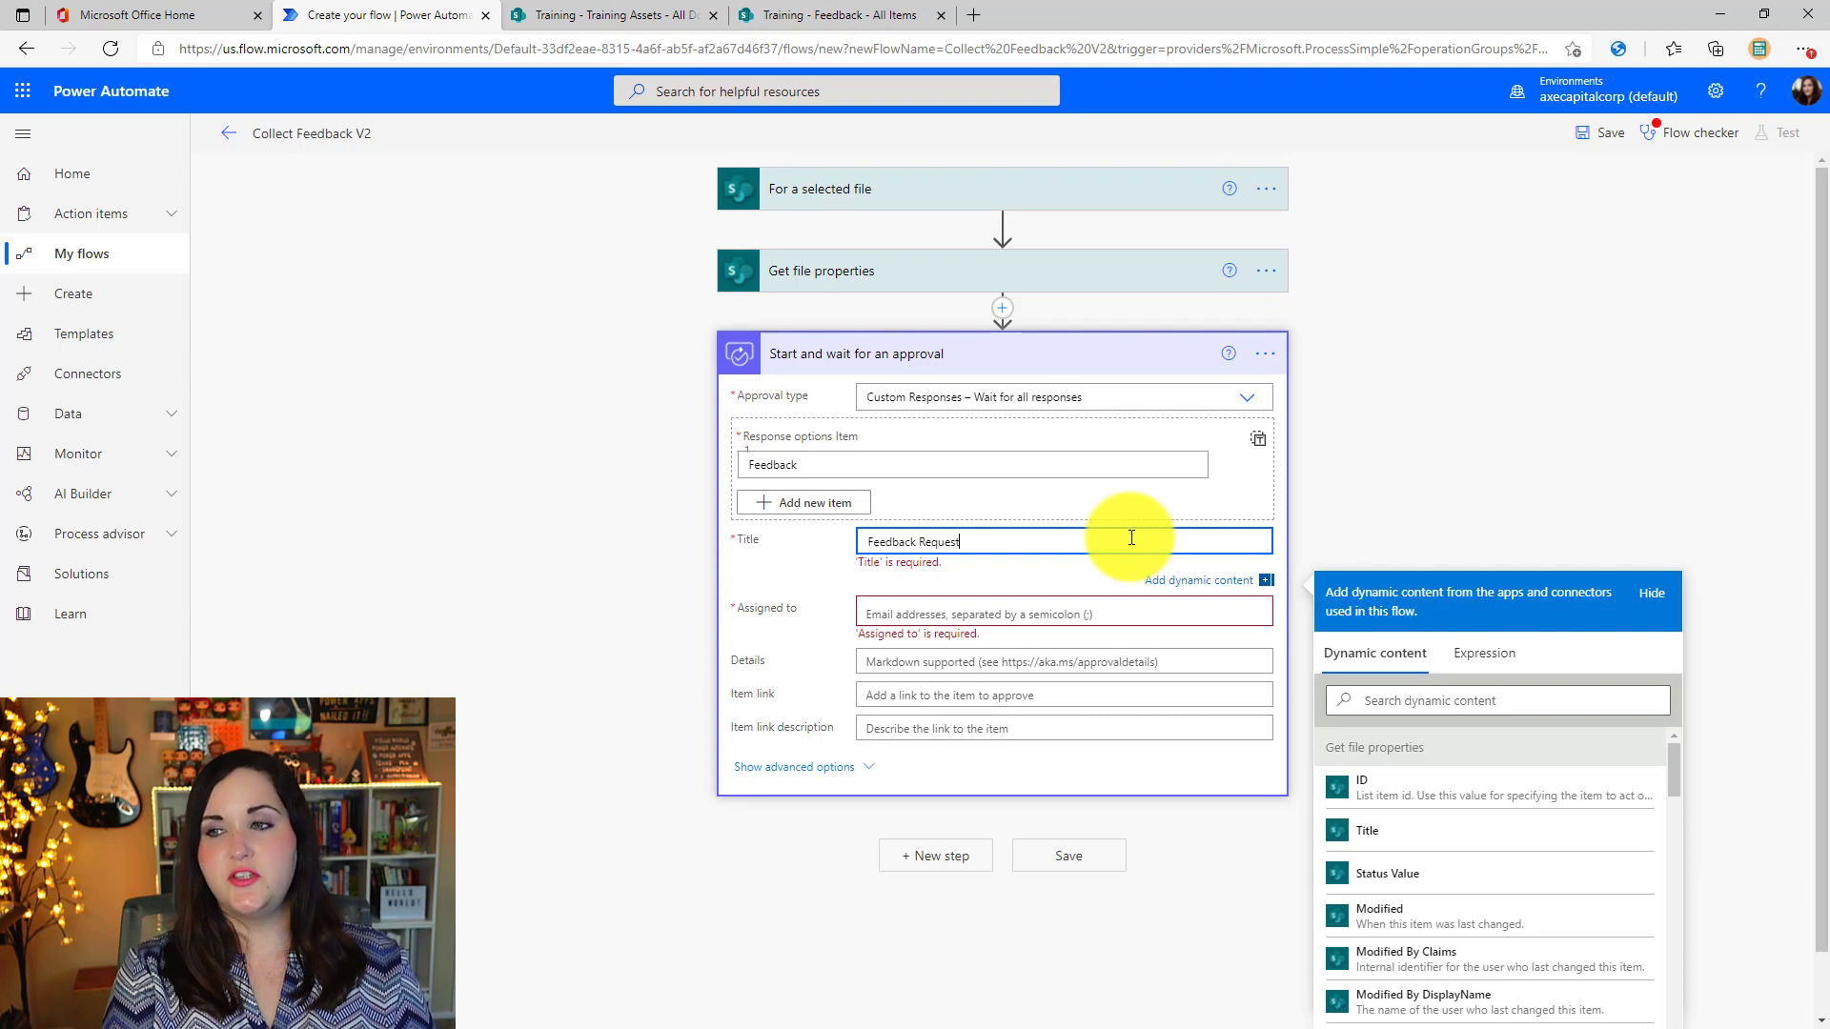
{"action": "type", "text": "ed for"}
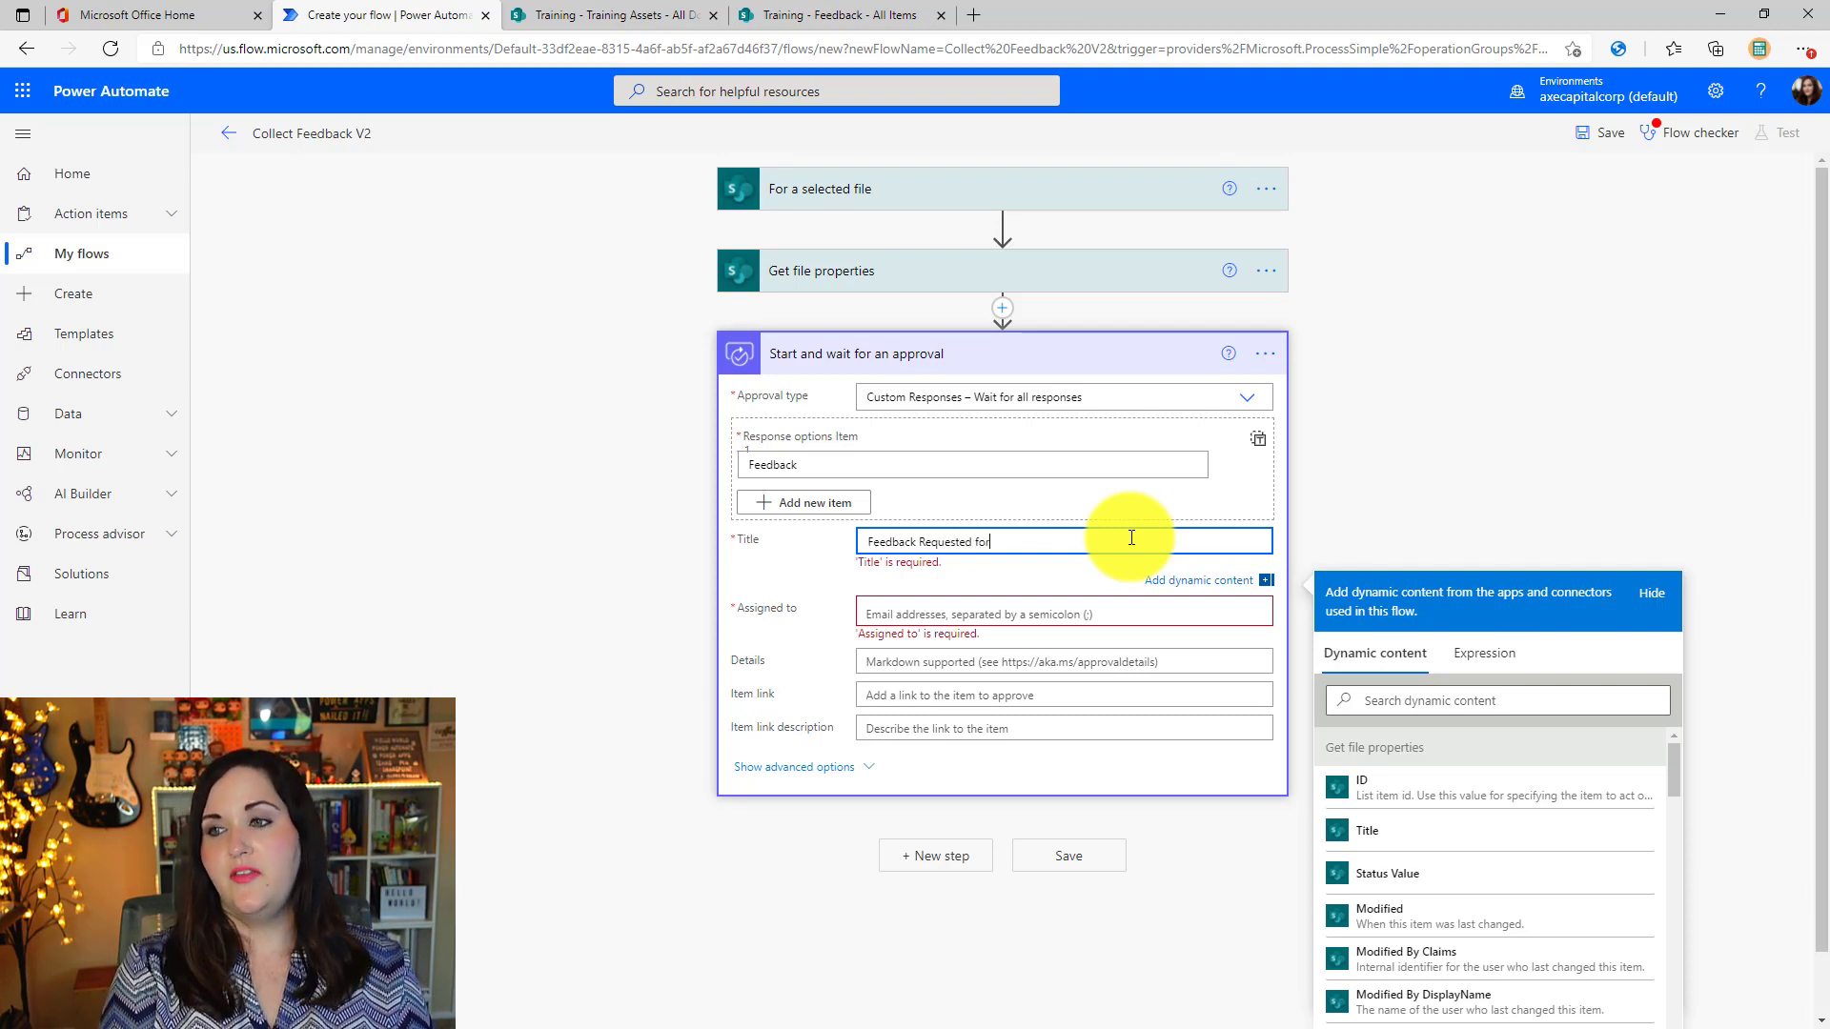
{"action": "scroll", "coordinate": [1131, 539], "scroll_direction": "down", "scroll_amount": 1}
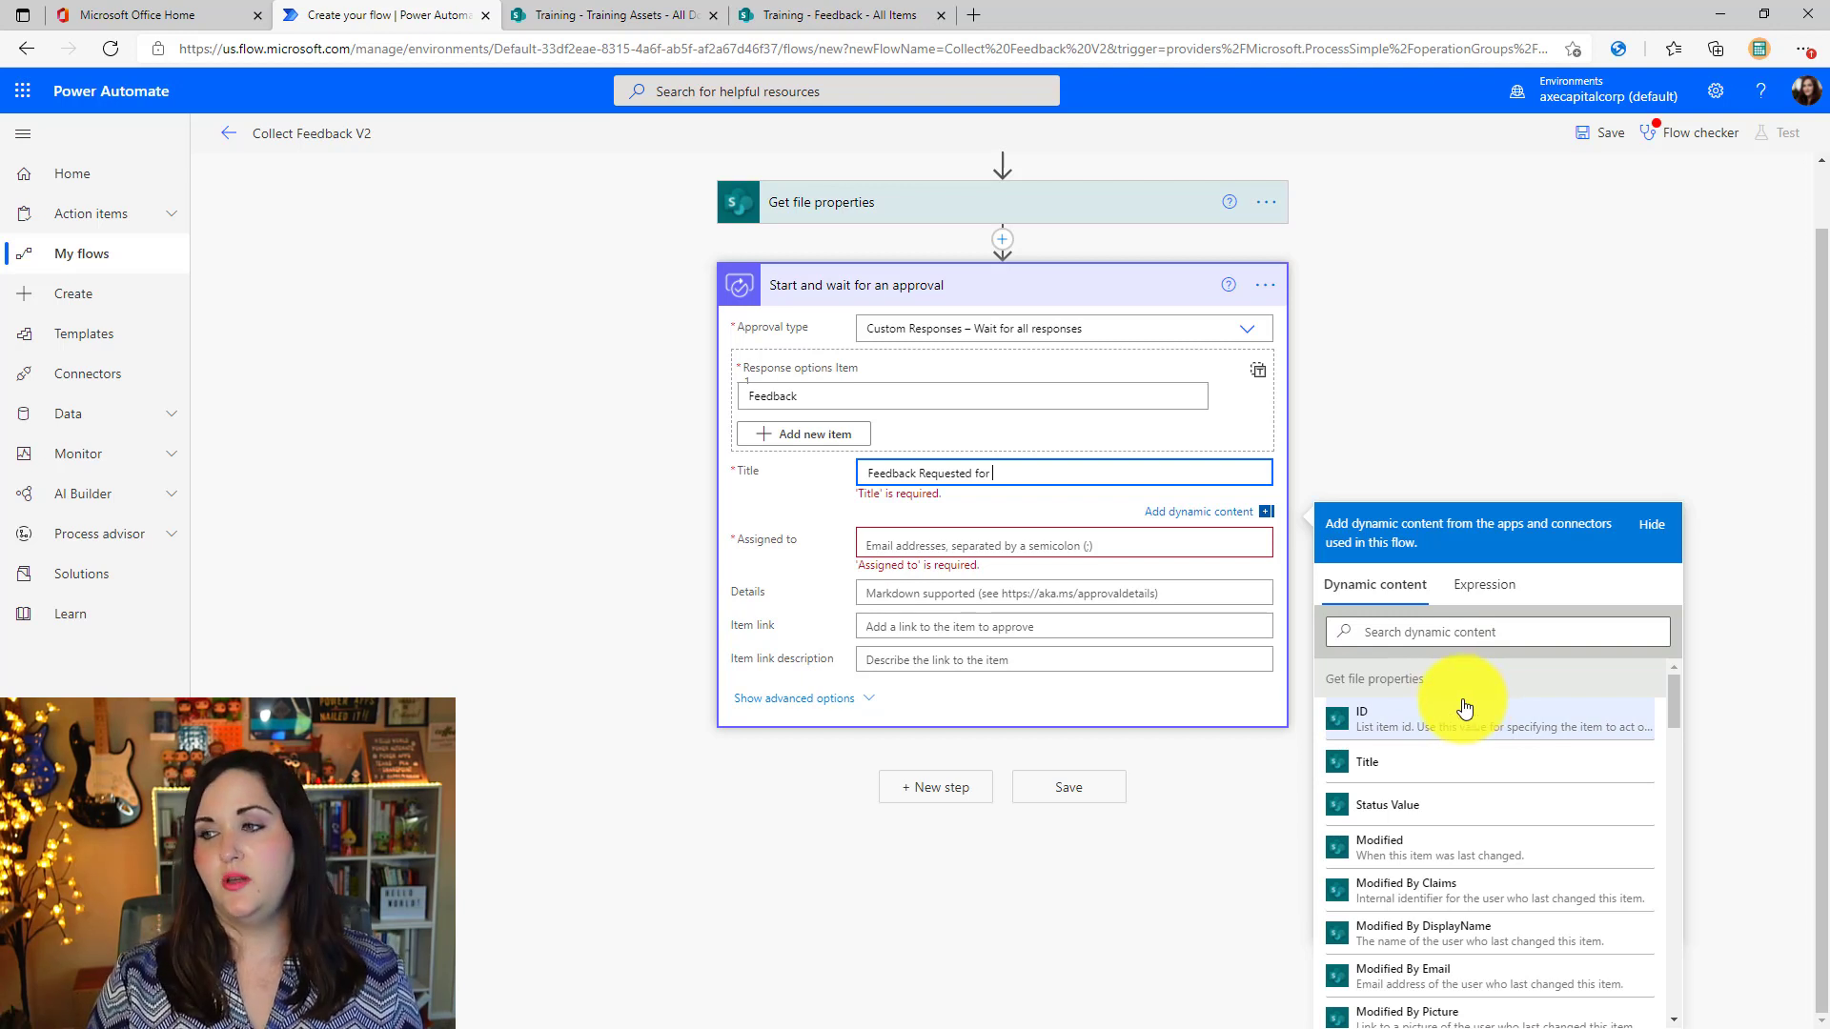
{"action": "left_click", "coordinate": [1439, 762]}
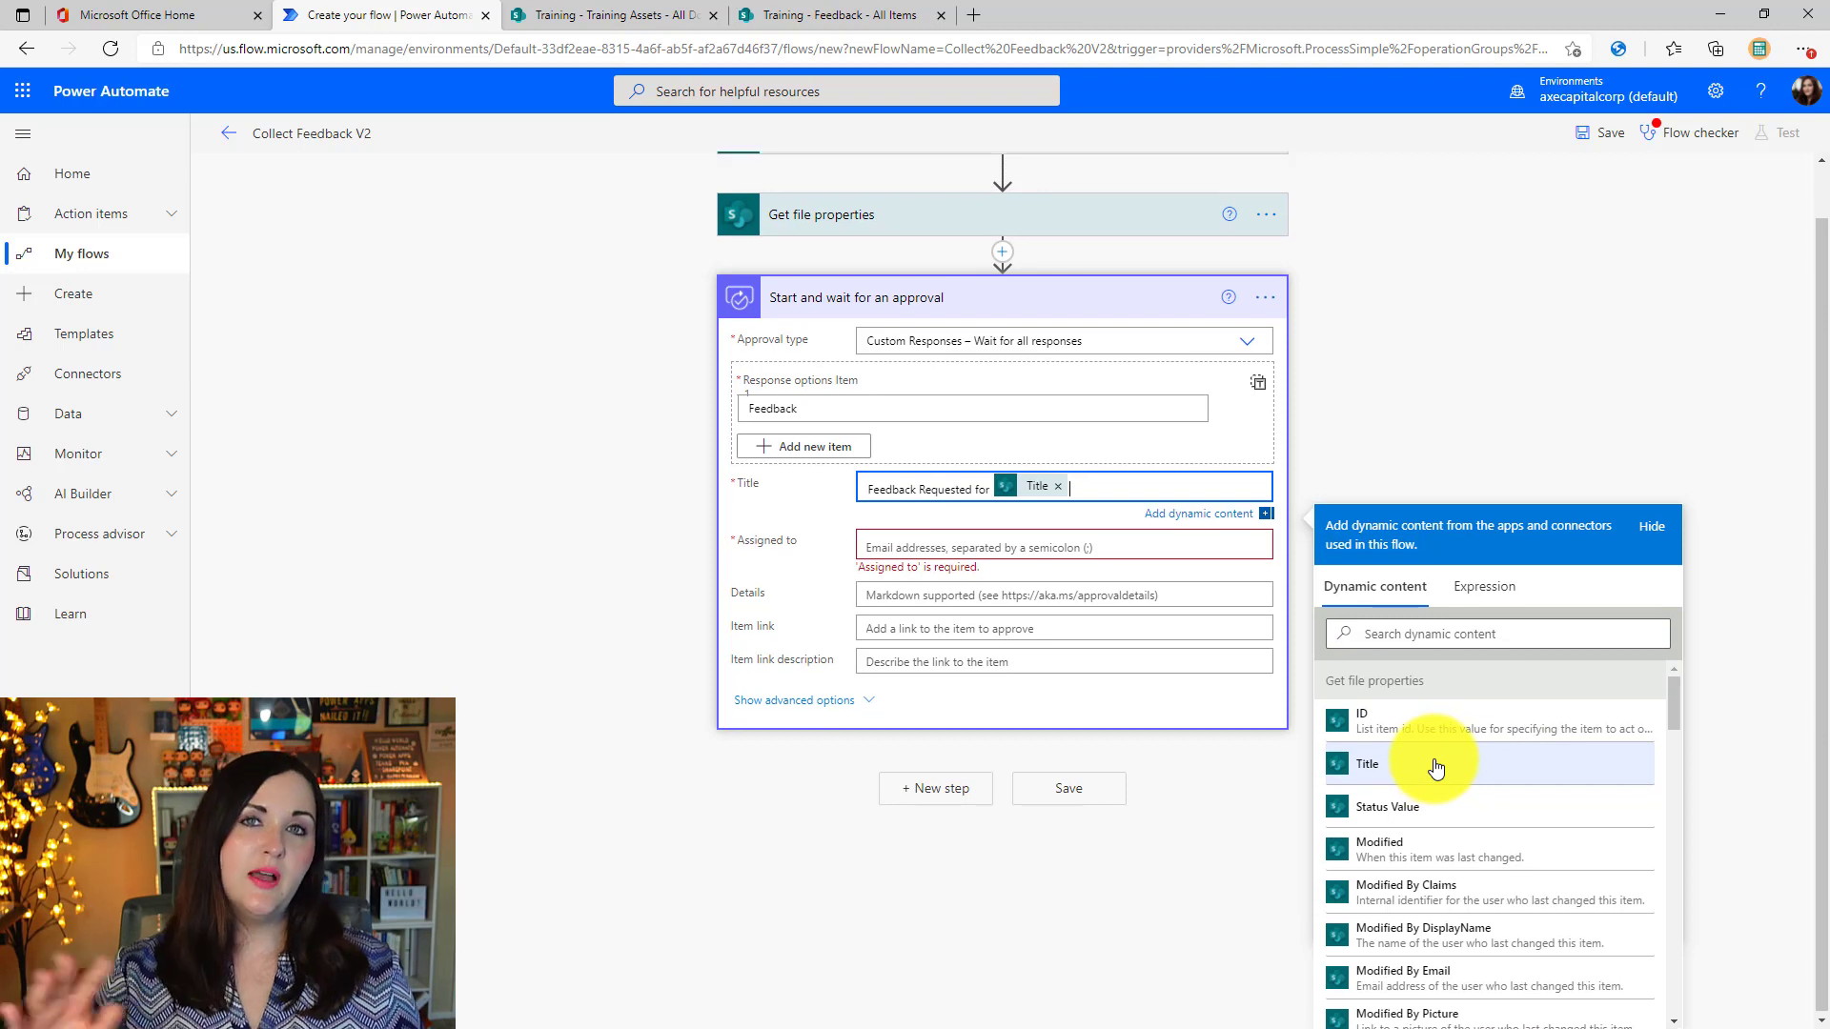
Assign the approval to the file's Assigned To person.
{"action": "left_click", "coordinate": [1017, 540]}
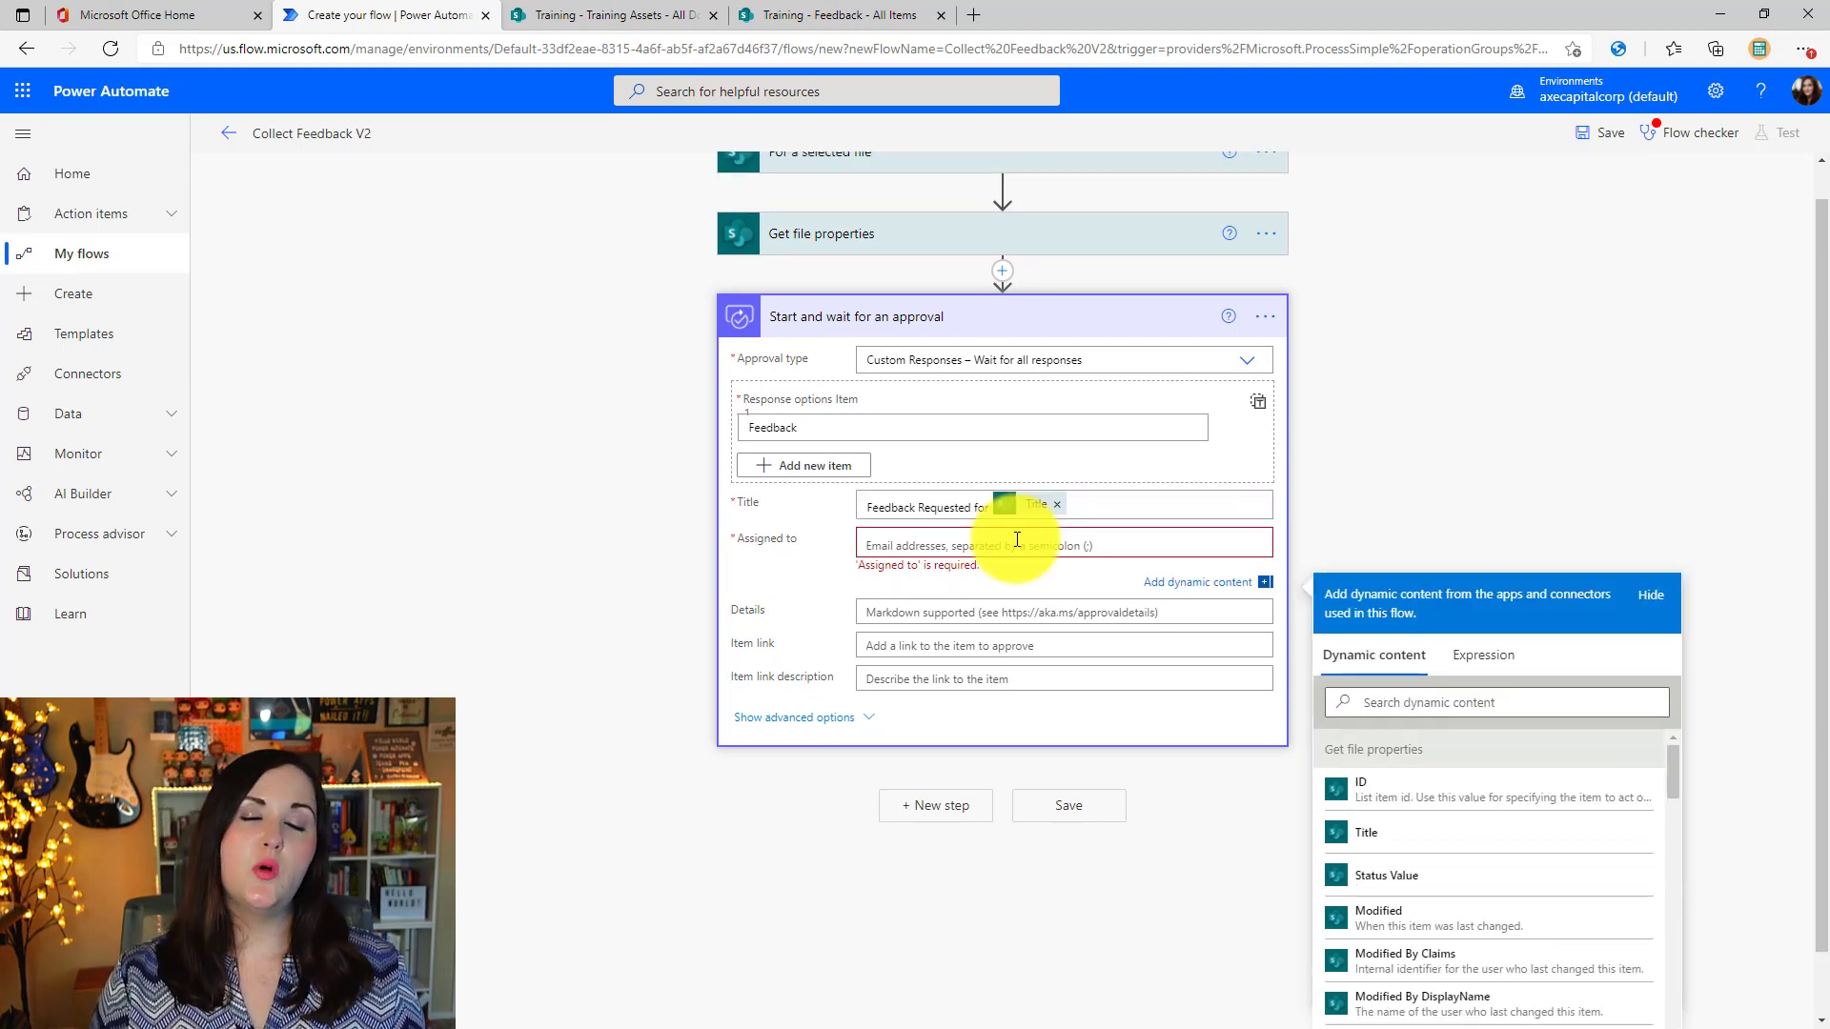
{"action": "scroll", "coordinate": [529, 604], "scroll_direction": "up", "scroll_amount": 1}
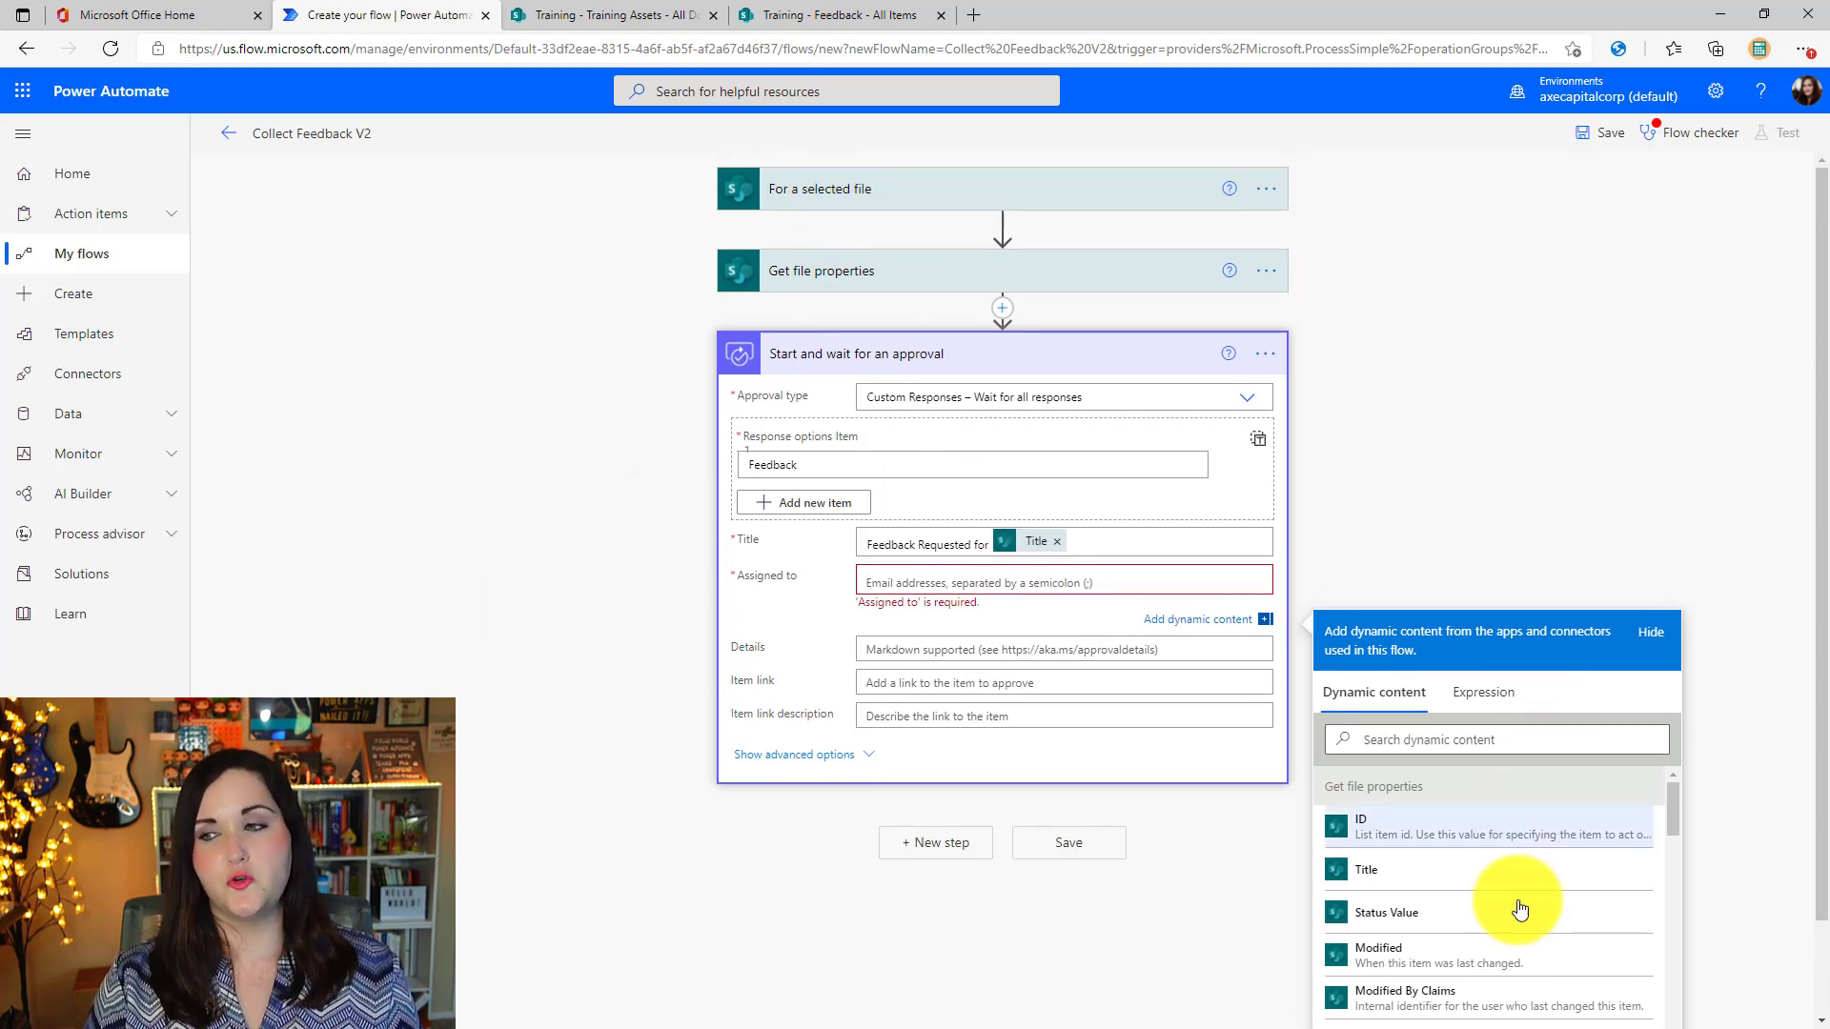
{"action": "scroll", "coordinate": [1658, 681], "scroll_direction": "down", "scroll_amount": 3}
{"action": "scroll", "coordinate": [1658, 682], "scroll_direction": "down", "scroll_amount": 15}
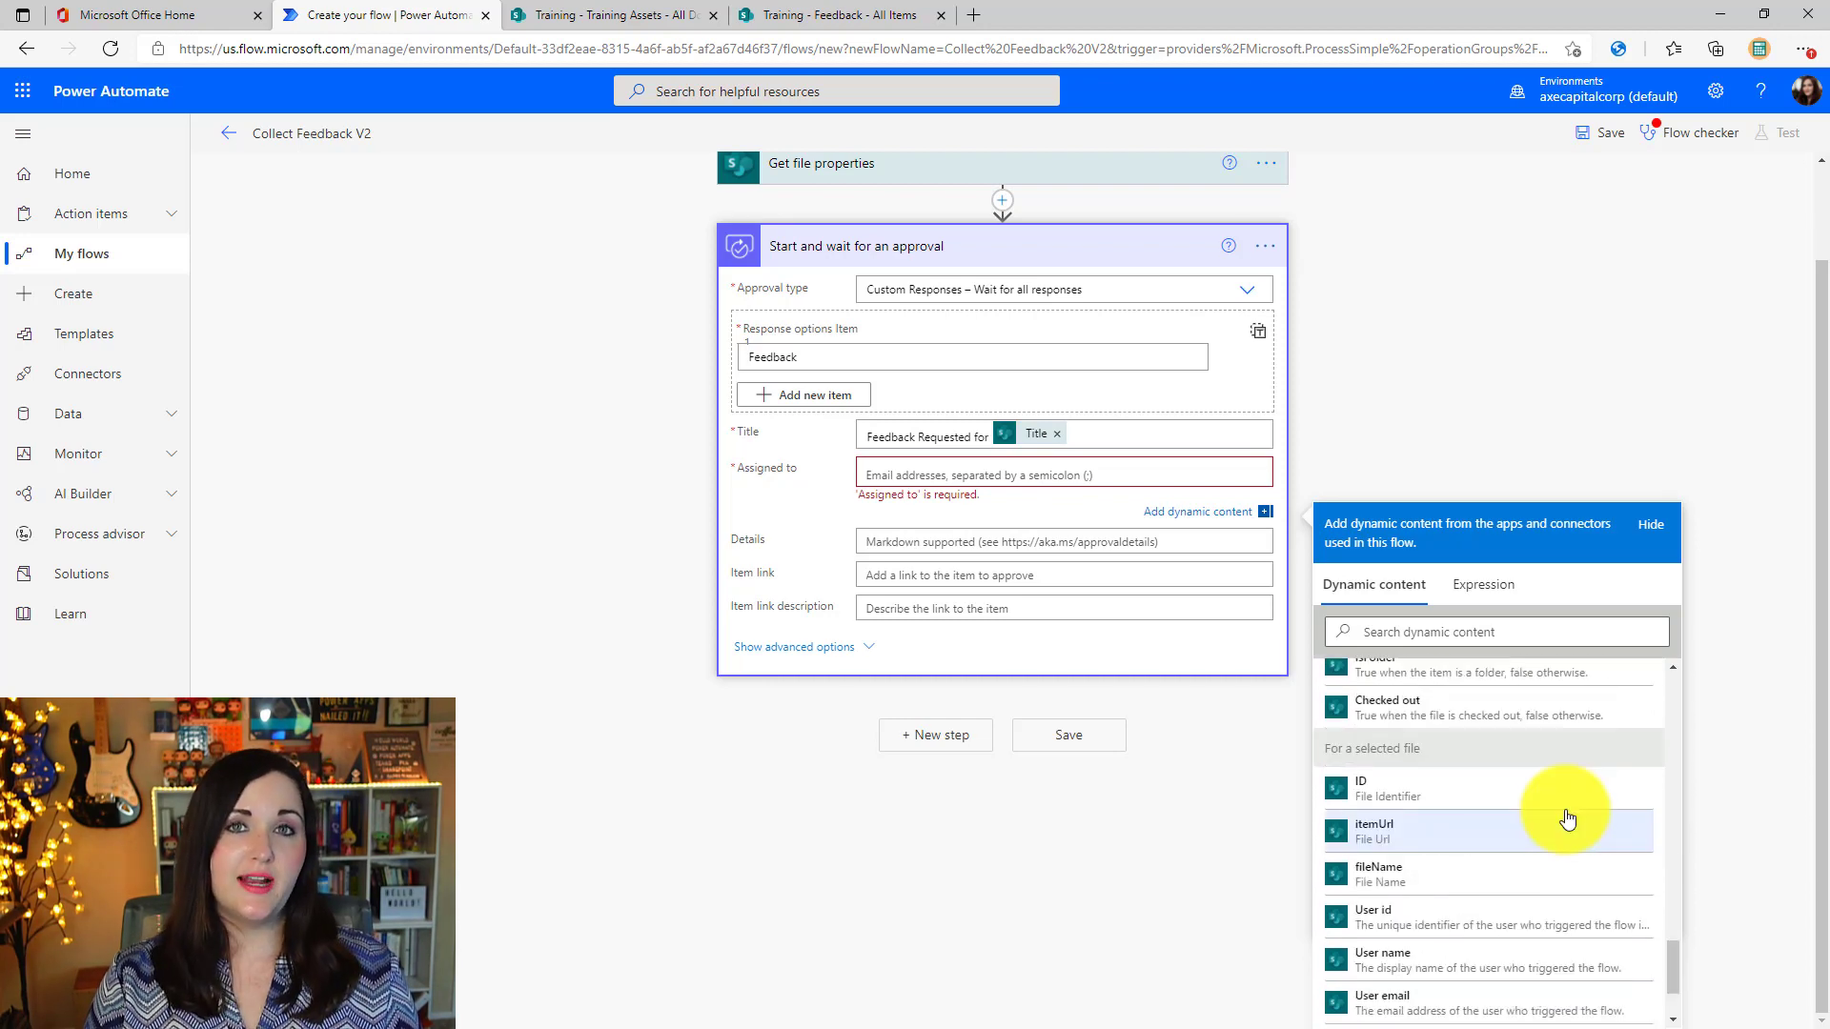
{"action": "scroll", "coordinate": [1564, 825], "scroll_direction": "down", "scroll_amount": 3}
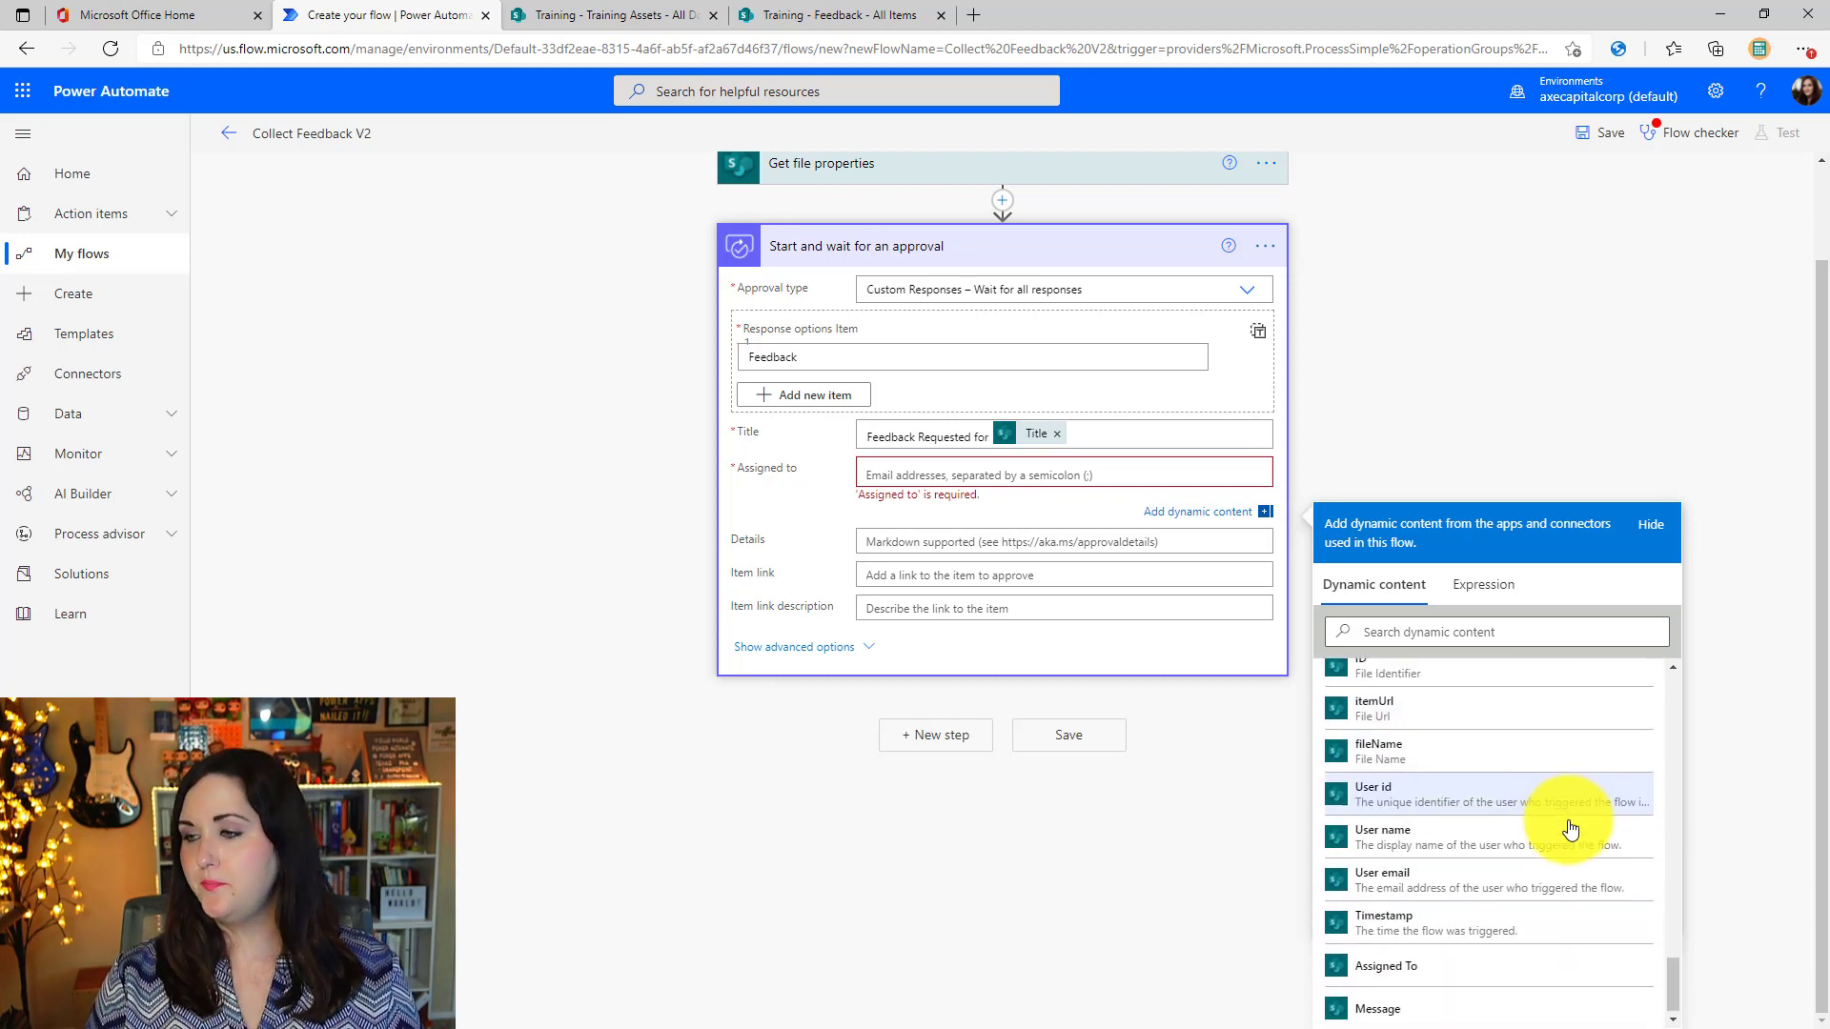
{"action": "left_click", "coordinate": [1452, 966]}
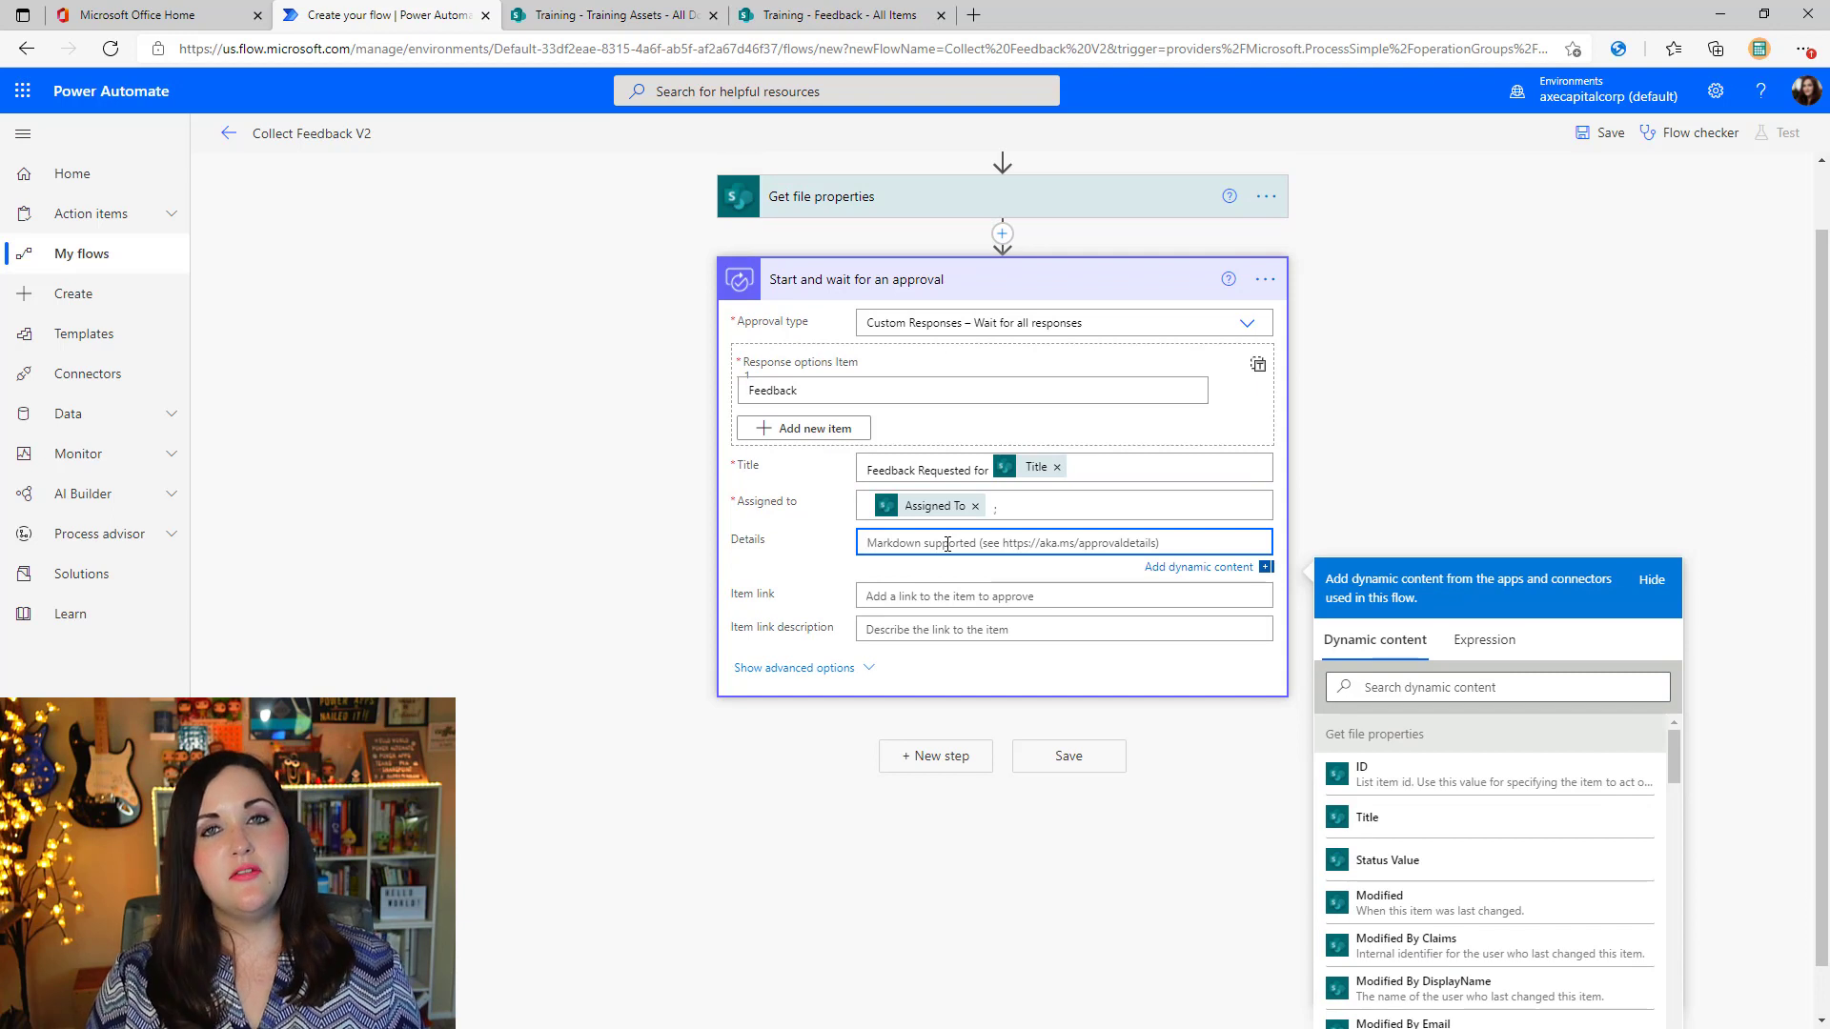
Use the file's Message as the approval details.
{"action": "scroll", "coordinate": [1601, 610], "scroll_direction": "down", "scroll_amount": 1}
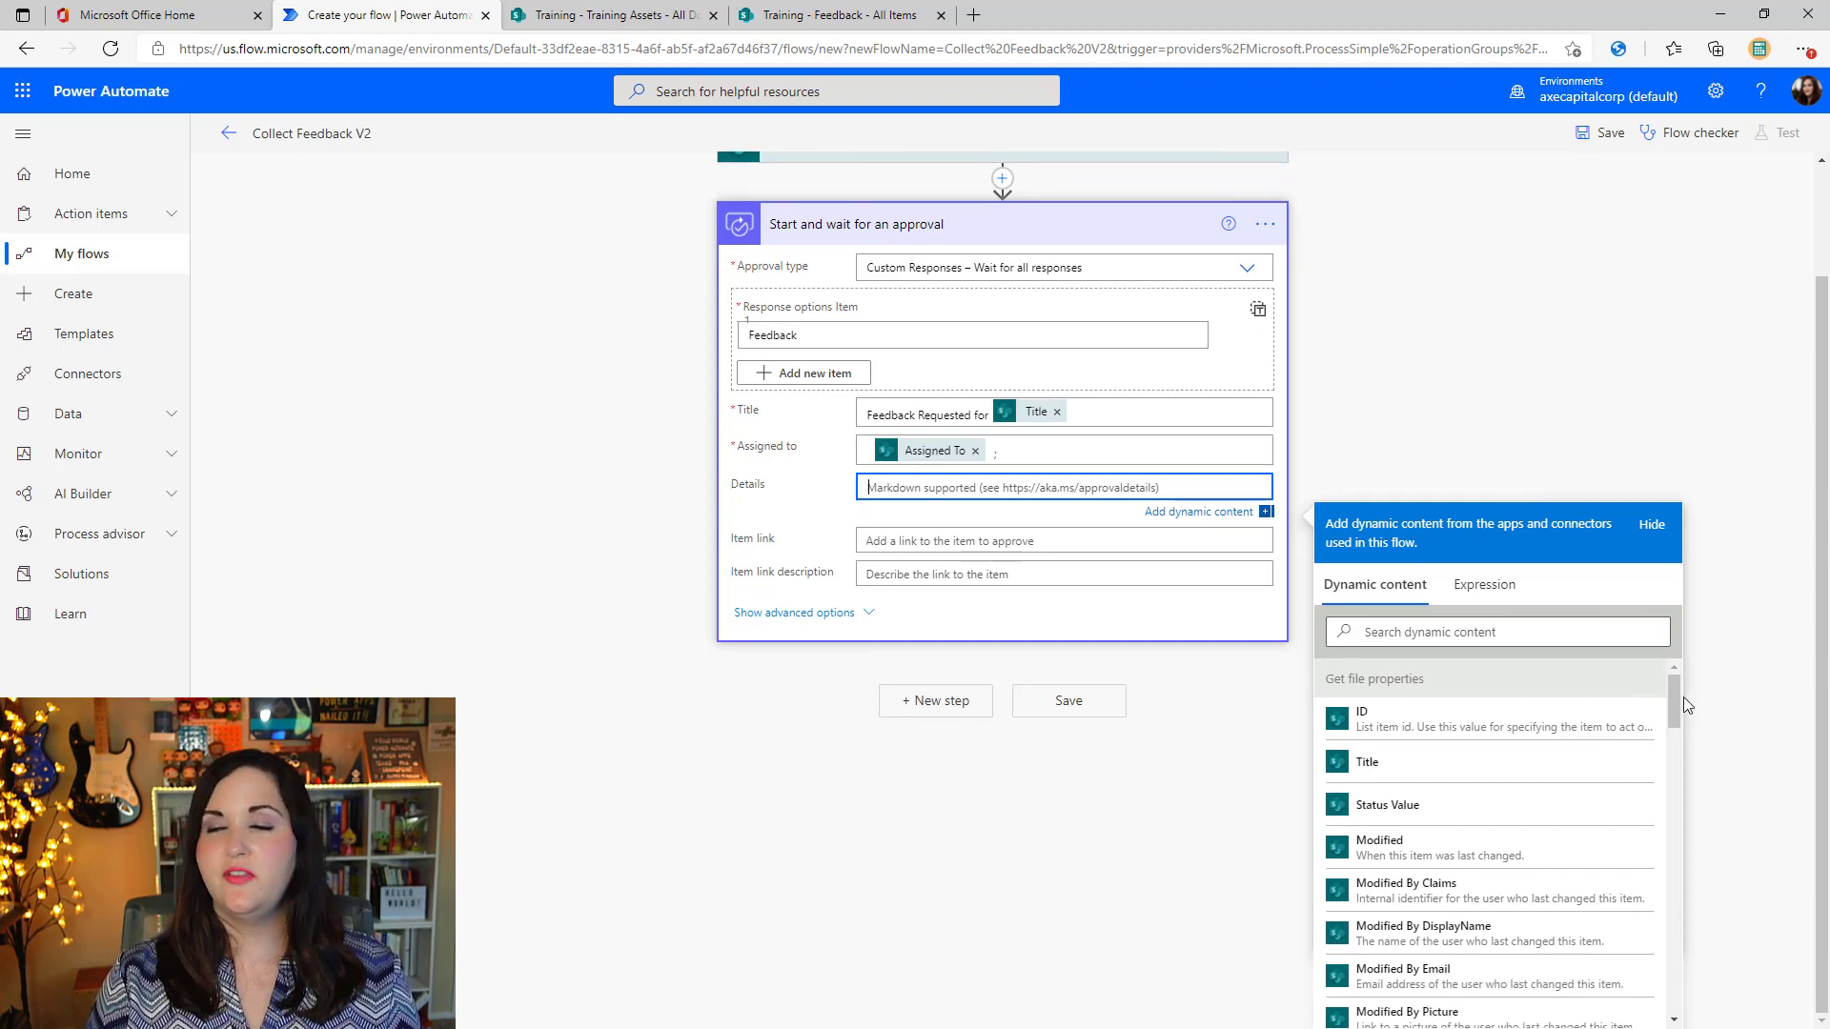
{"action": "left_click_drag", "start_coordinate": [1684, 696], "coordinate": [1687, 805]}
{"action": "left_click_drag", "start_coordinate": [1674, 710], "coordinate": [1674, 991]}
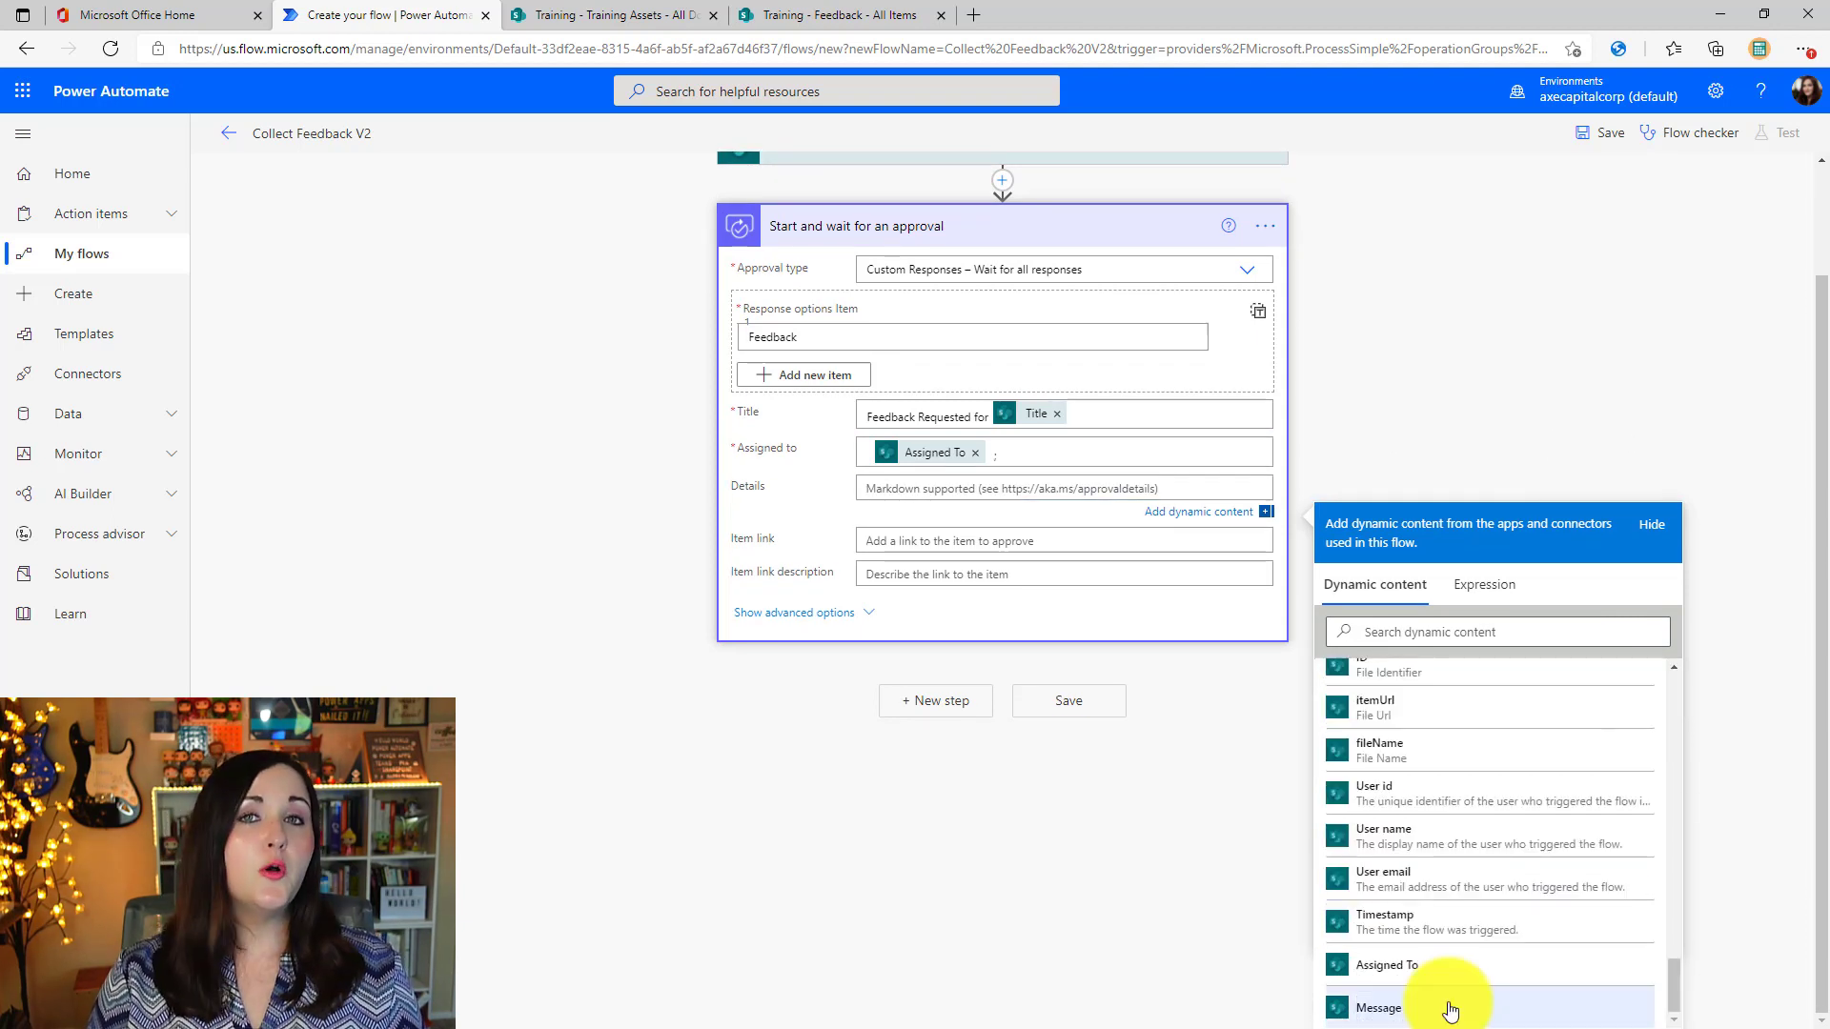
{"action": "left_click", "coordinate": [1450, 1008]}
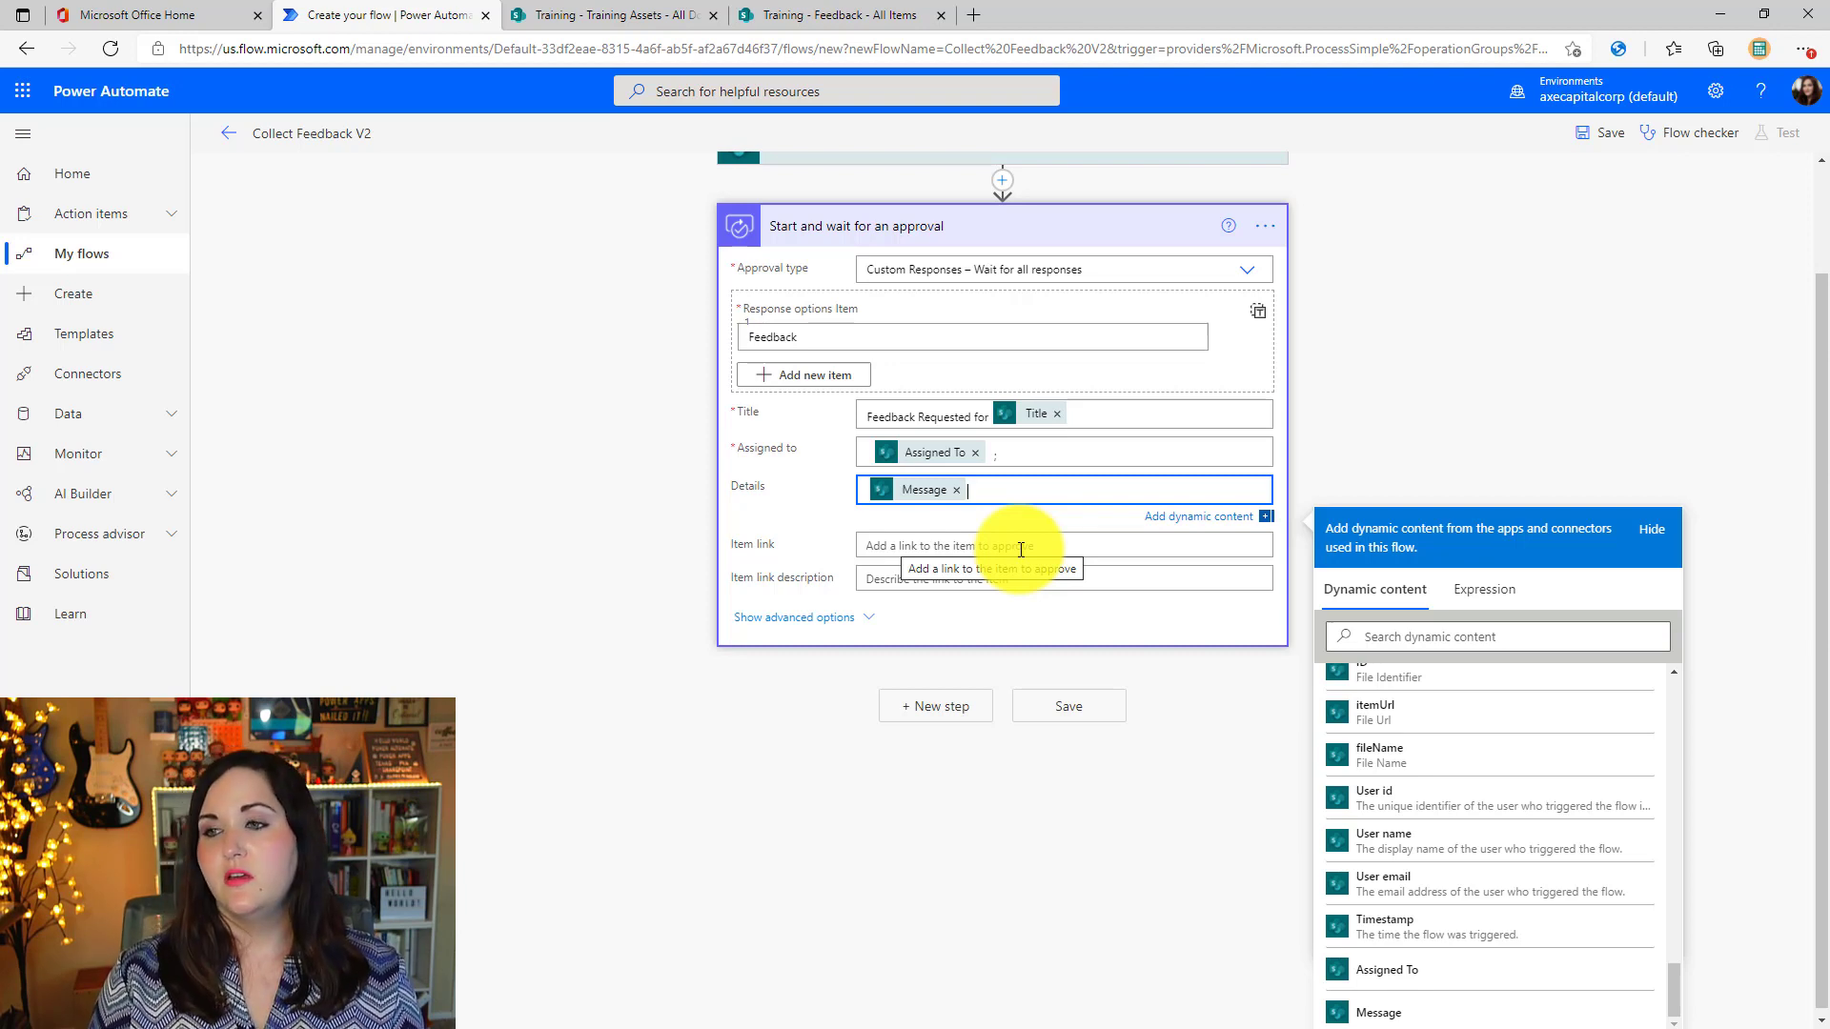
Set the item link to Link to item, with the file's Title as its description.
{"action": "left_click", "coordinate": [1021, 550]}
{"action": "left_click", "coordinate": [1461, 687]}
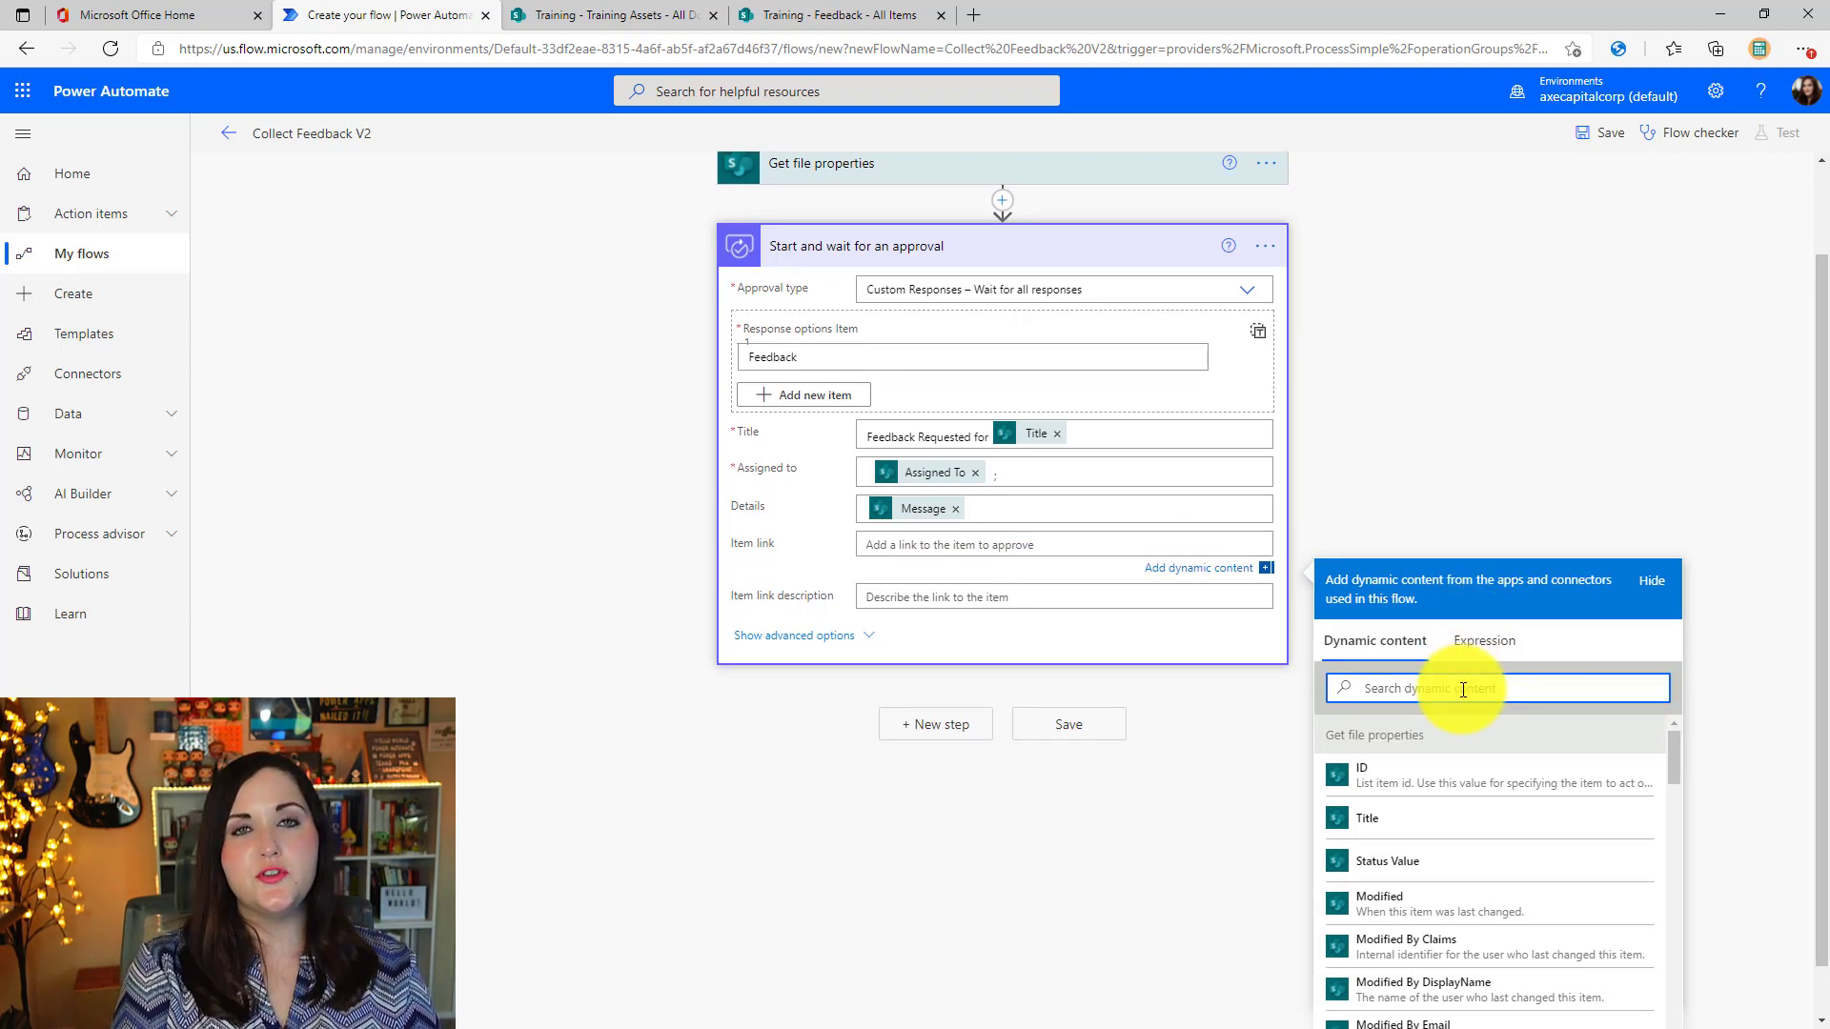
{"action": "type", "text": "link"}
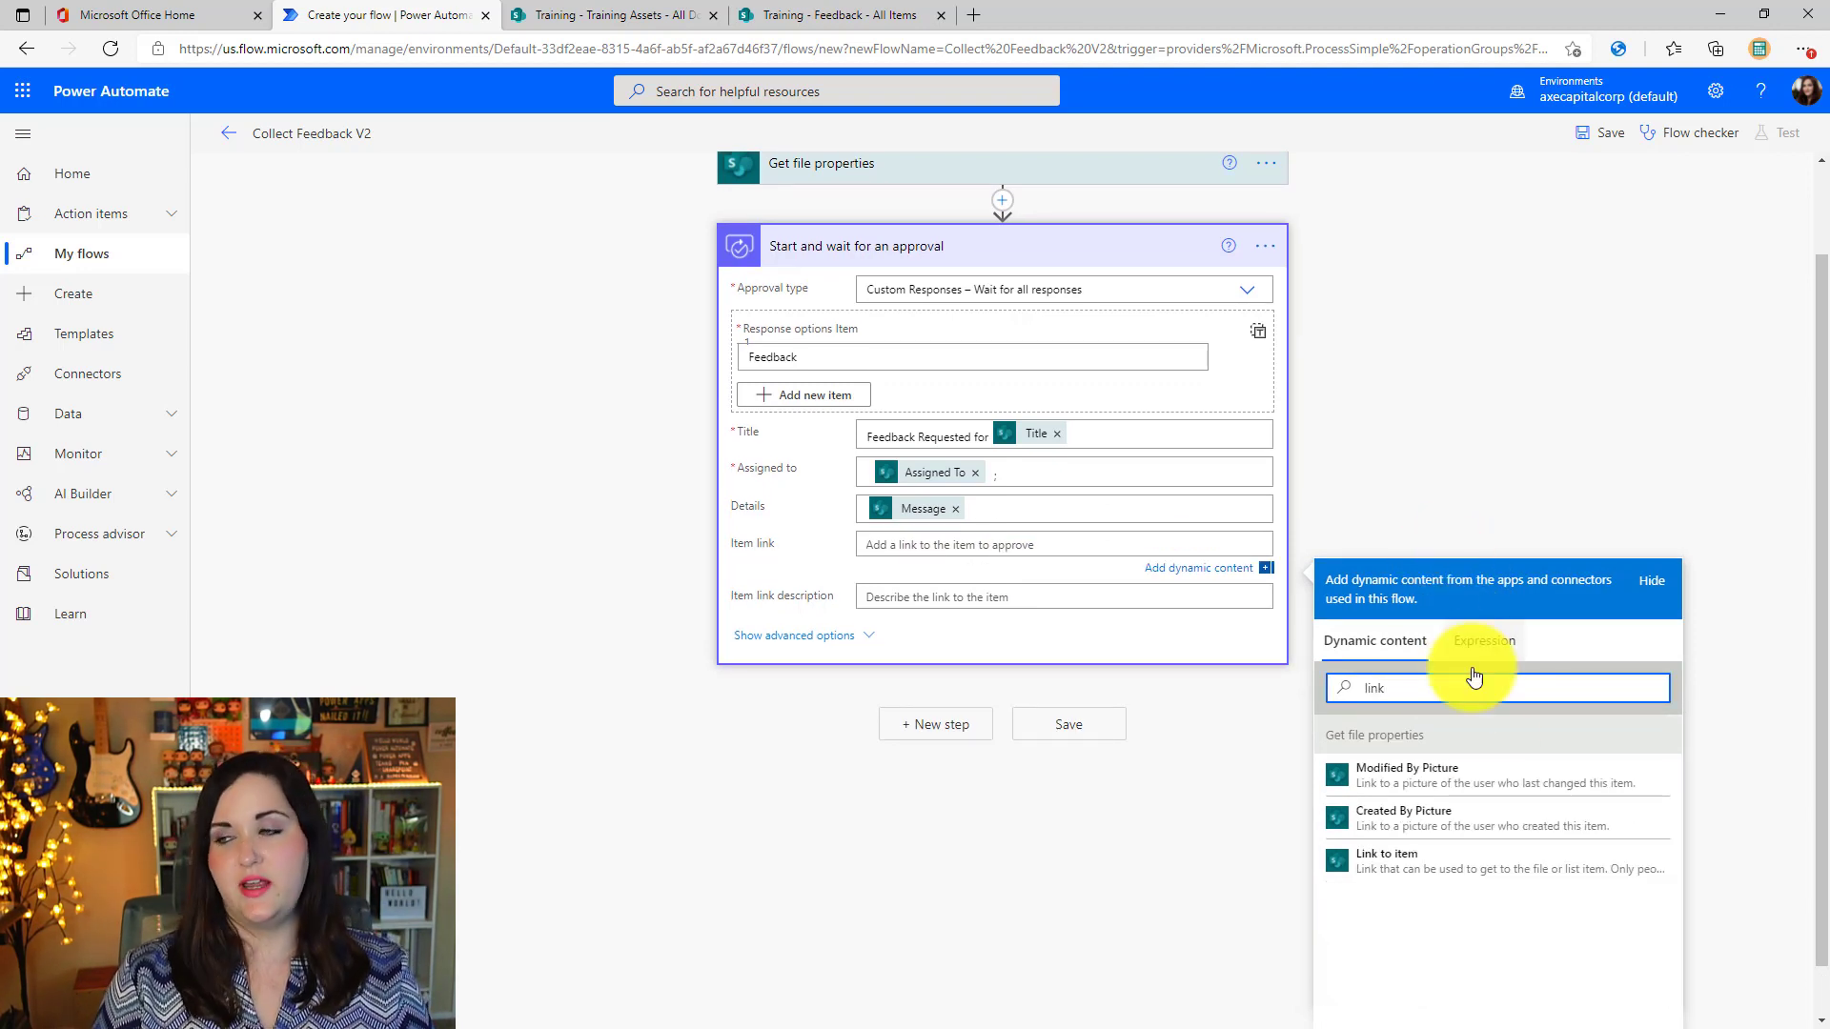
{"action": "left_click", "coordinate": [1508, 870]}
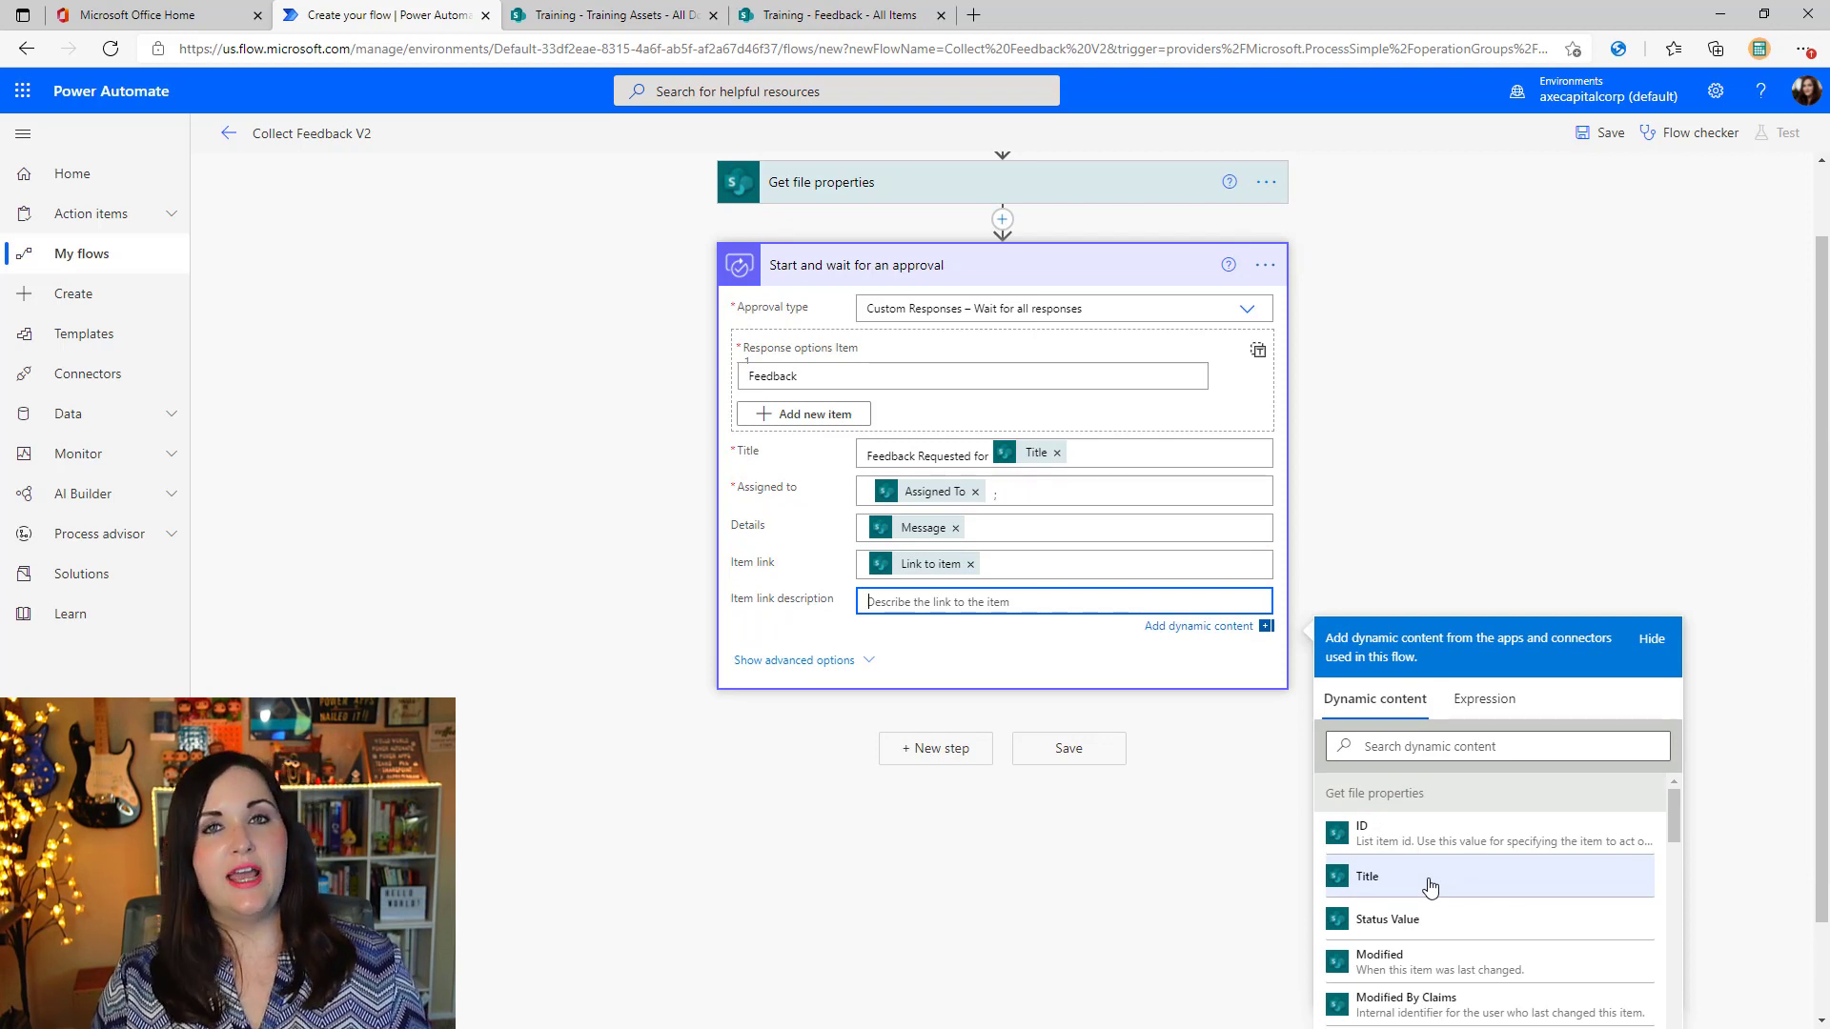
{"action": "left_click", "coordinate": [1431, 881]}
{"action": "left_click", "coordinate": [1521, 604]}
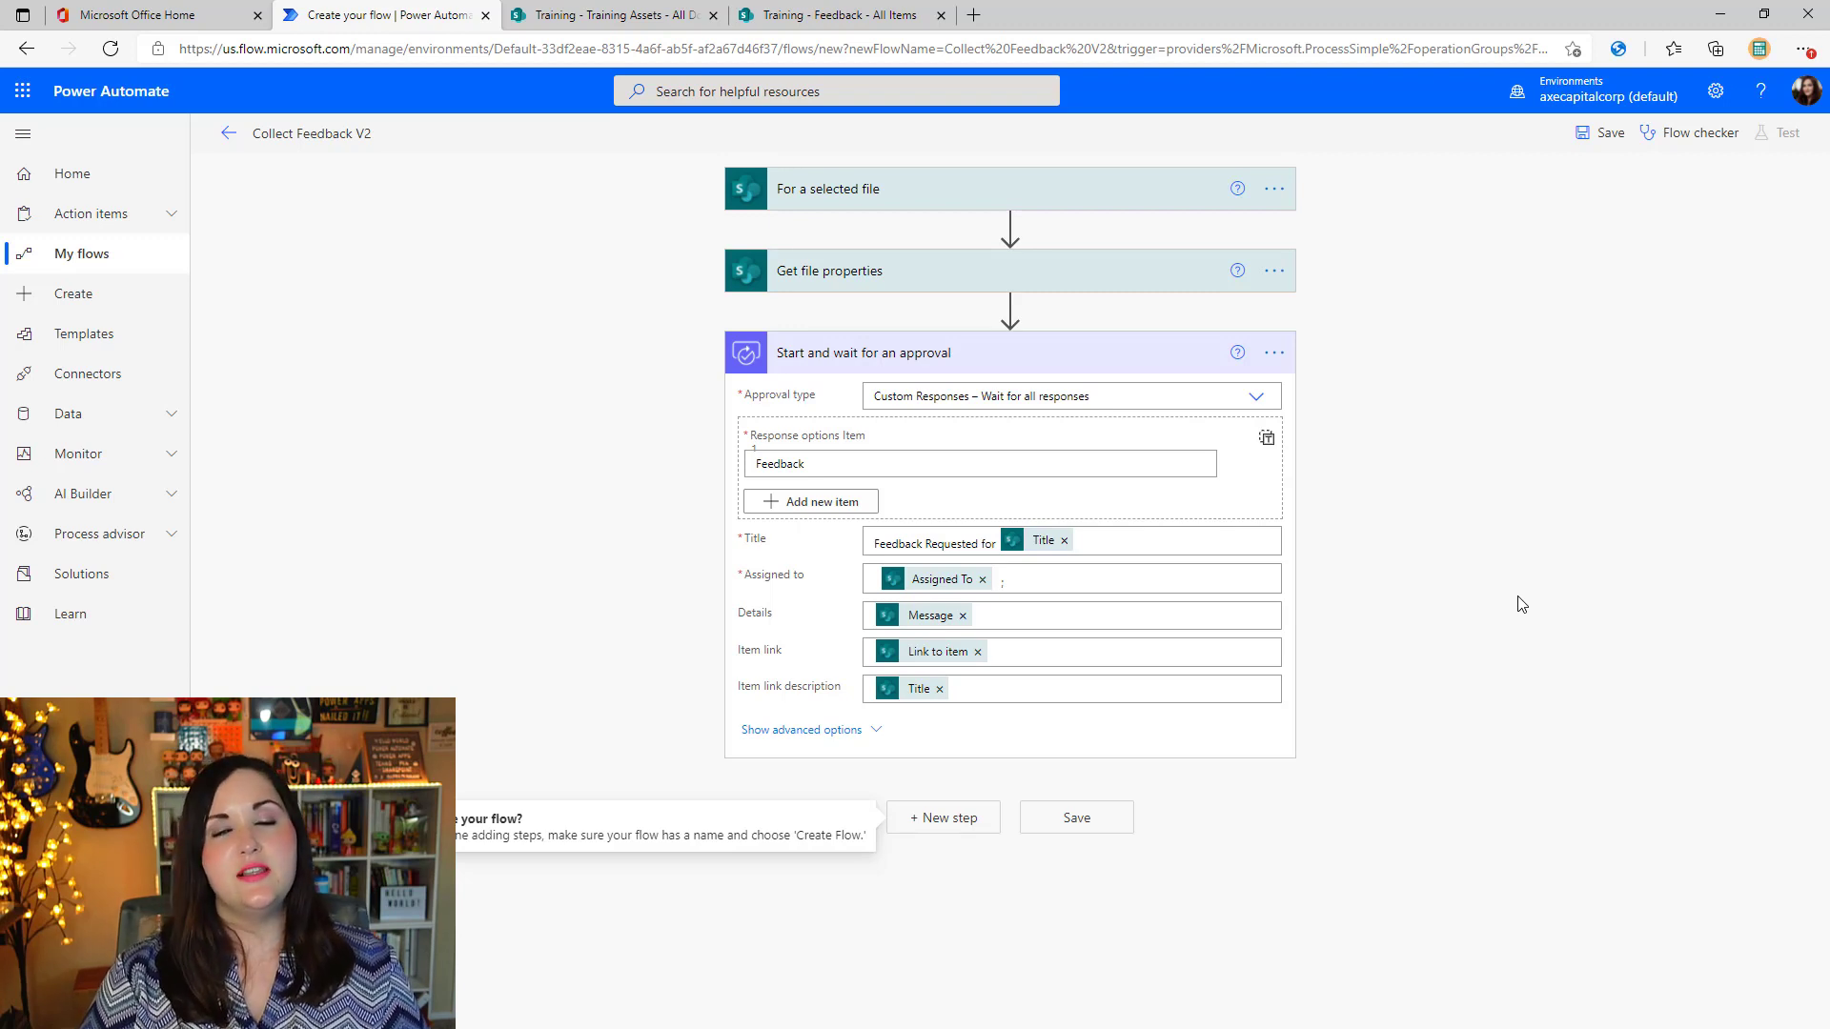
{"action": "left_click", "coordinate": [870, 11]}
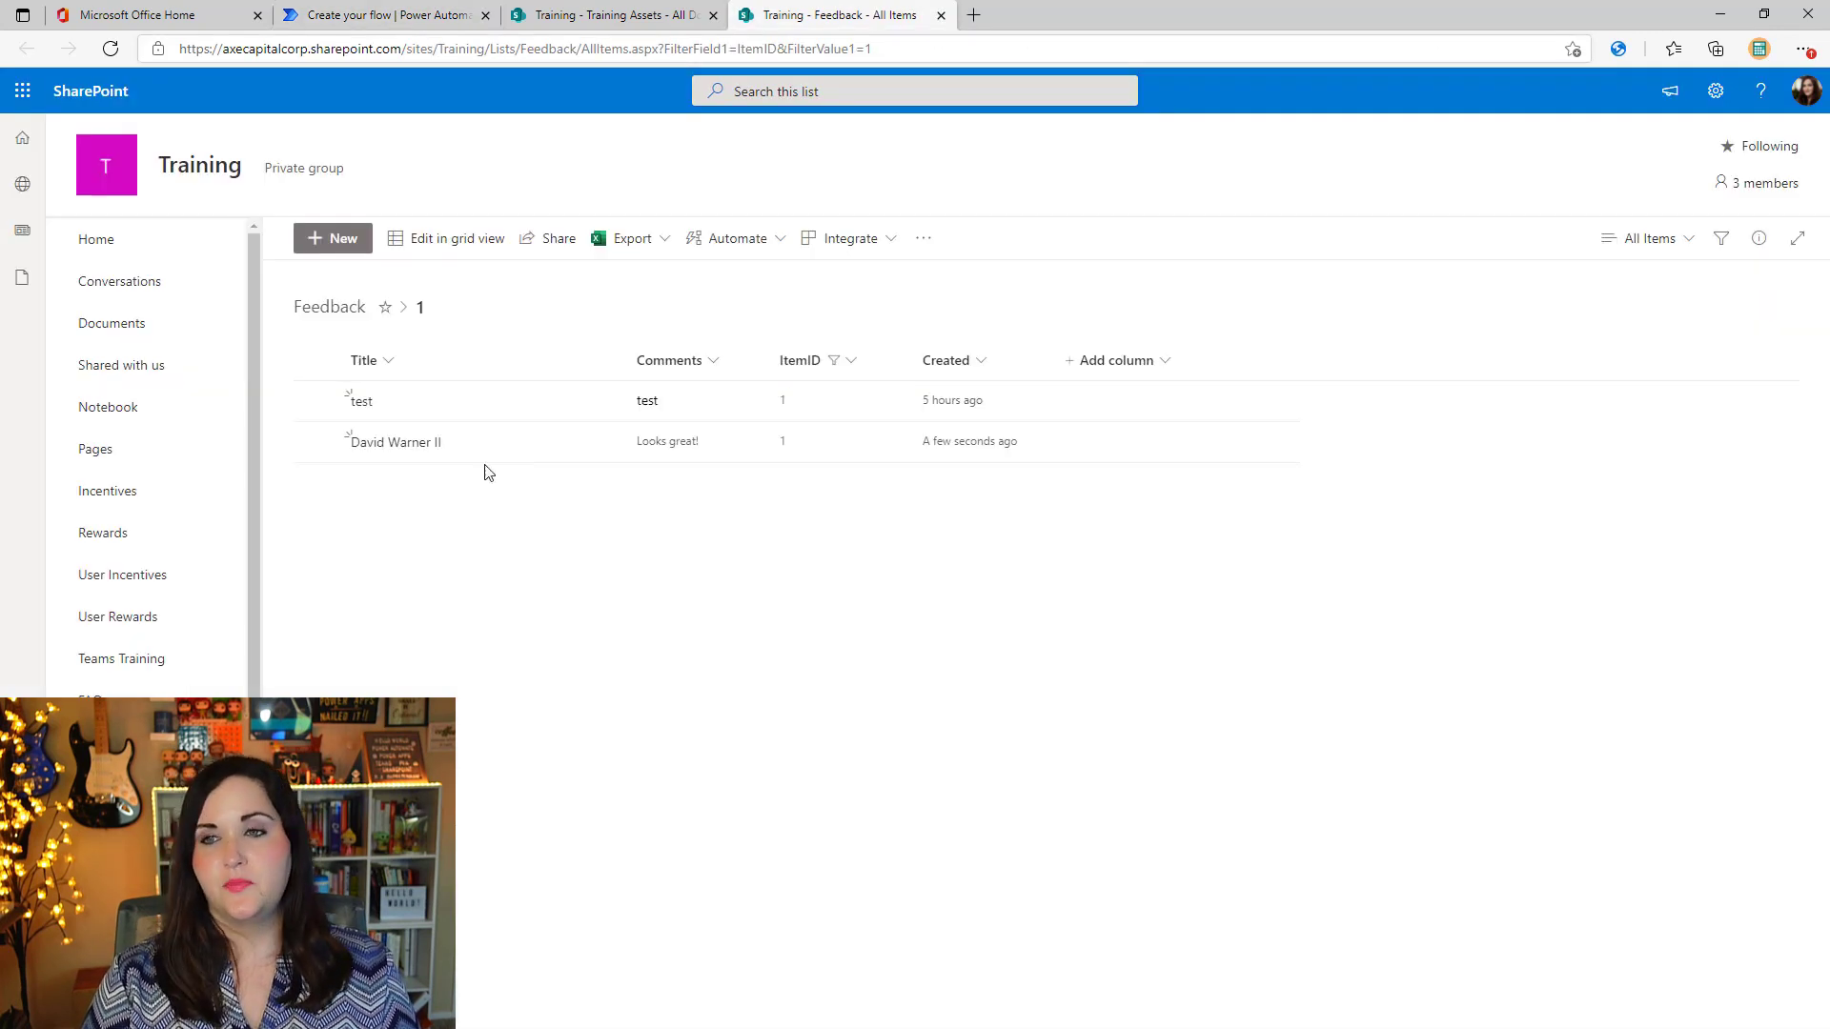
{"action": "left_click", "coordinate": [610, 15]}
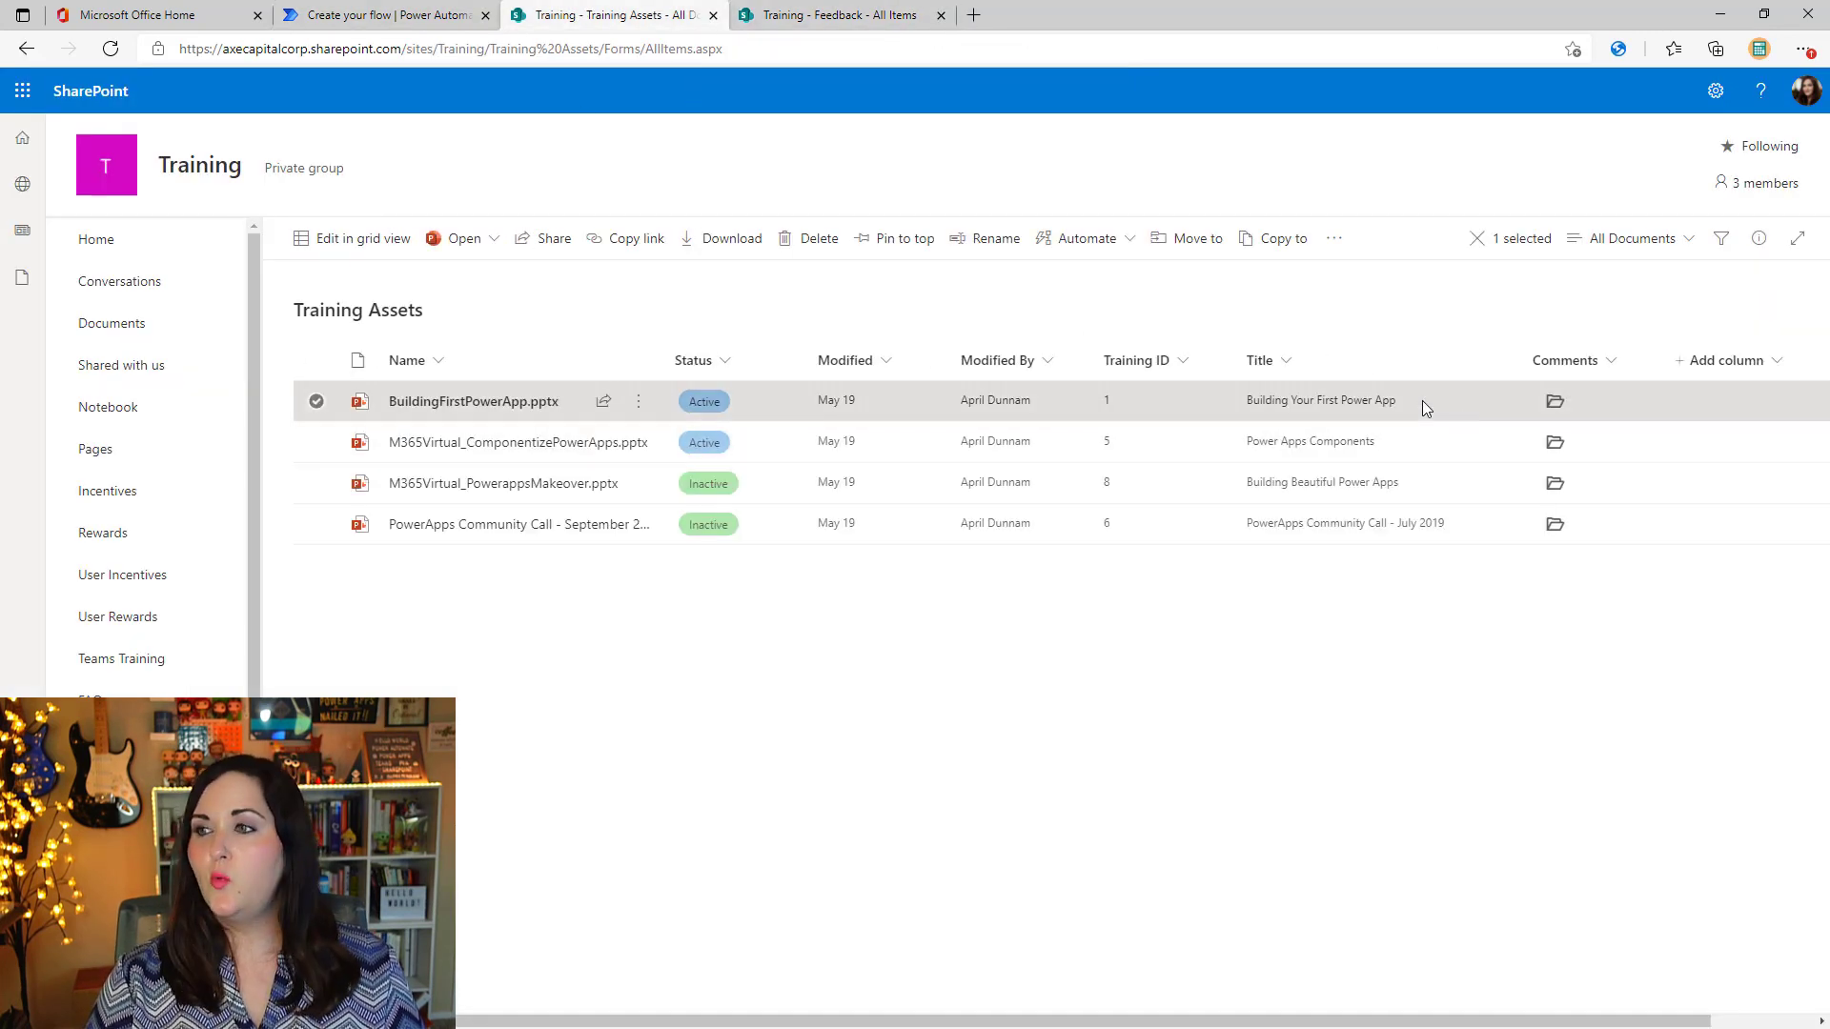
{"action": "left_click", "coordinate": [851, 14]}
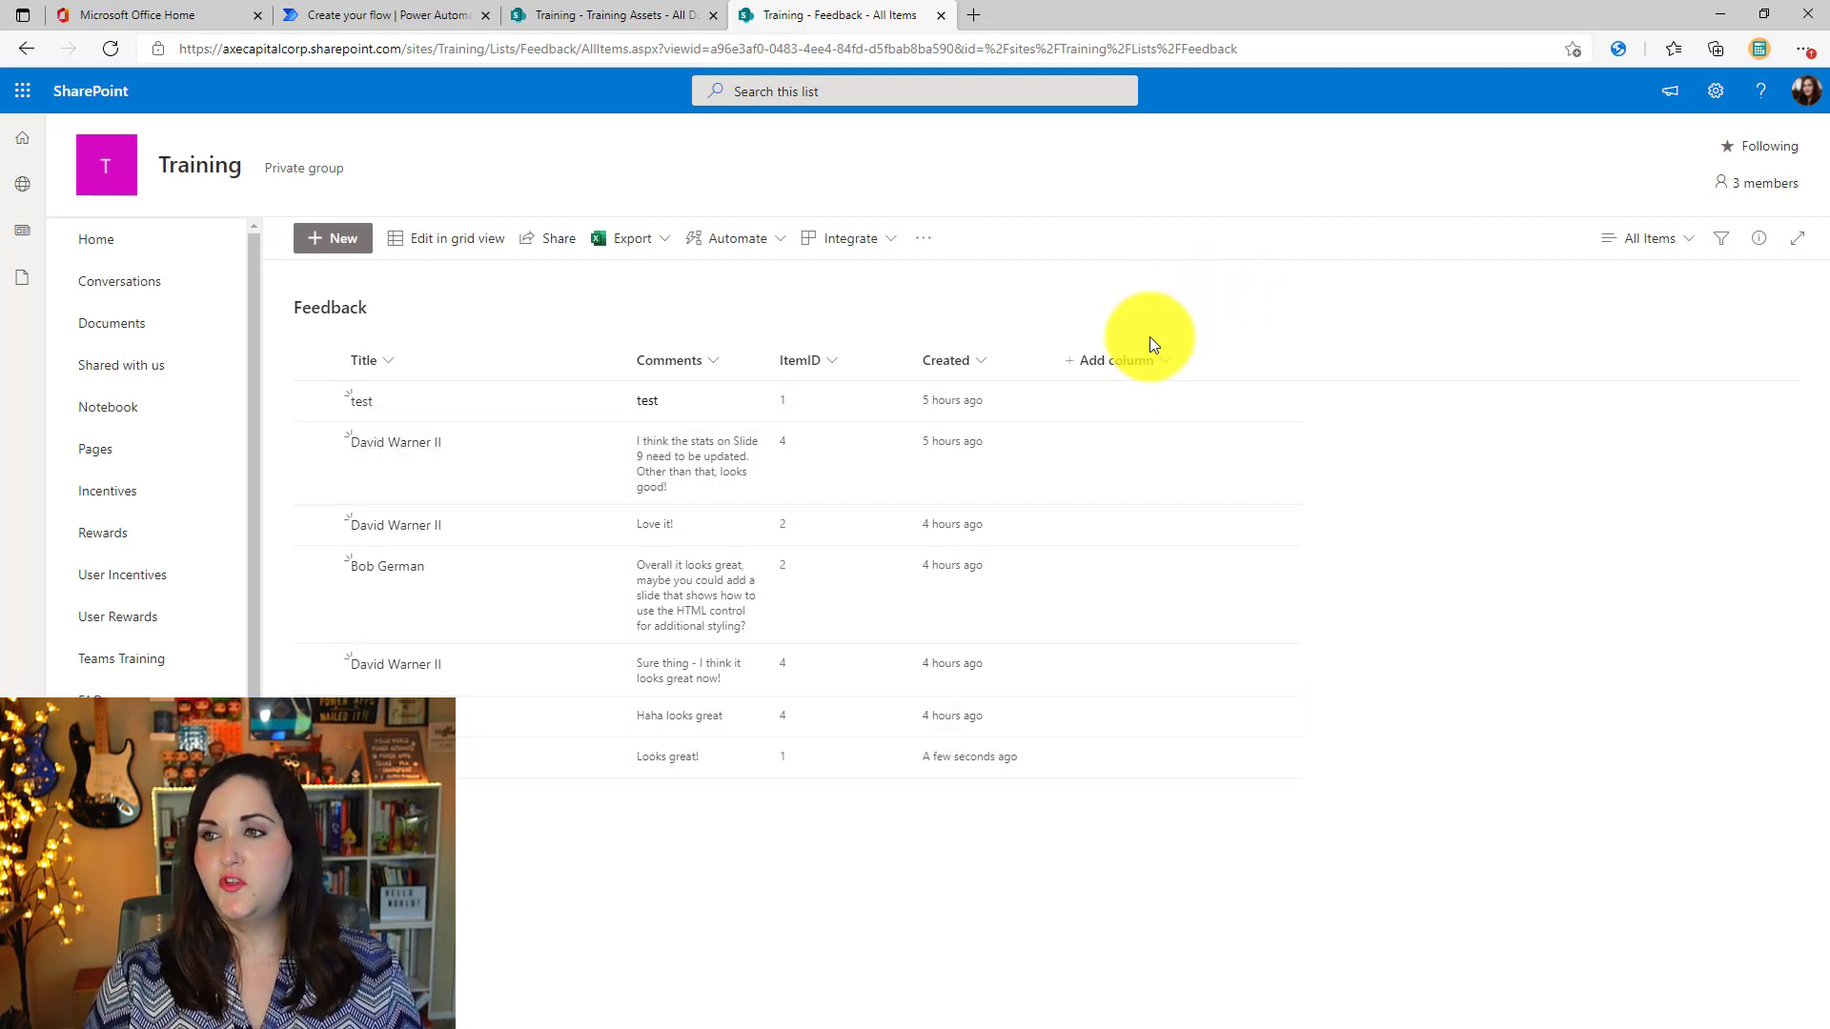
{"action": "left_click", "coordinate": [1144, 367]}
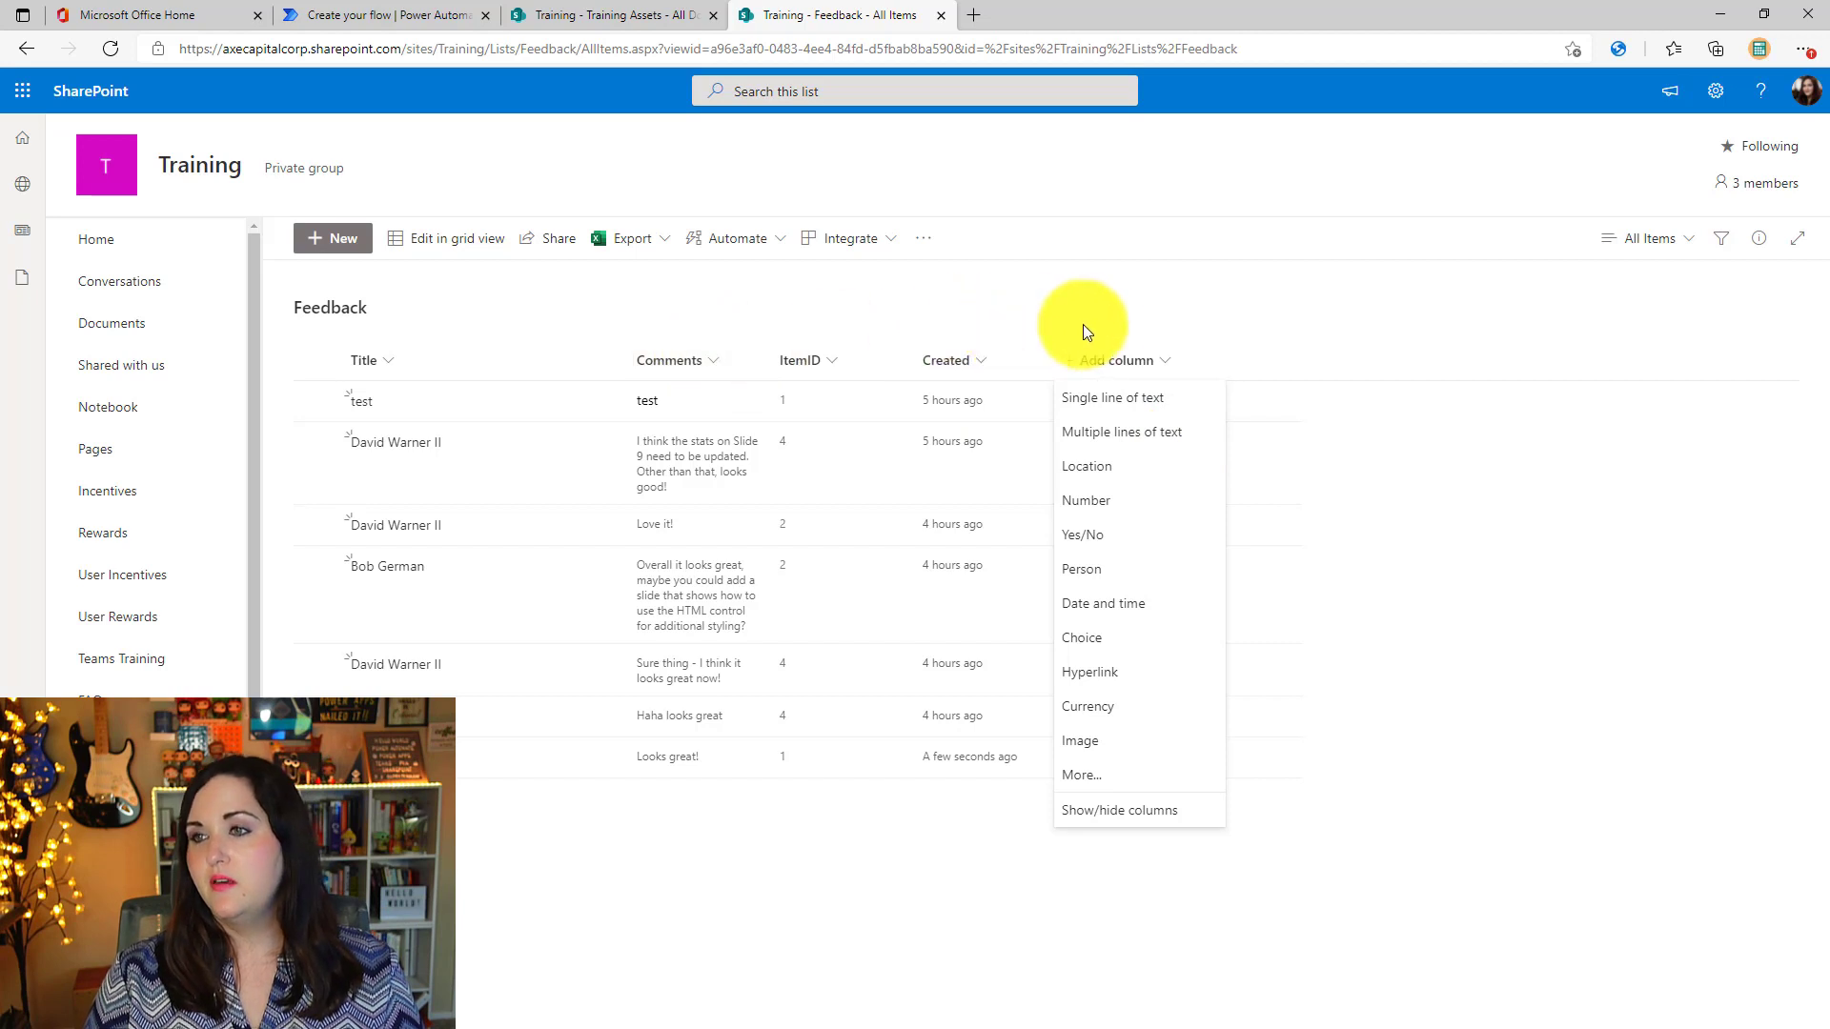
{"action": "left_click", "coordinate": [1111, 782]}
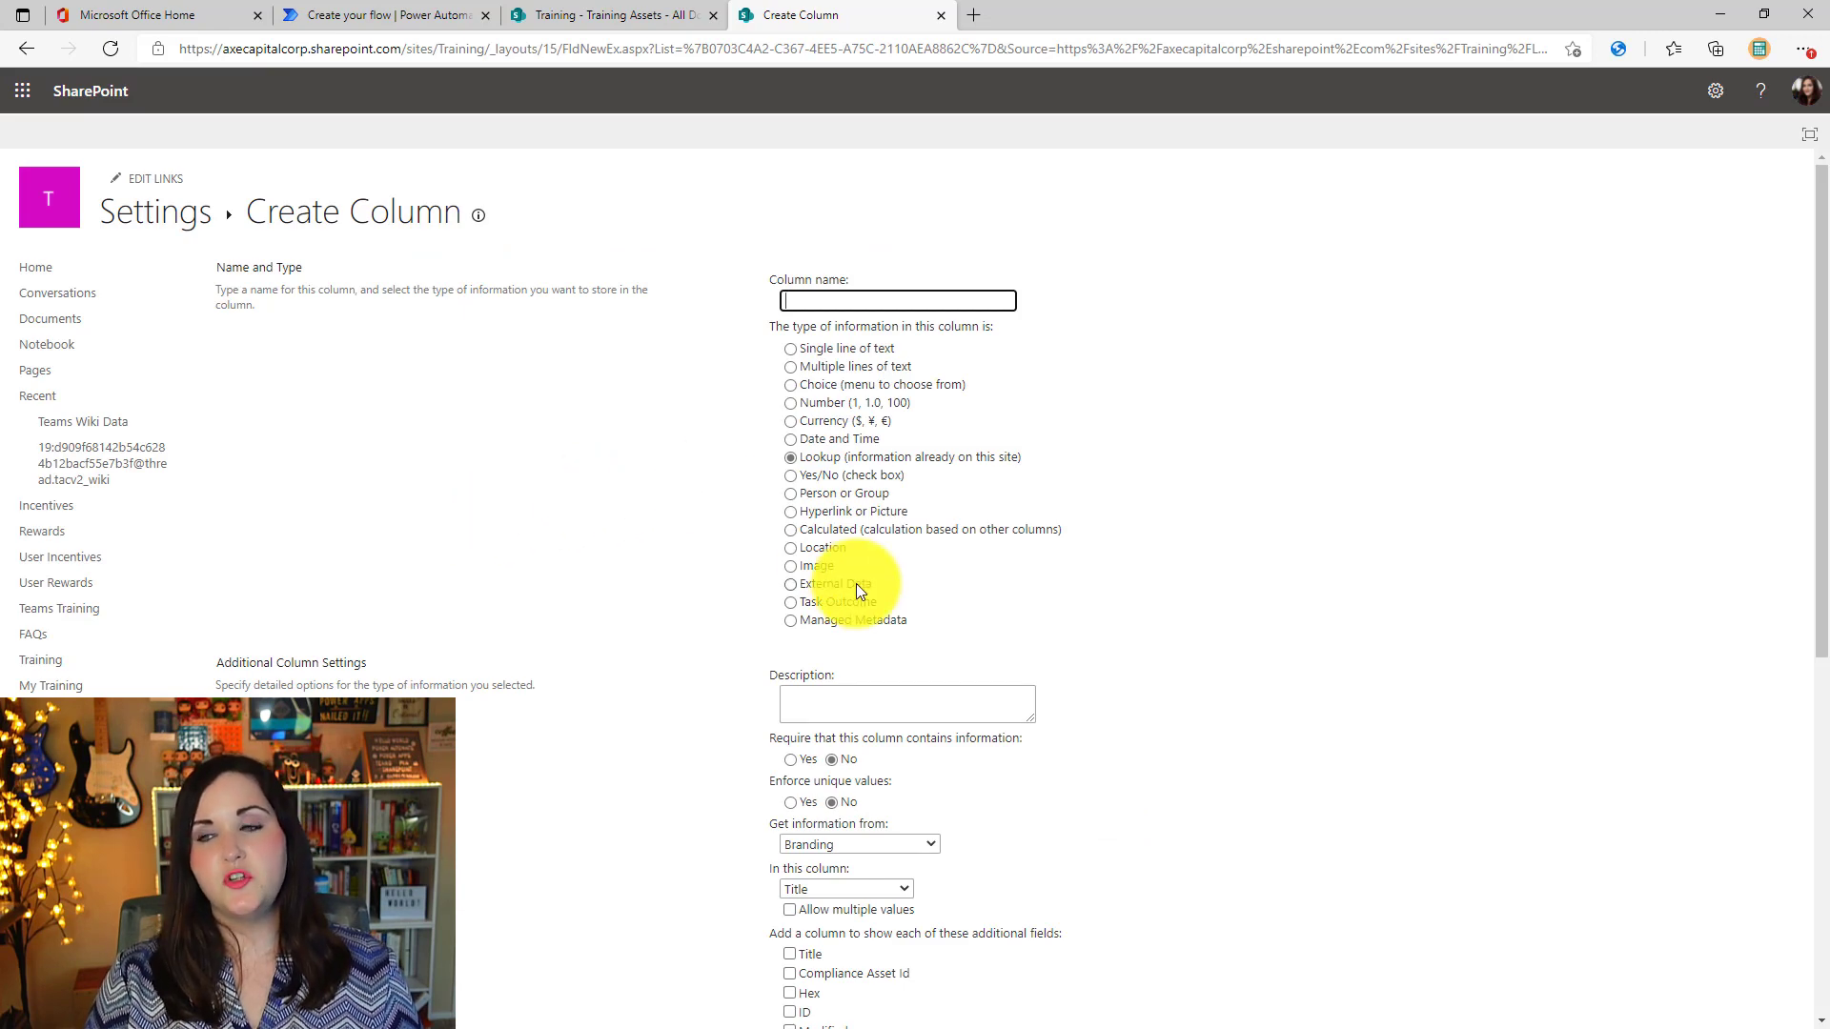
{"action": "scroll", "coordinate": [856, 583], "scroll_direction": "down", "scroll_amount": 4}
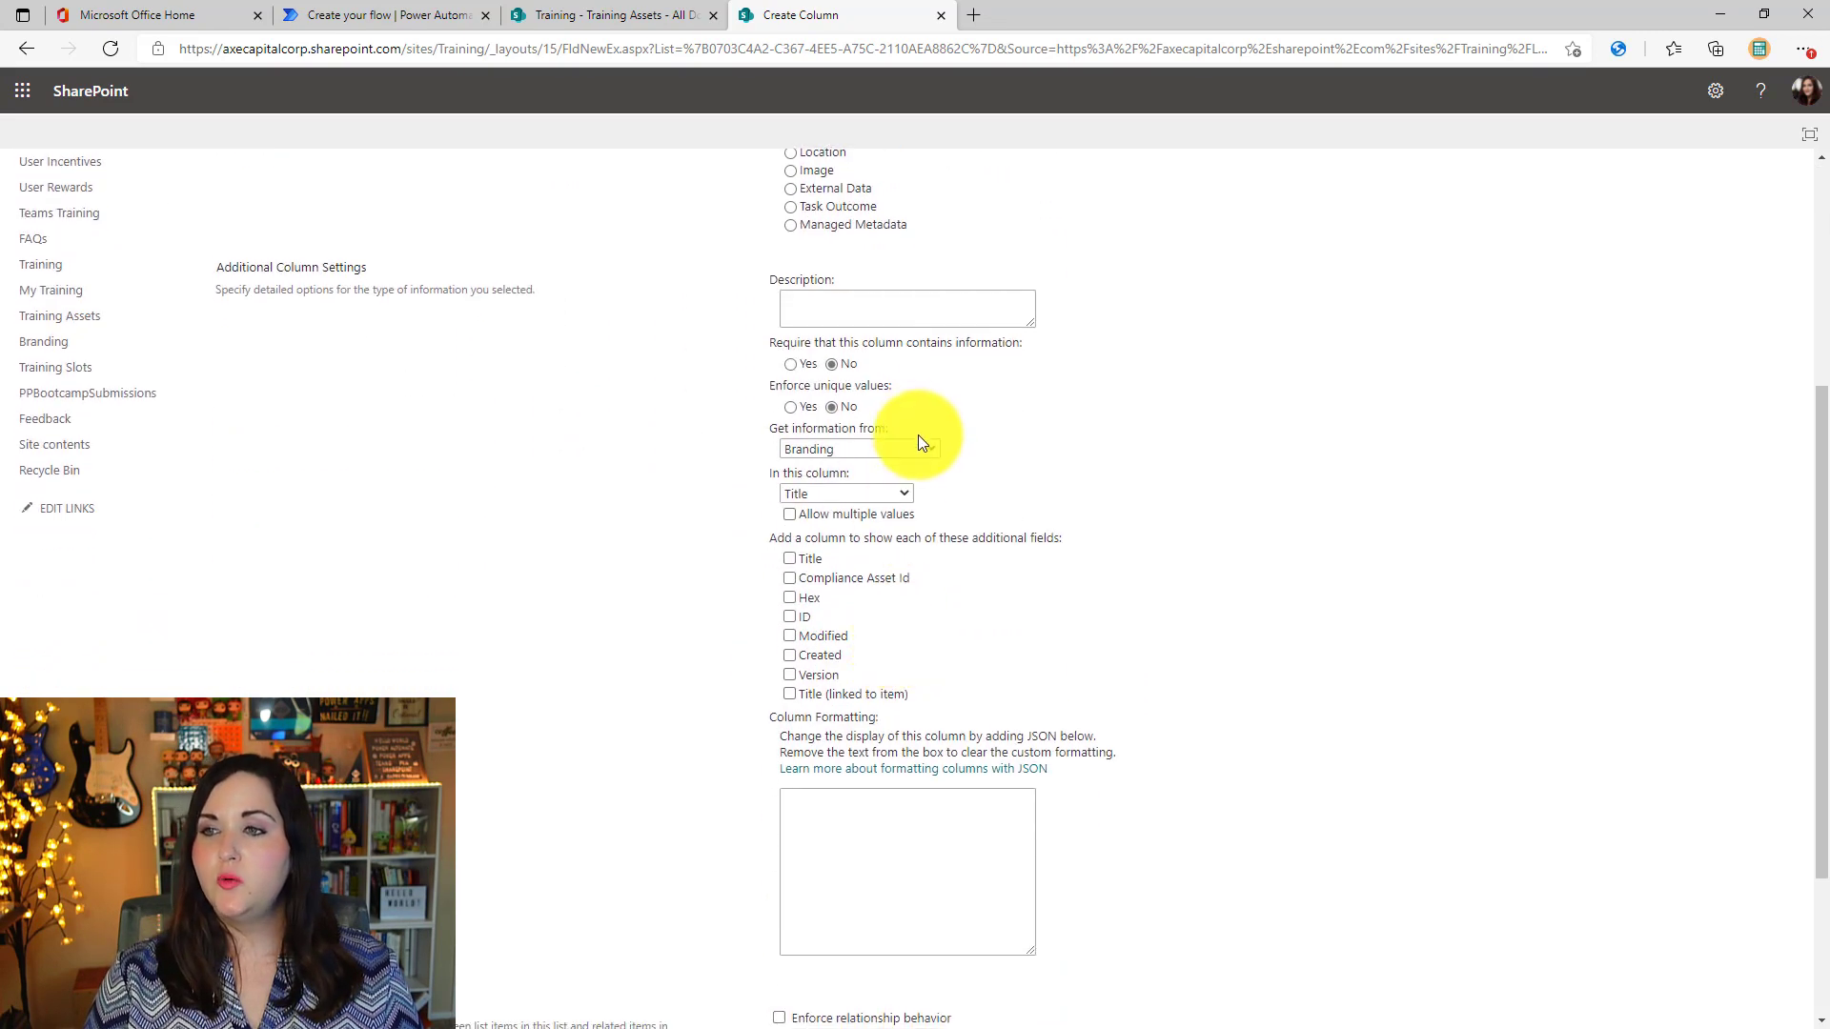
{"action": "left_click", "coordinate": [921, 449]}
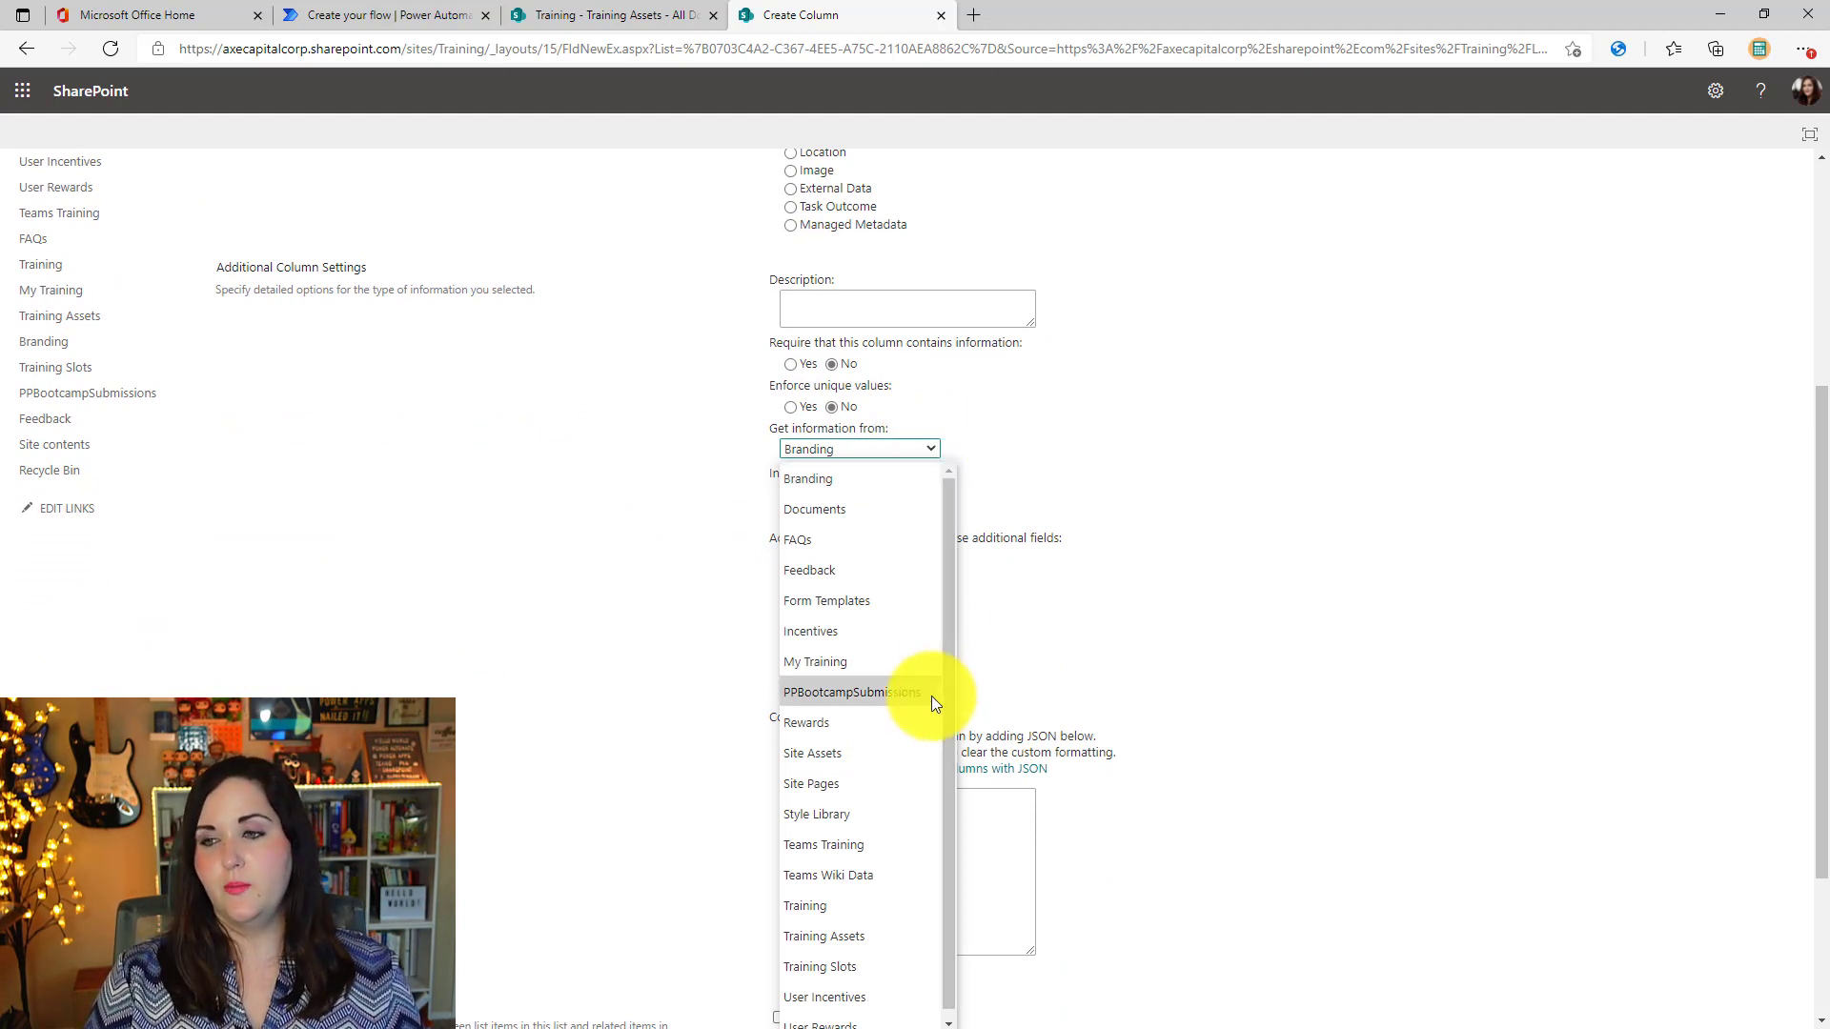
{"action": "scroll", "coordinate": [930, 696], "scroll_direction": "down", "scroll_amount": 2}
{"action": "left_click", "coordinate": [875, 690]}
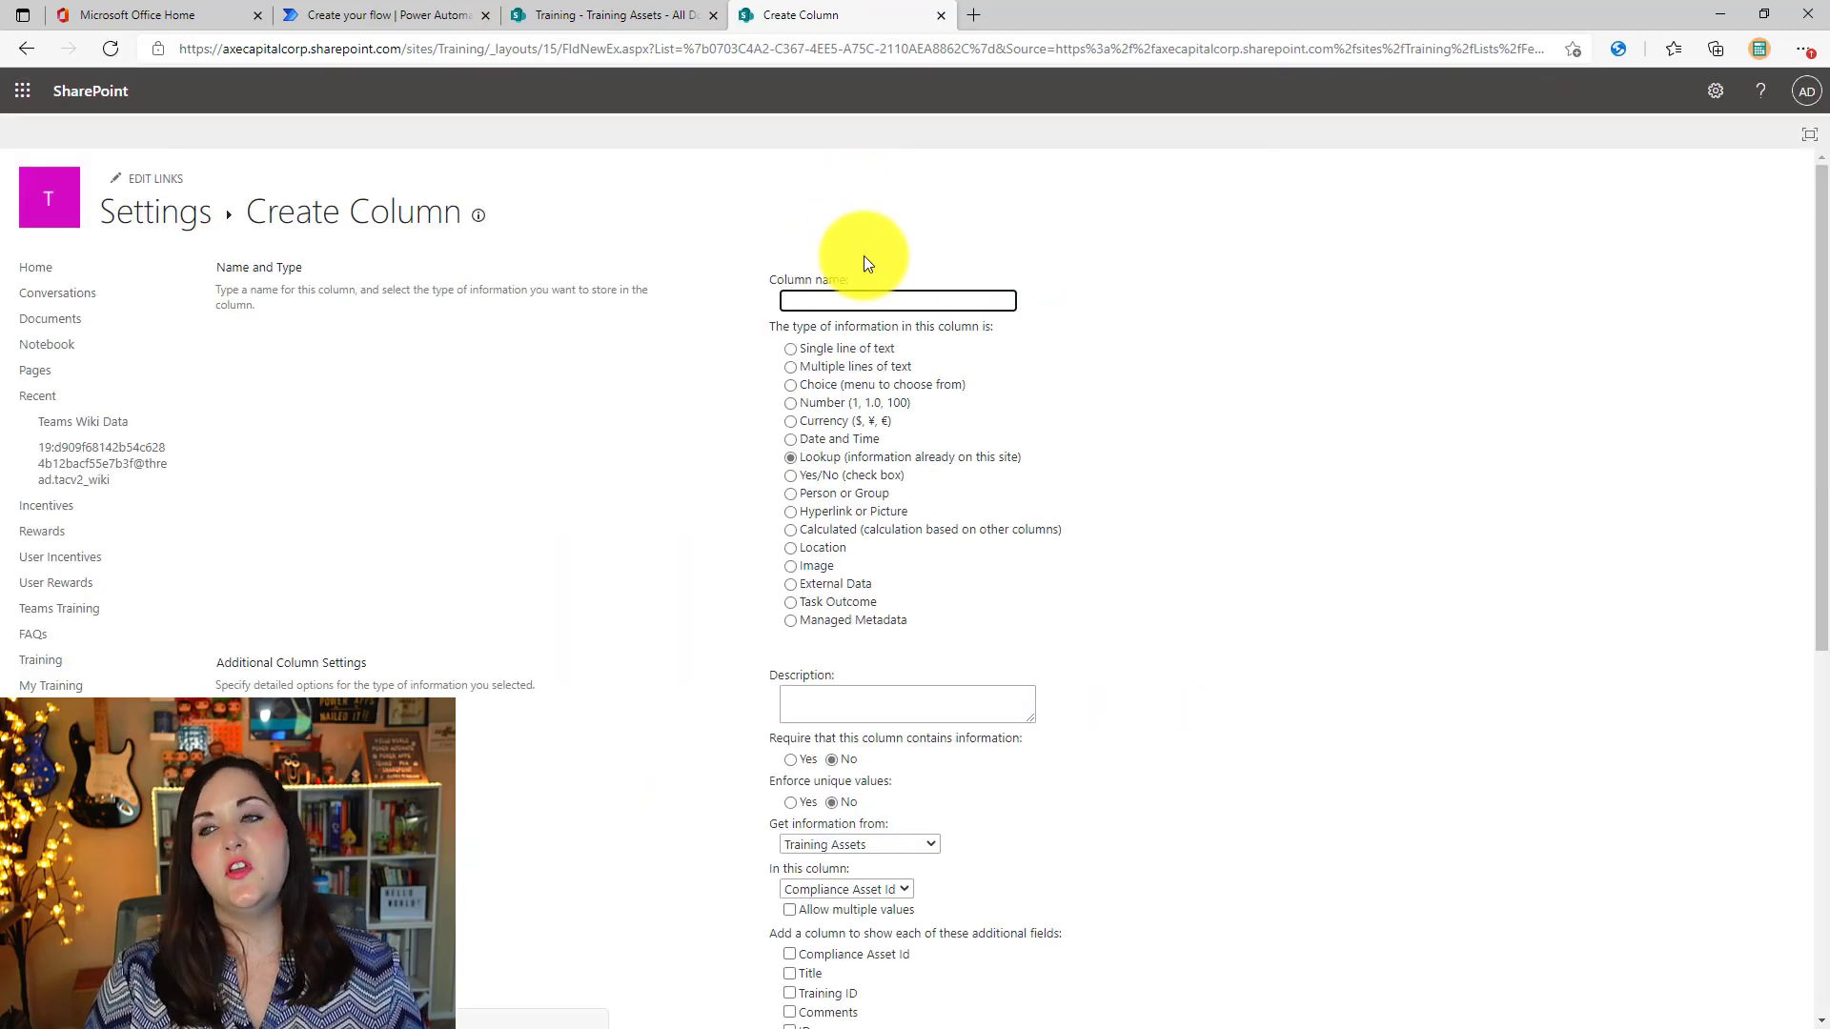
{"action": "left_click", "coordinate": [696, 637]}
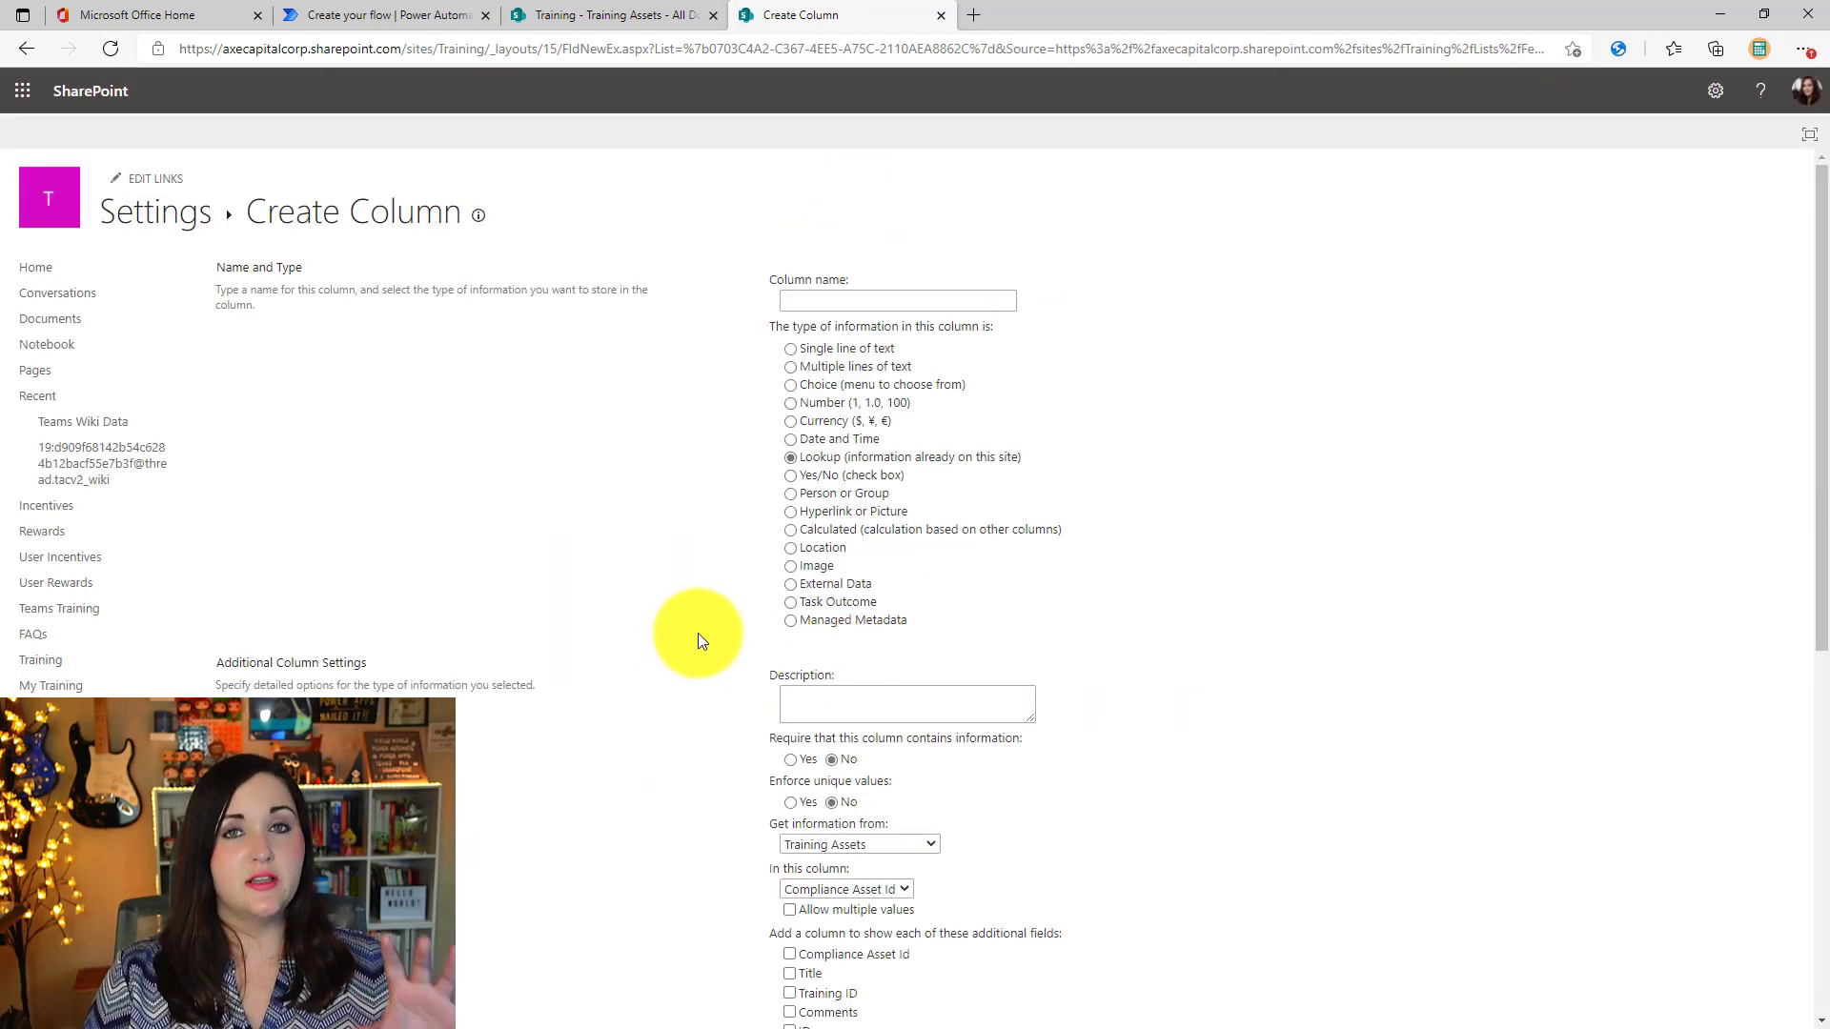
{"action": "scroll", "coordinate": [697, 633], "scroll_direction": "down", "scroll_amount": 7}
{"action": "left_click", "coordinate": [886, 233]}
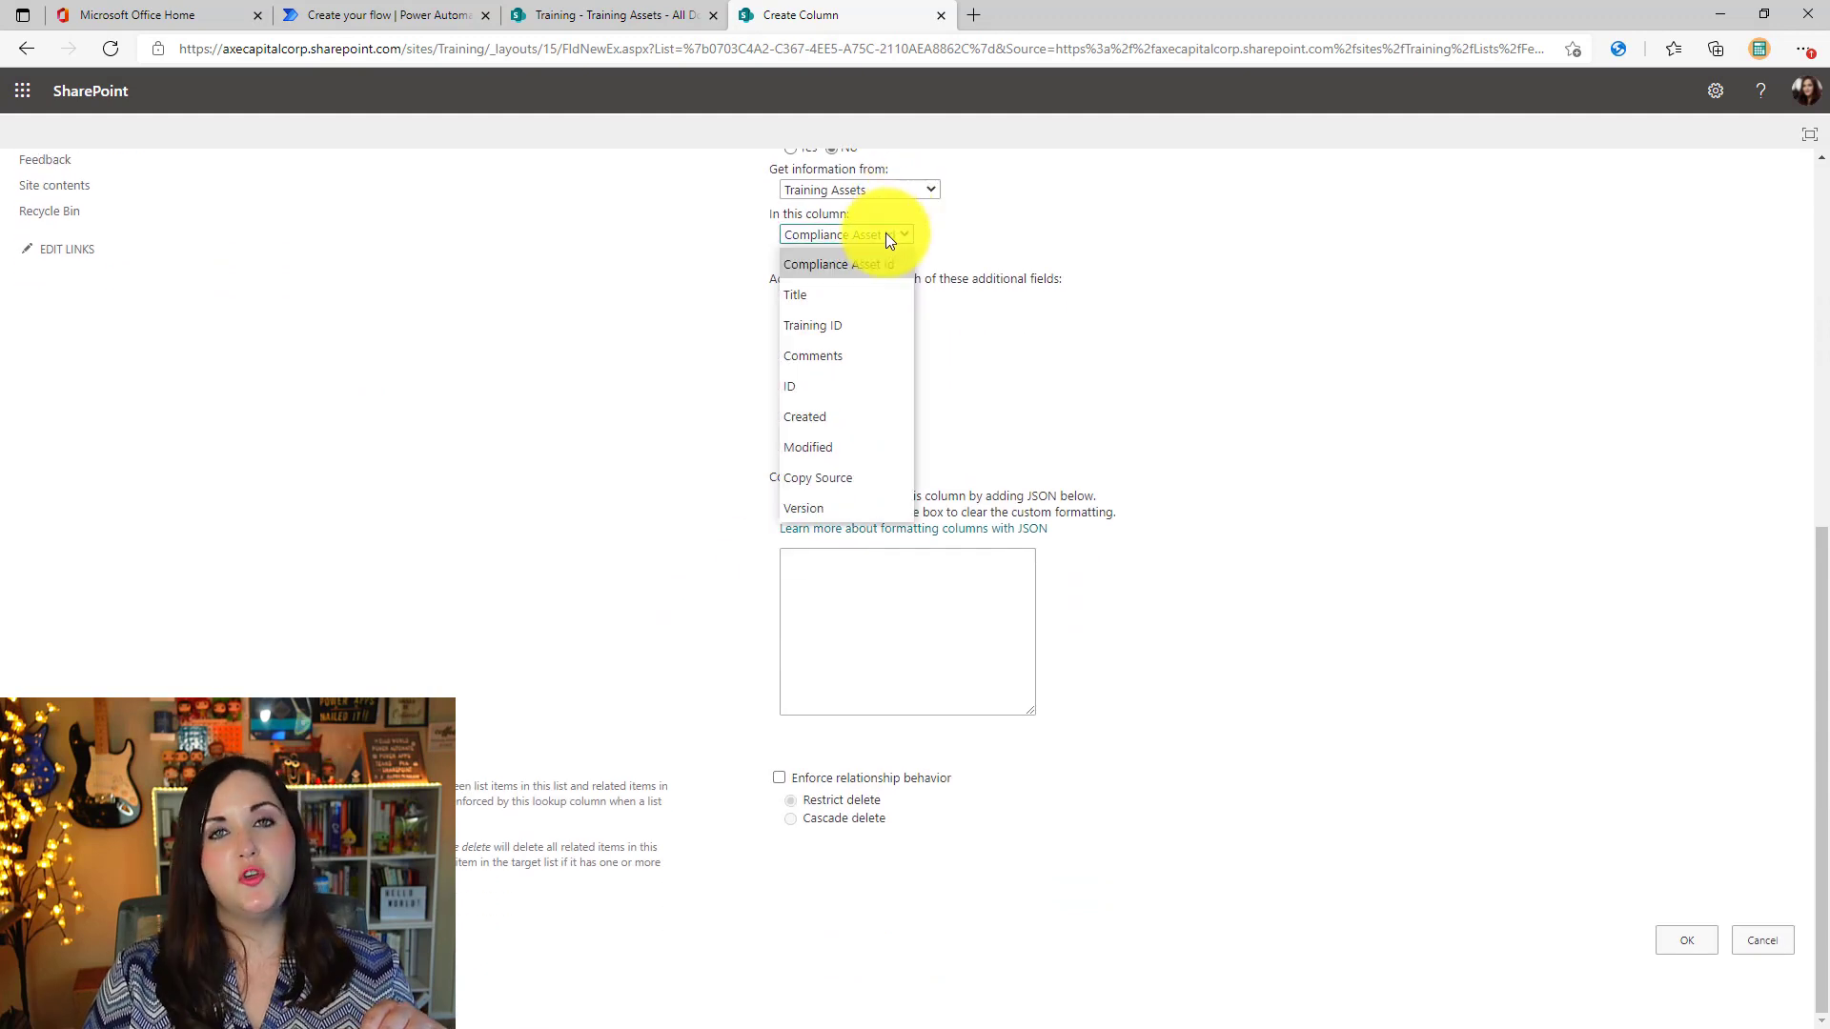
{"action": "left_click", "coordinate": [844, 393]}
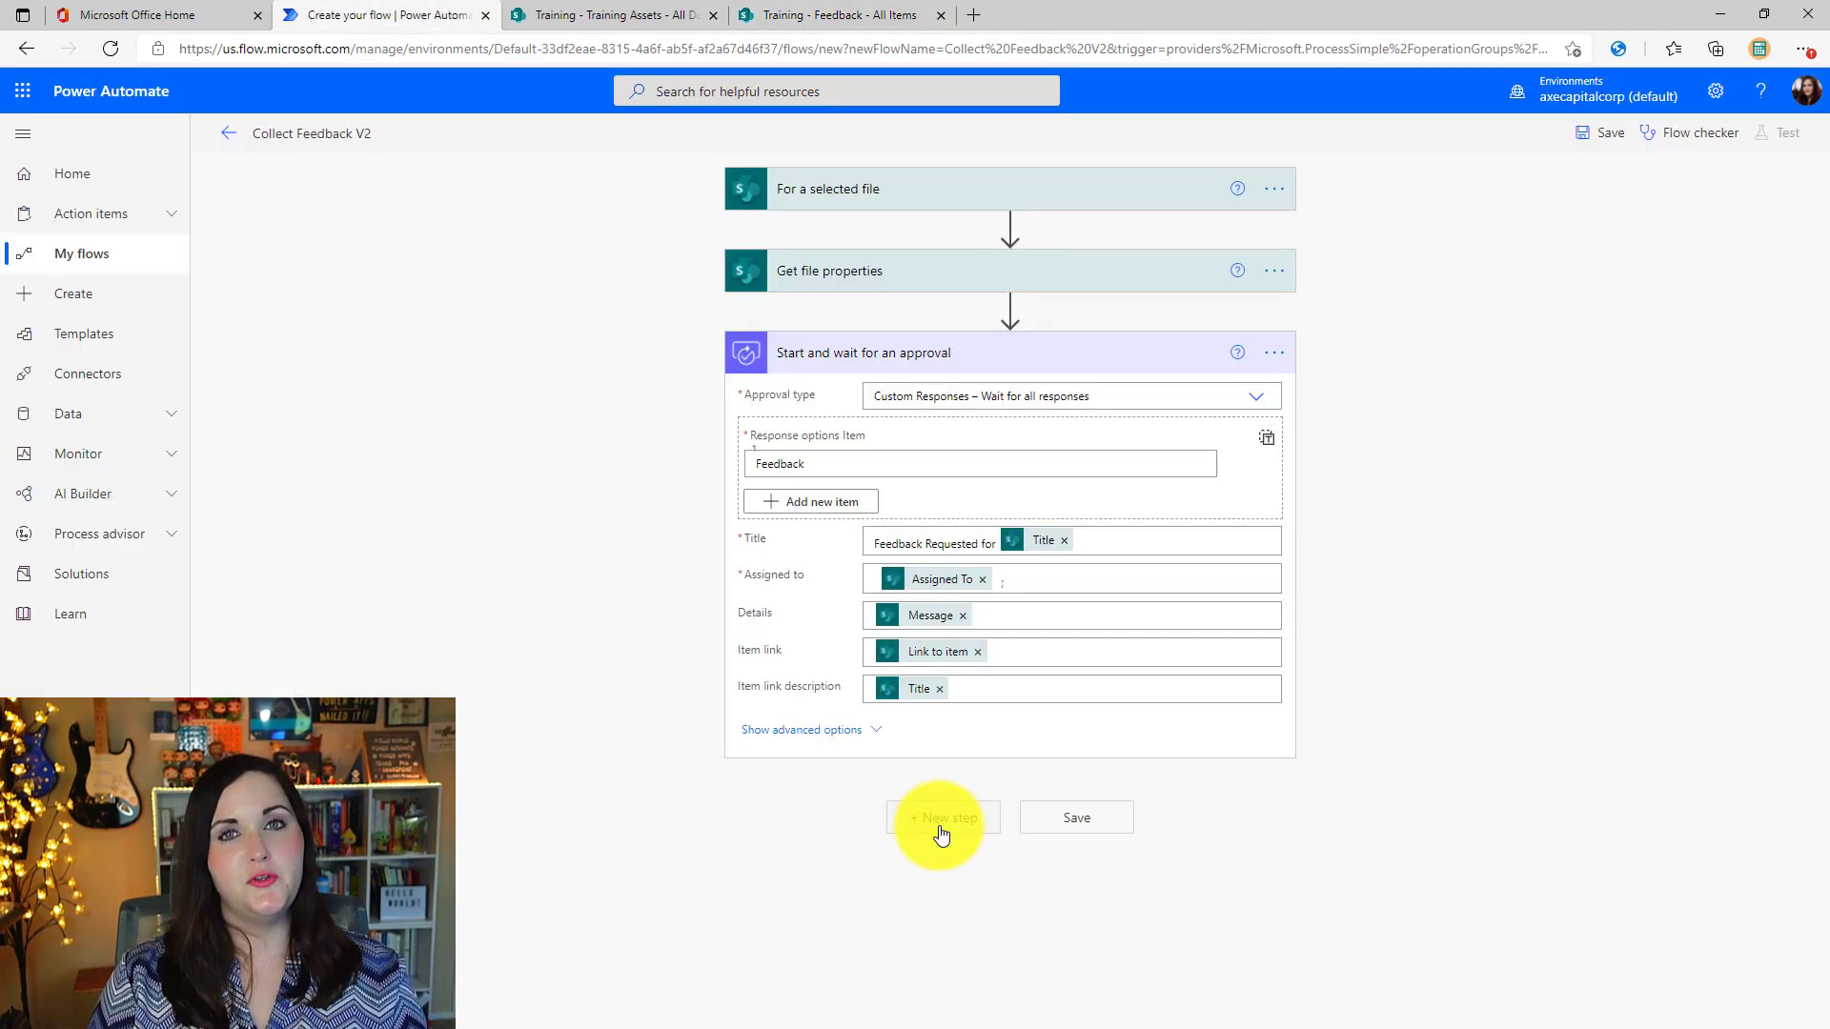
Add a SharePoint Create item step for the Training site's Feedback list, titled with Responses Approver name.
{"action": "left_click", "coordinate": [942, 820]}
{"action": "type", "text": "create item"}
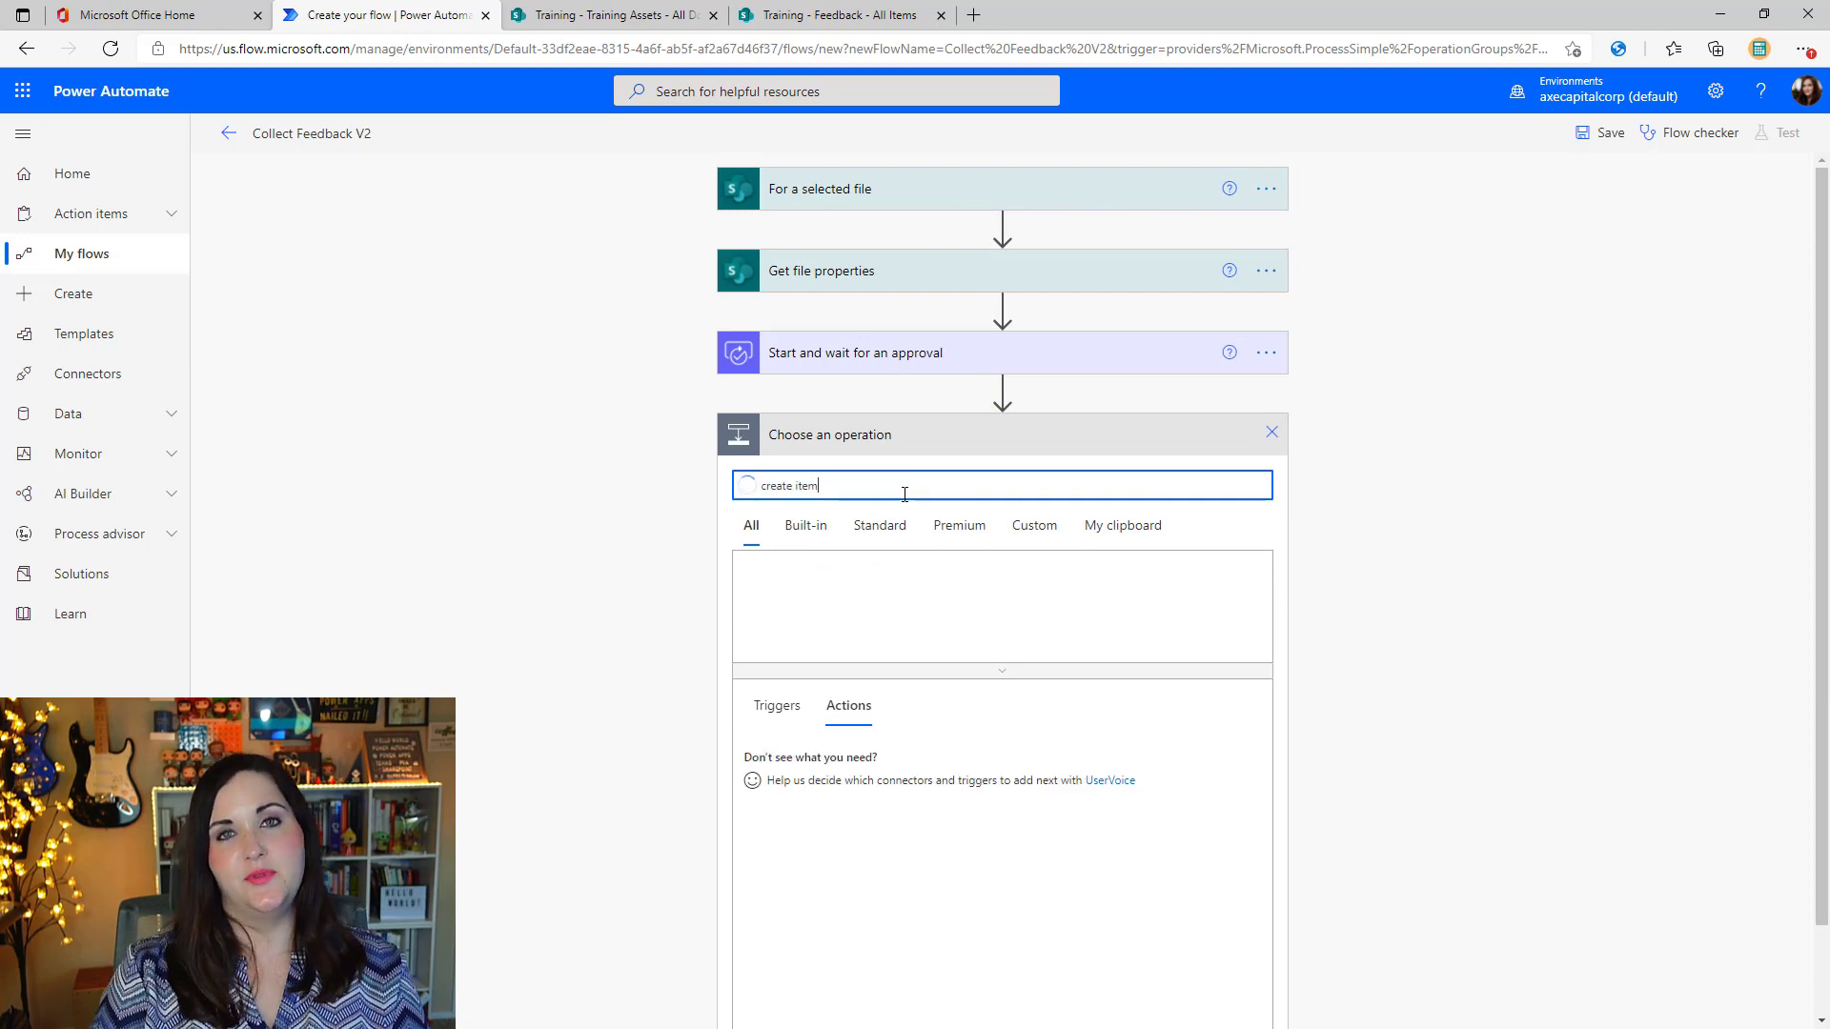
{"action": "left_click", "coordinate": [820, 755]}
{"action": "left_click", "coordinate": [1257, 480]}
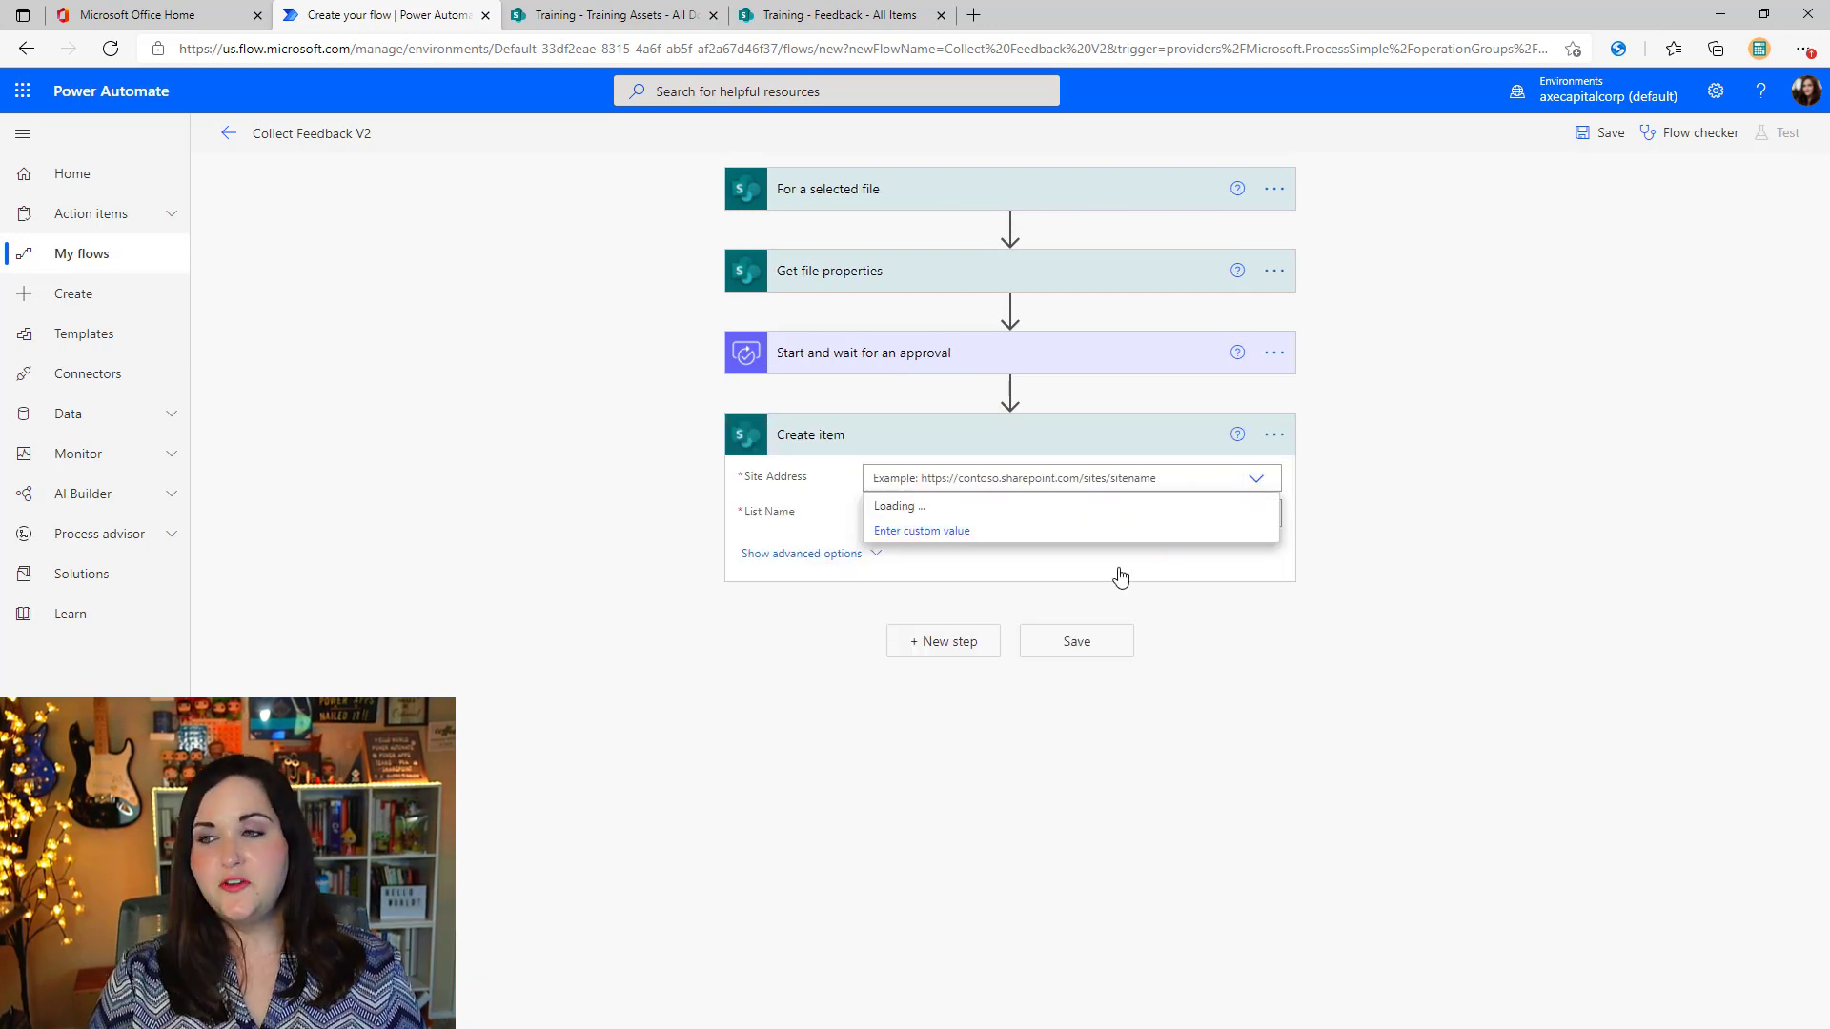
{"action": "scroll", "coordinate": [1048, 701], "scroll_direction": "down", "scroll_amount": 1}
{"action": "left_click", "coordinate": [925, 730]}
{"action": "left_click", "coordinate": [1255, 515]}
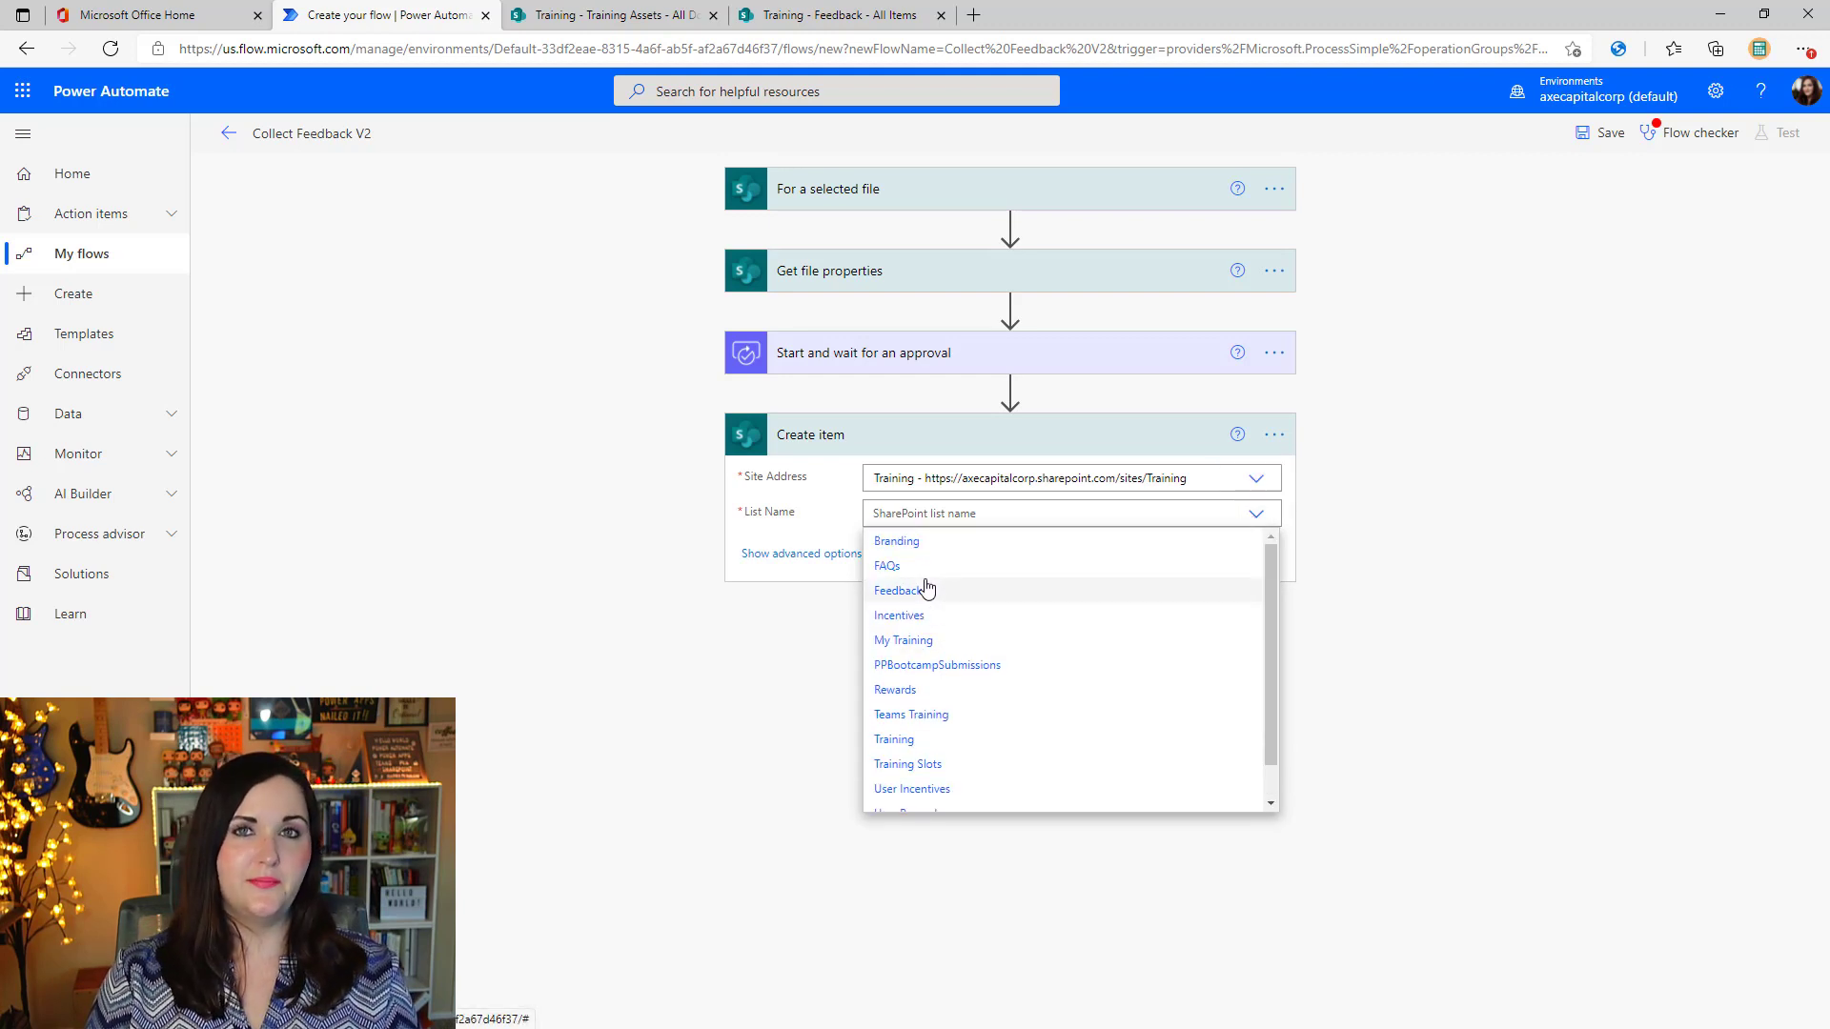
{"action": "left_click", "coordinate": [898, 591]}
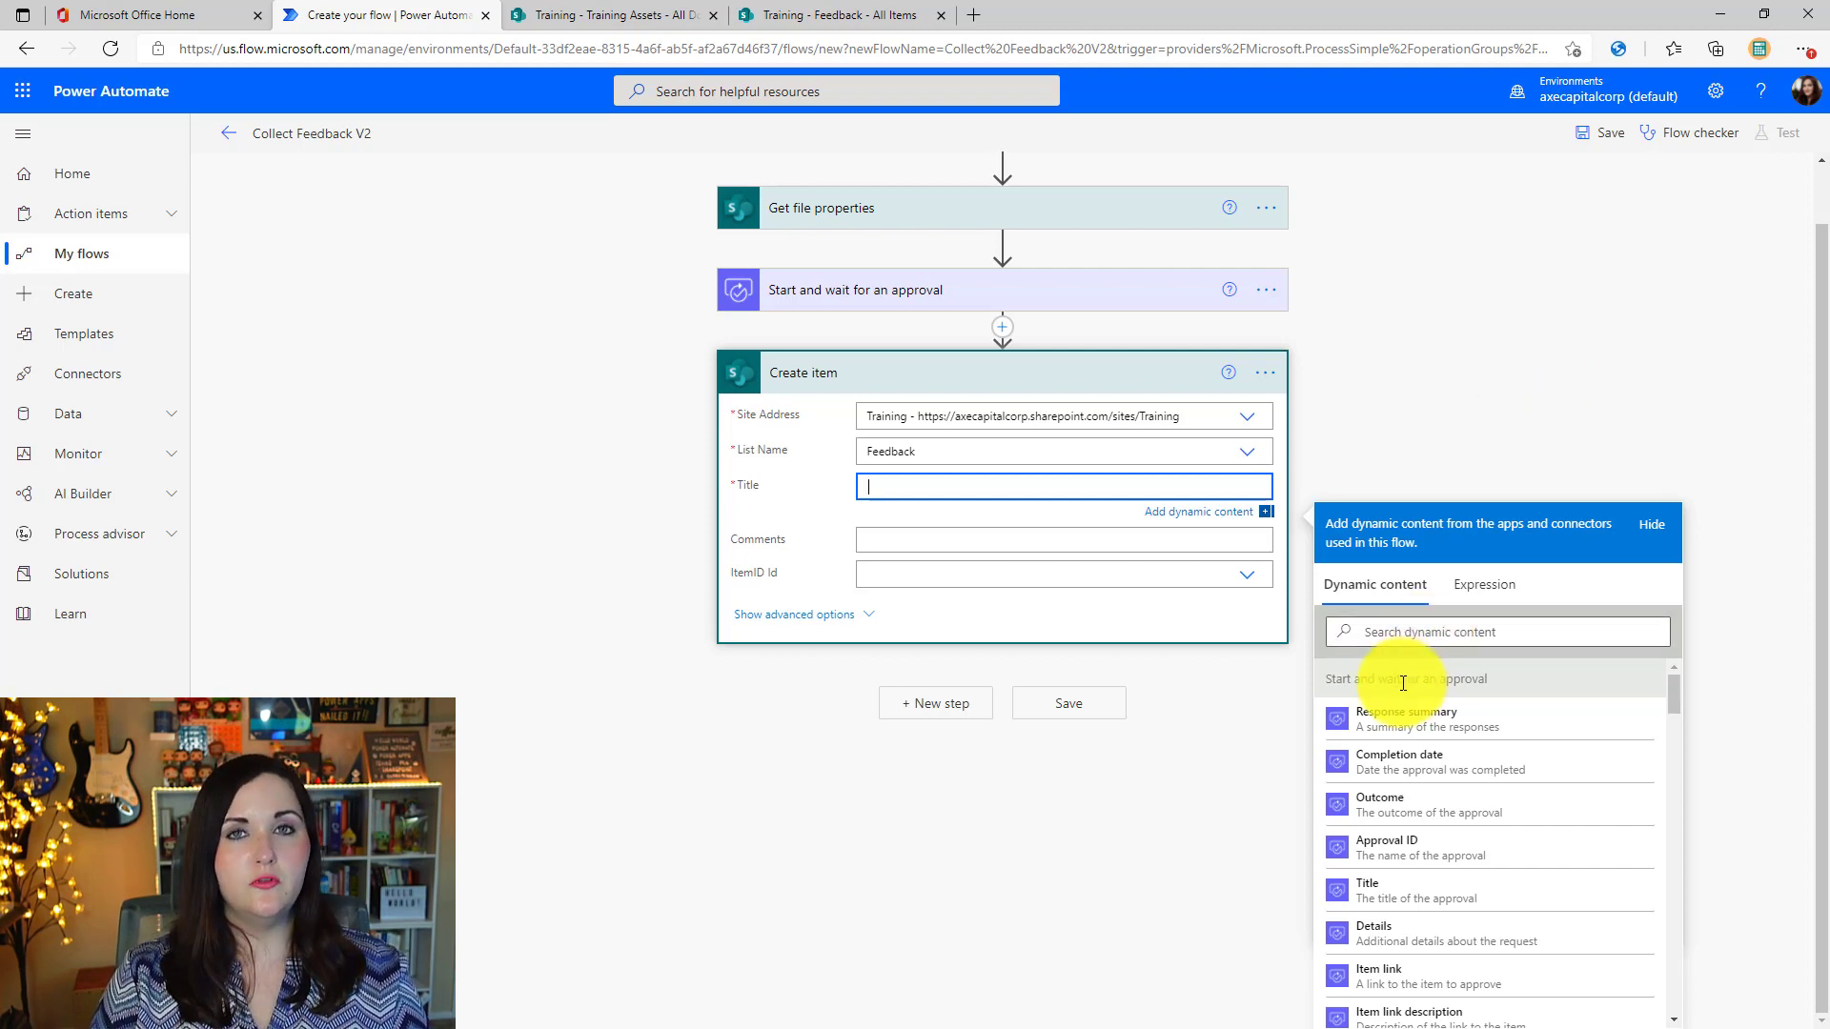
{"action": "scroll", "coordinate": [1543, 821], "scroll_direction": "down", "scroll_amount": 3}
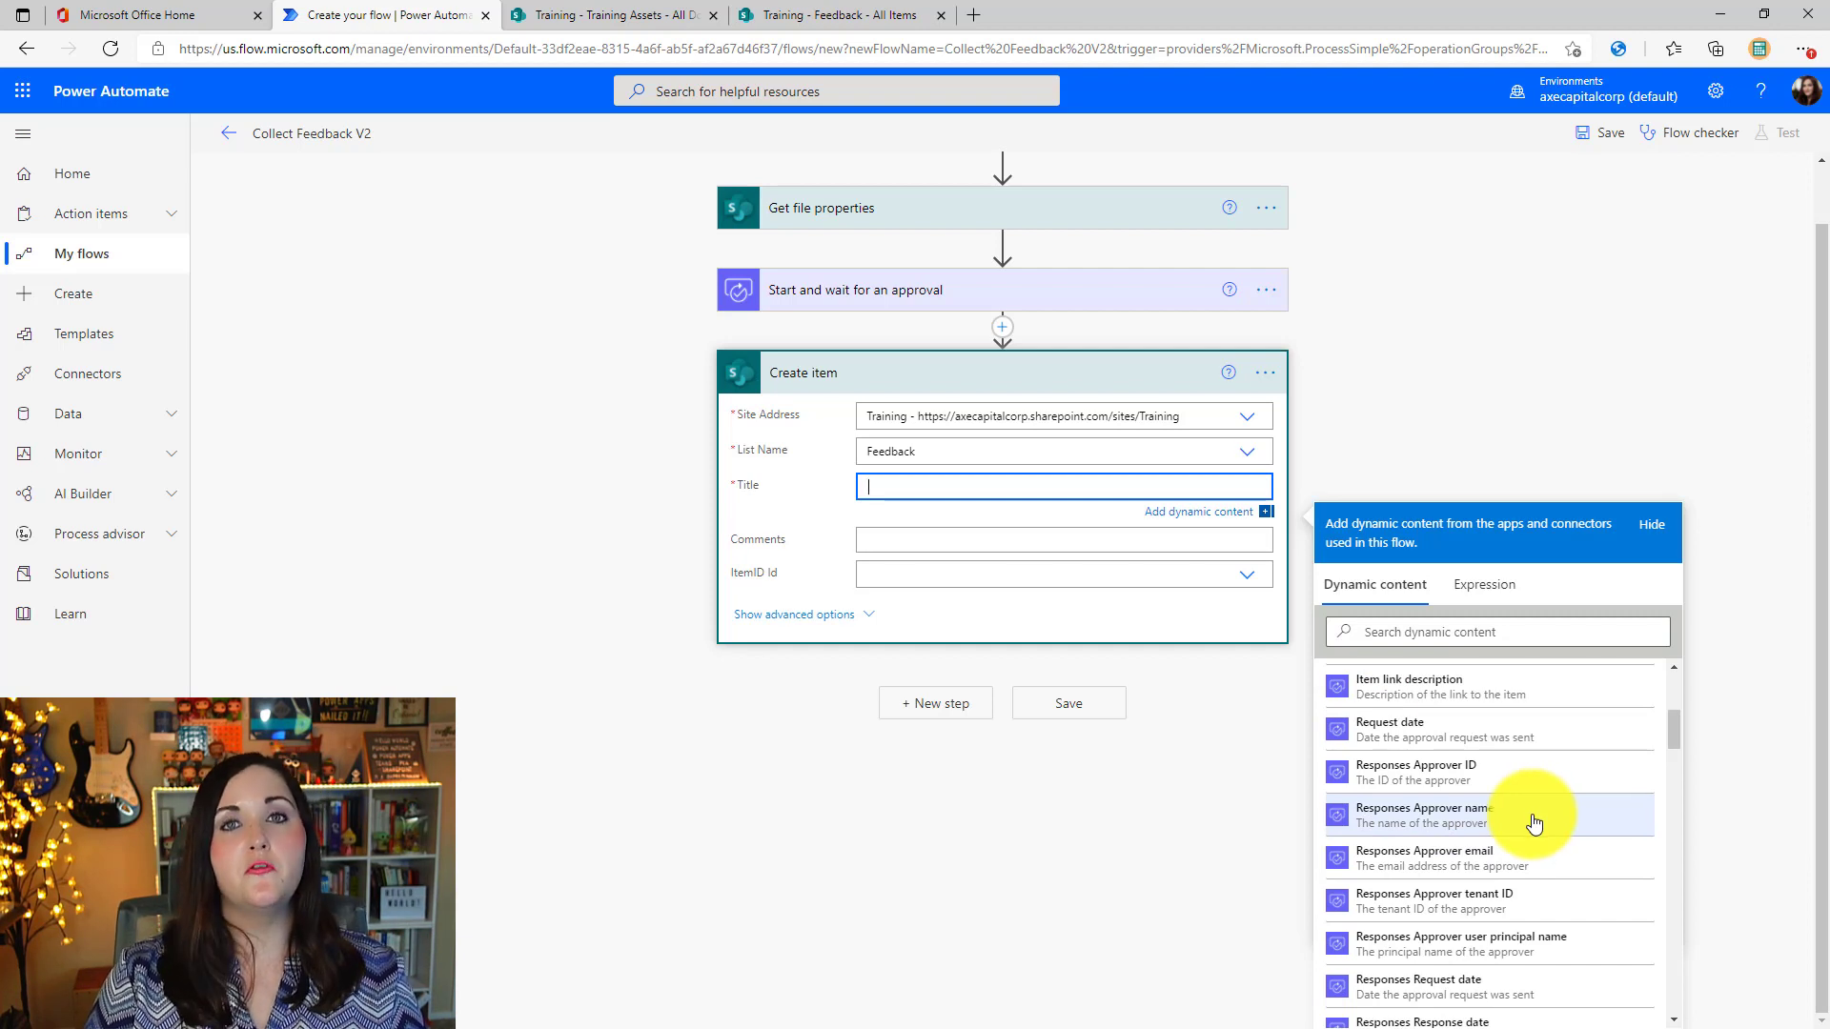
{"action": "left_click", "coordinate": [1535, 823]}
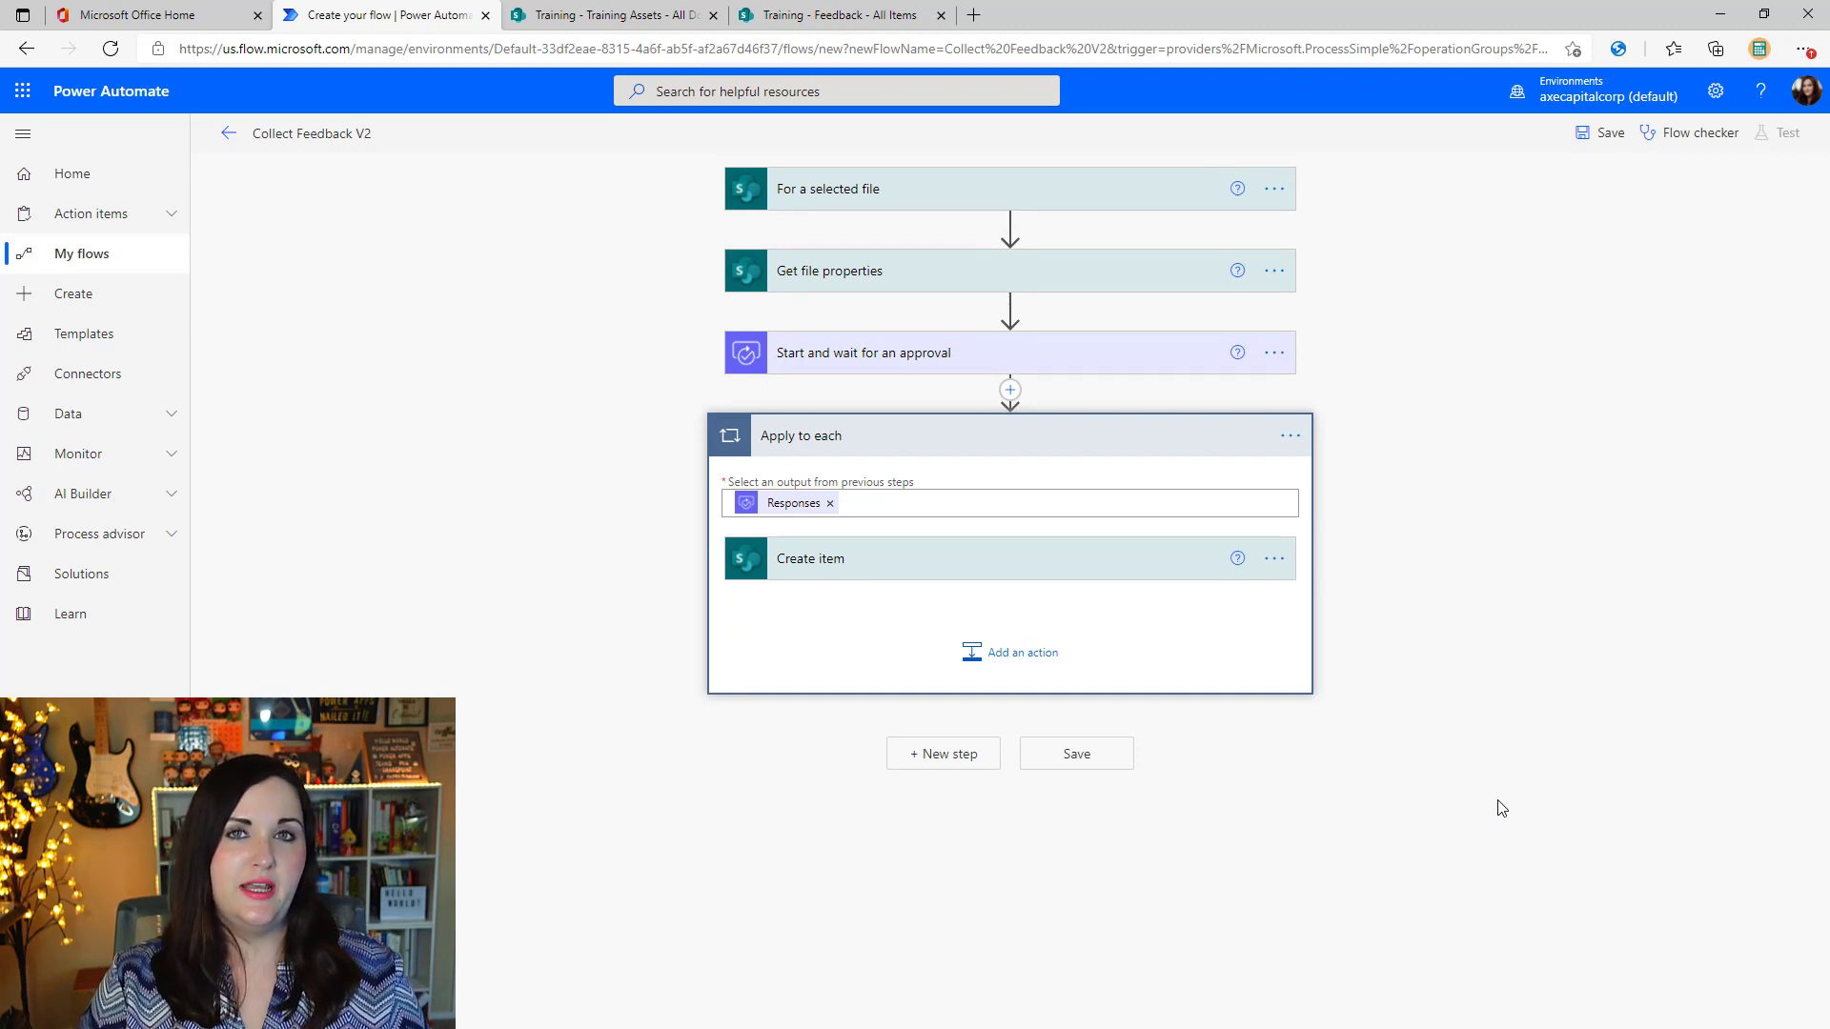
Map Responses Comments into the new item's Comments field.
{"action": "left_click", "coordinate": [1027, 575]}
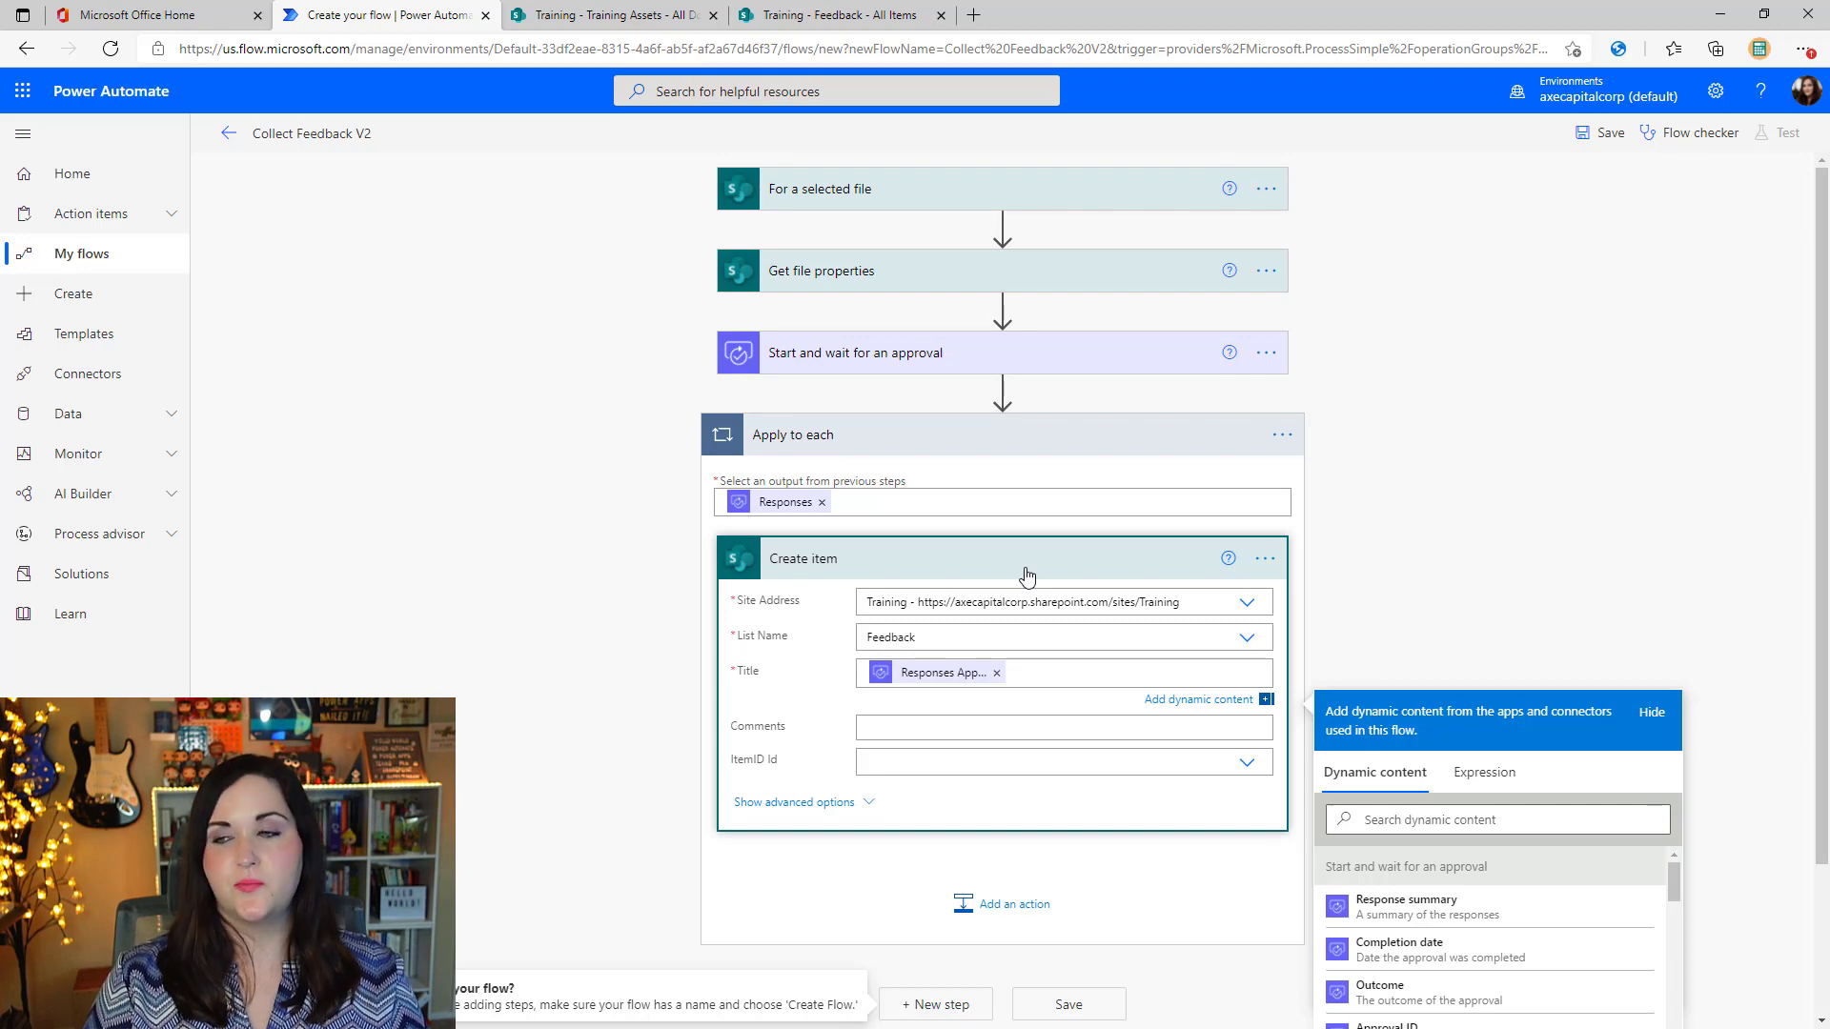
{"action": "scroll", "coordinate": [1107, 542], "scroll_direction": "down", "scroll_amount": 2}
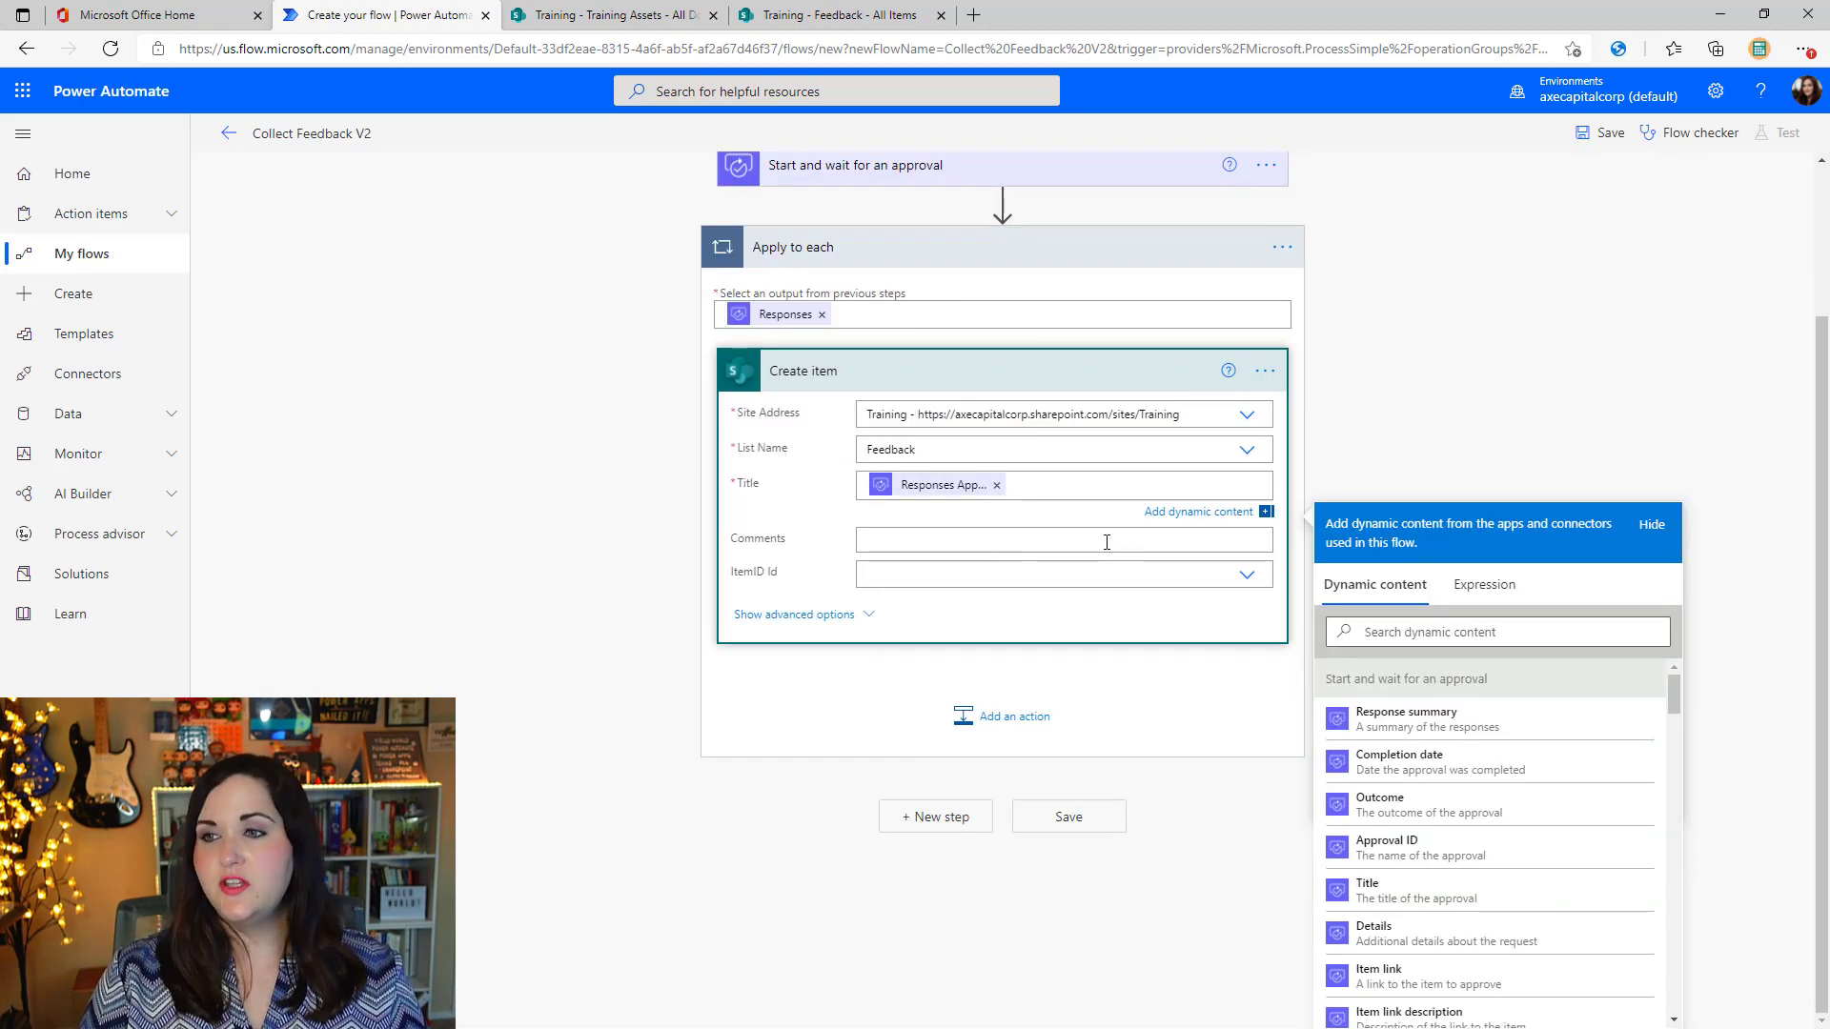
{"action": "left_click", "coordinate": [1106, 543]}
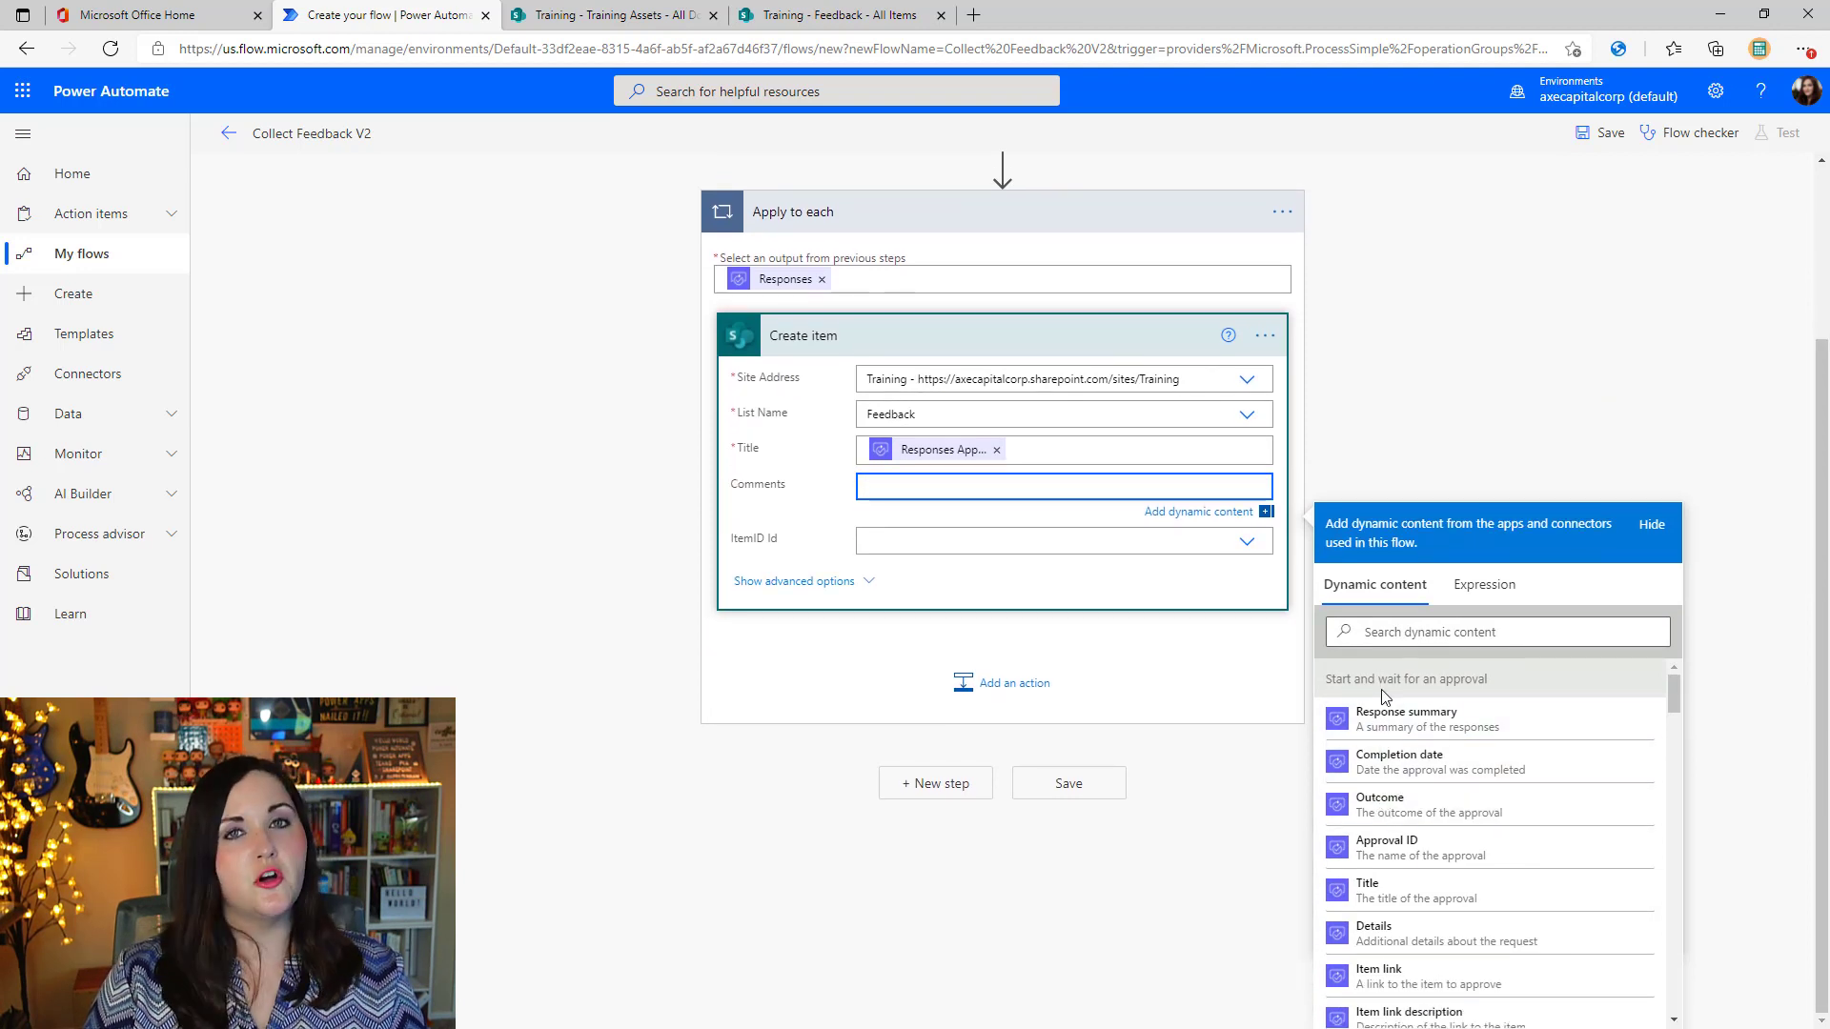
{"action": "scroll", "coordinate": [1411, 760], "scroll_direction": "down", "scroll_amount": 5}
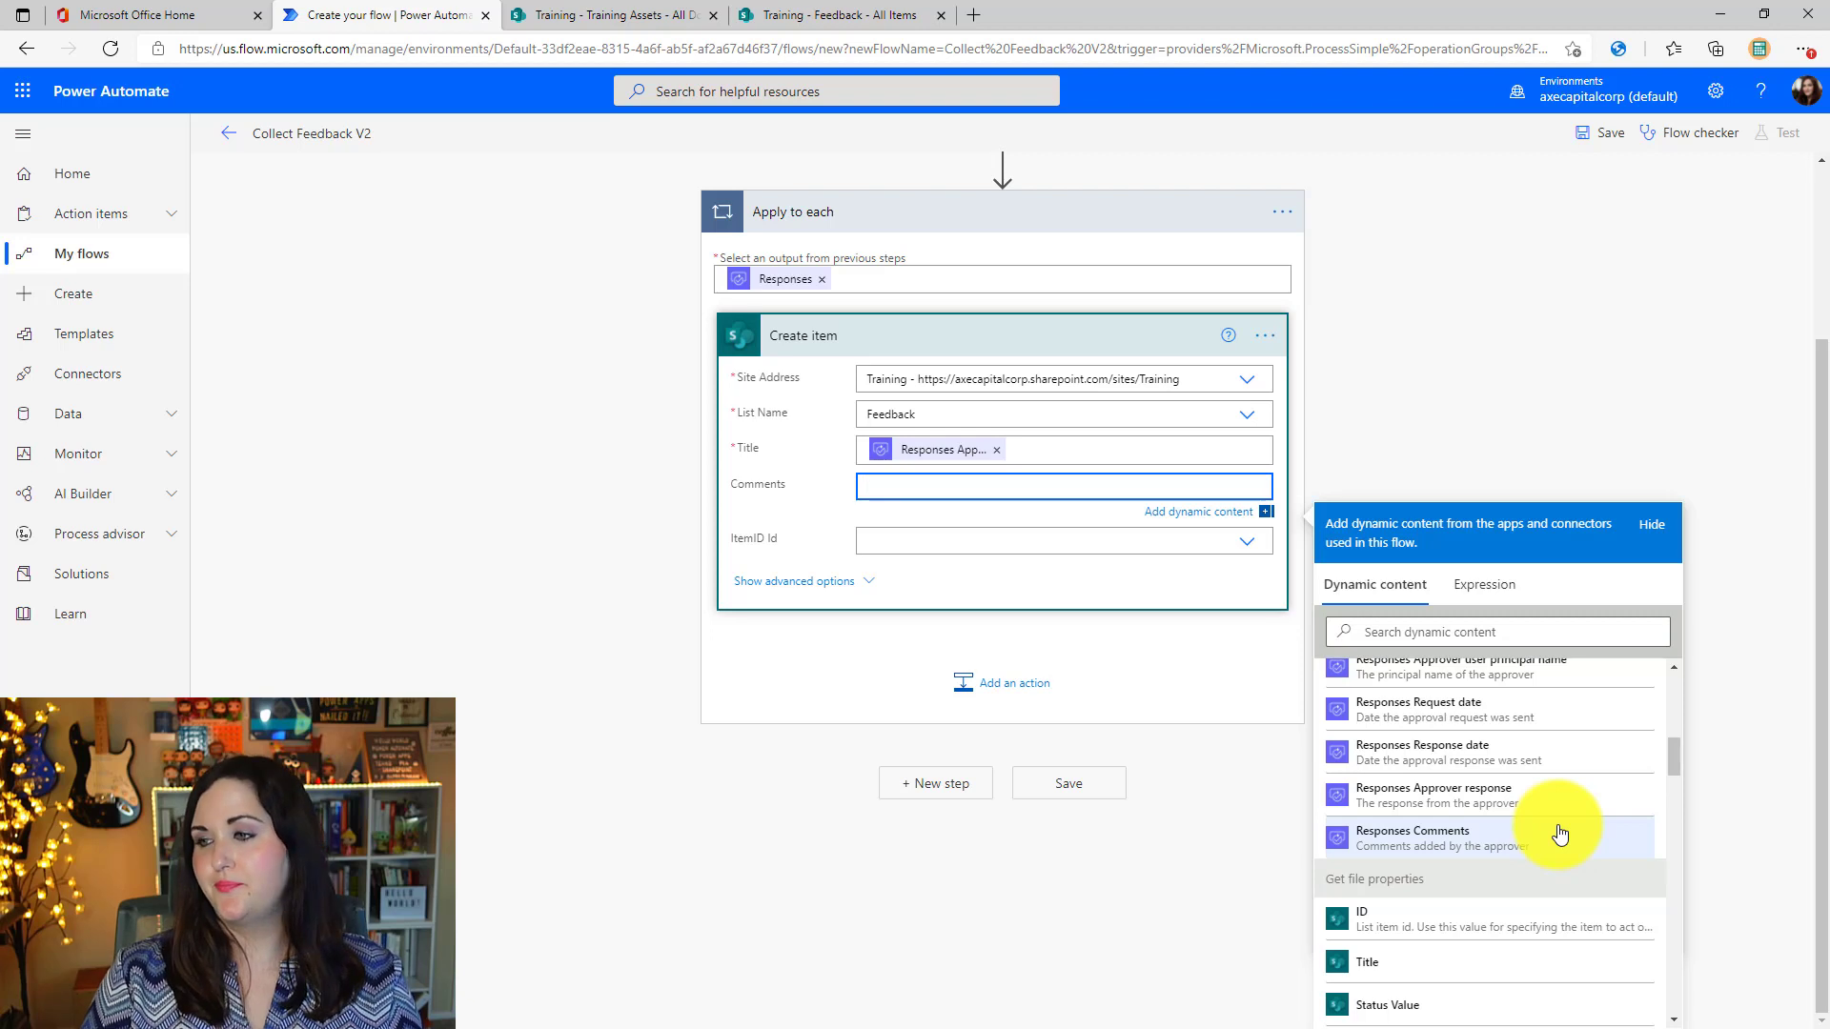
{"action": "left_click", "coordinate": [1559, 835]}
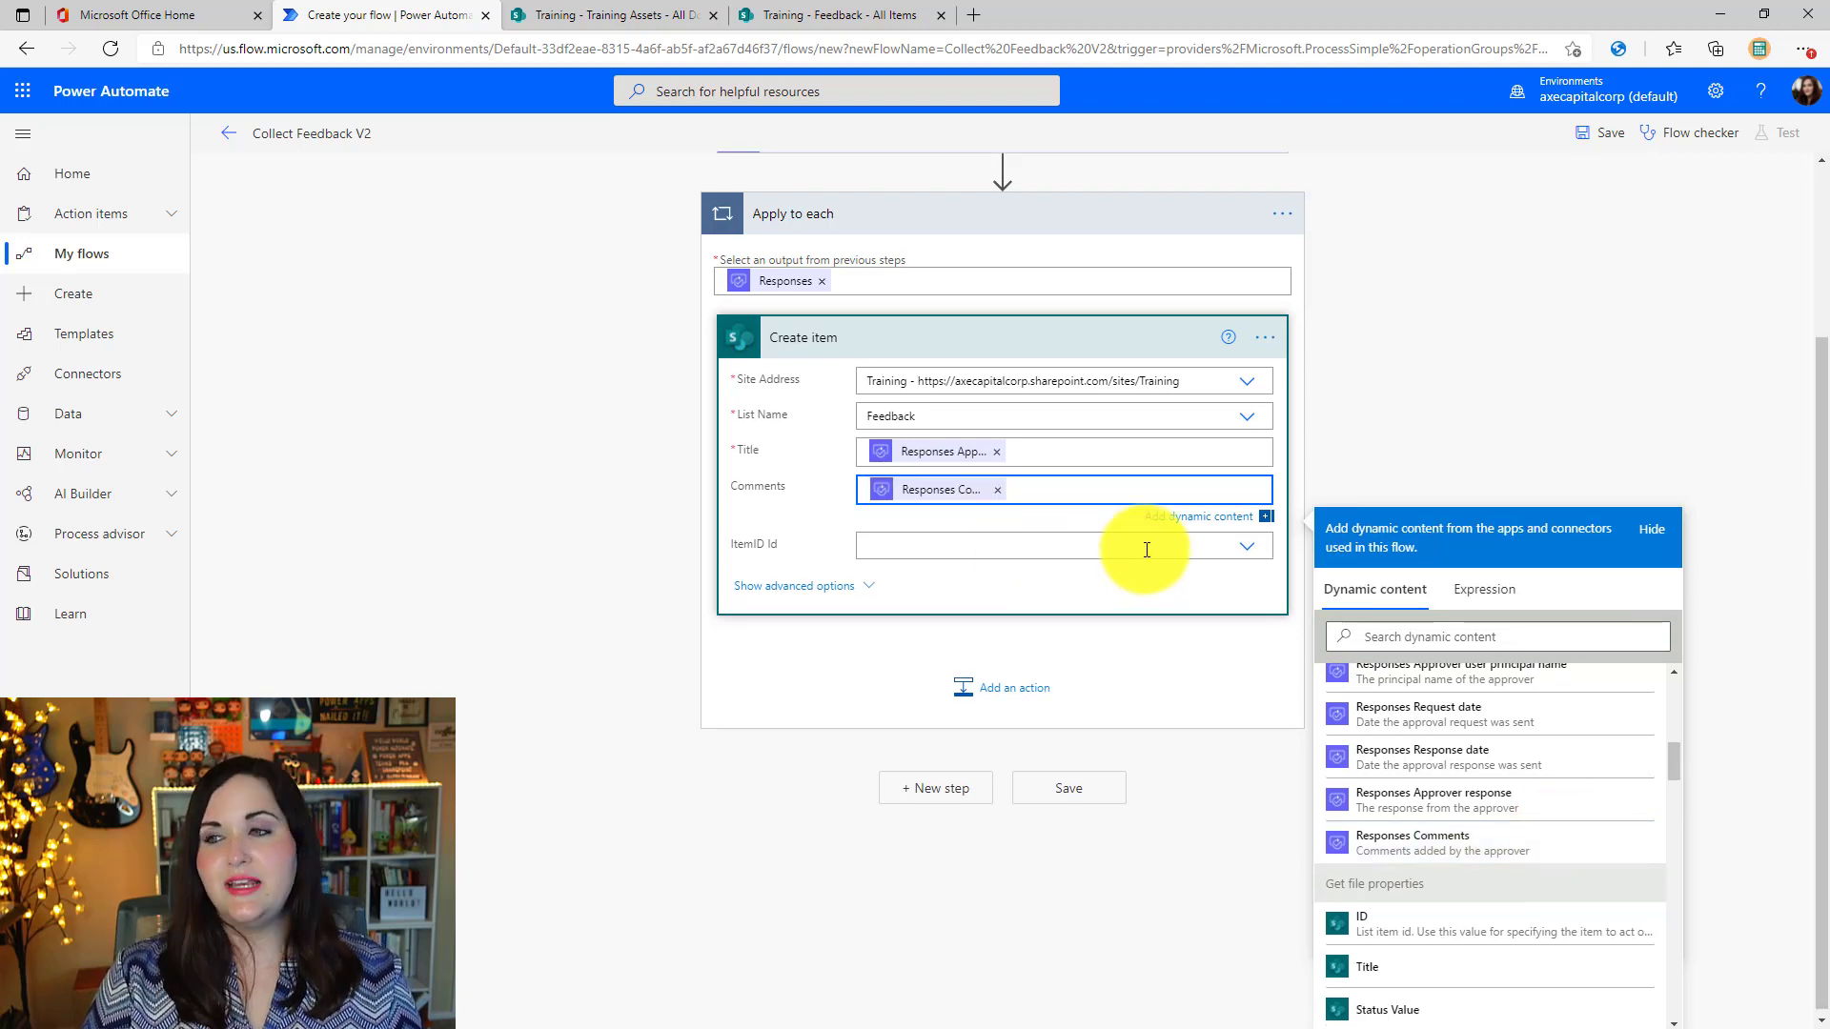
Set ItemID Id to a custom value holding the file's ID.
{"action": "left_click", "coordinate": [1247, 546]}
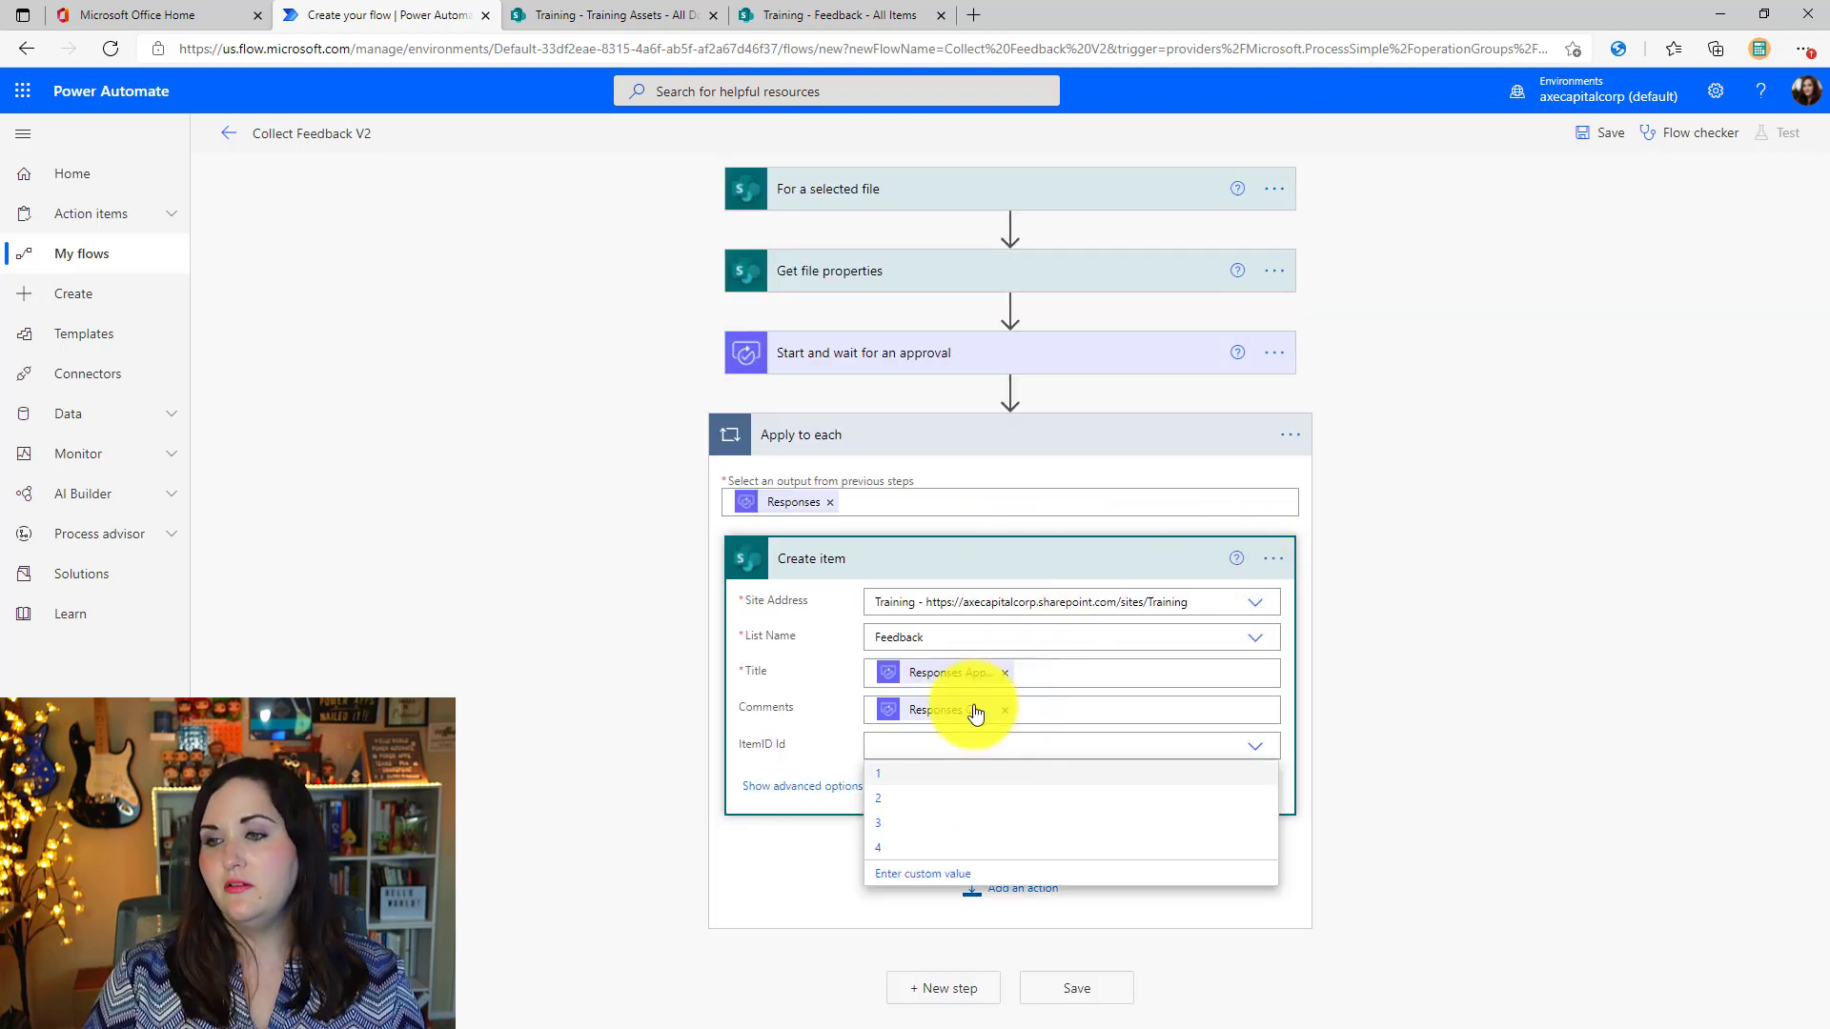
{"action": "left_click", "coordinate": [925, 875]}
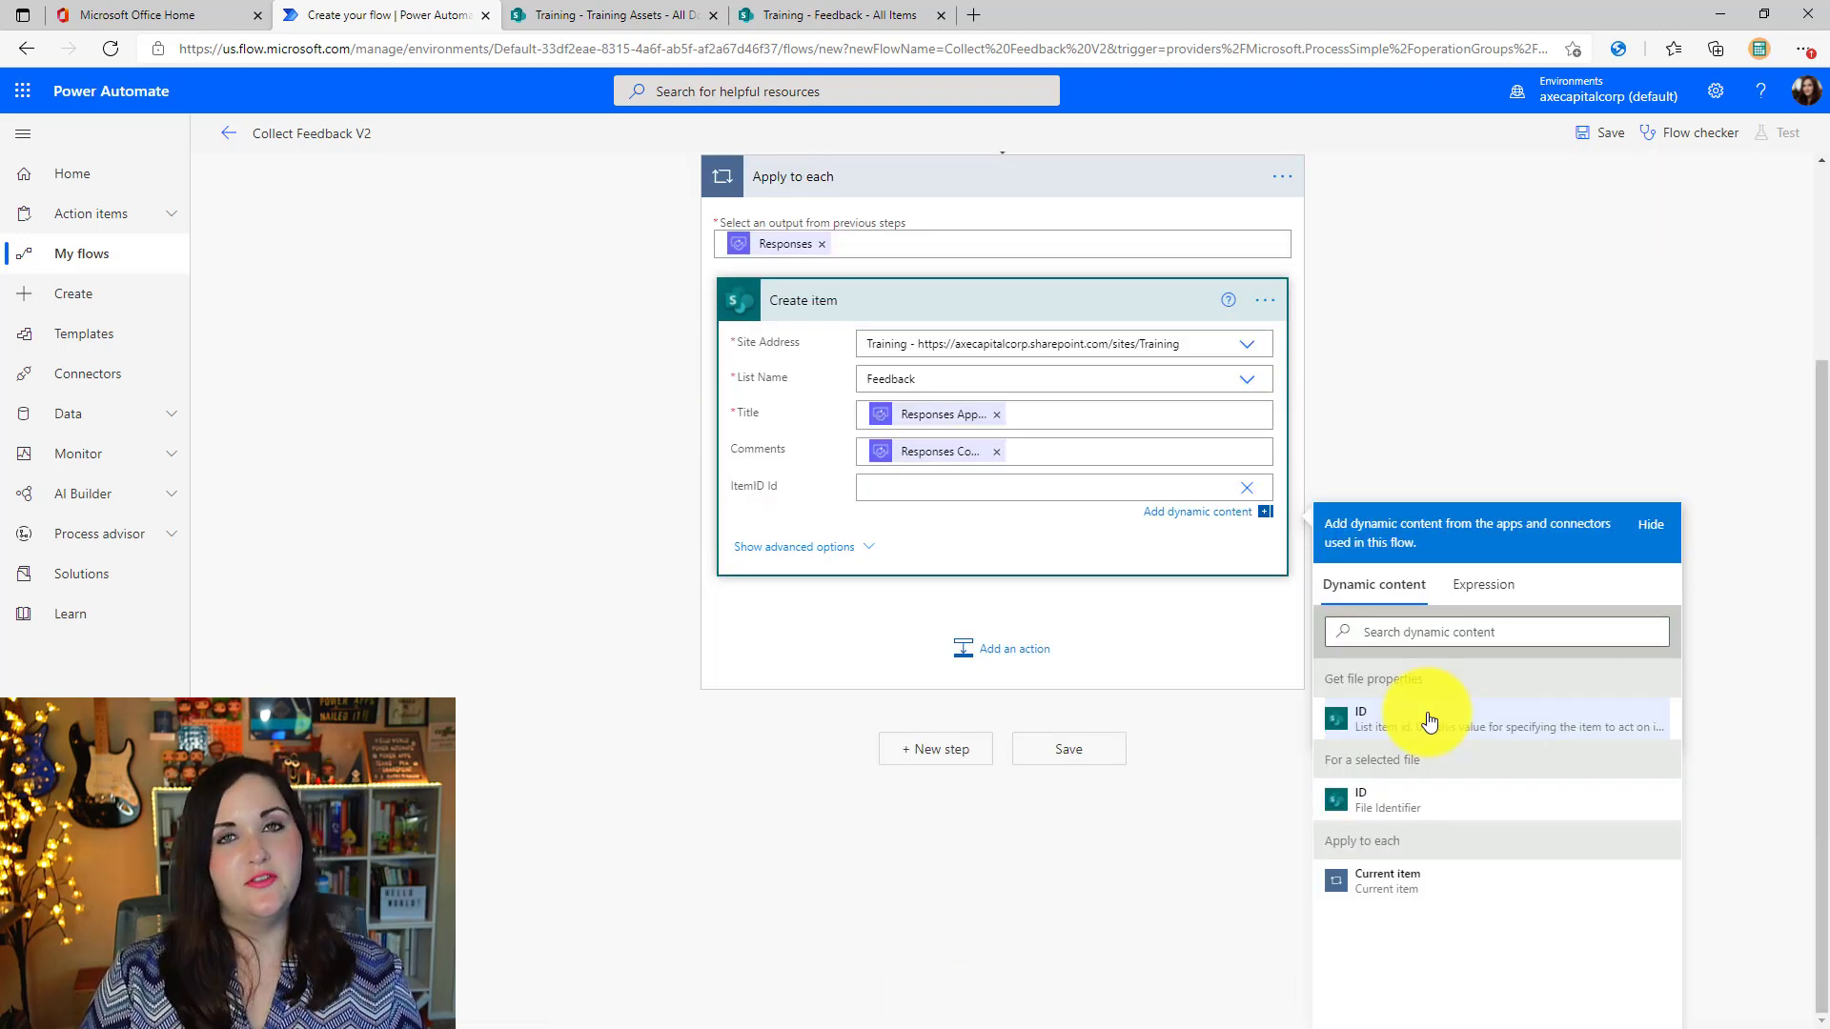
{"action": "left_click", "coordinate": [1430, 721]}
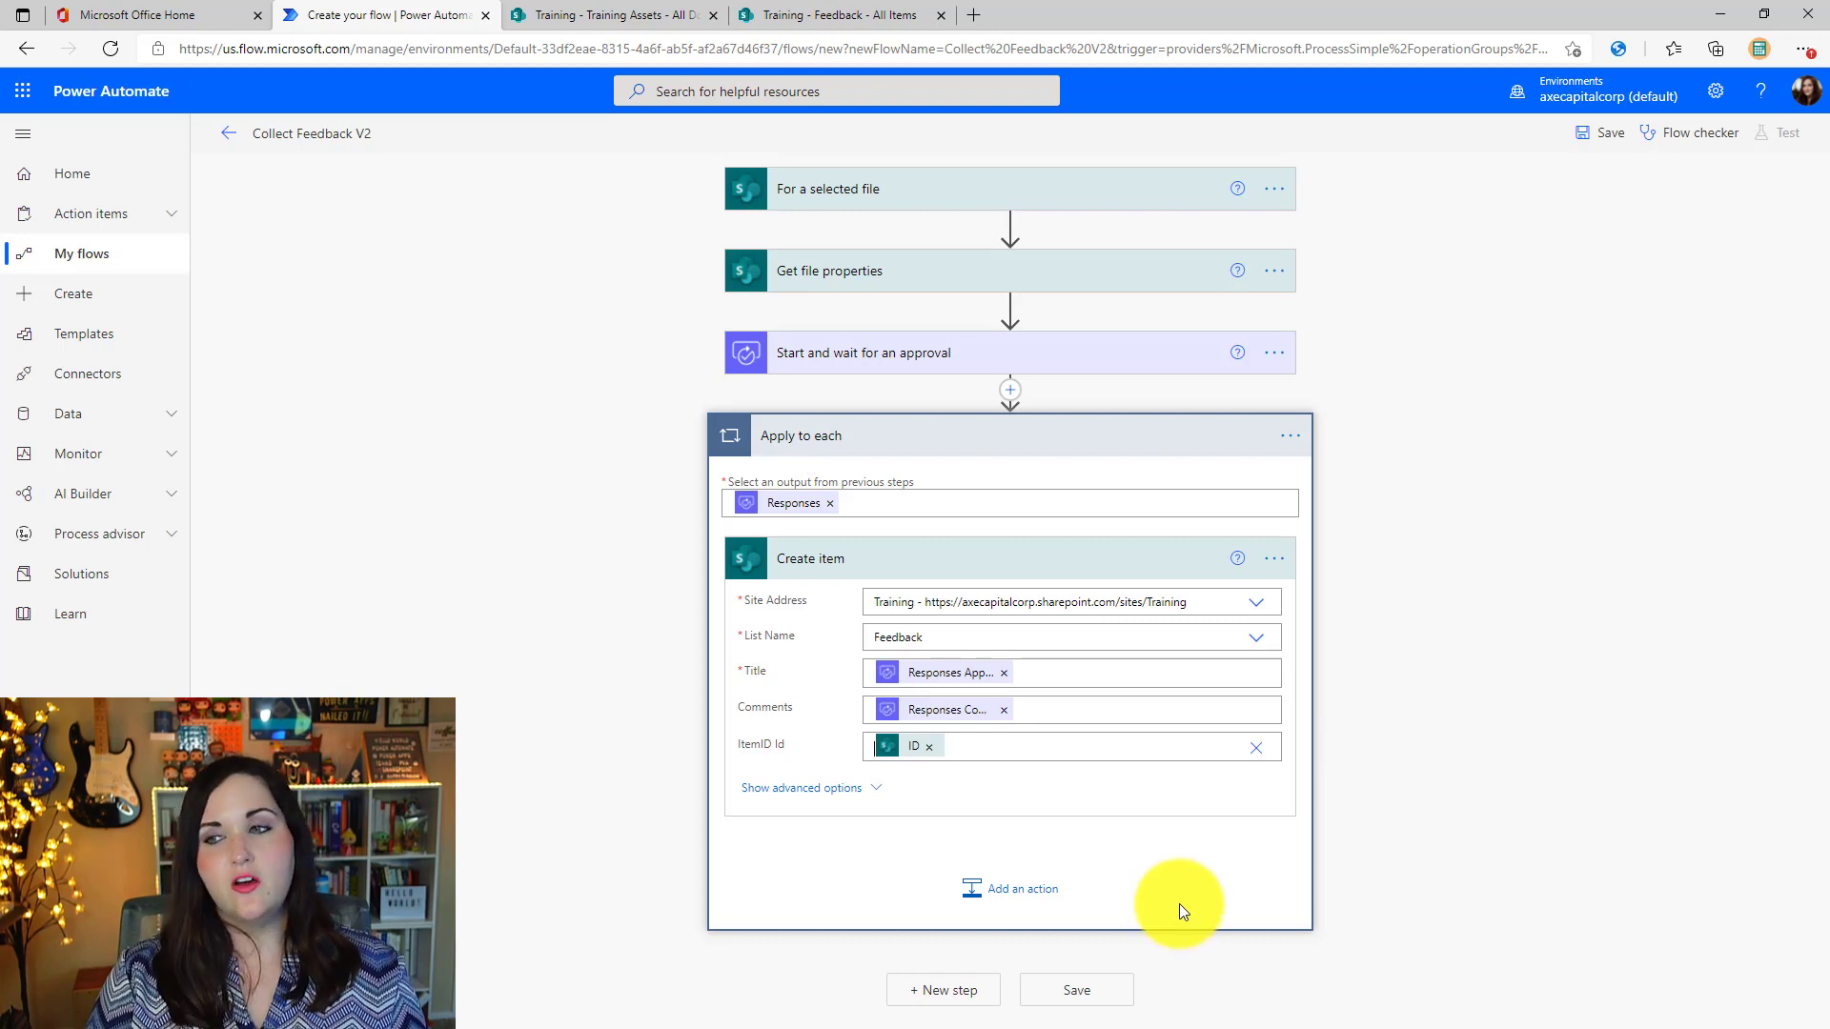
{"action": "left_click", "coordinate": [1033, 912]}
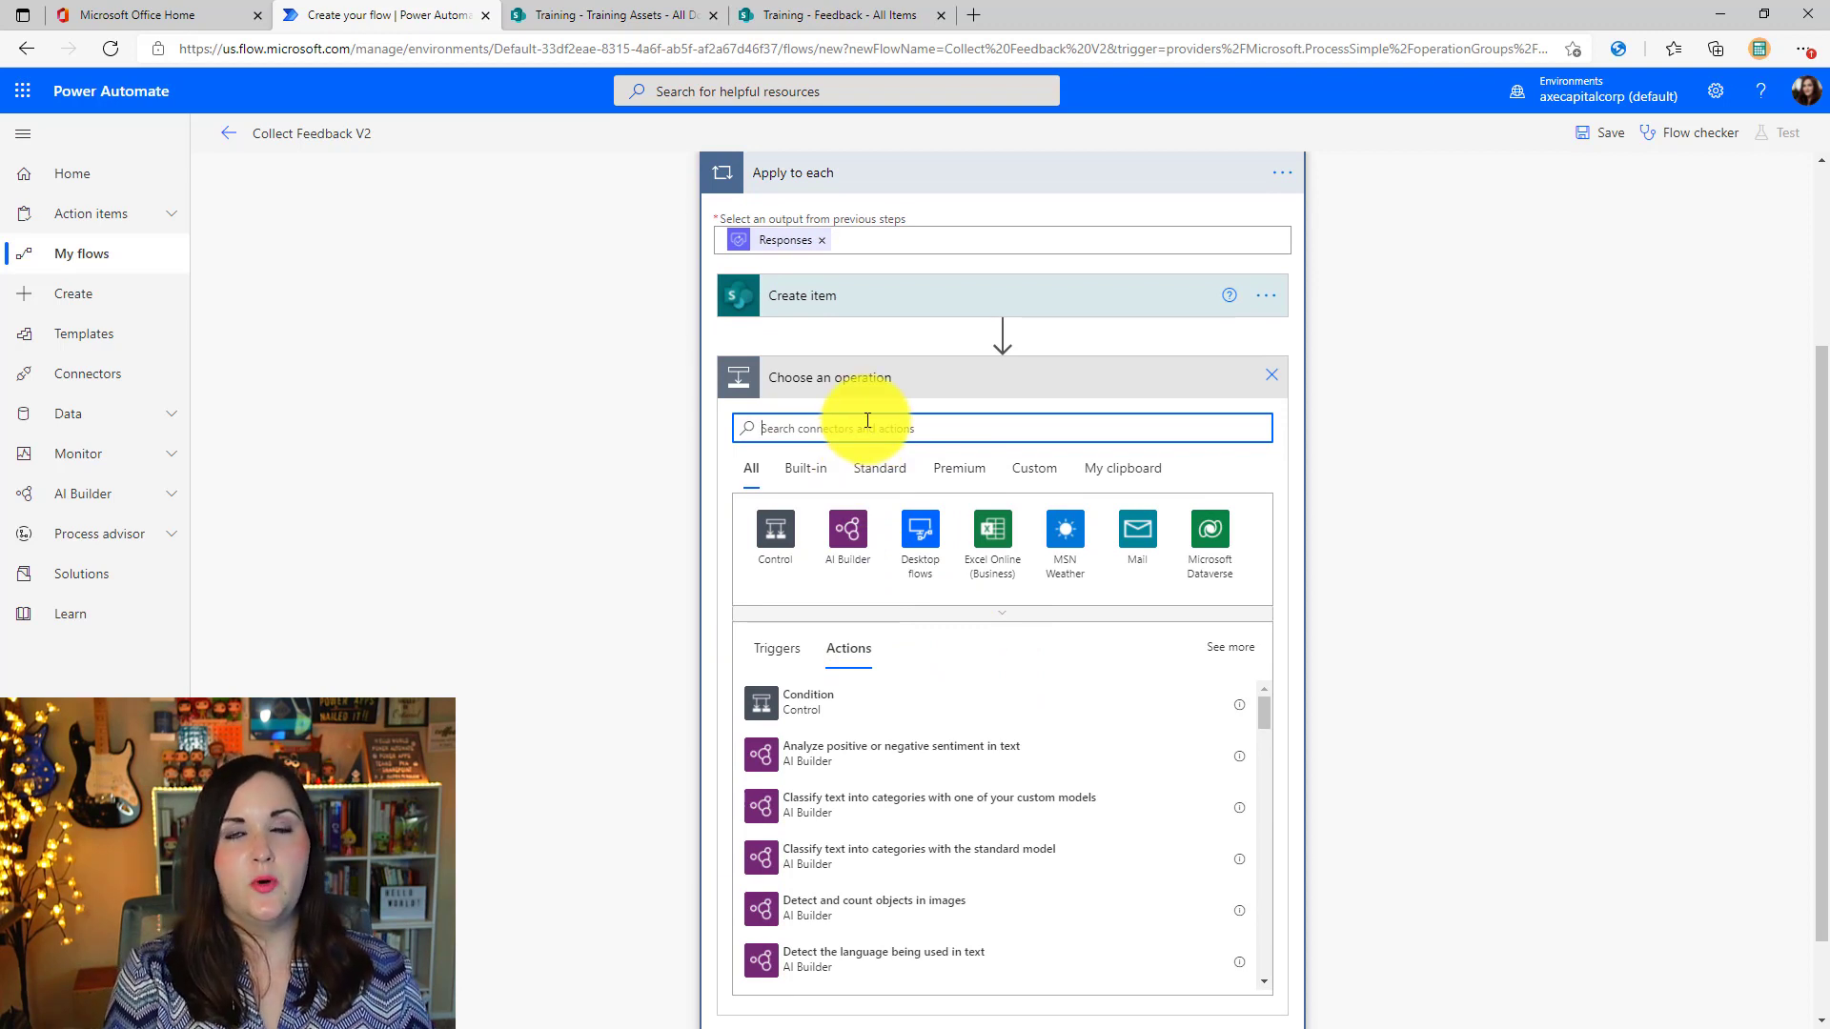
Add a Send an email (V2) step to User email with subject 'Feedback Provded For' plus Title.
{"action": "type", "text": "send email"}
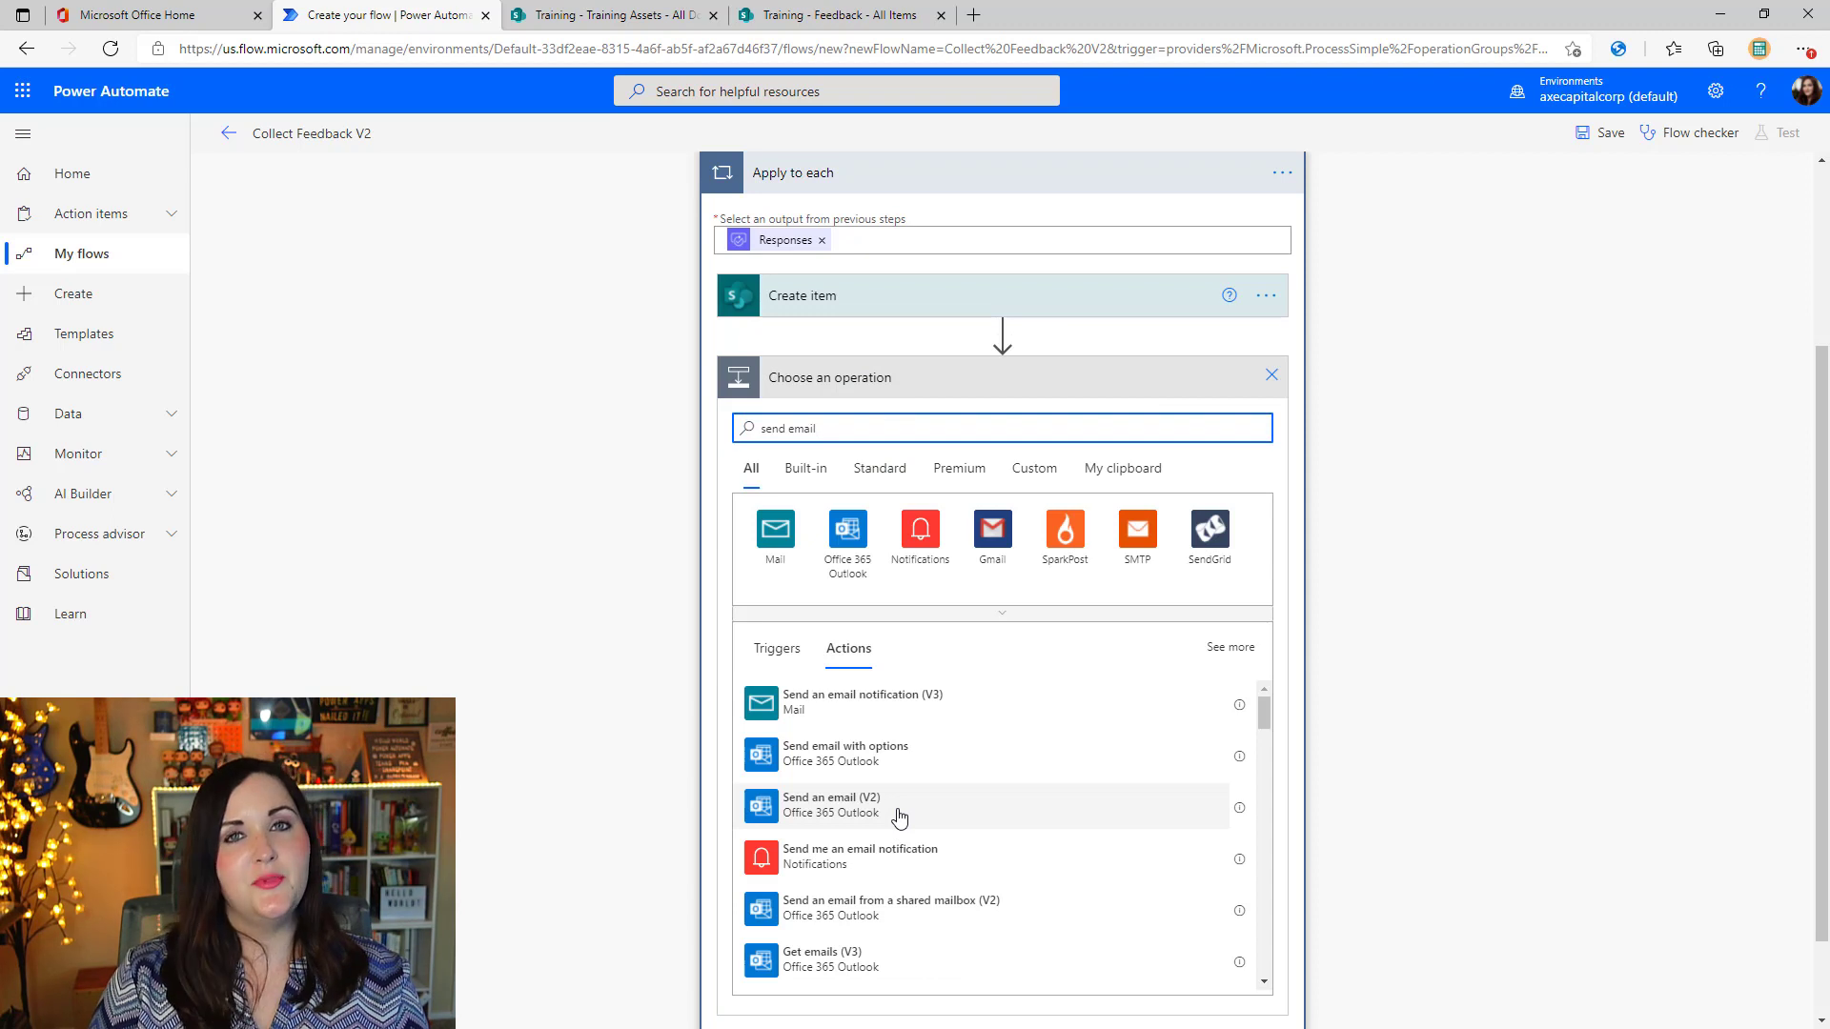
{"action": "left_click", "coordinate": [898, 816]}
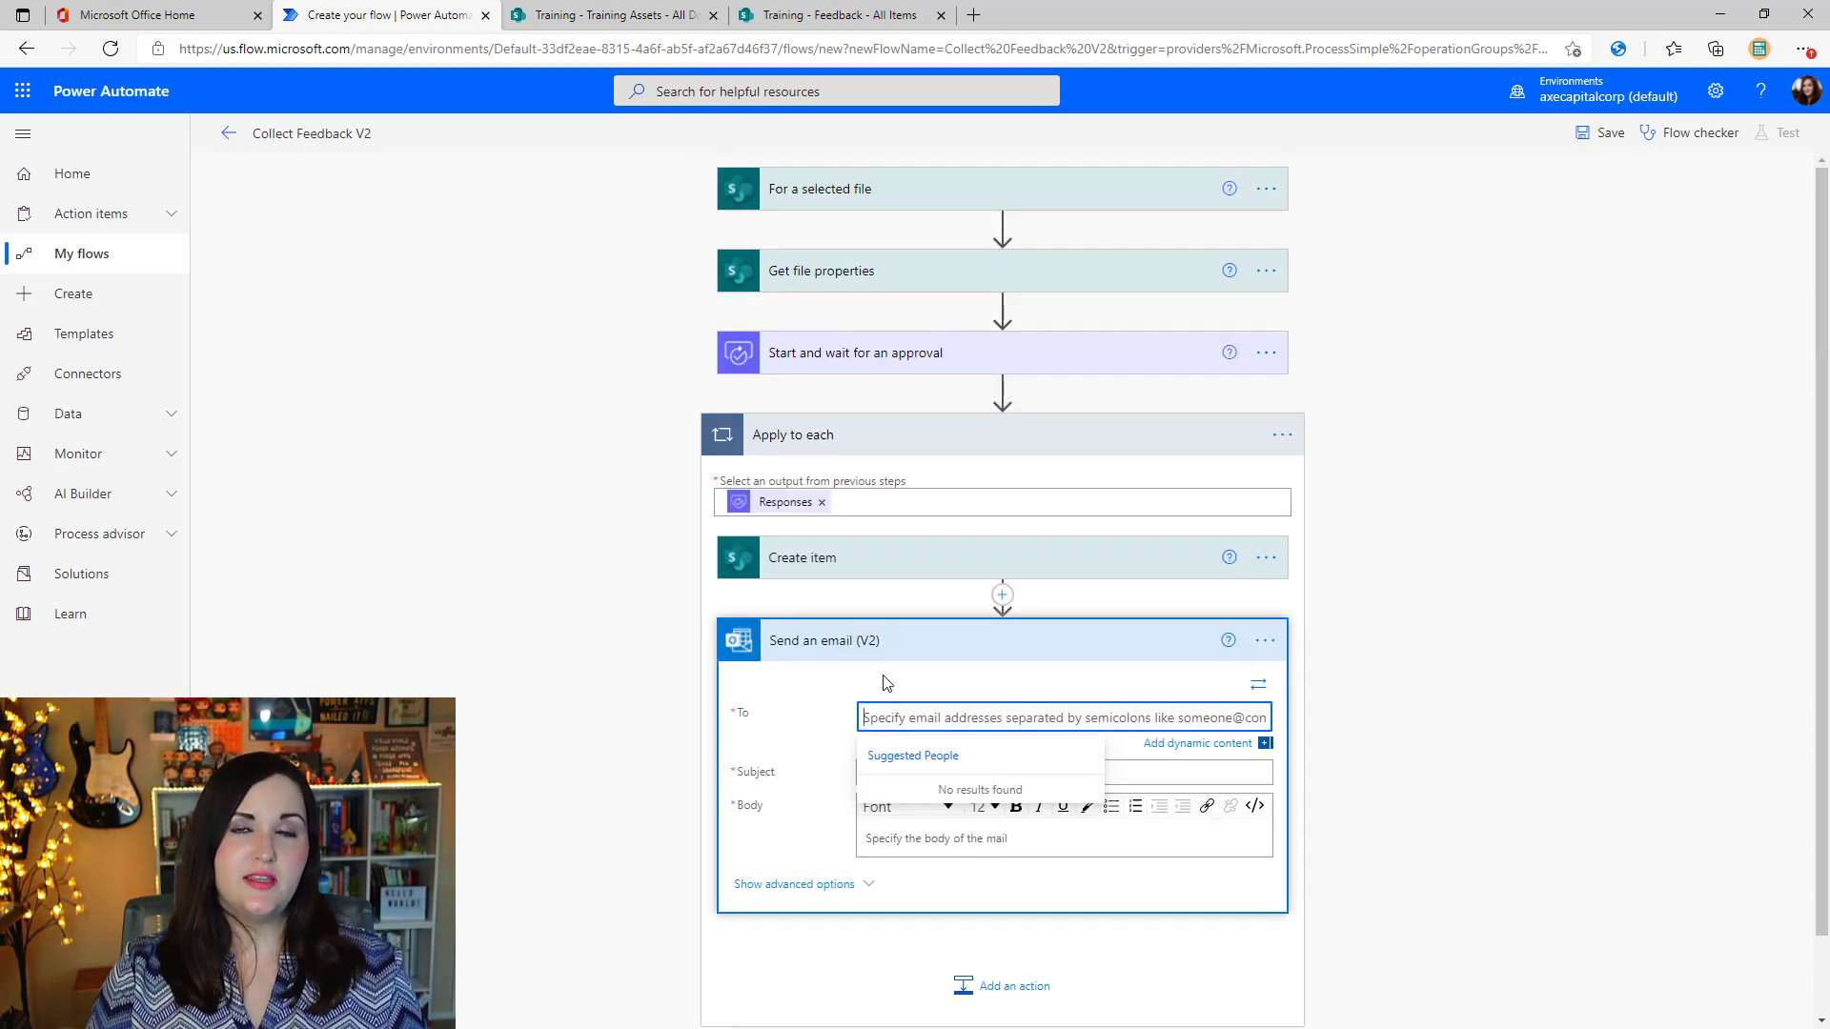
{"action": "left_click", "coordinate": [1218, 666]}
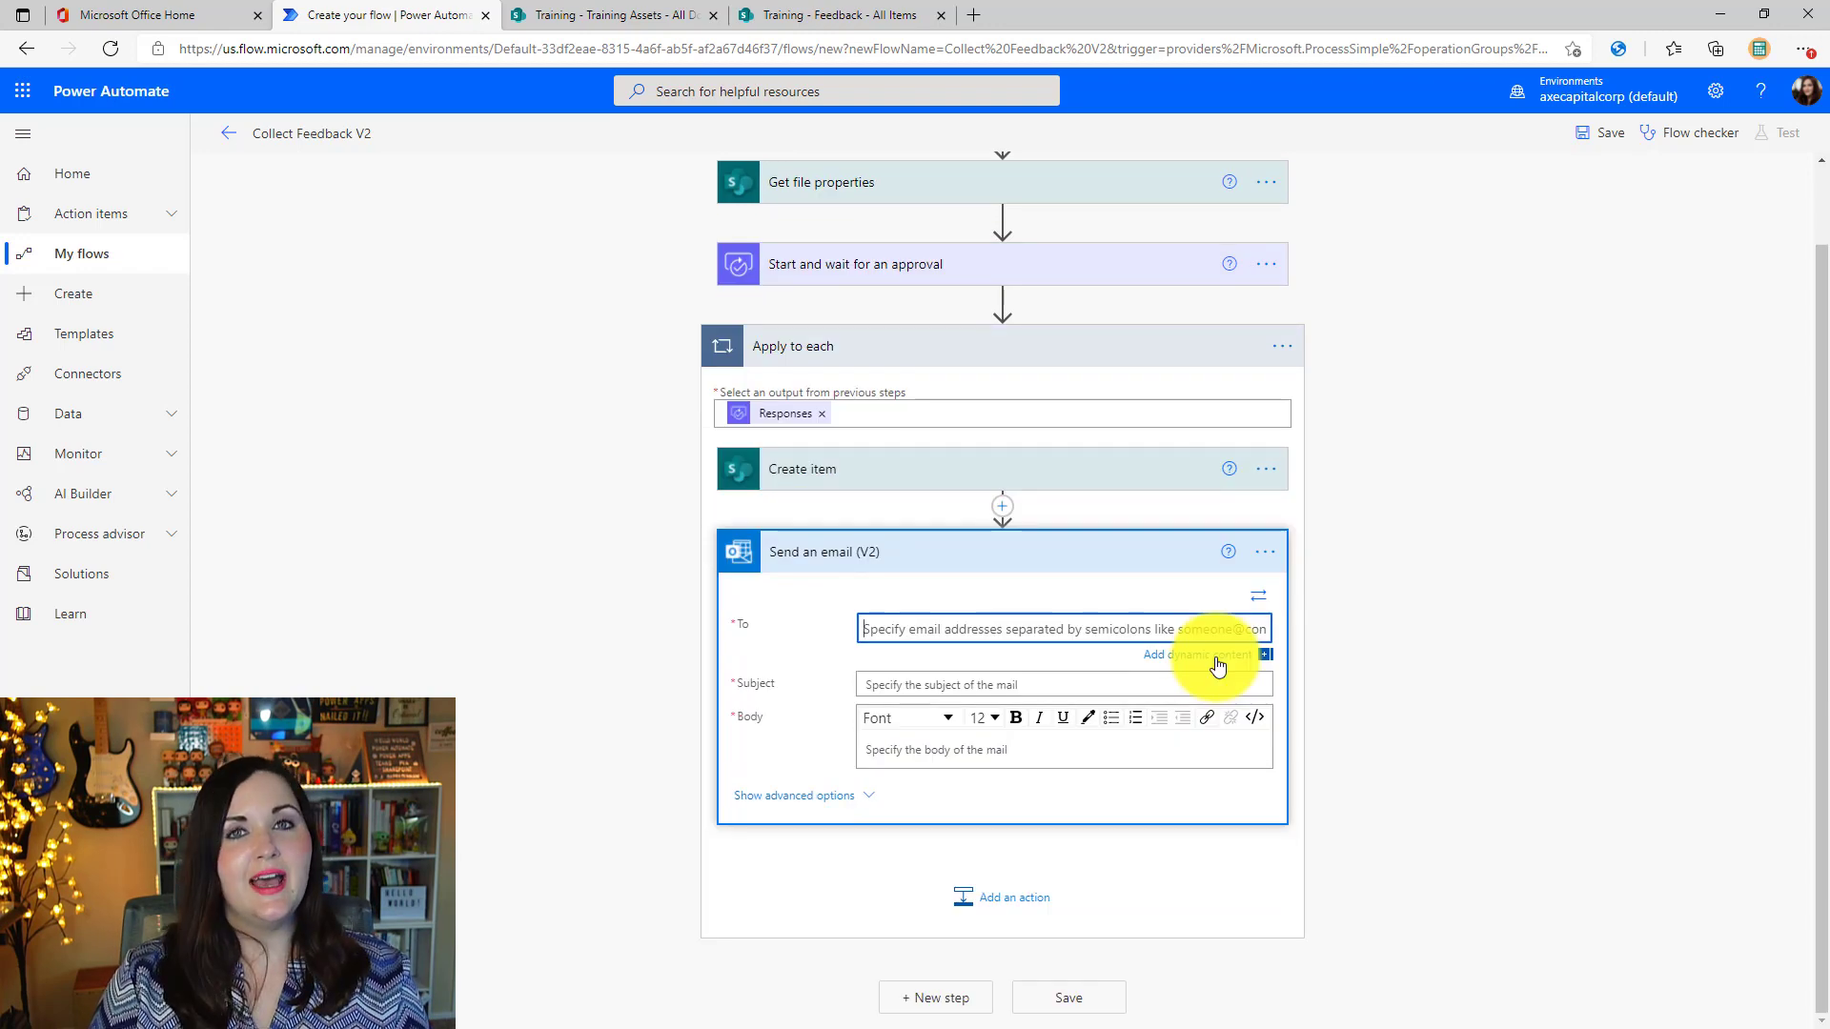
{"action": "scroll", "coordinate": [1344, 612], "scroll_direction": "down", "scroll_amount": 2}
{"action": "scroll", "coordinate": [1487, 743], "scroll_direction": "down", "scroll_amount": 2}
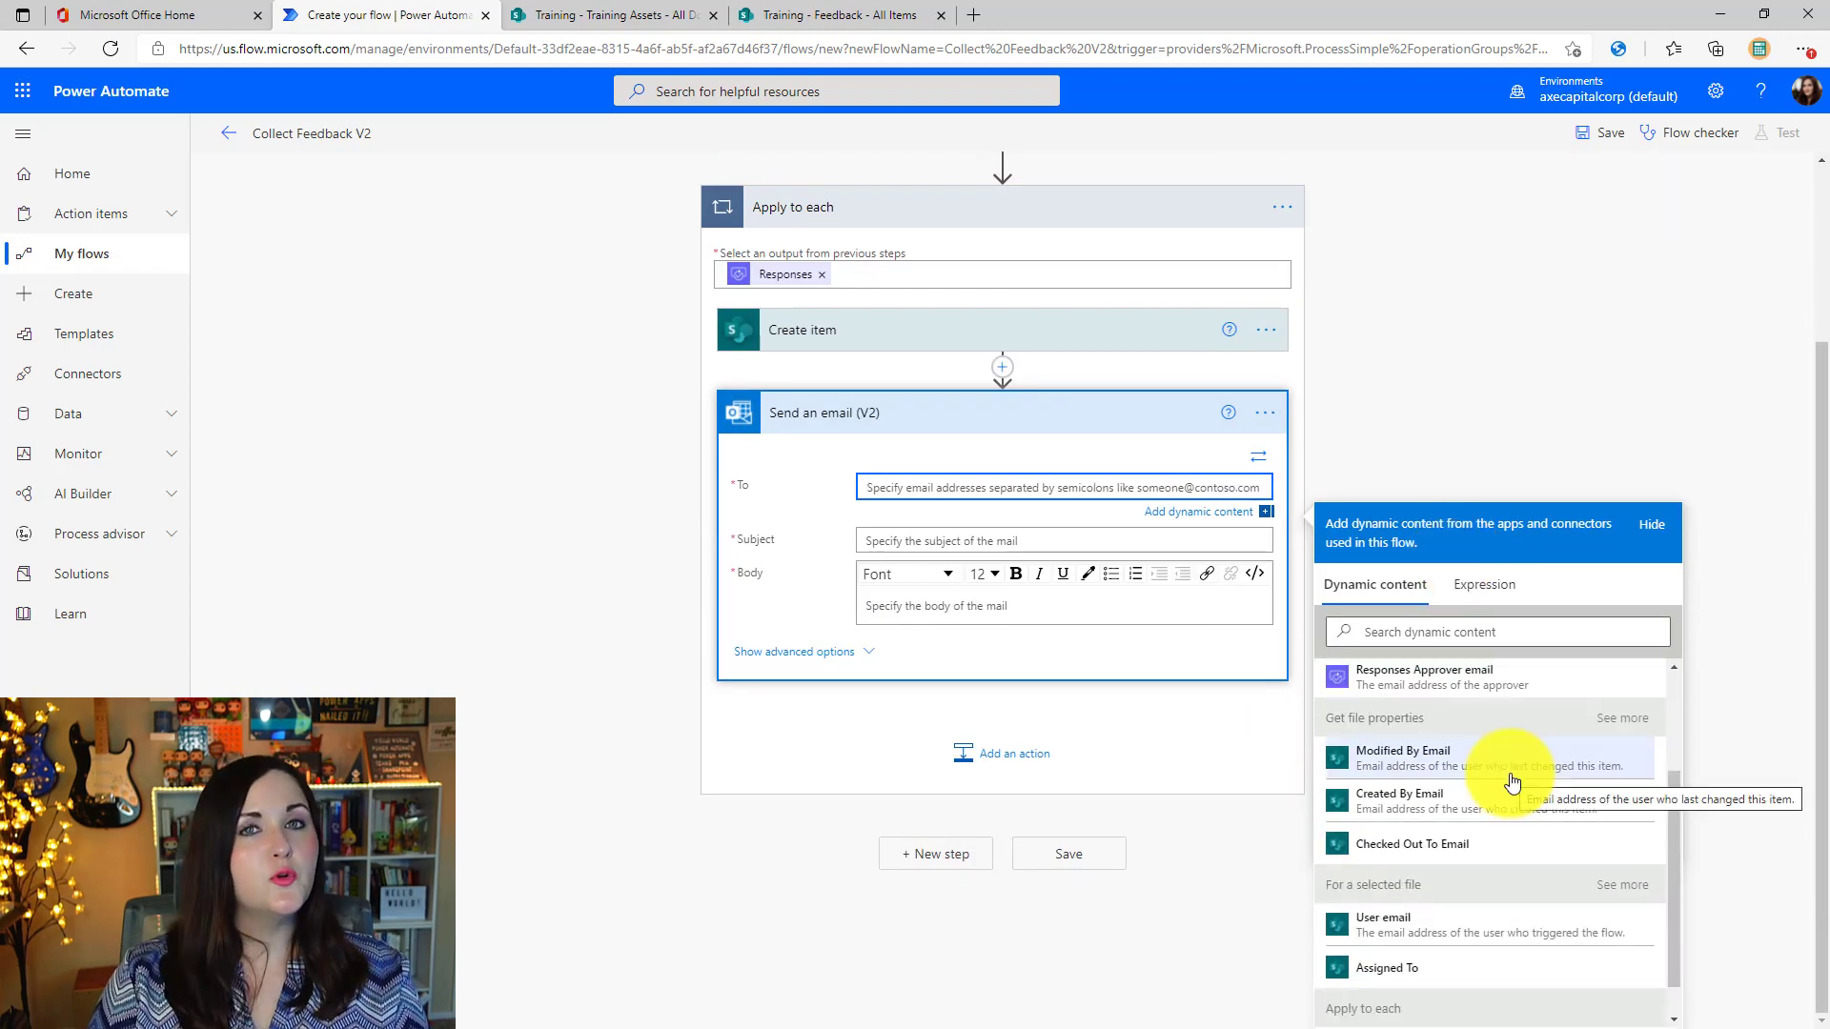
{"action": "scroll", "coordinate": [1506, 779], "scroll_direction": "down", "scroll_amount": 1}
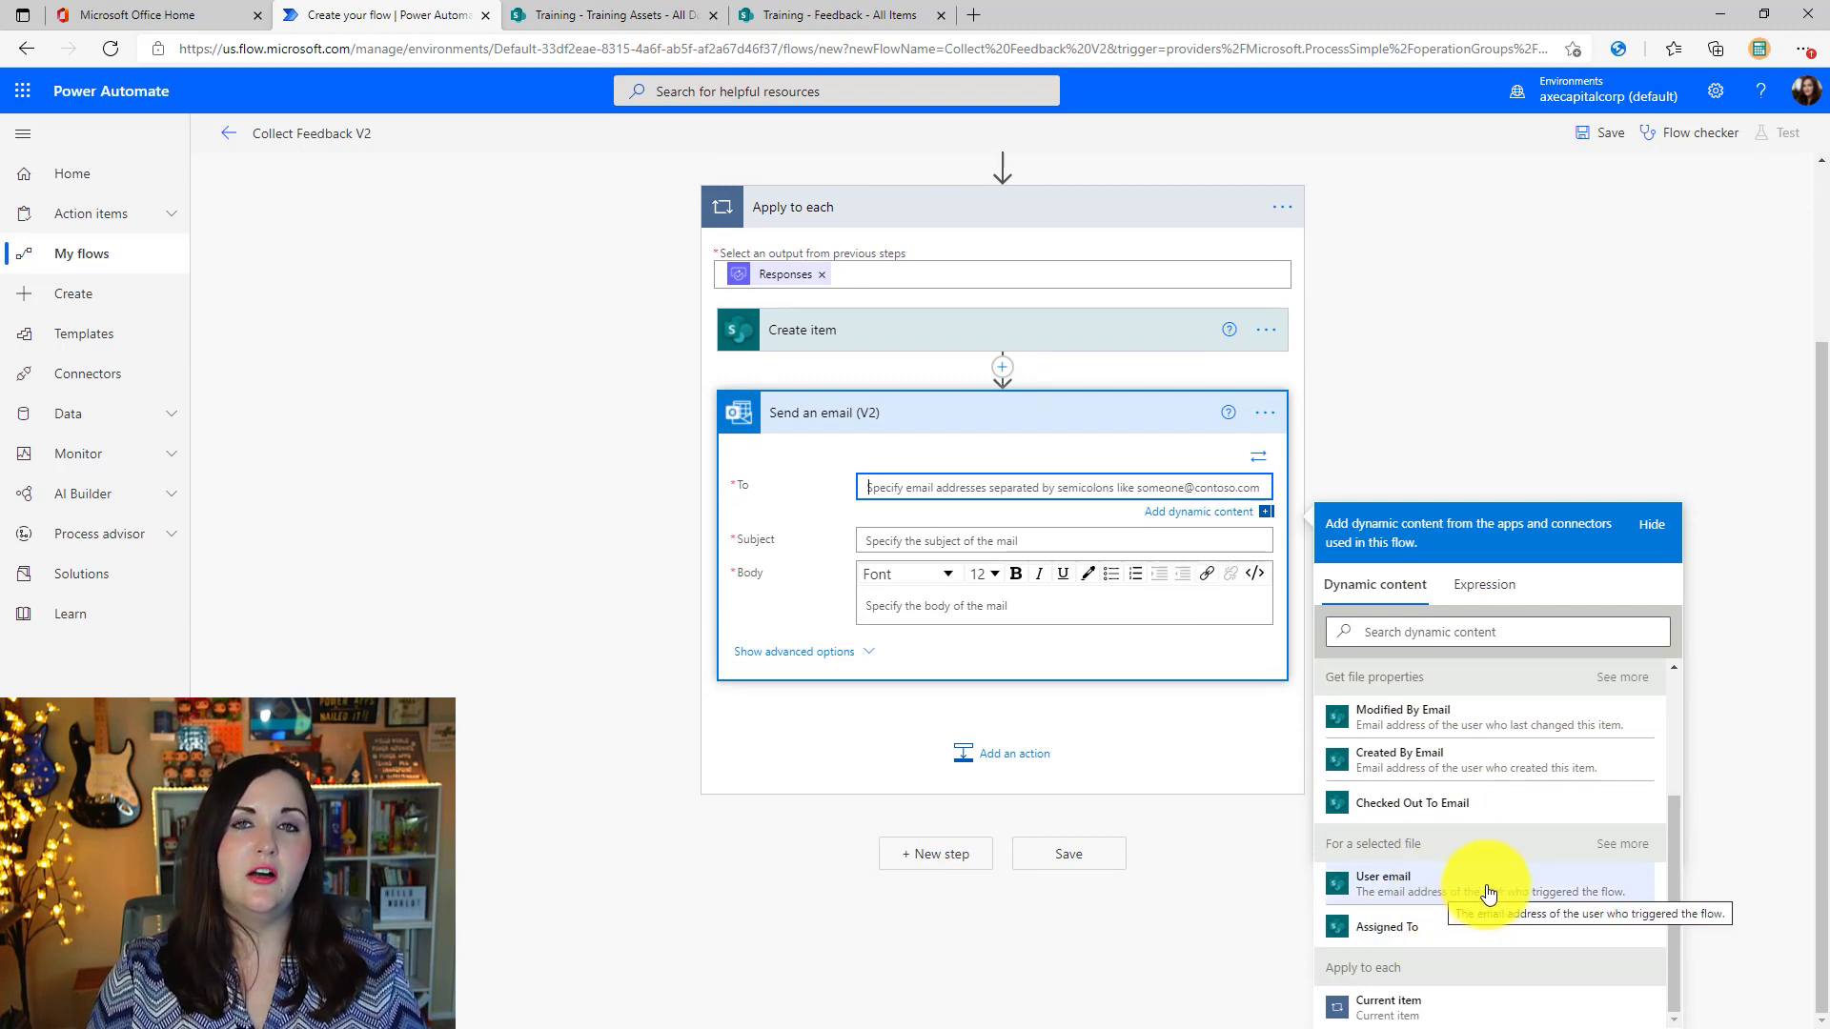
{"action": "left_click", "coordinate": [1490, 886]}
{"action": "left_click", "coordinate": [957, 548]}
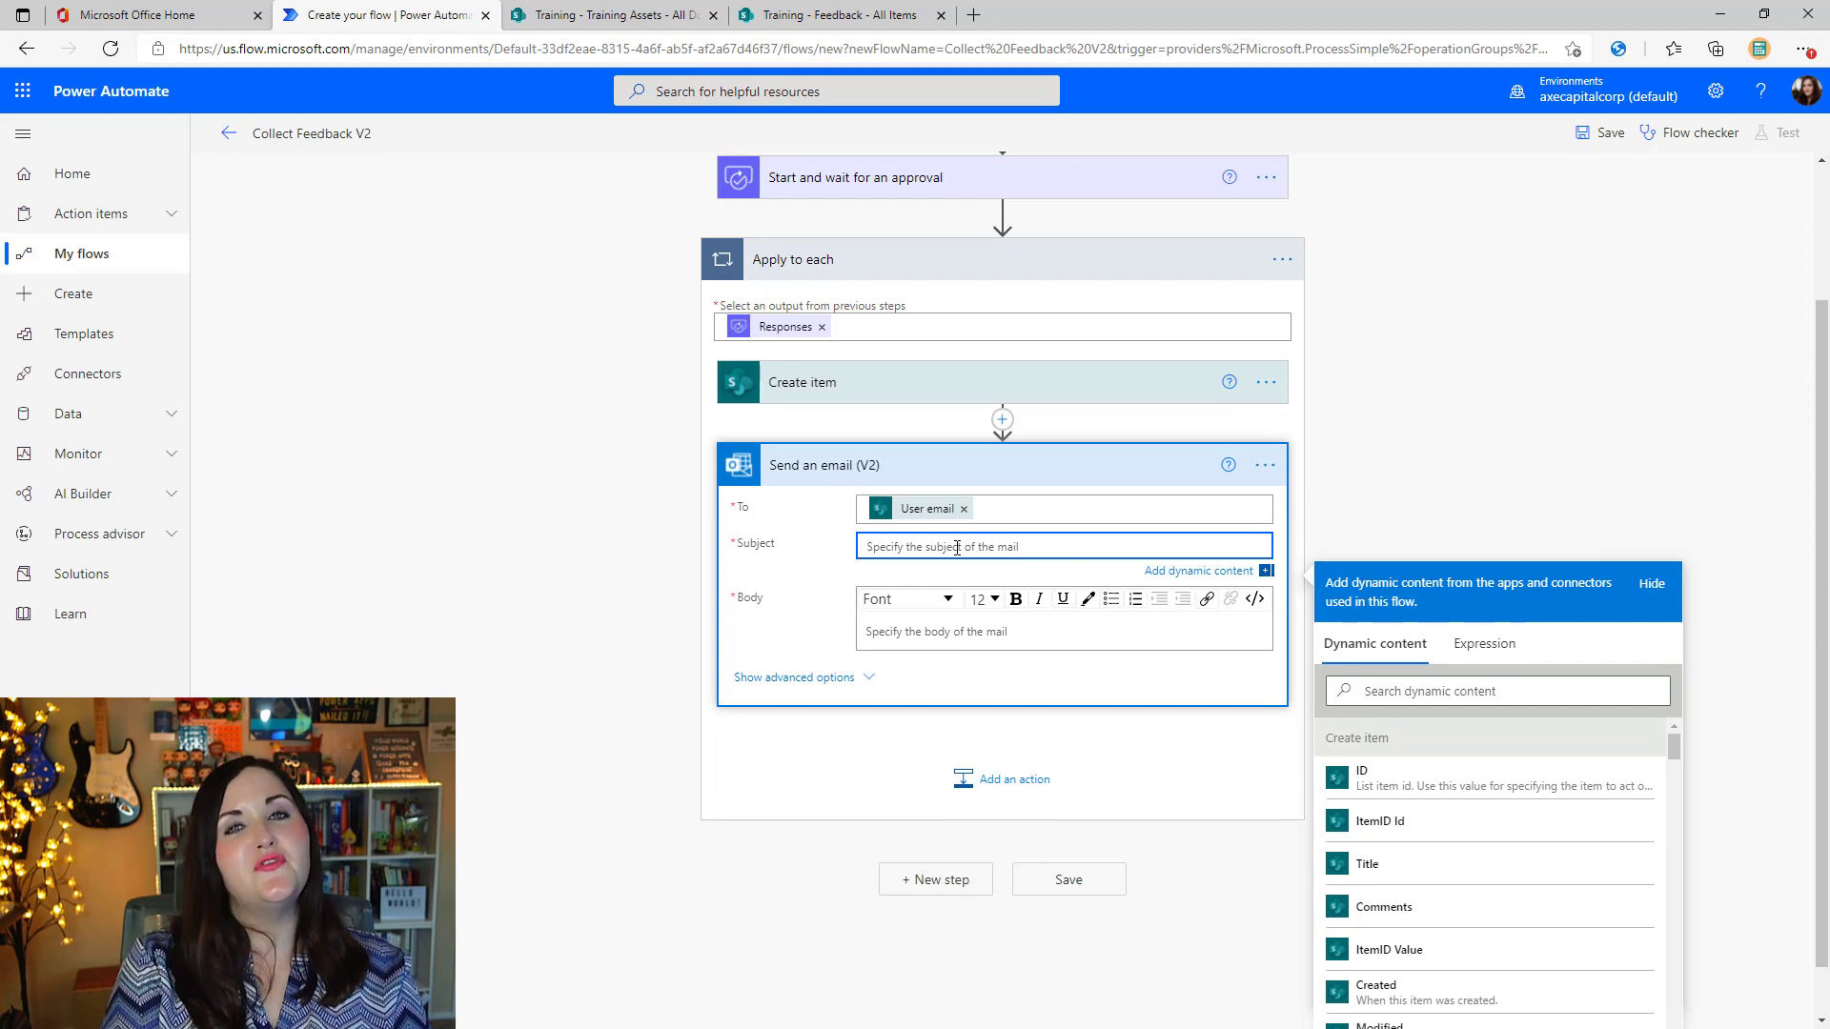
{"action": "type", "text": "Feedback Provded For"}
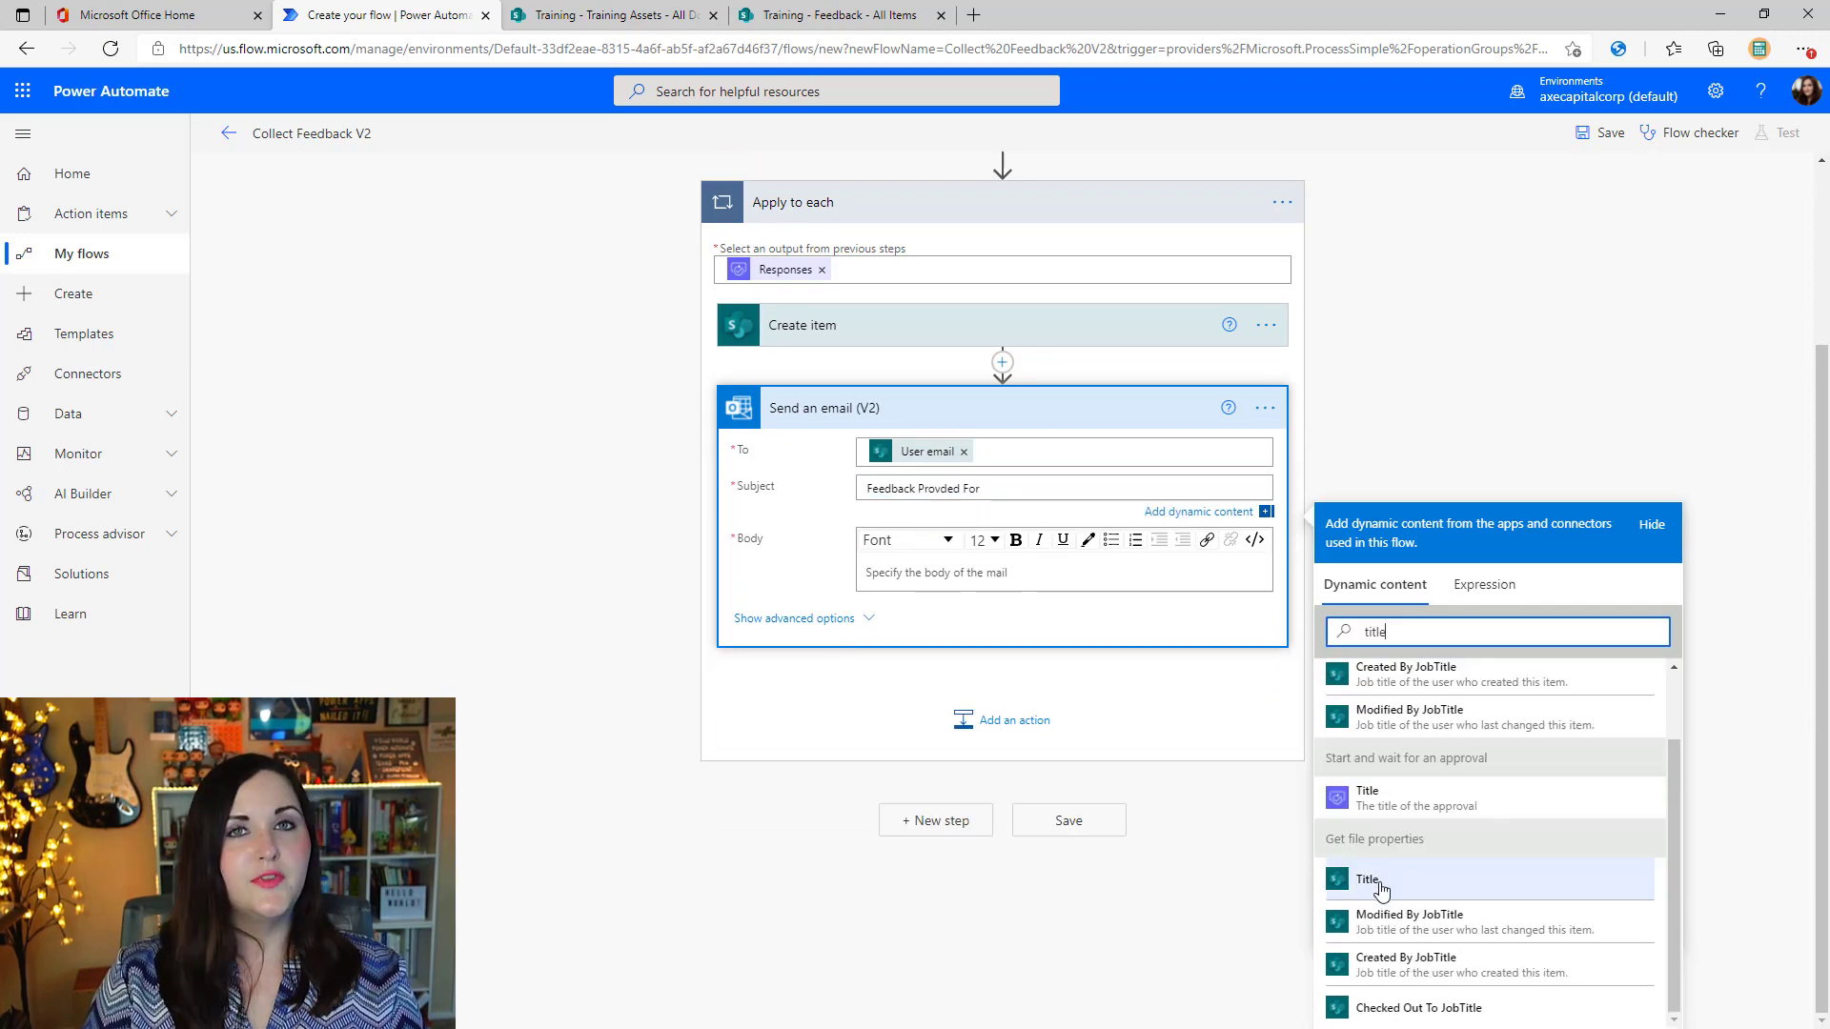
{"action": "left_click", "coordinate": [1373, 881]}
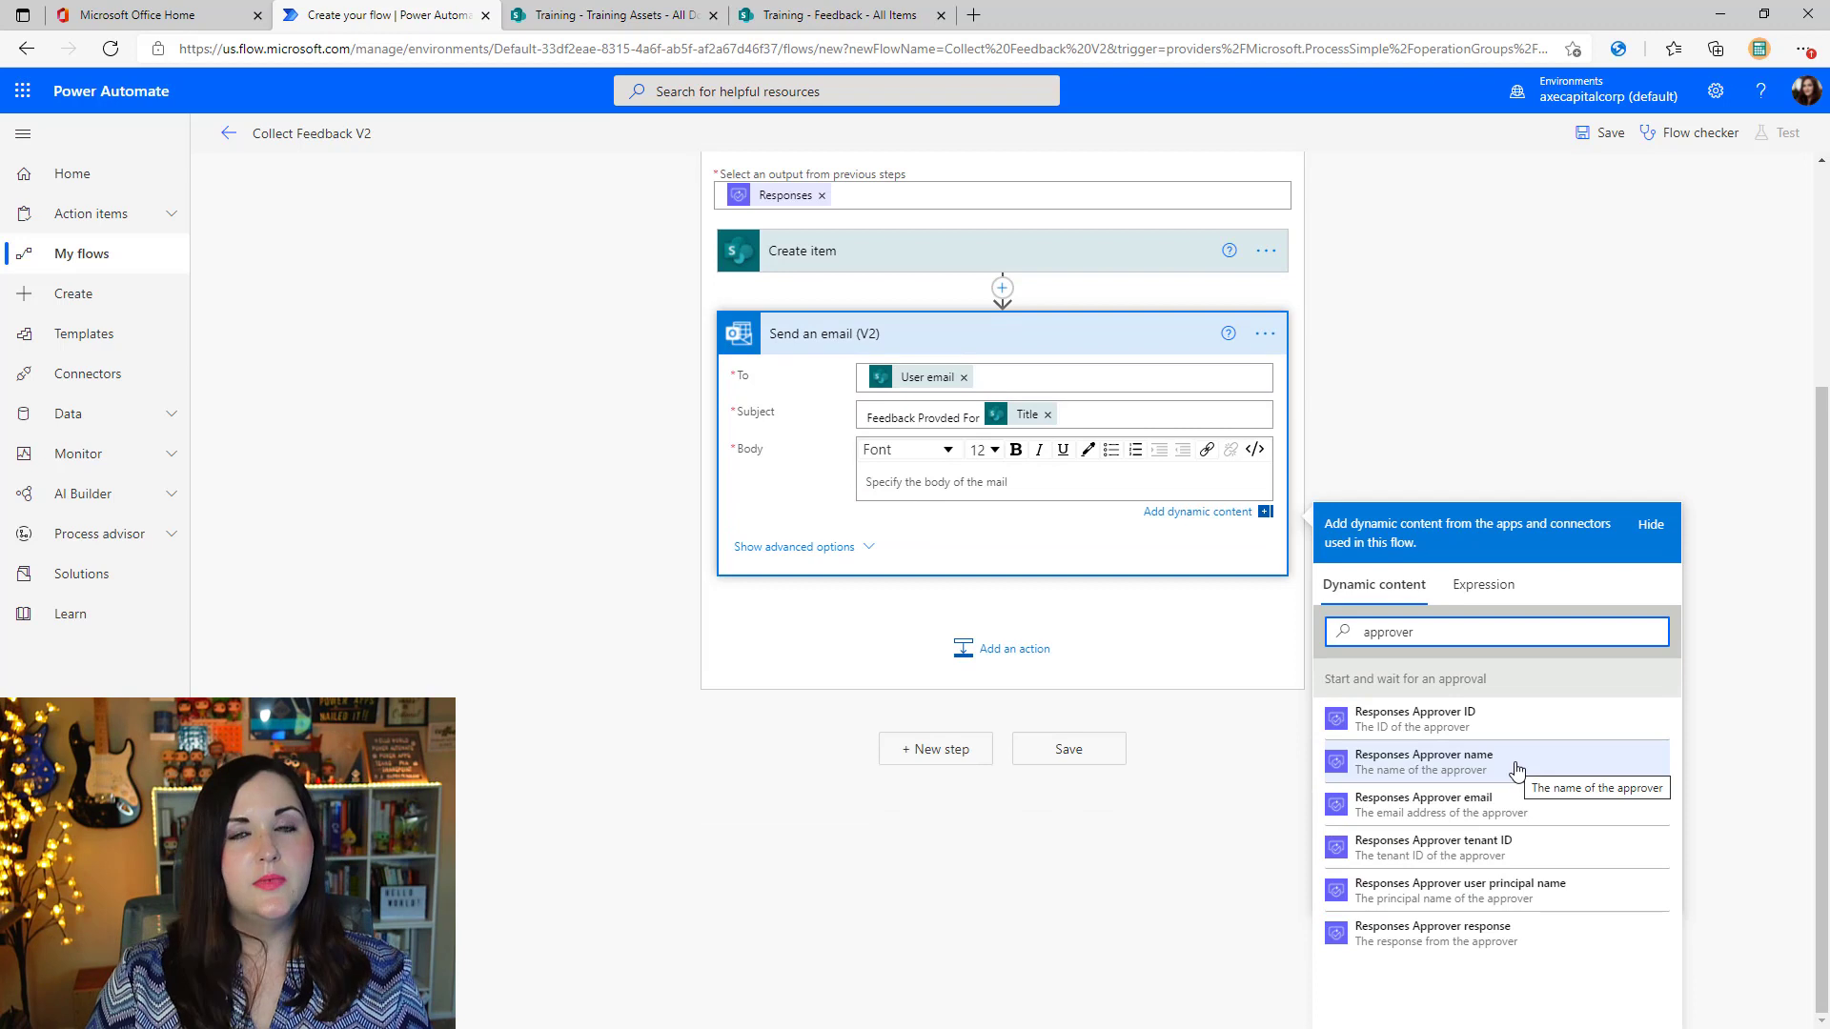
Write the body with the approver's name, 'have provided feedback' text and Responses Comments, then save.
{"action": "left_click", "coordinate": [1512, 768]}
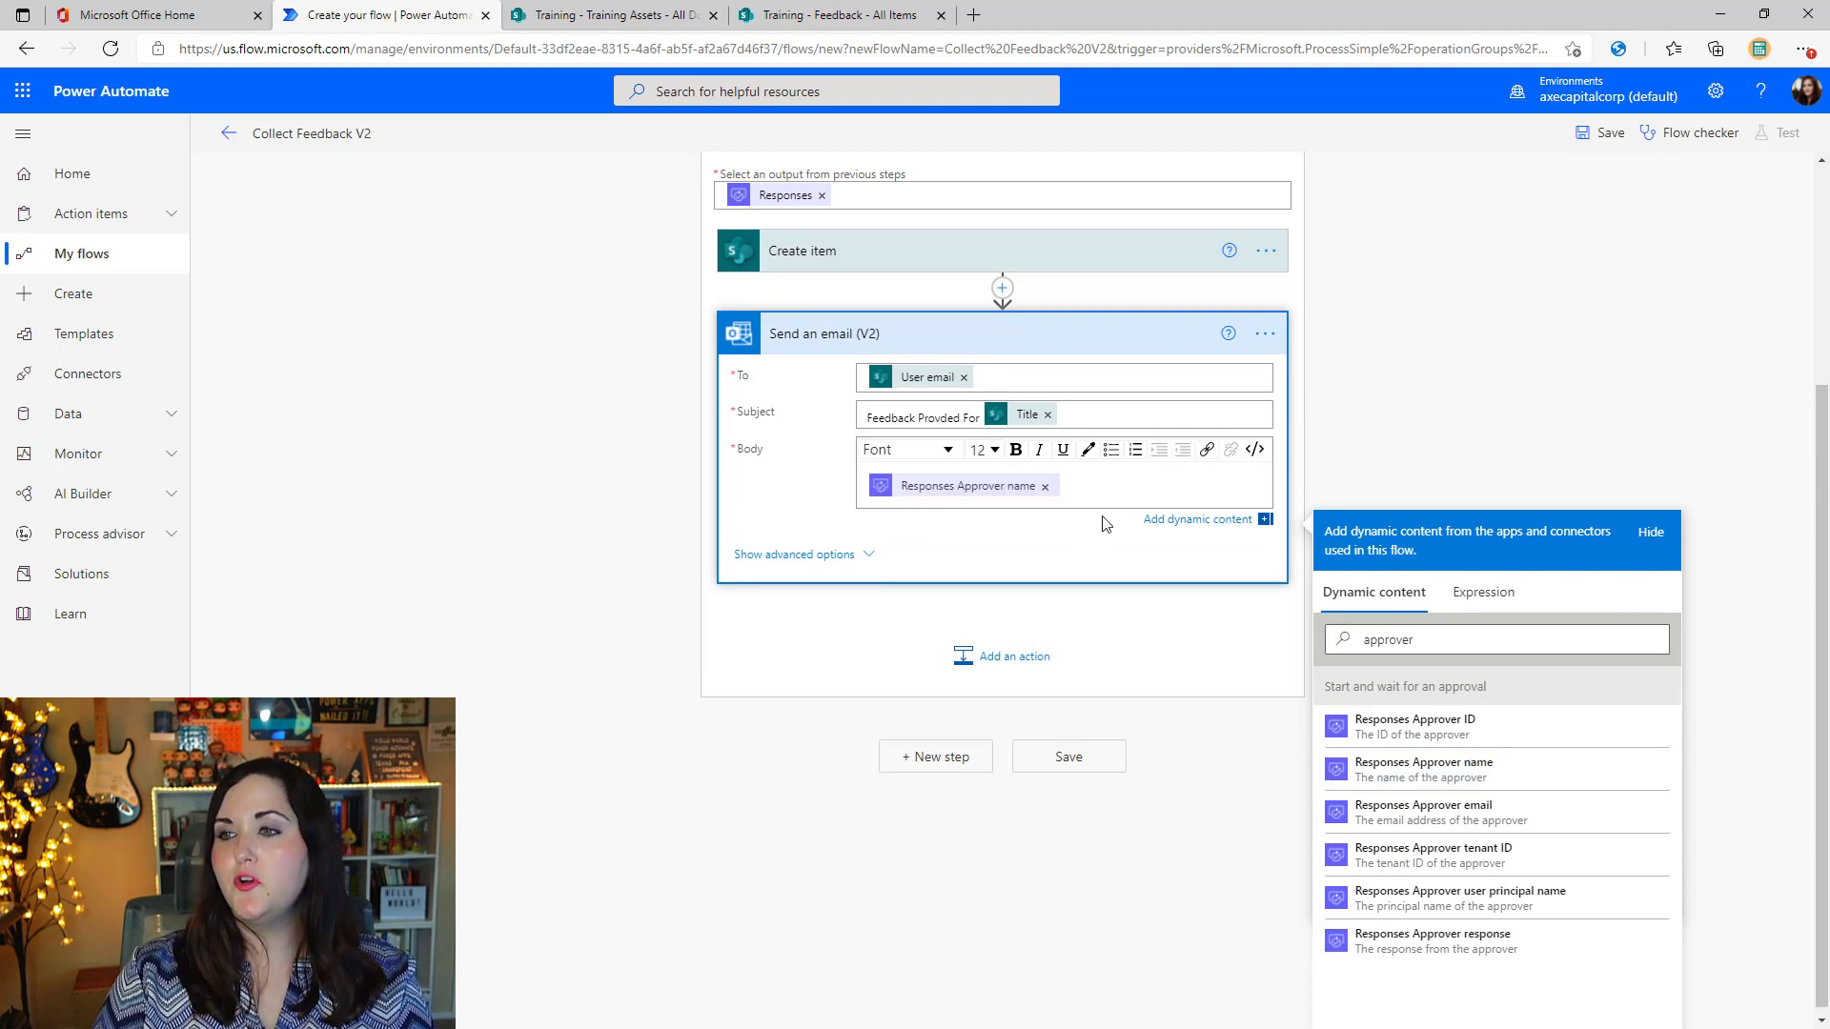
{"action": "type", "text": "have provided feedback, here it i"}
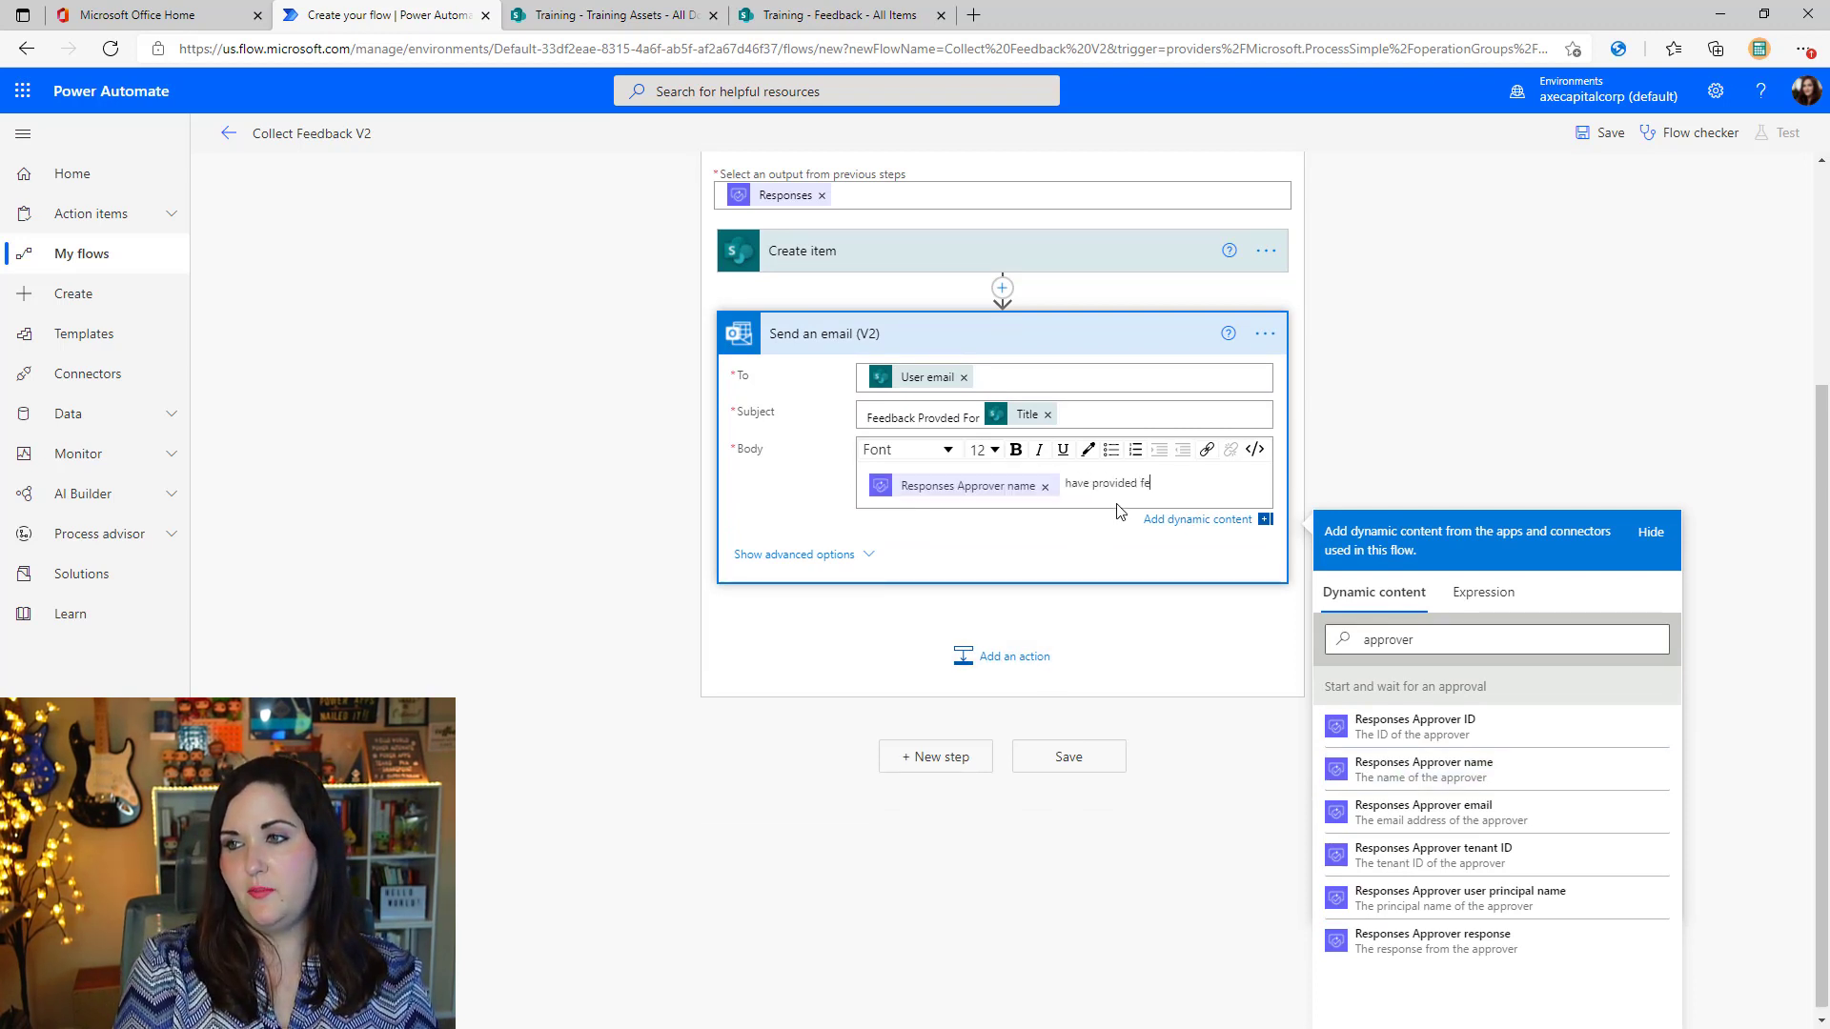
{"action": "type", "text": "comme"}
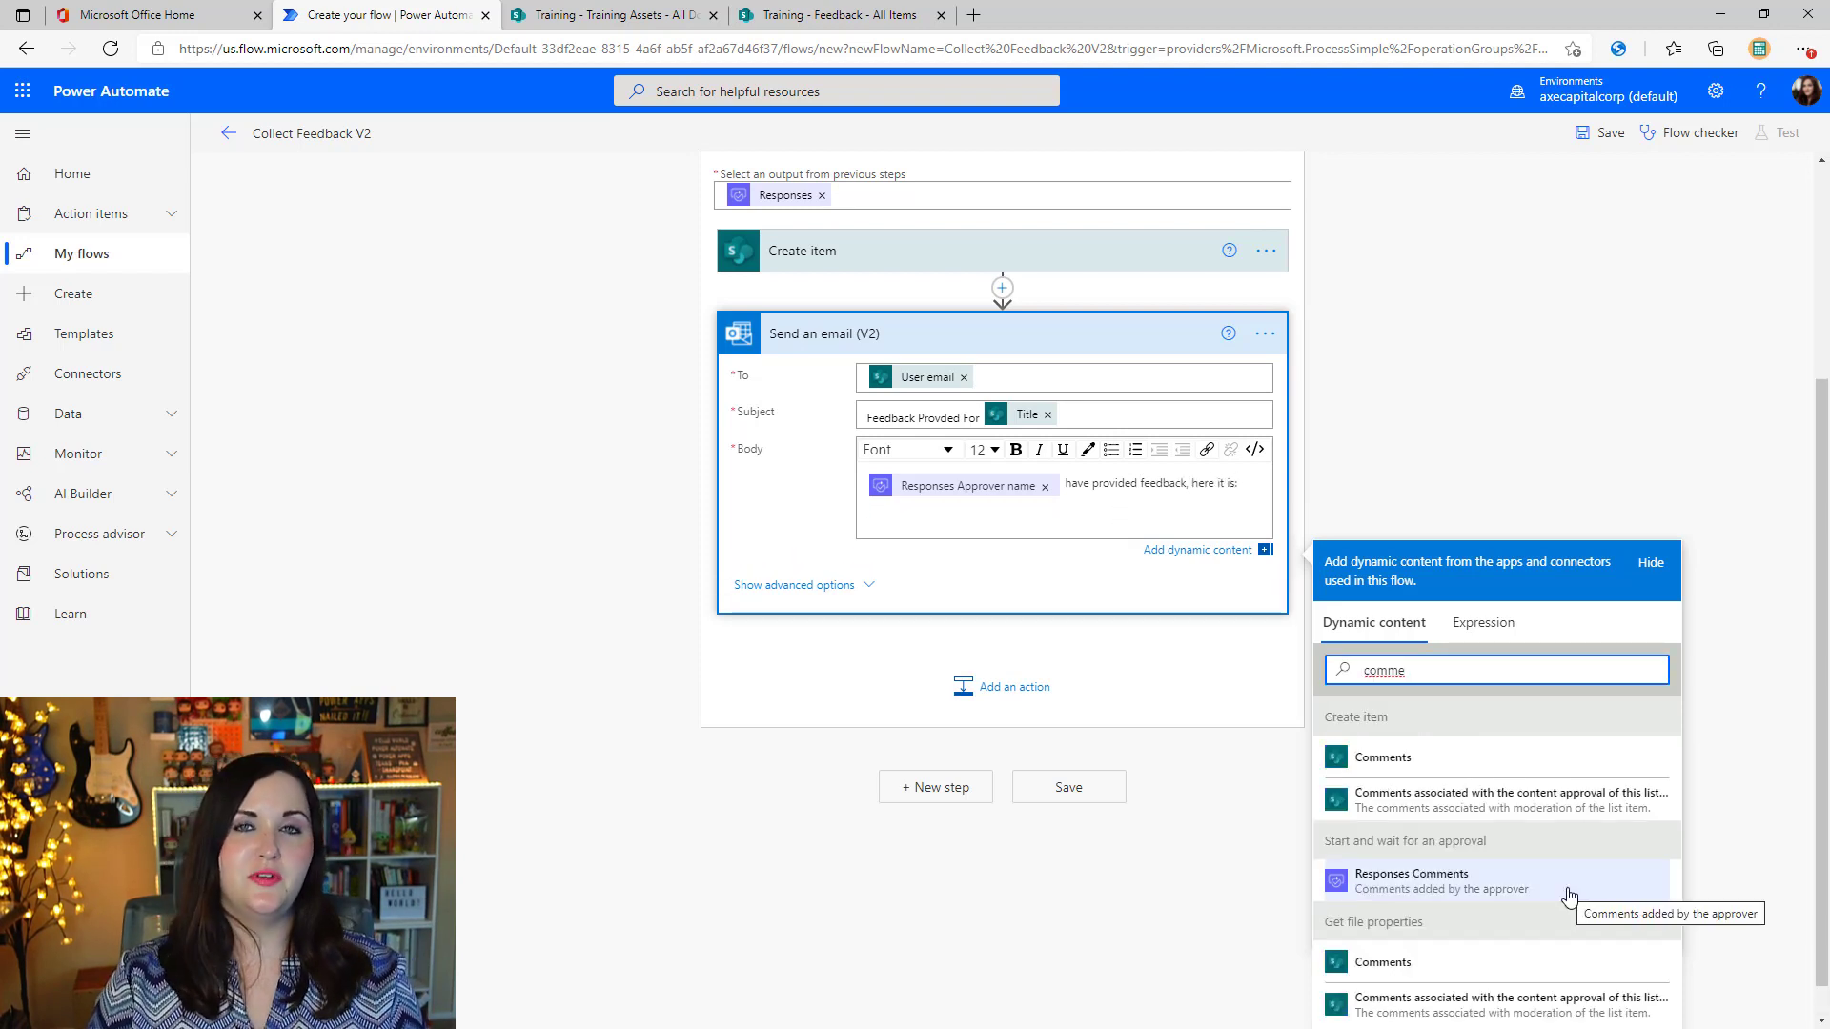
{"action": "left_click", "coordinate": [1569, 884]}
{"action": "left_click", "coordinate": [1603, 133]}
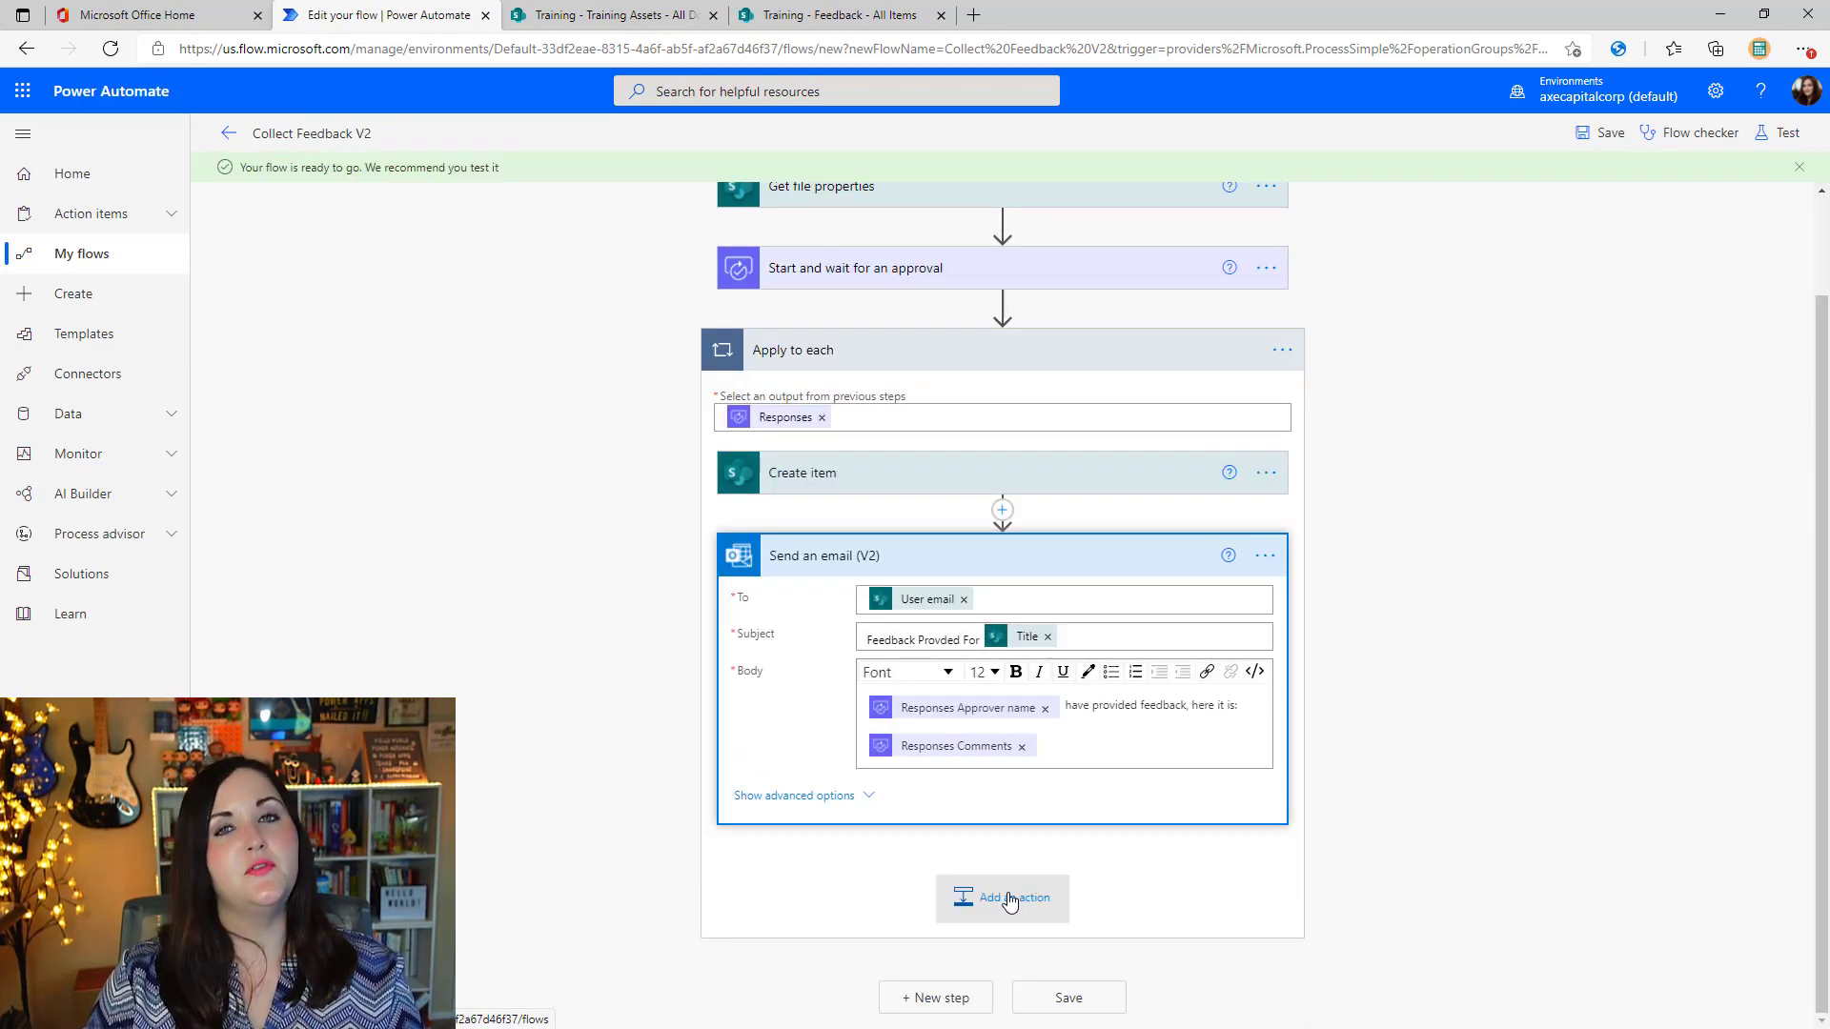
Add a Microsoft Teams 'Post a message as the Flow bot to a user (Preview)' step after the email.
{"action": "left_click", "coordinate": [1010, 901]}
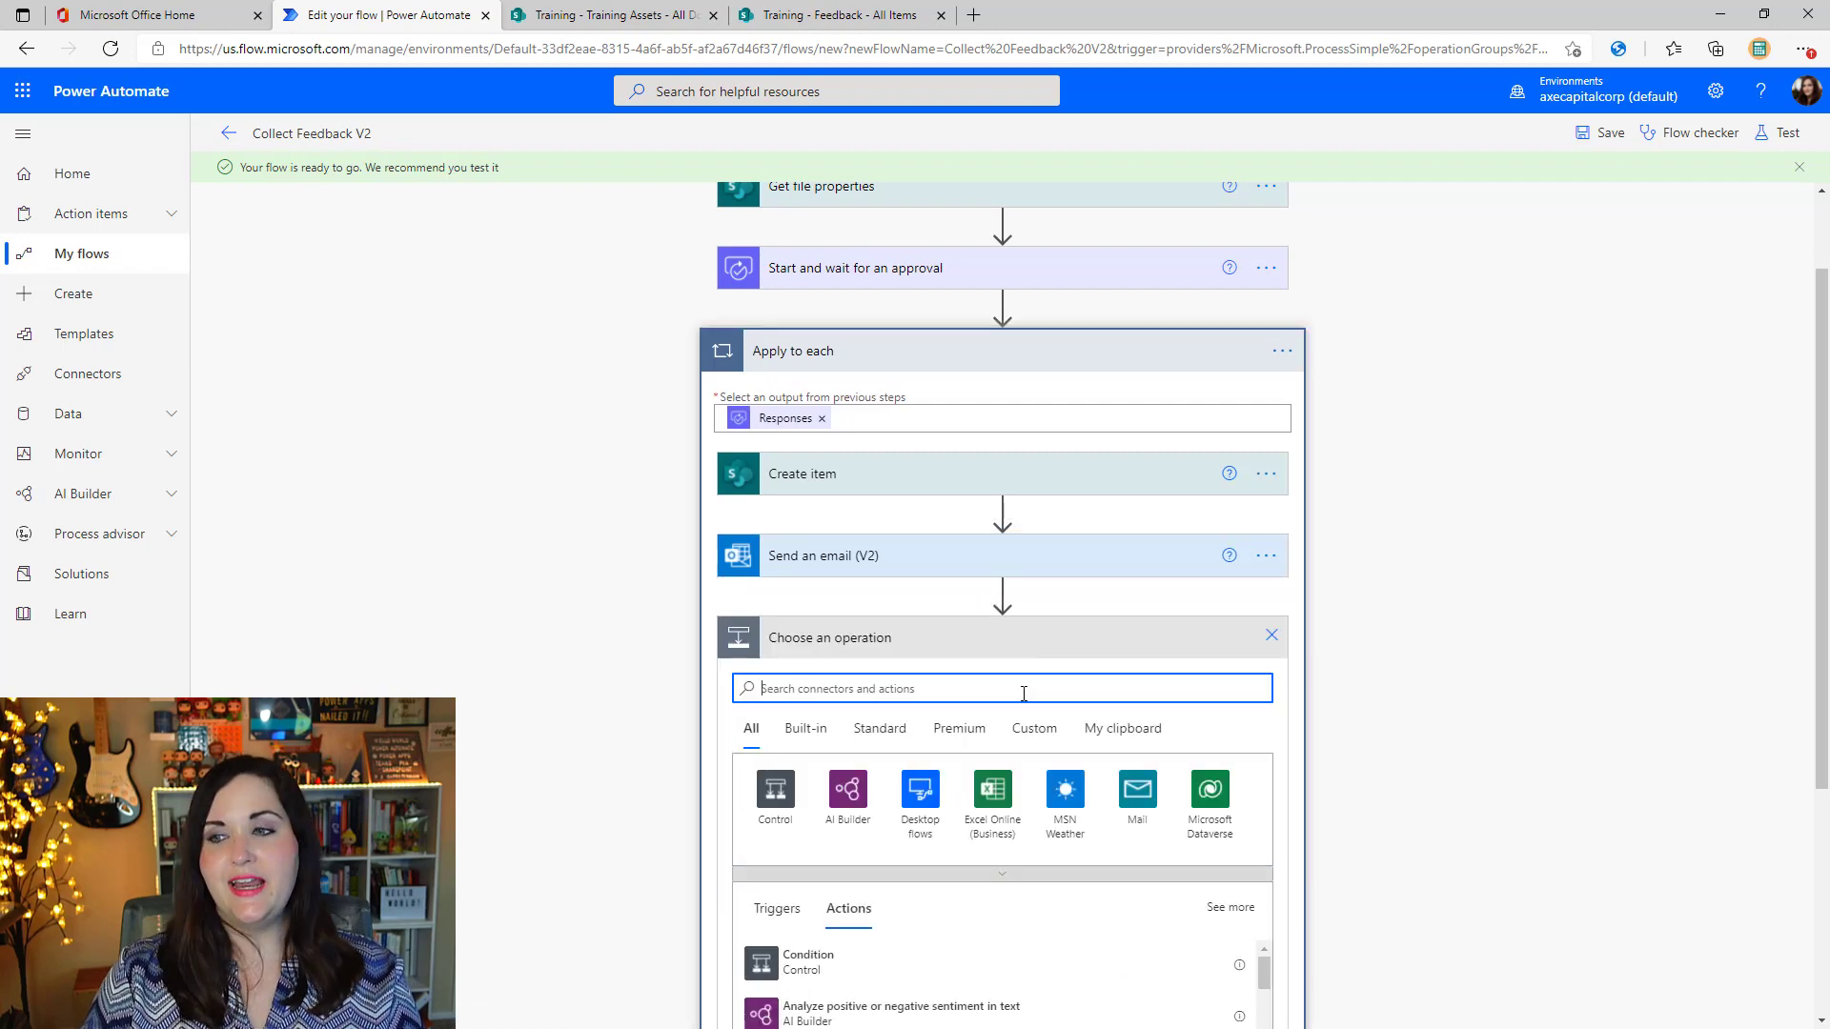
{"action": "left_click", "coordinate": [756, 803]}
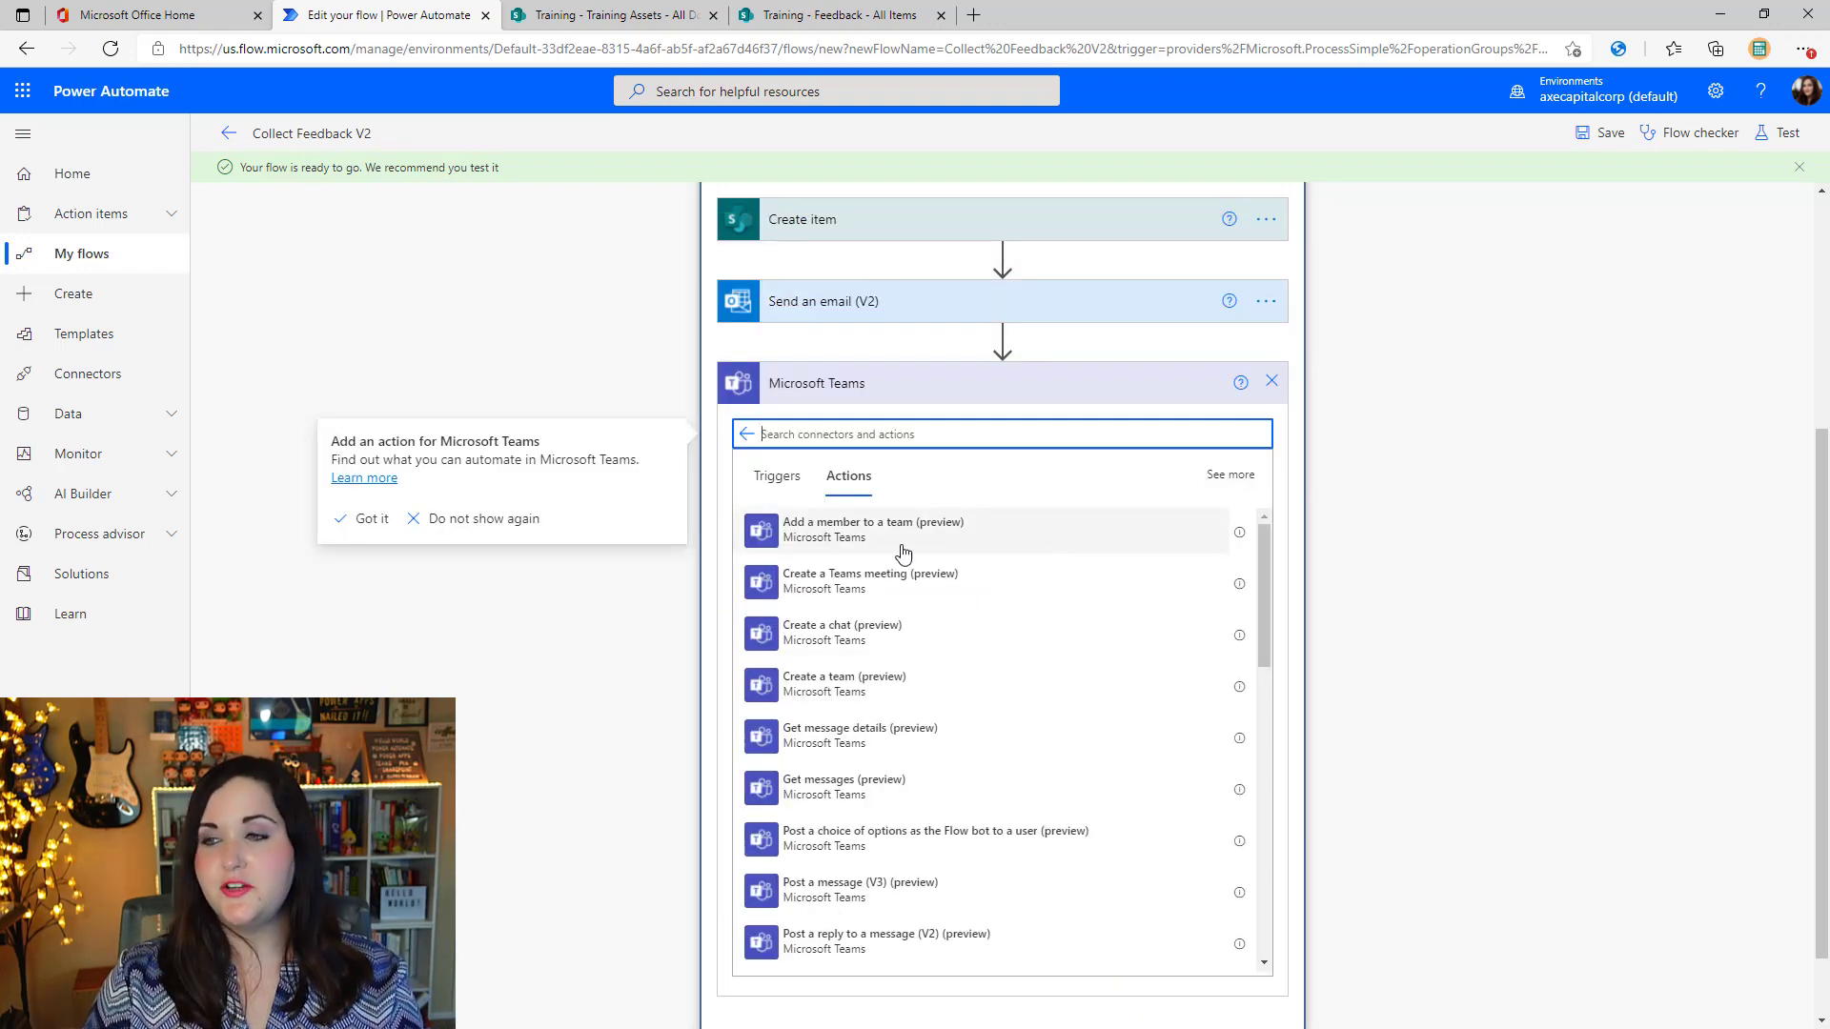
{"action": "scroll", "coordinate": [1001, 667], "scroll_direction": "down", "scroll_amount": 5}
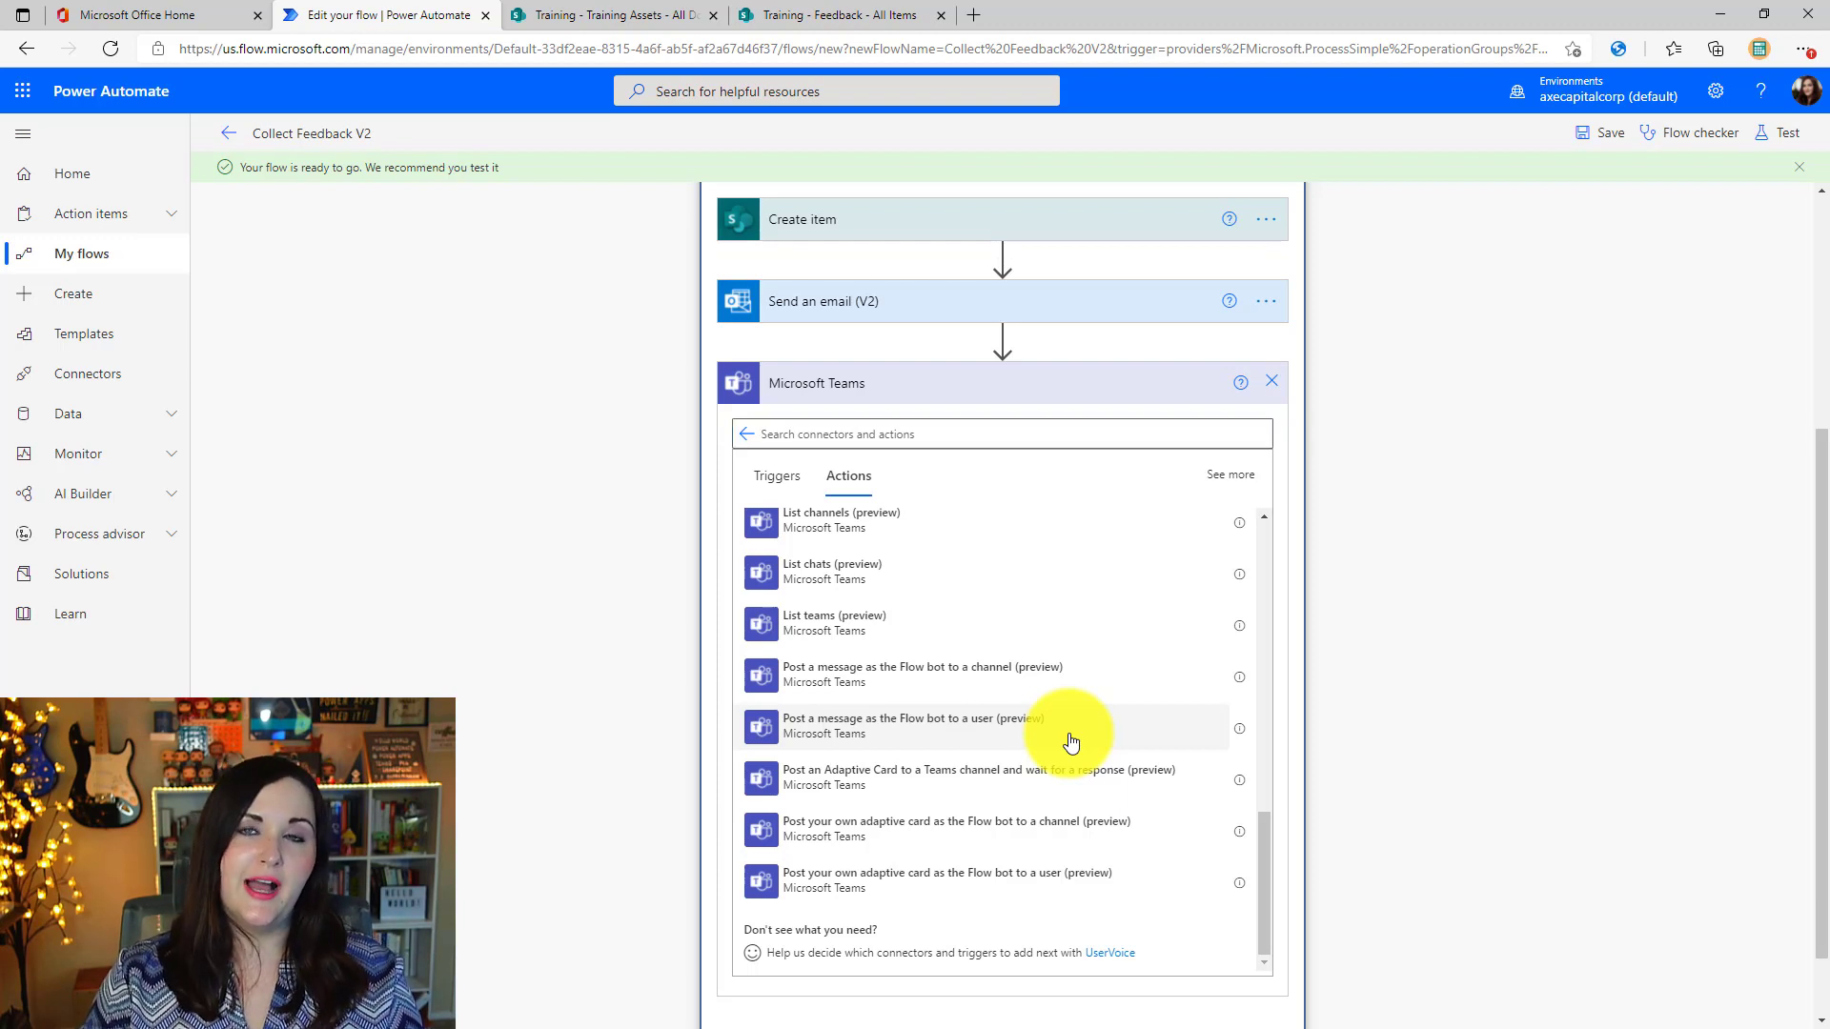
{"action": "left_click", "coordinate": [1071, 741]}
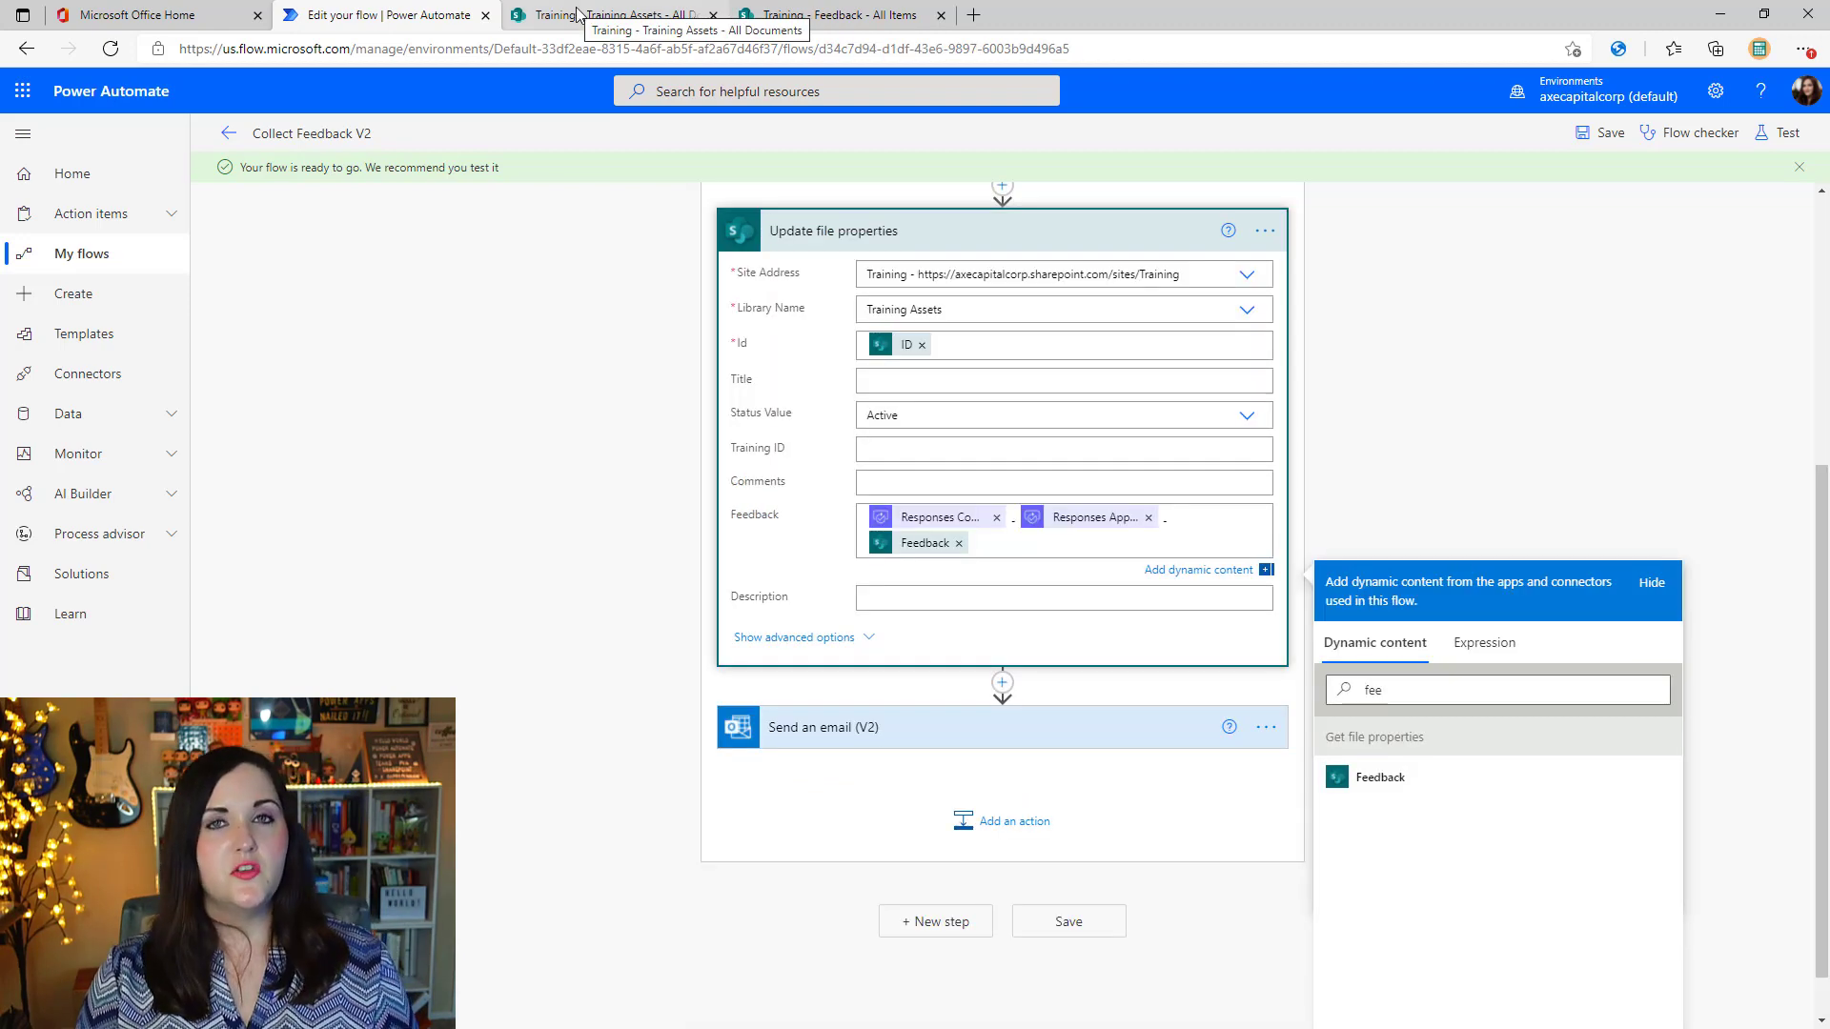
{"action": "left_click", "coordinate": [584, 15]}
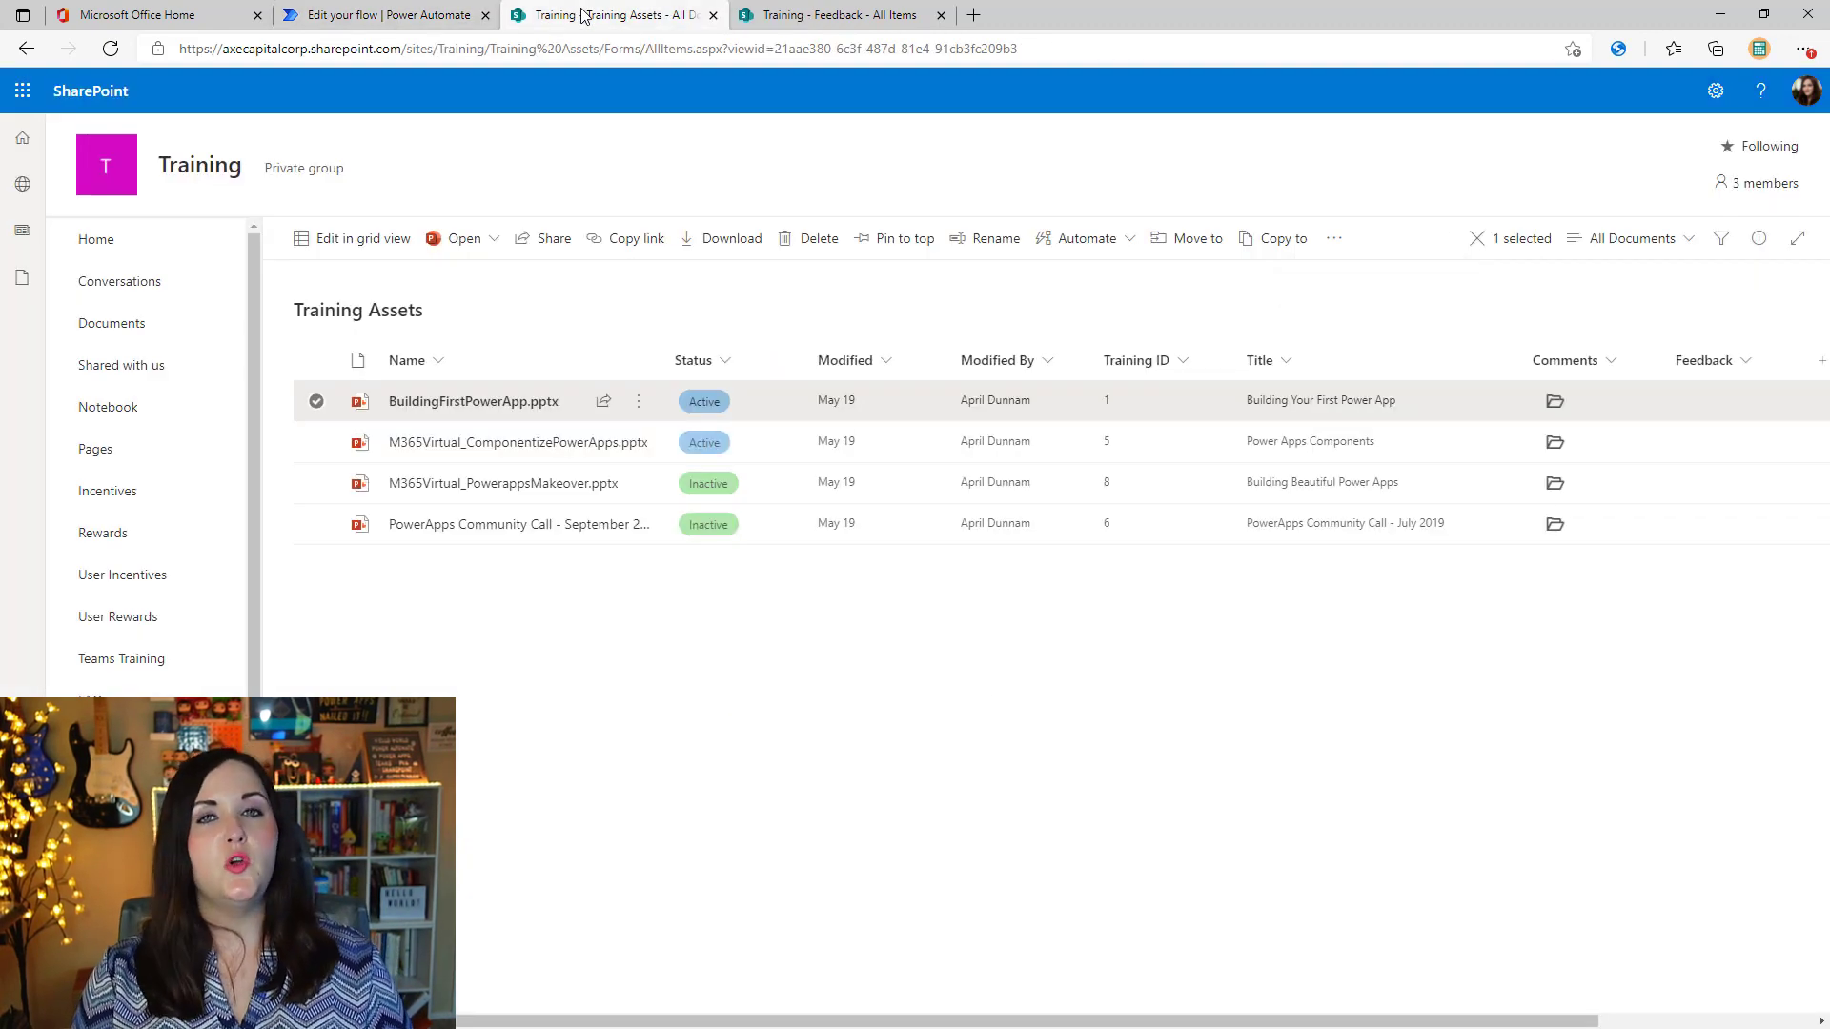
Reload the Training Assets library, select the Power Apps Components file and open its Automate options.
{"action": "left_click", "coordinate": [401, 53]}
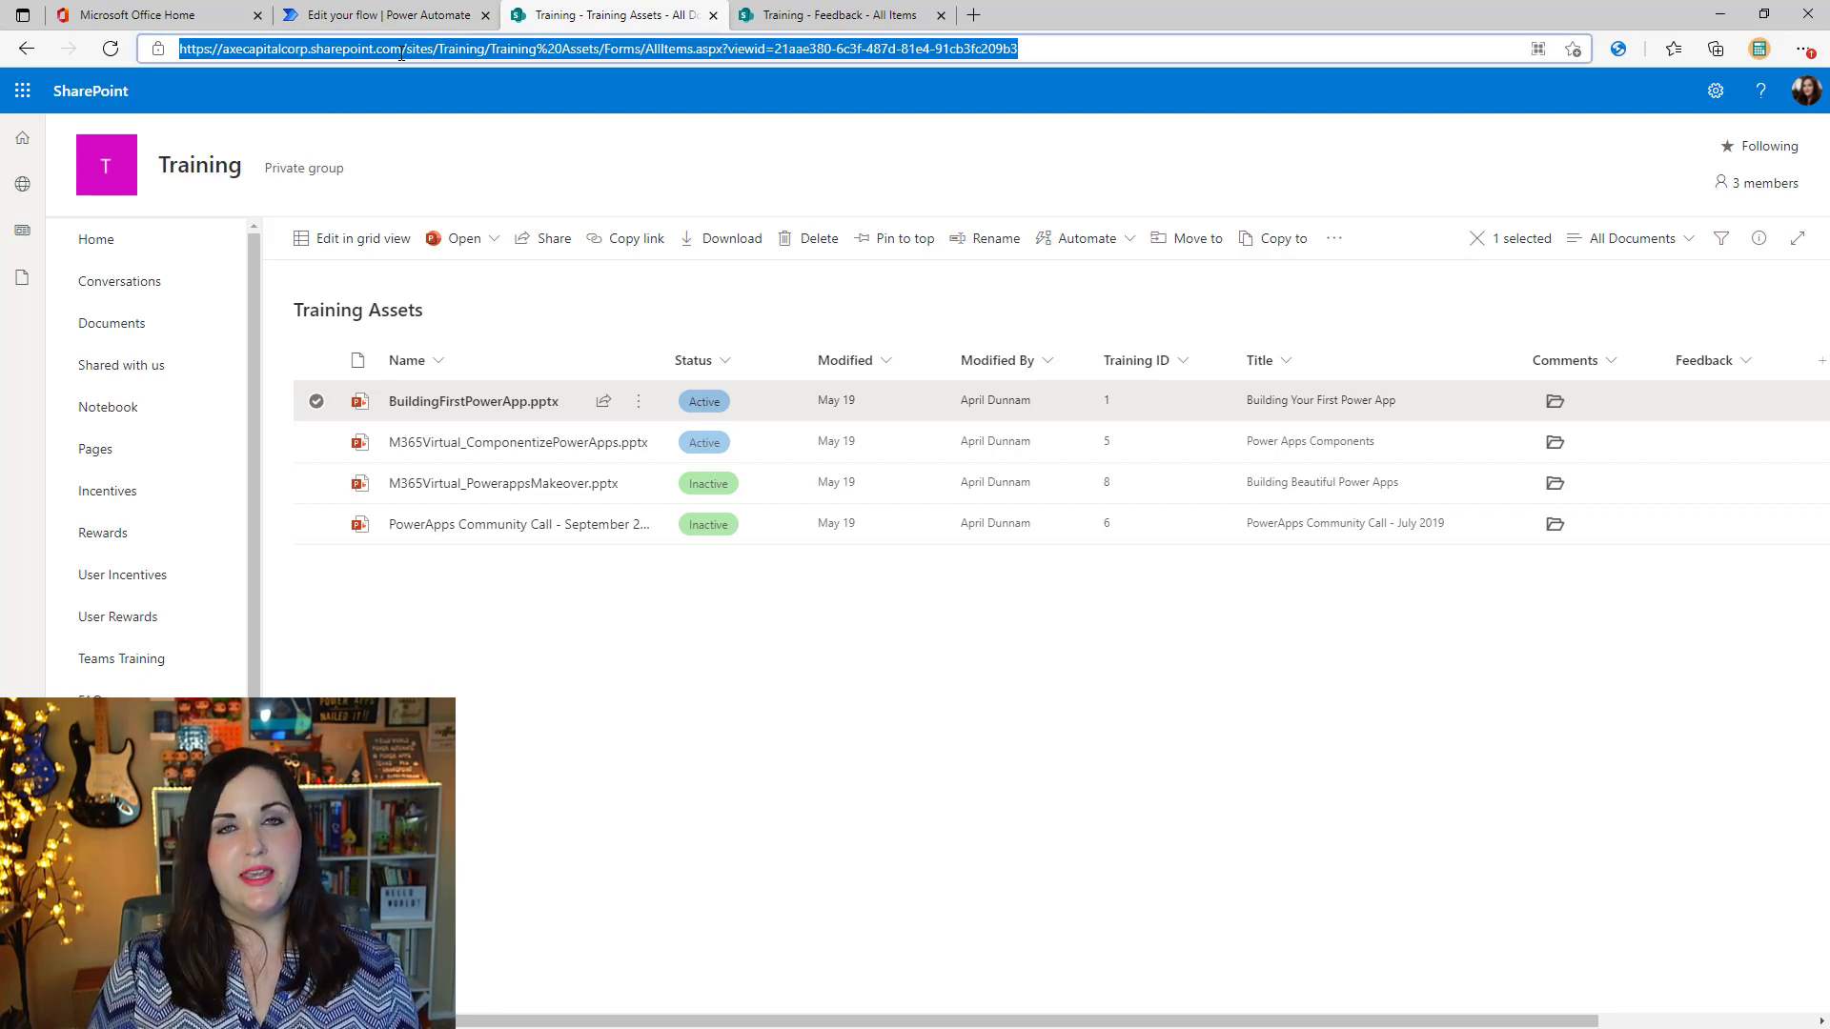
{"action": "key", "text": "Return"}
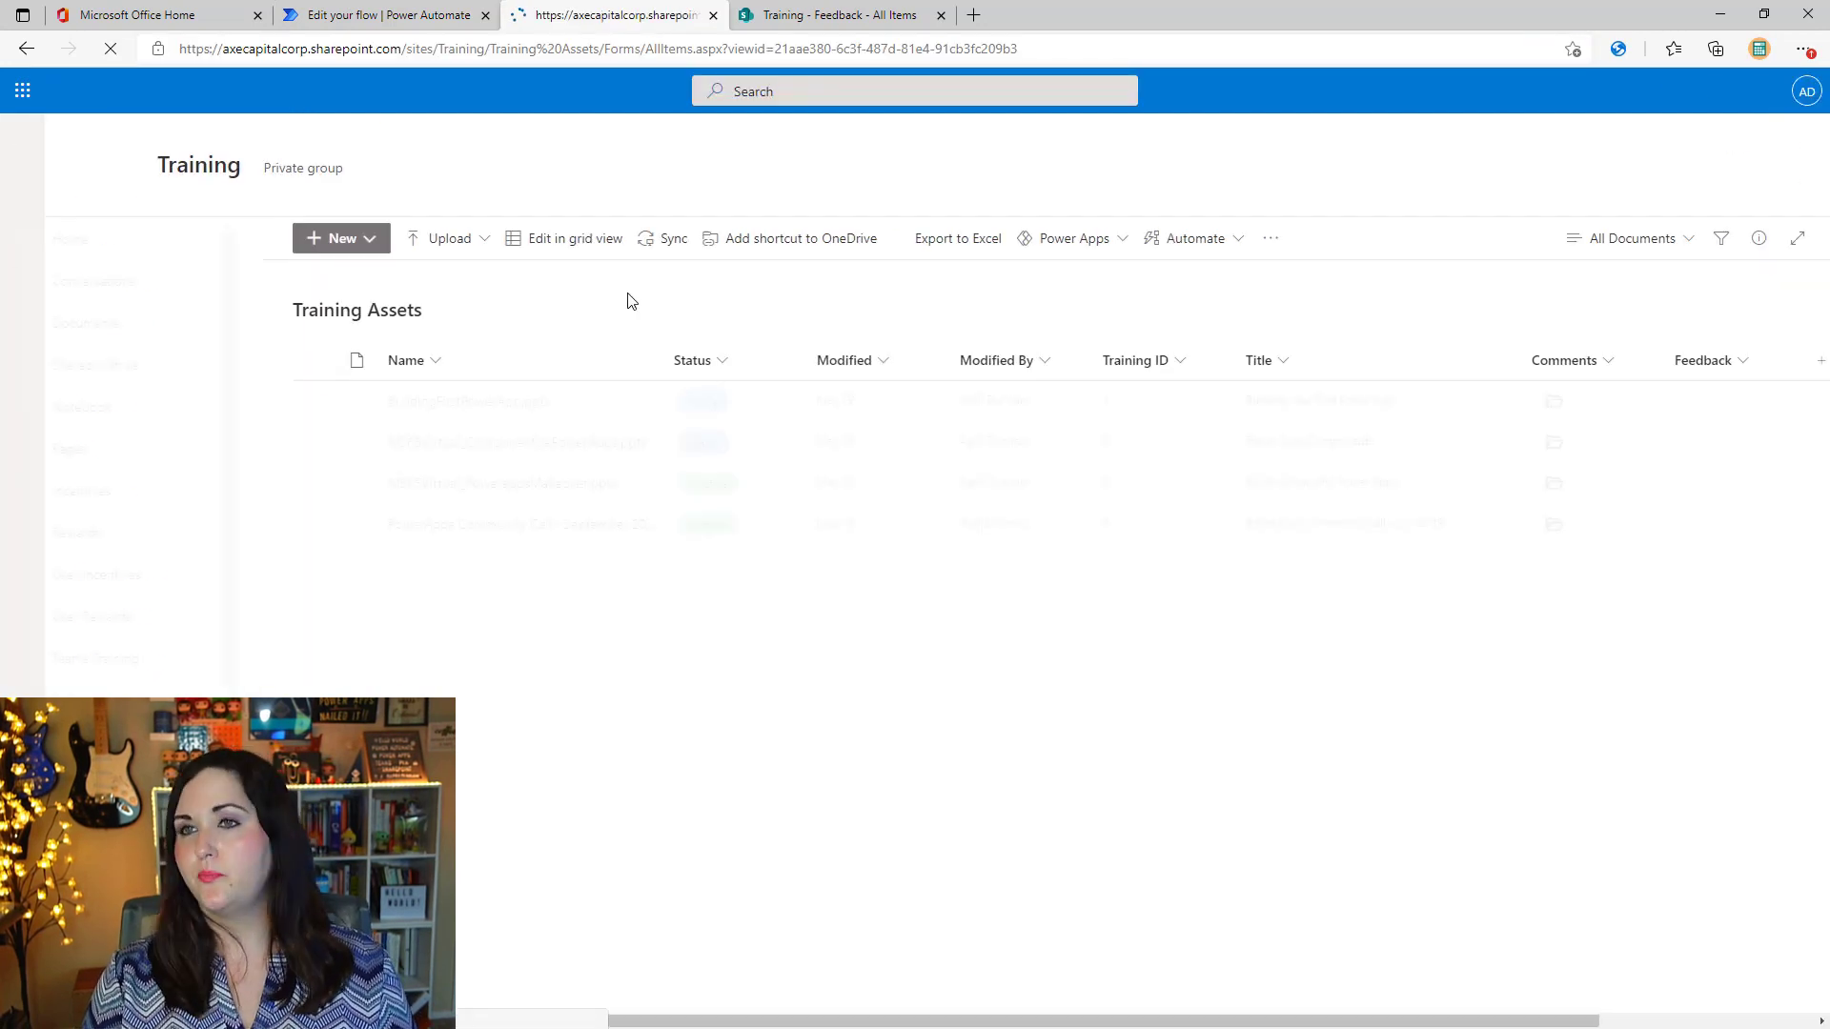
{"action": "left_click", "coordinate": [314, 446]}
{"action": "left_click", "coordinate": [1121, 243]}
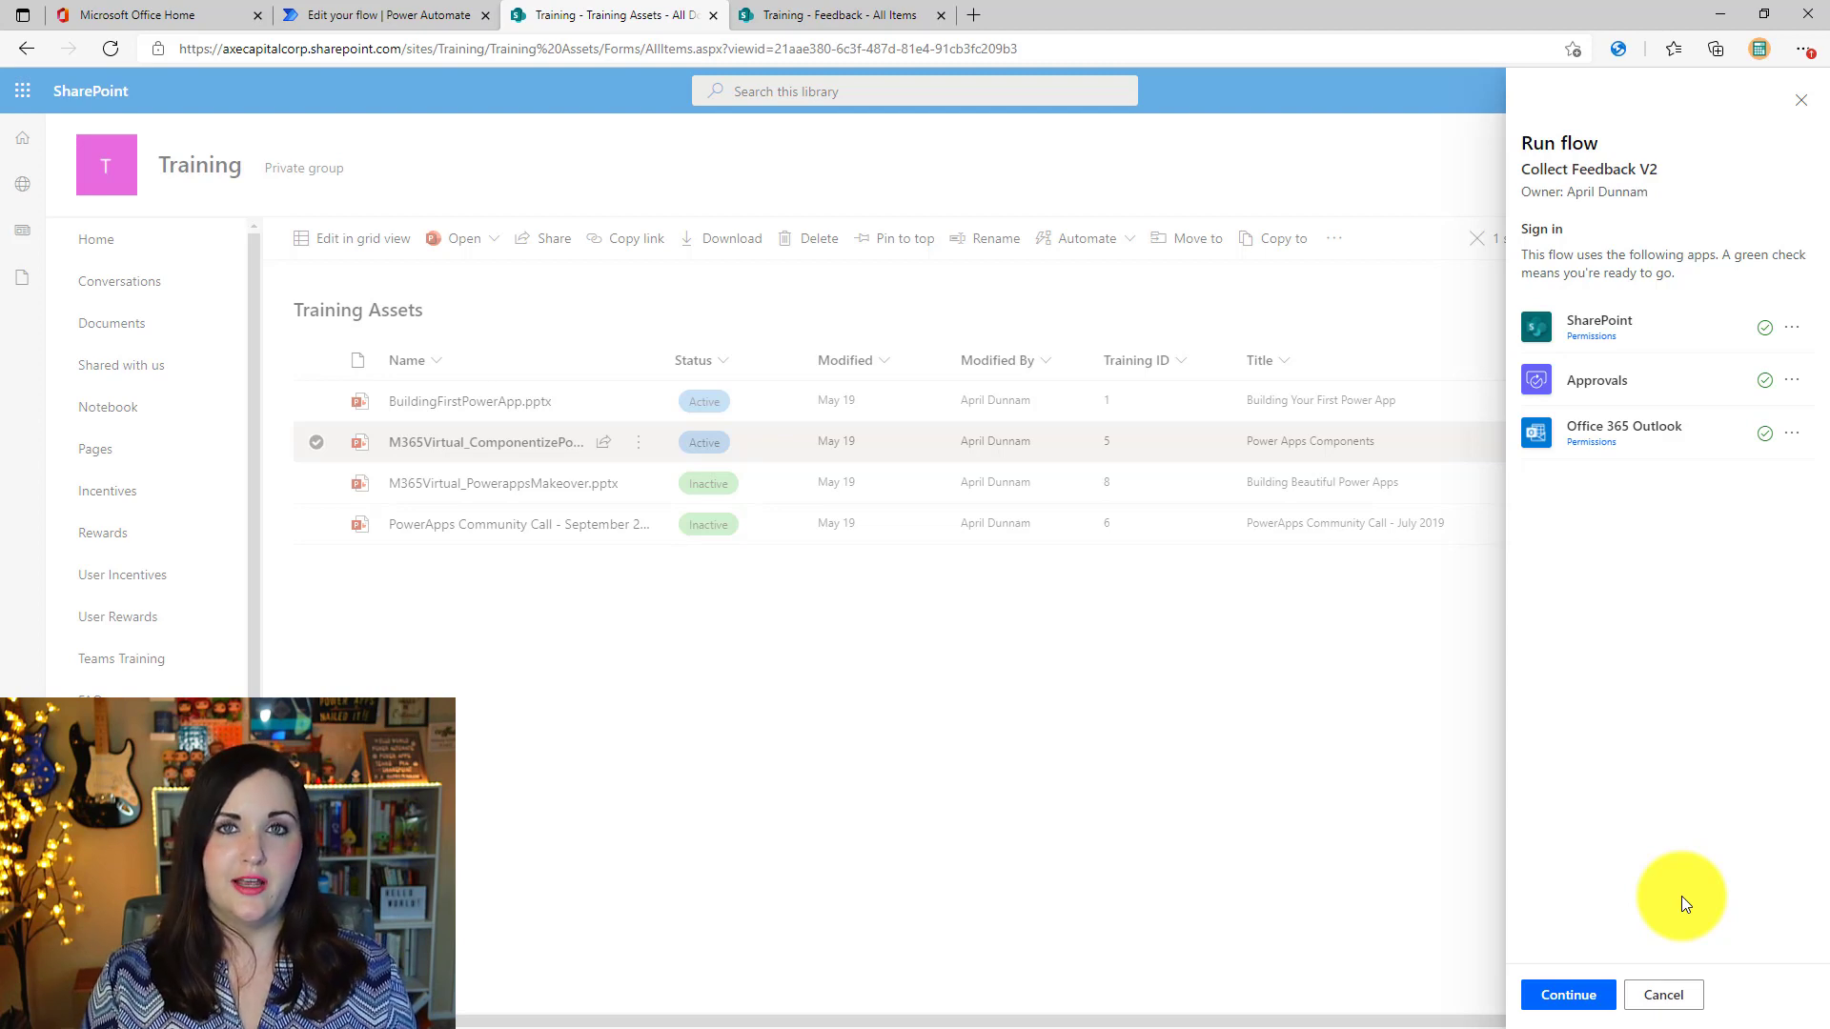
Run Collect Feedback V2, assigning it to the suggested reviewer with the message 'Please review'.
{"action": "left_click", "coordinate": [1578, 1001]}
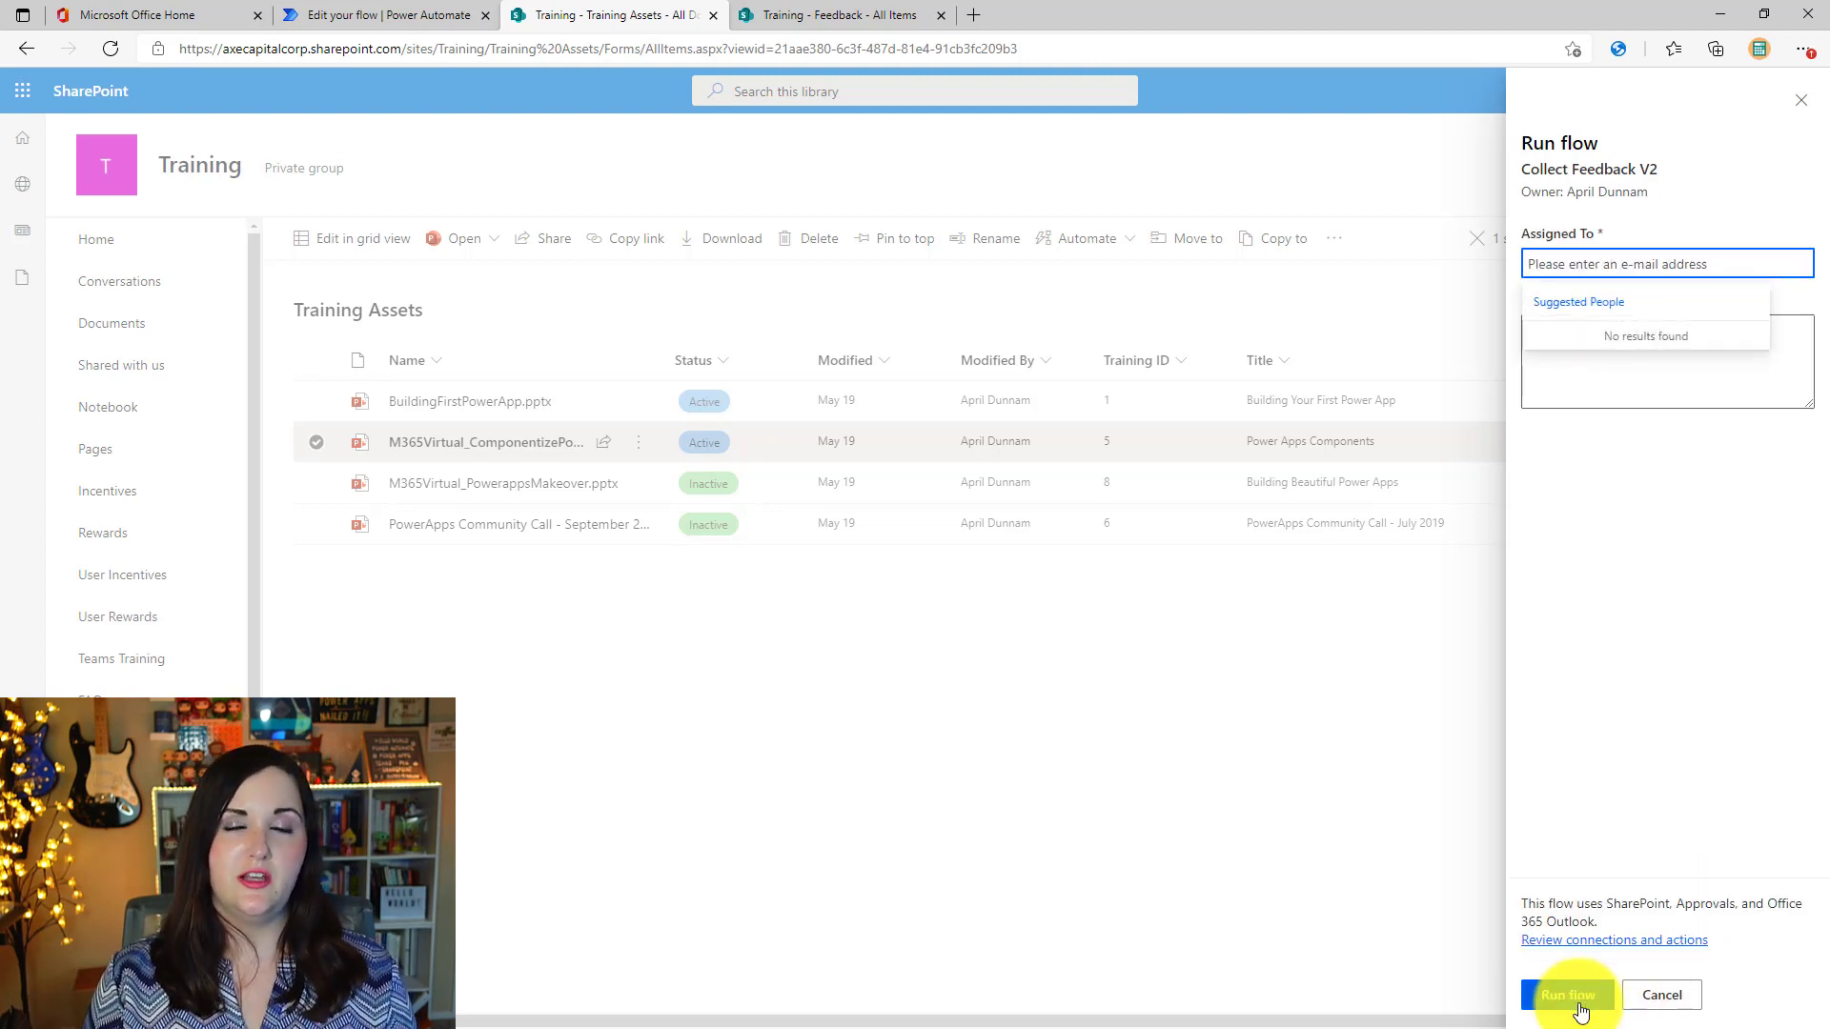
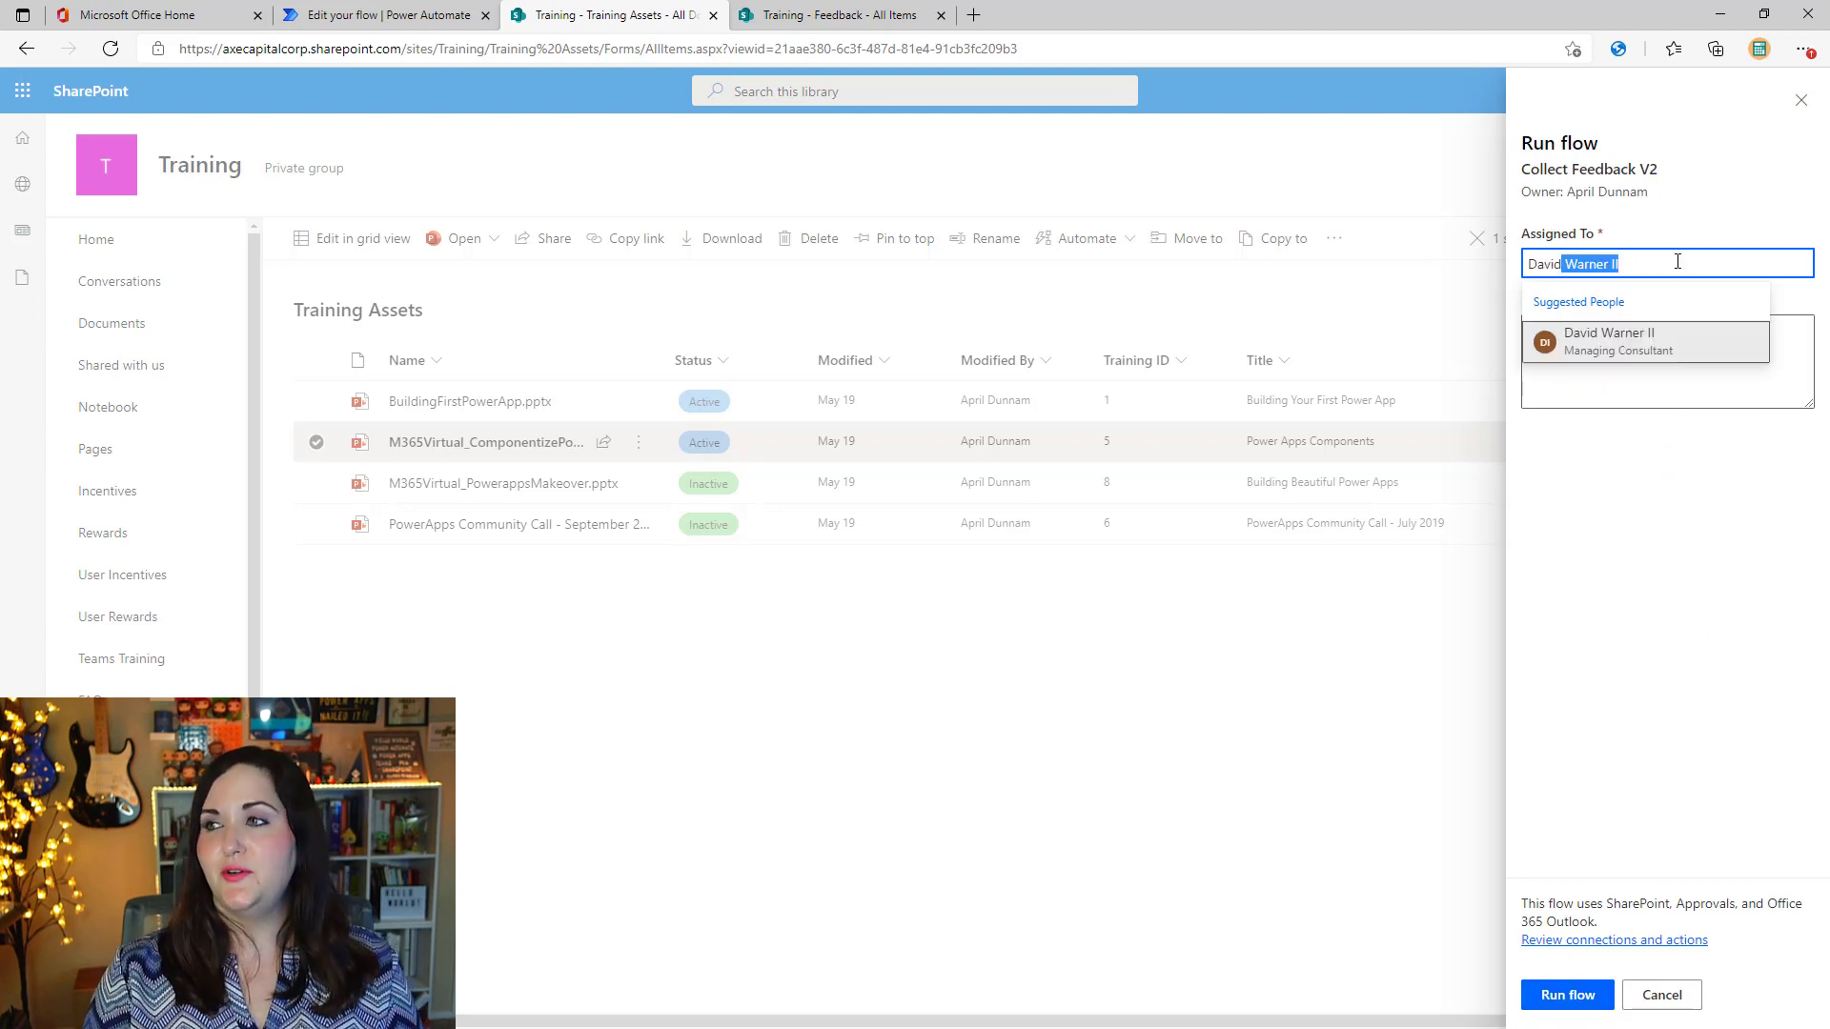
{"action": "left_click", "coordinate": [1639, 343]}
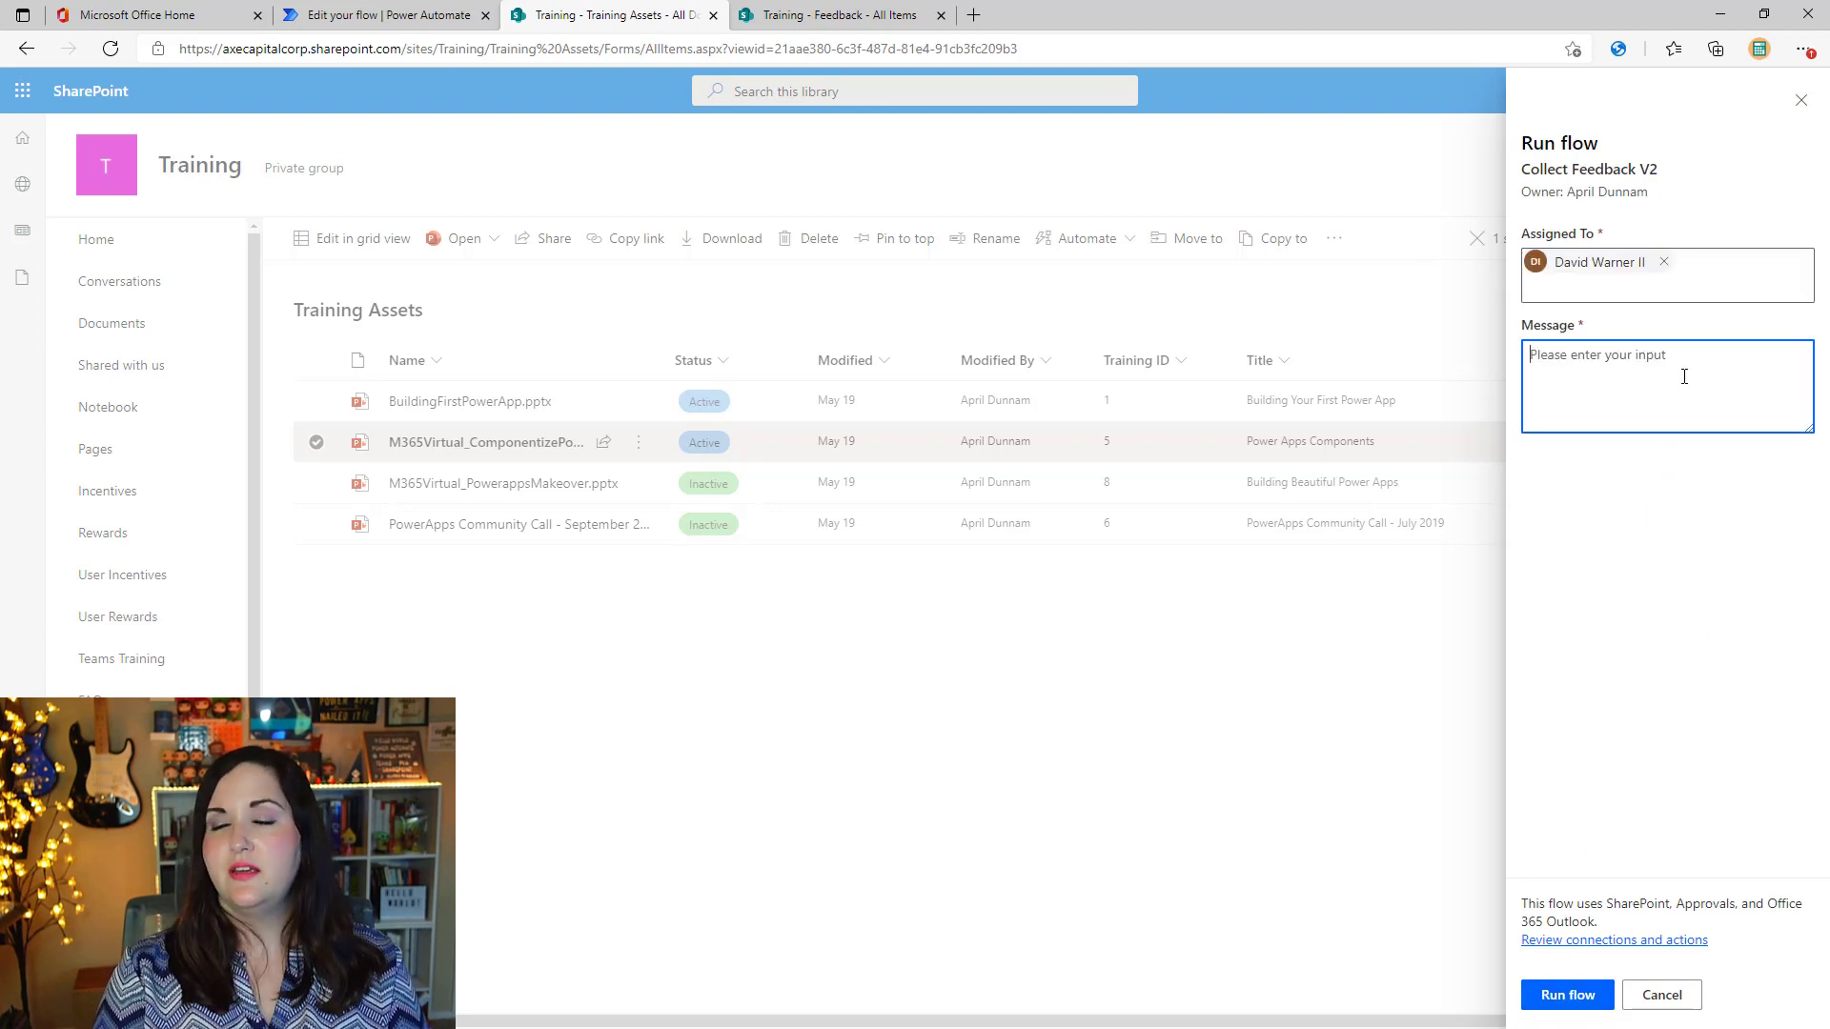
{"action": "type", "text": "Please review!"}
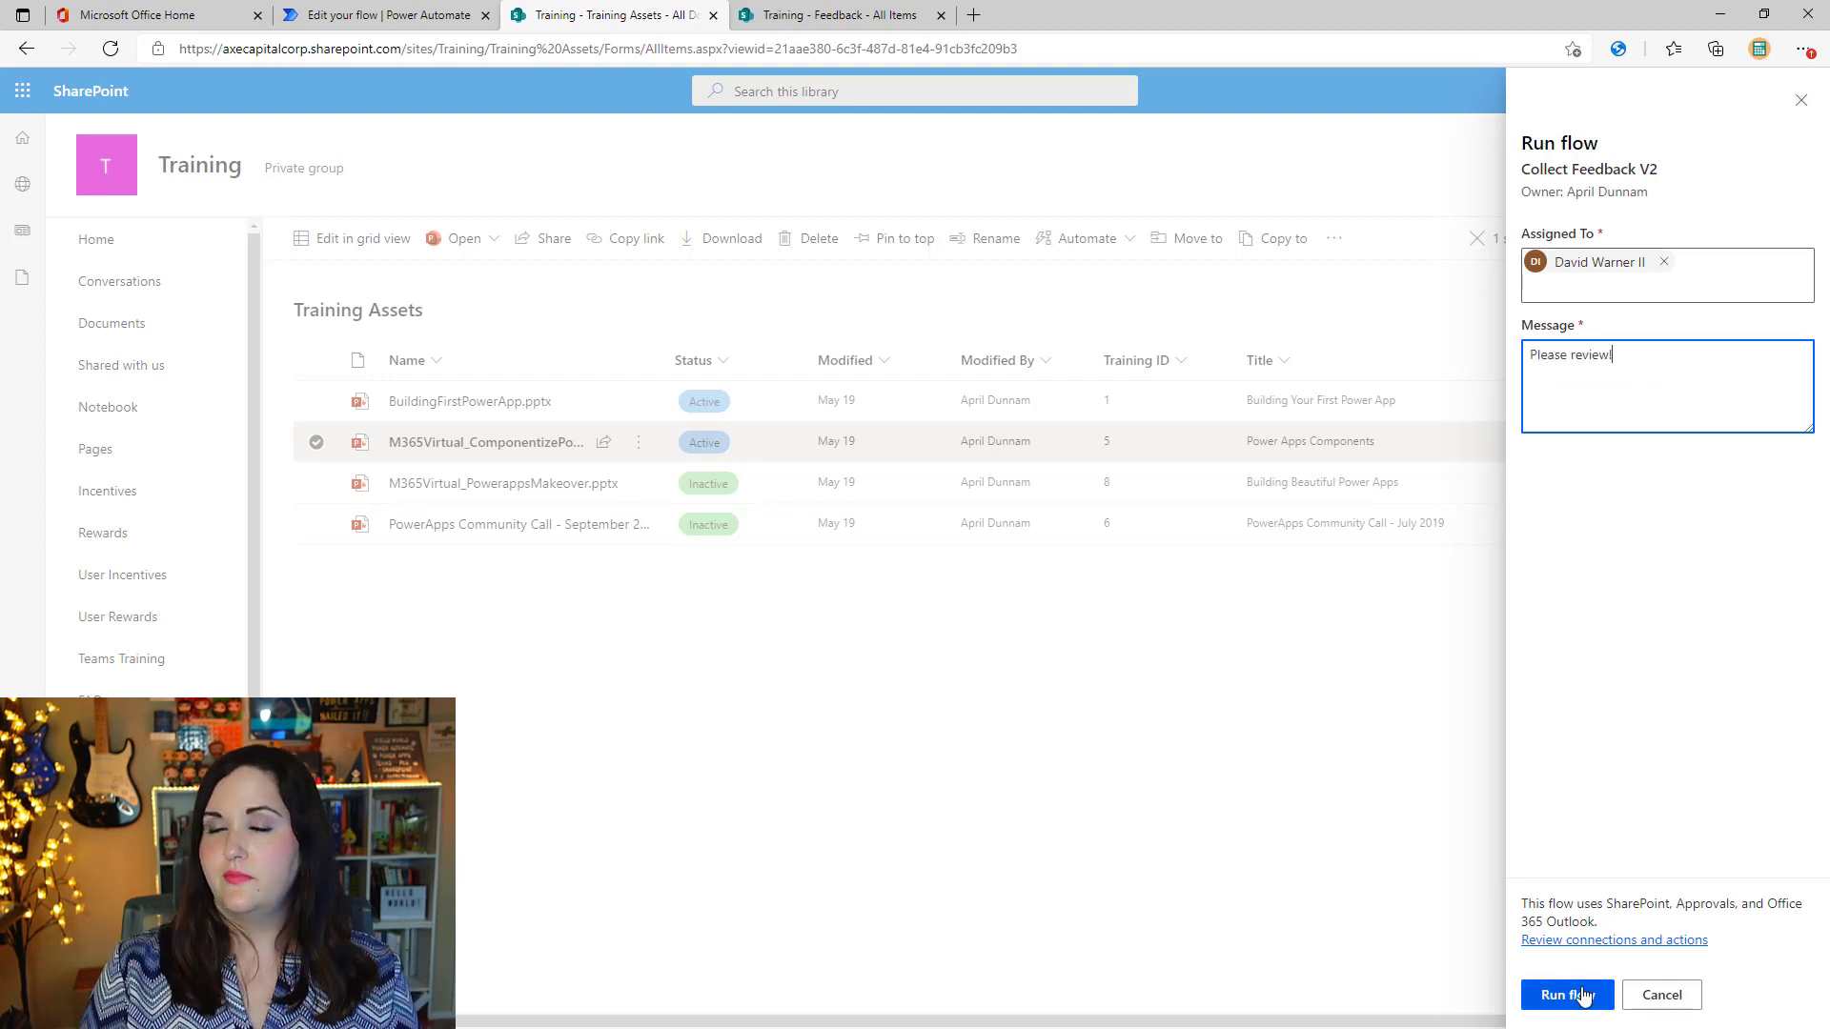
{"action": "left_click", "coordinate": [1568, 995]}
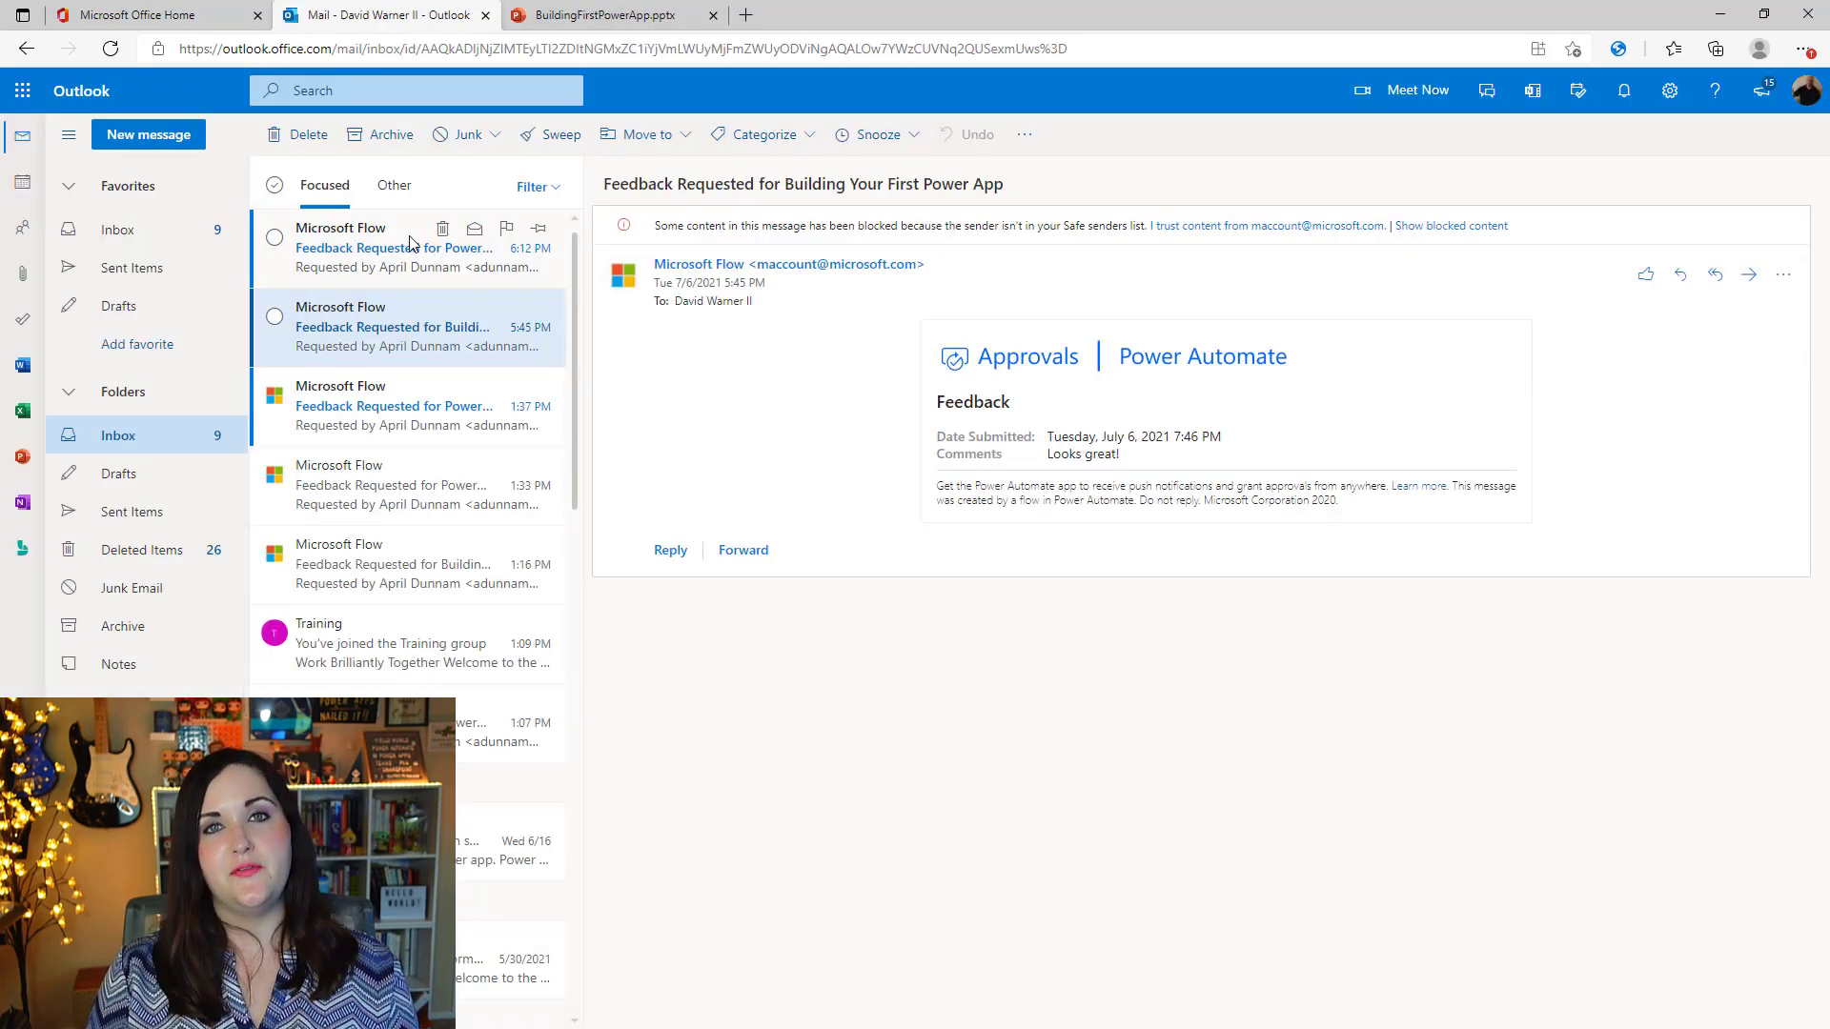
Open the newest approval email and its Power Apps Components link, then comment 'Good to go!!'.
{"action": "left_click", "coordinate": [396, 252]}
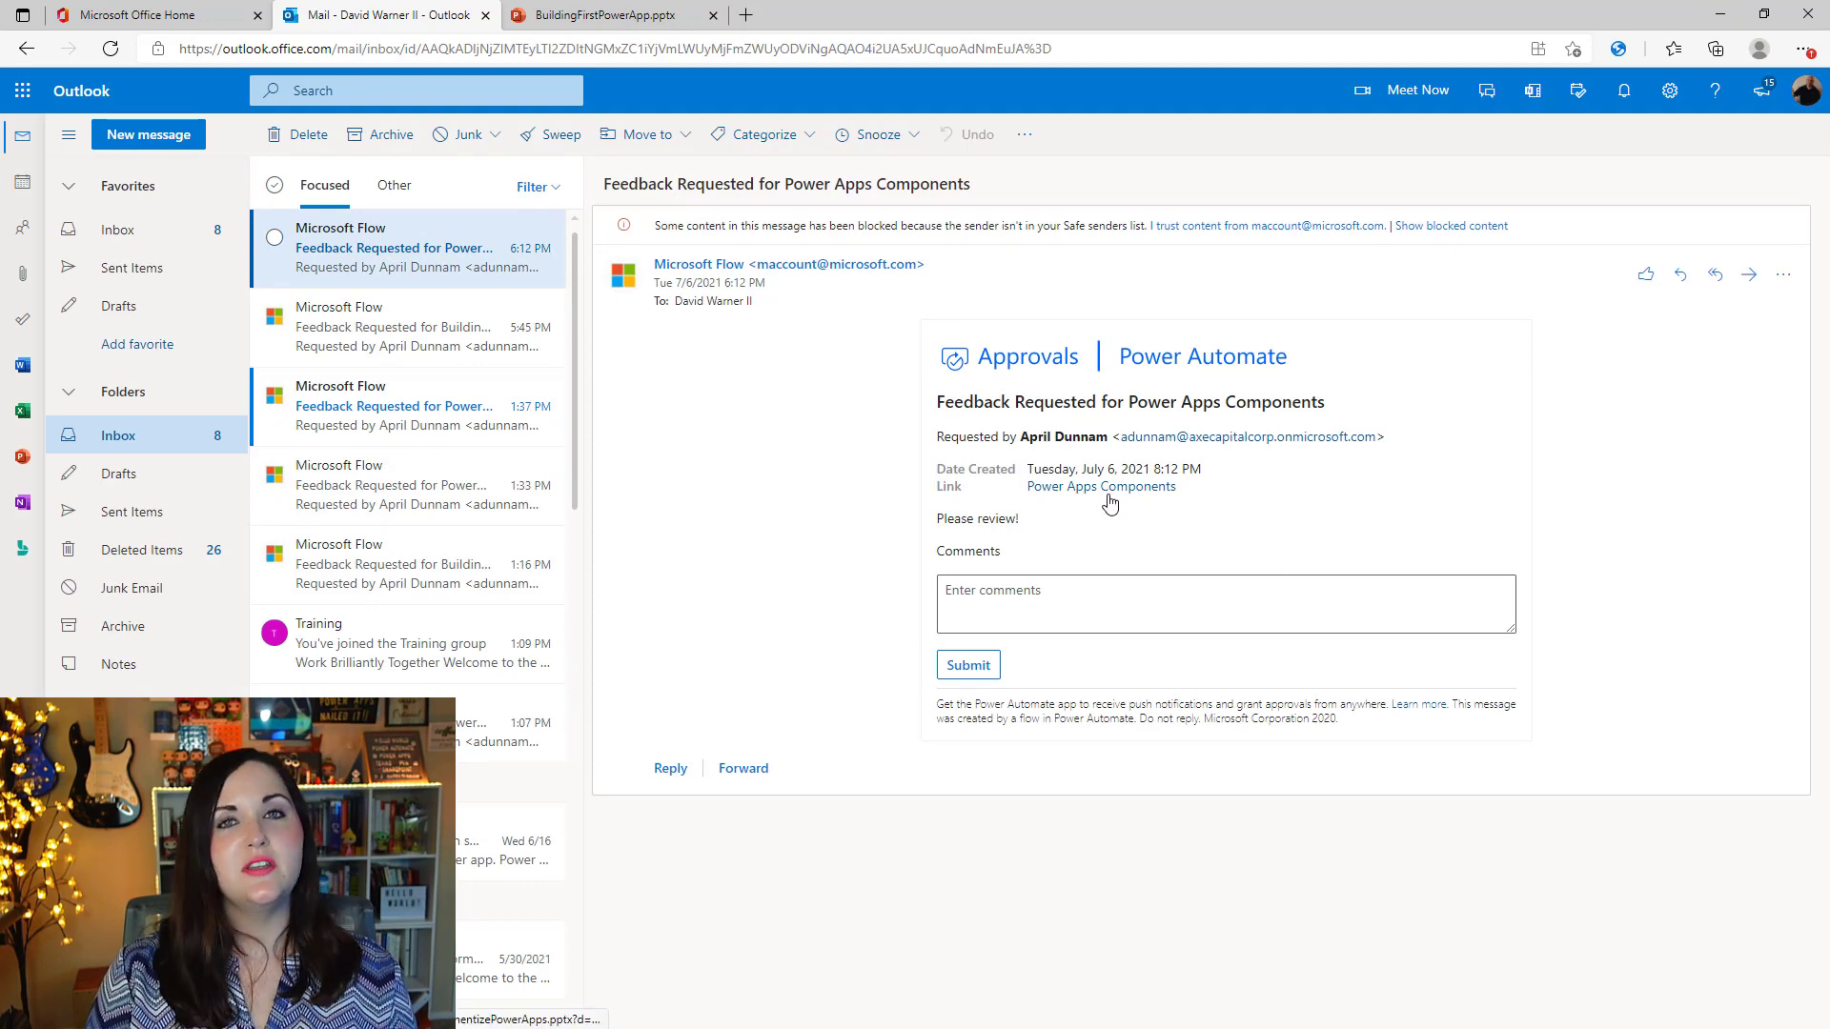
{"action": "left_click", "coordinate": [1110, 504]}
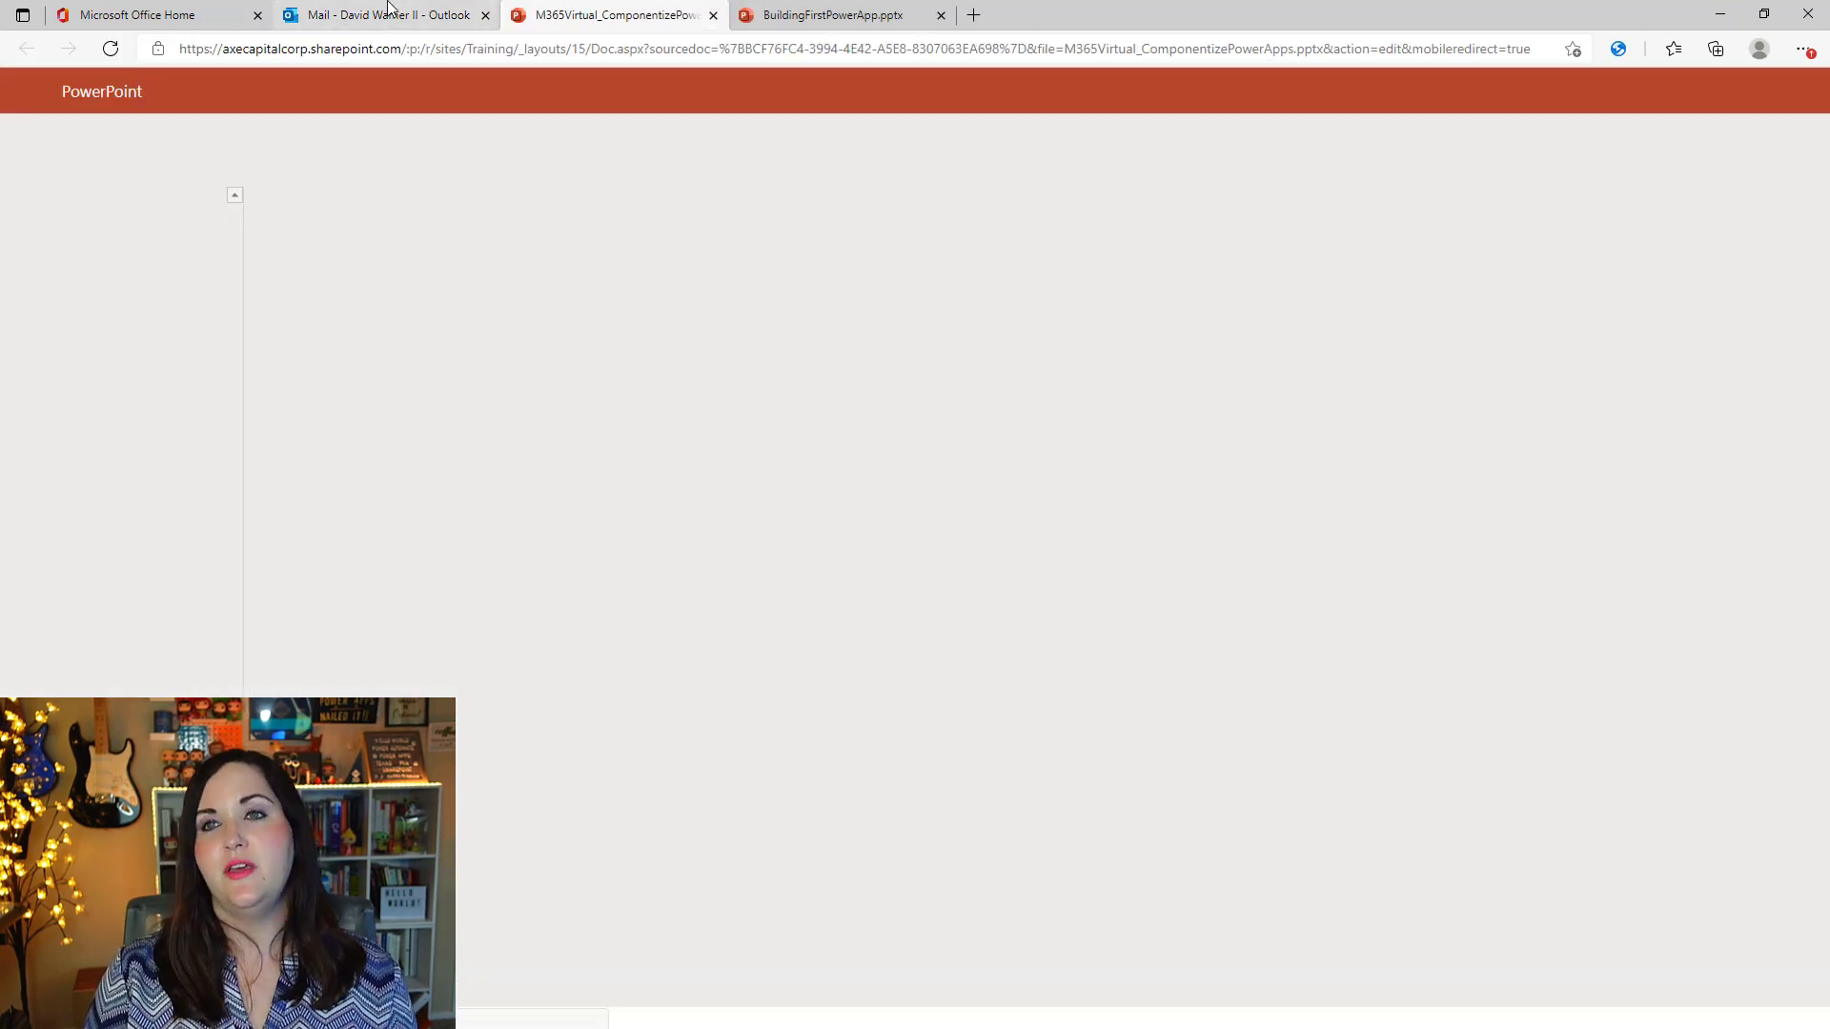
{"action": "left_click", "coordinate": [388, 15]}
{"action": "left_click", "coordinate": [1080, 600]}
{"action": "type", "text": "Good to go!!"}
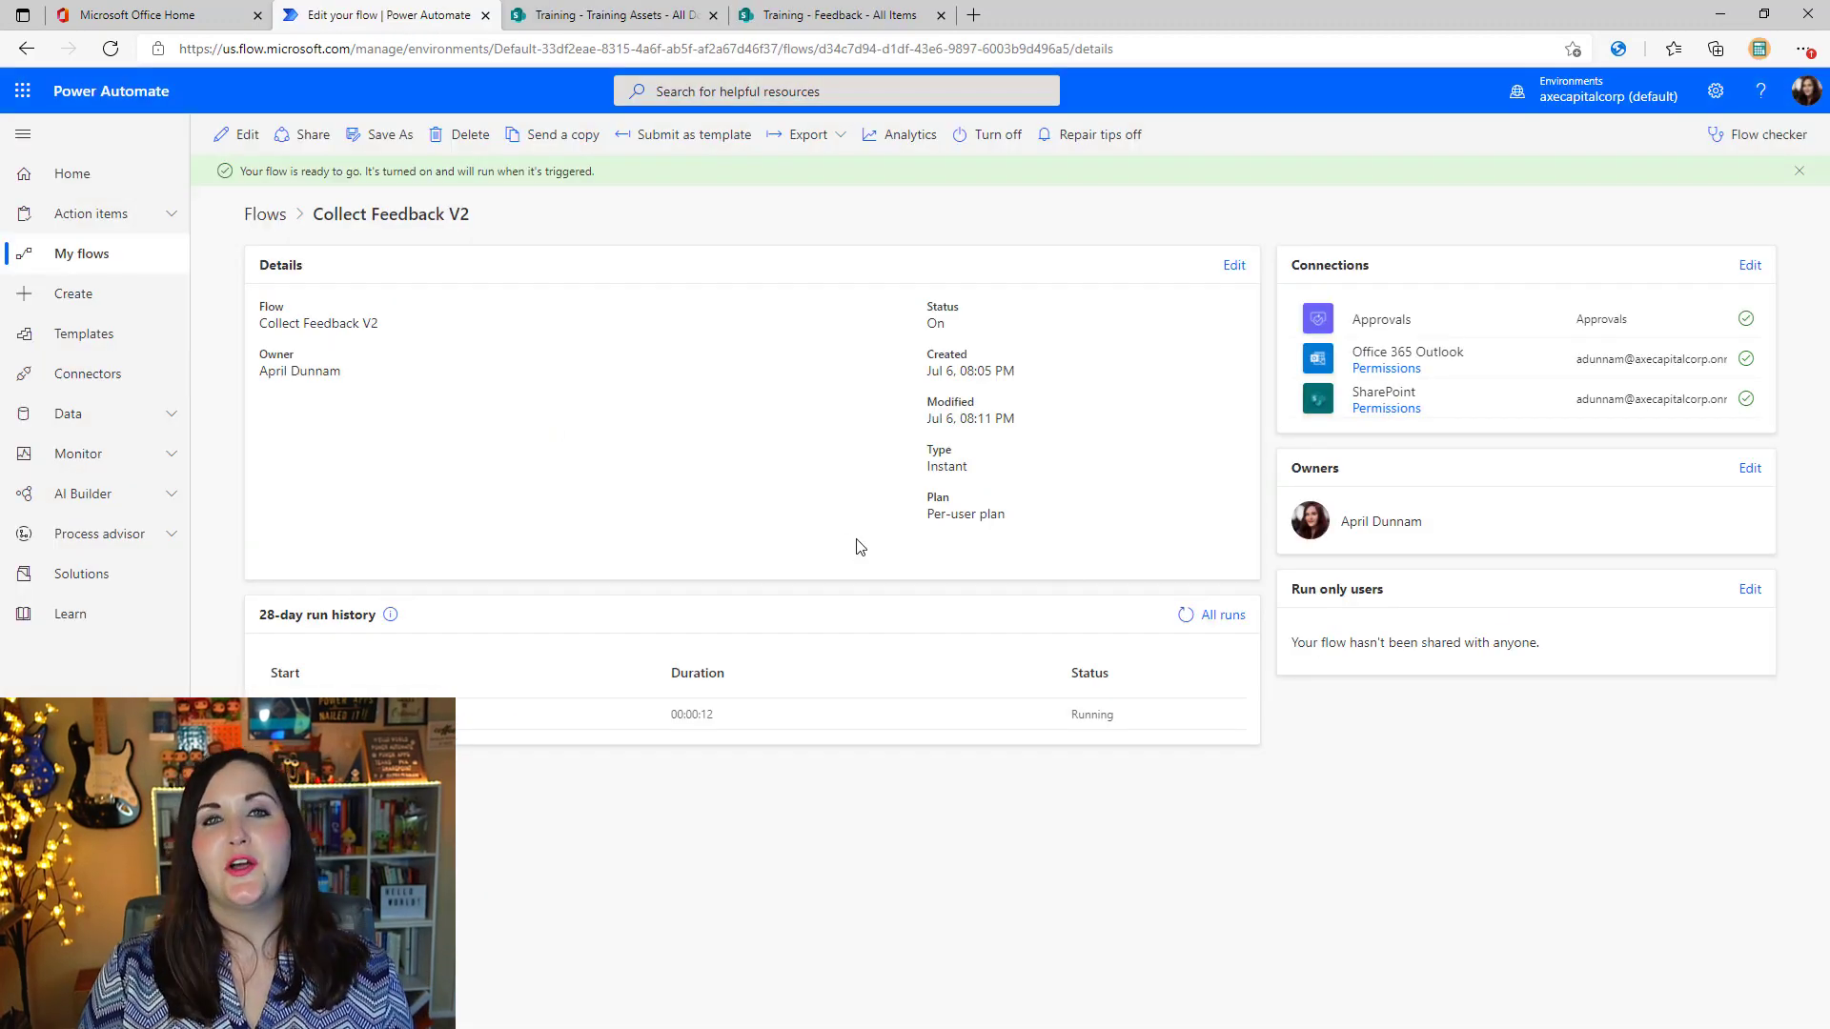
Compare the Feedback list with Training Assets and open the first asset's feedback filtered to ItemID 1.
{"action": "left_click", "coordinate": [829, 15]}
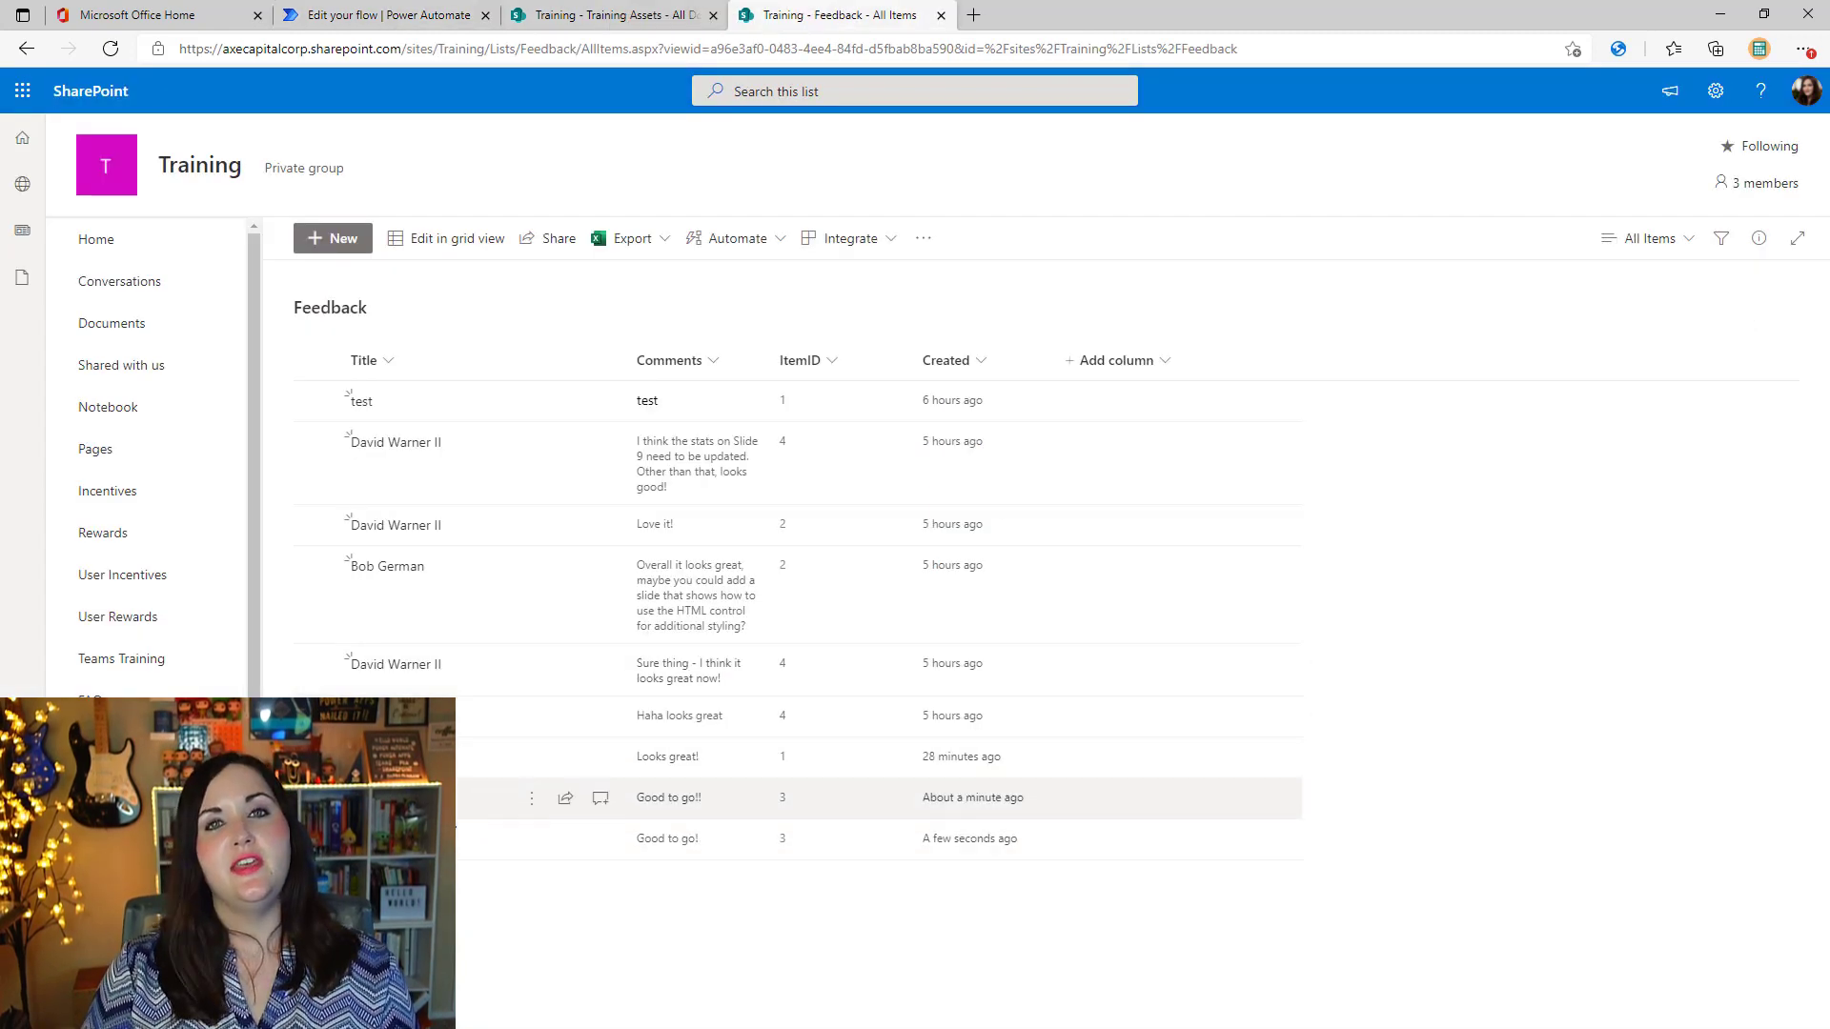
{"action": "left_click", "coordinate": [591, 16]}
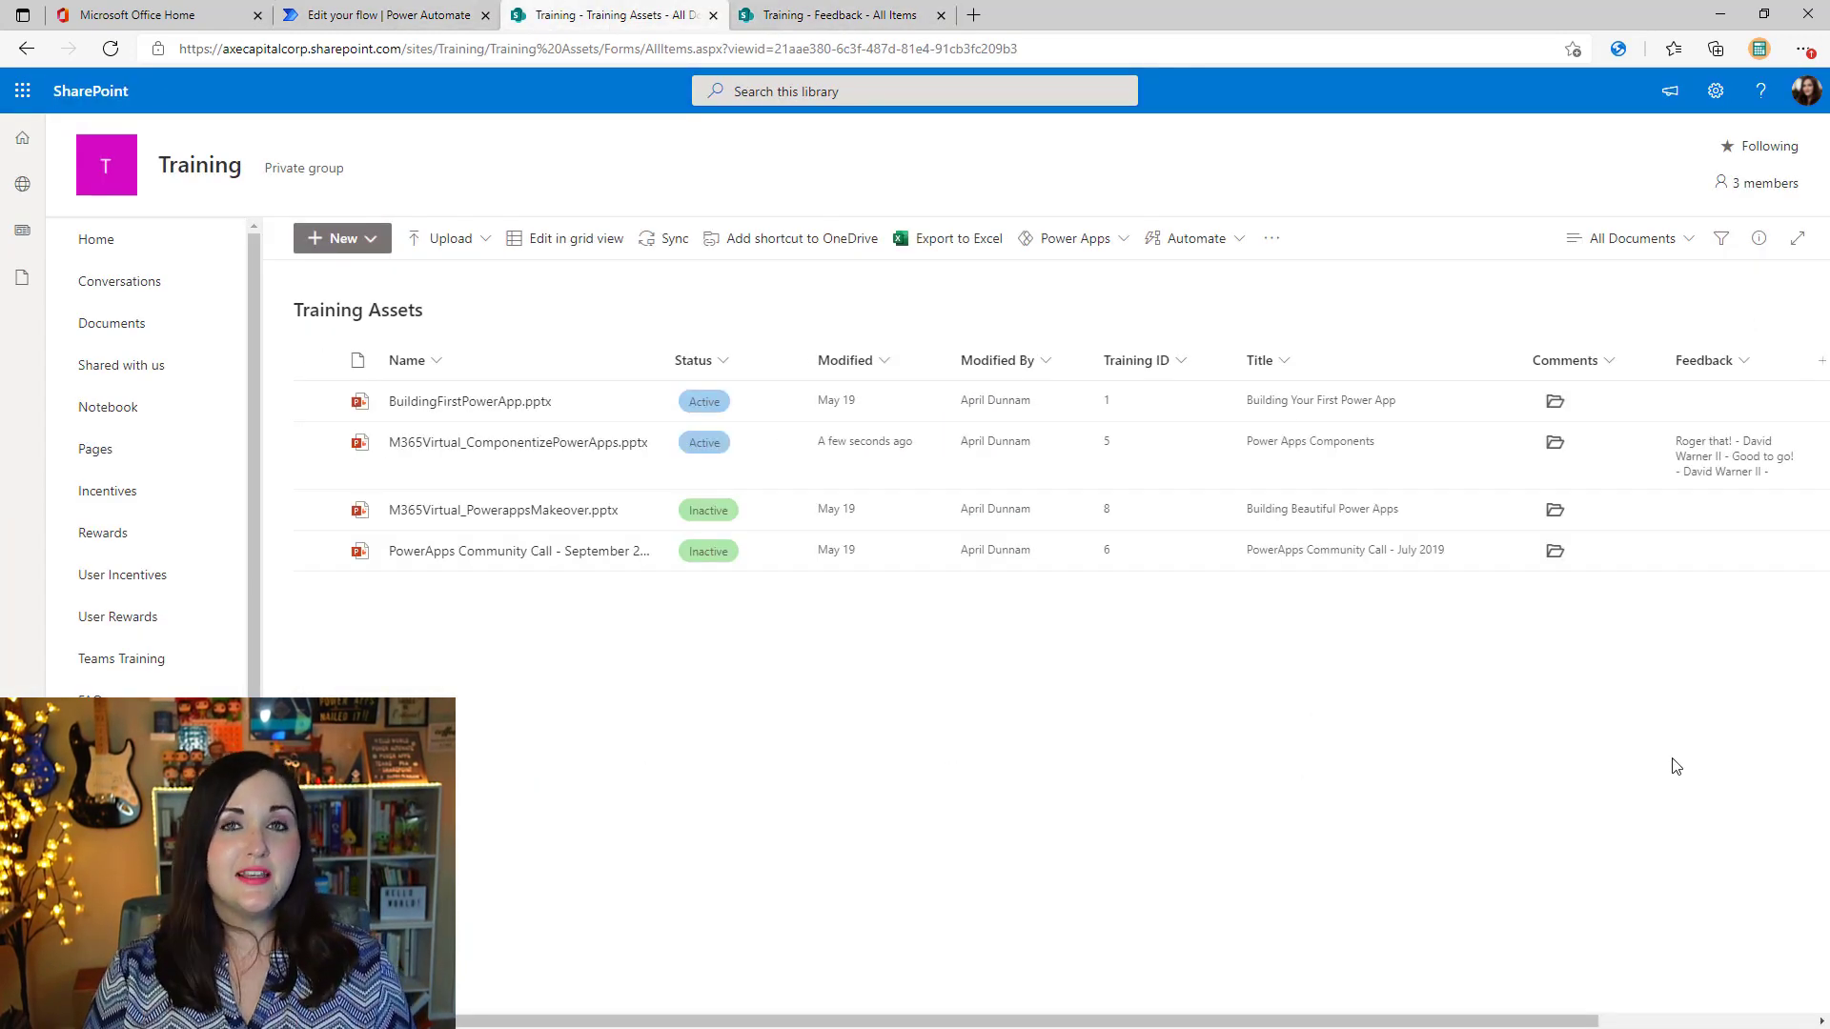
{"action": "left_click", "coordinate": [821, 15]}
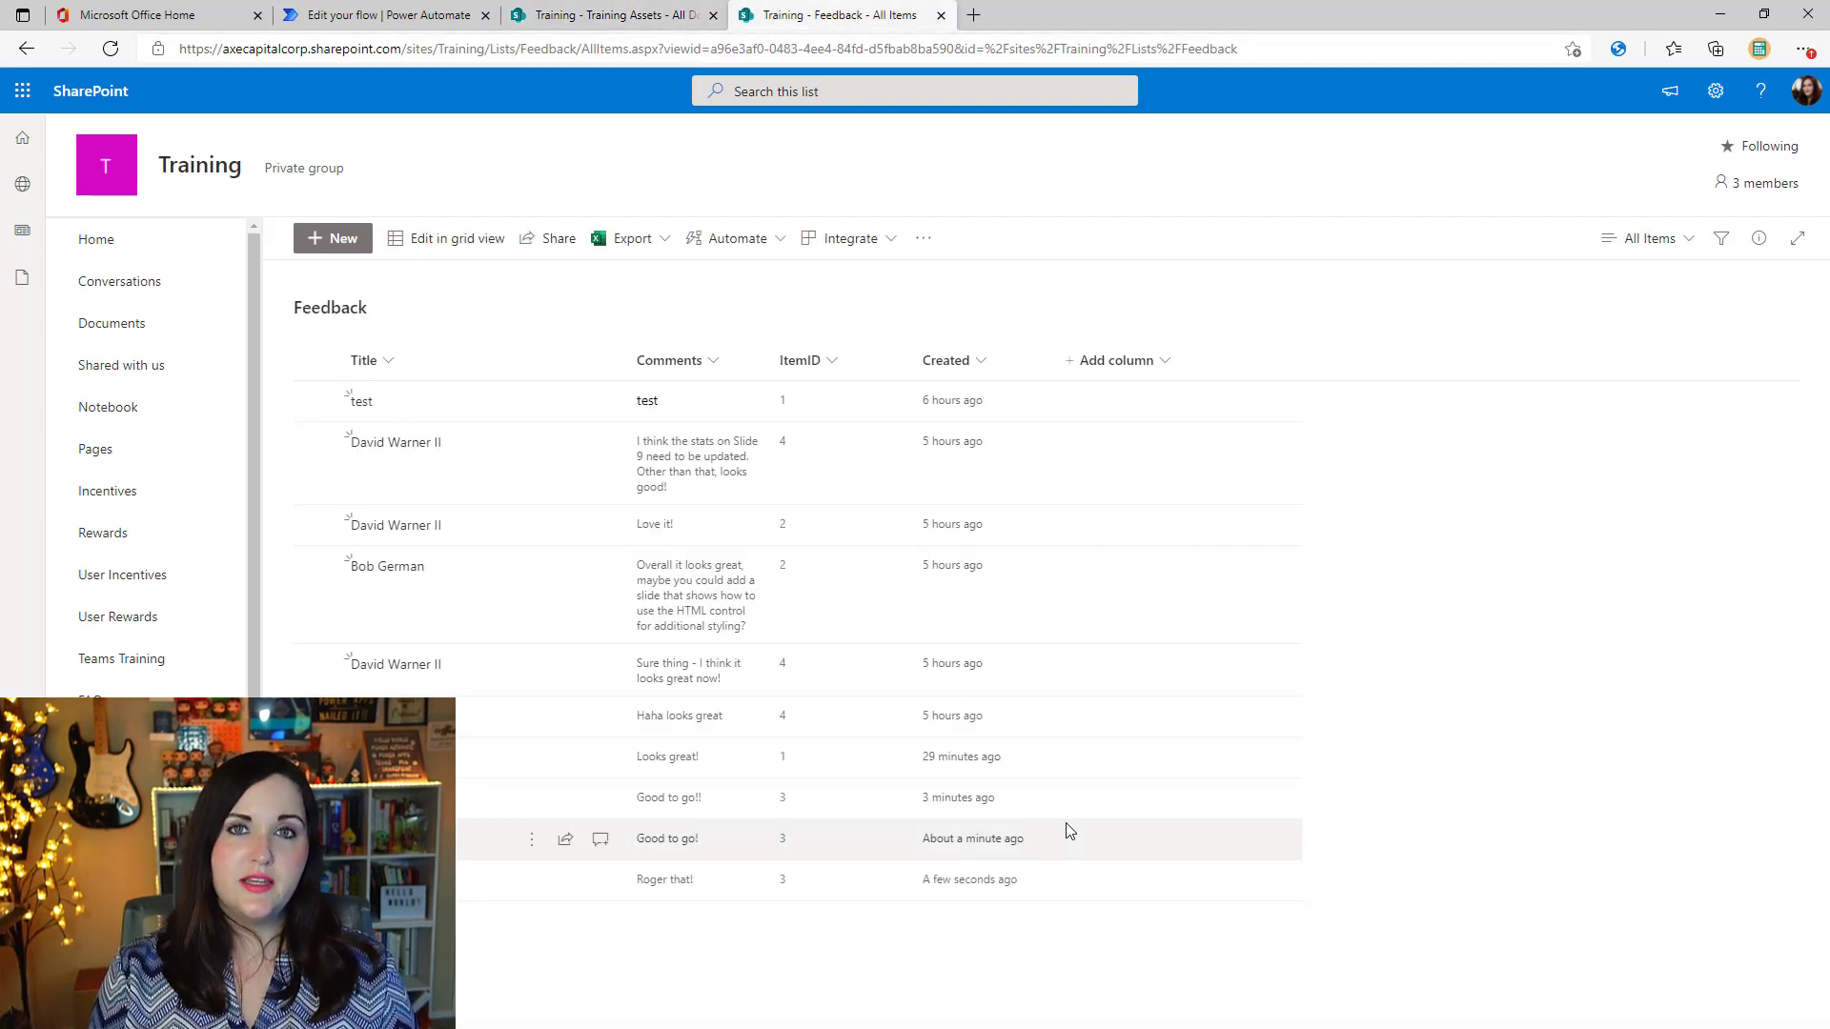
{"action": "left_click", "coordinate": [643, 17]}
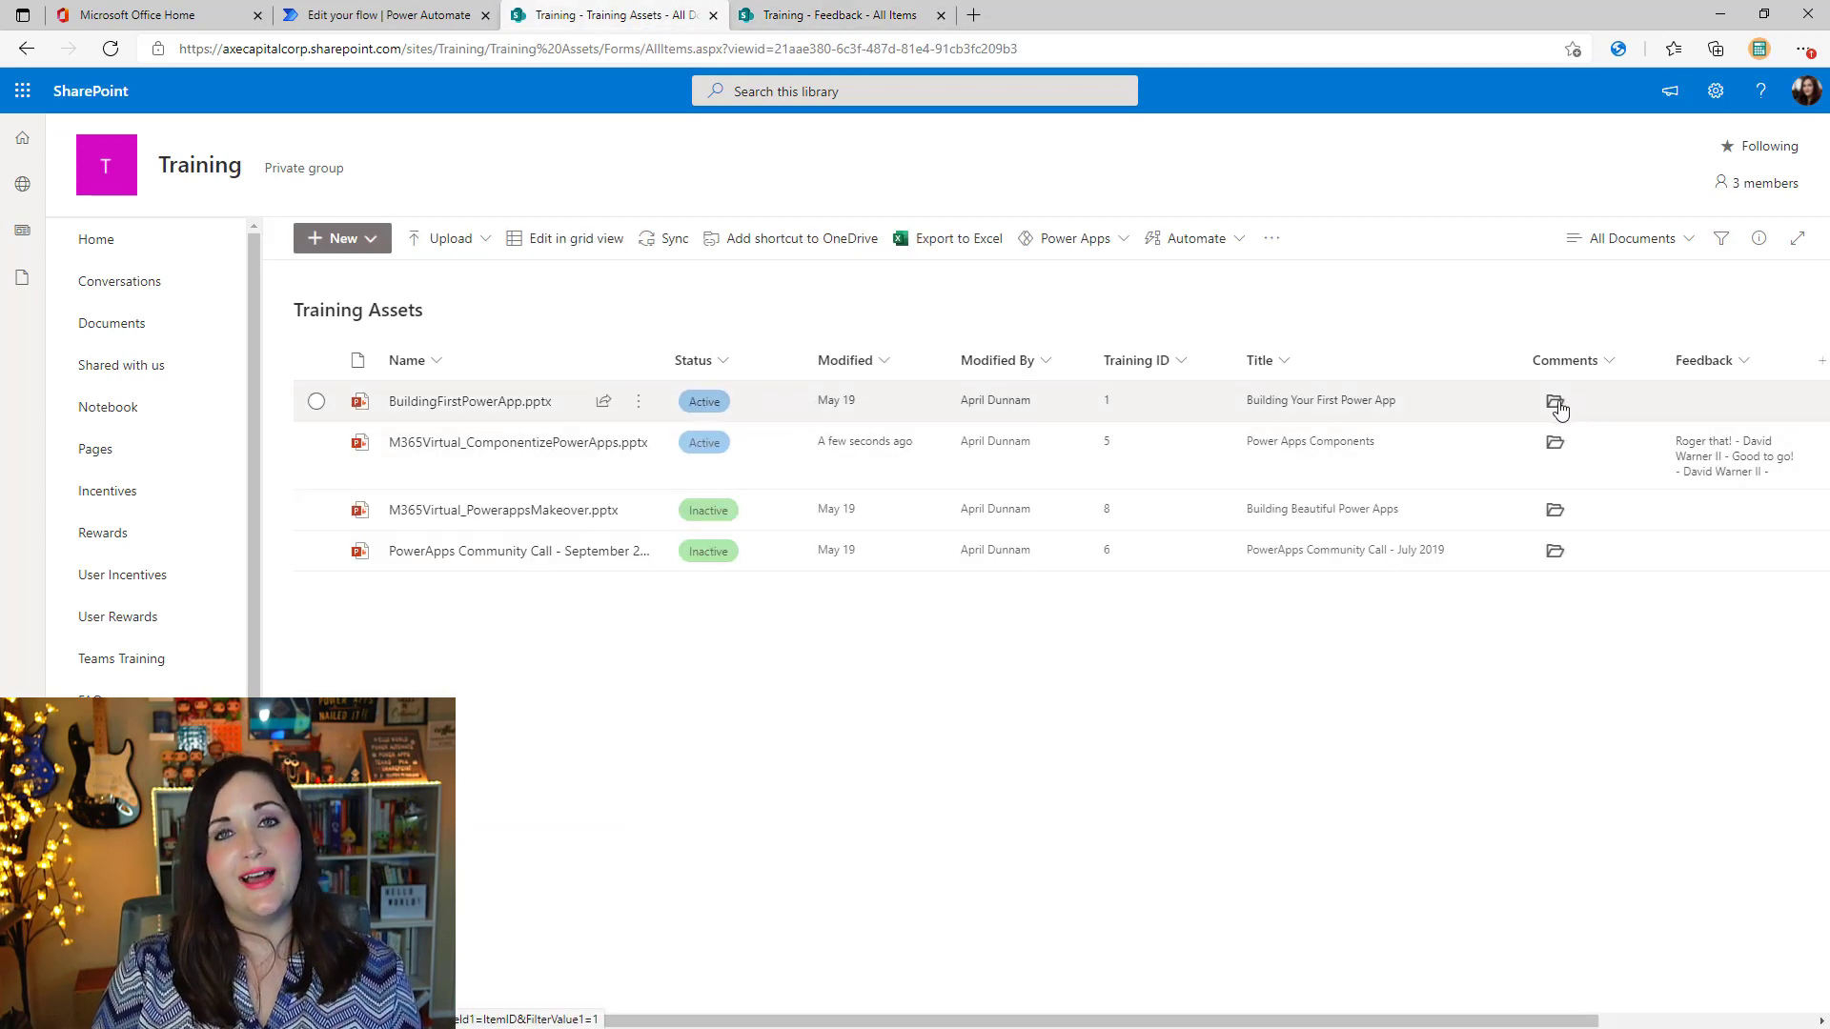
{"action": "left_click", "coordinate": [1555, 403]}
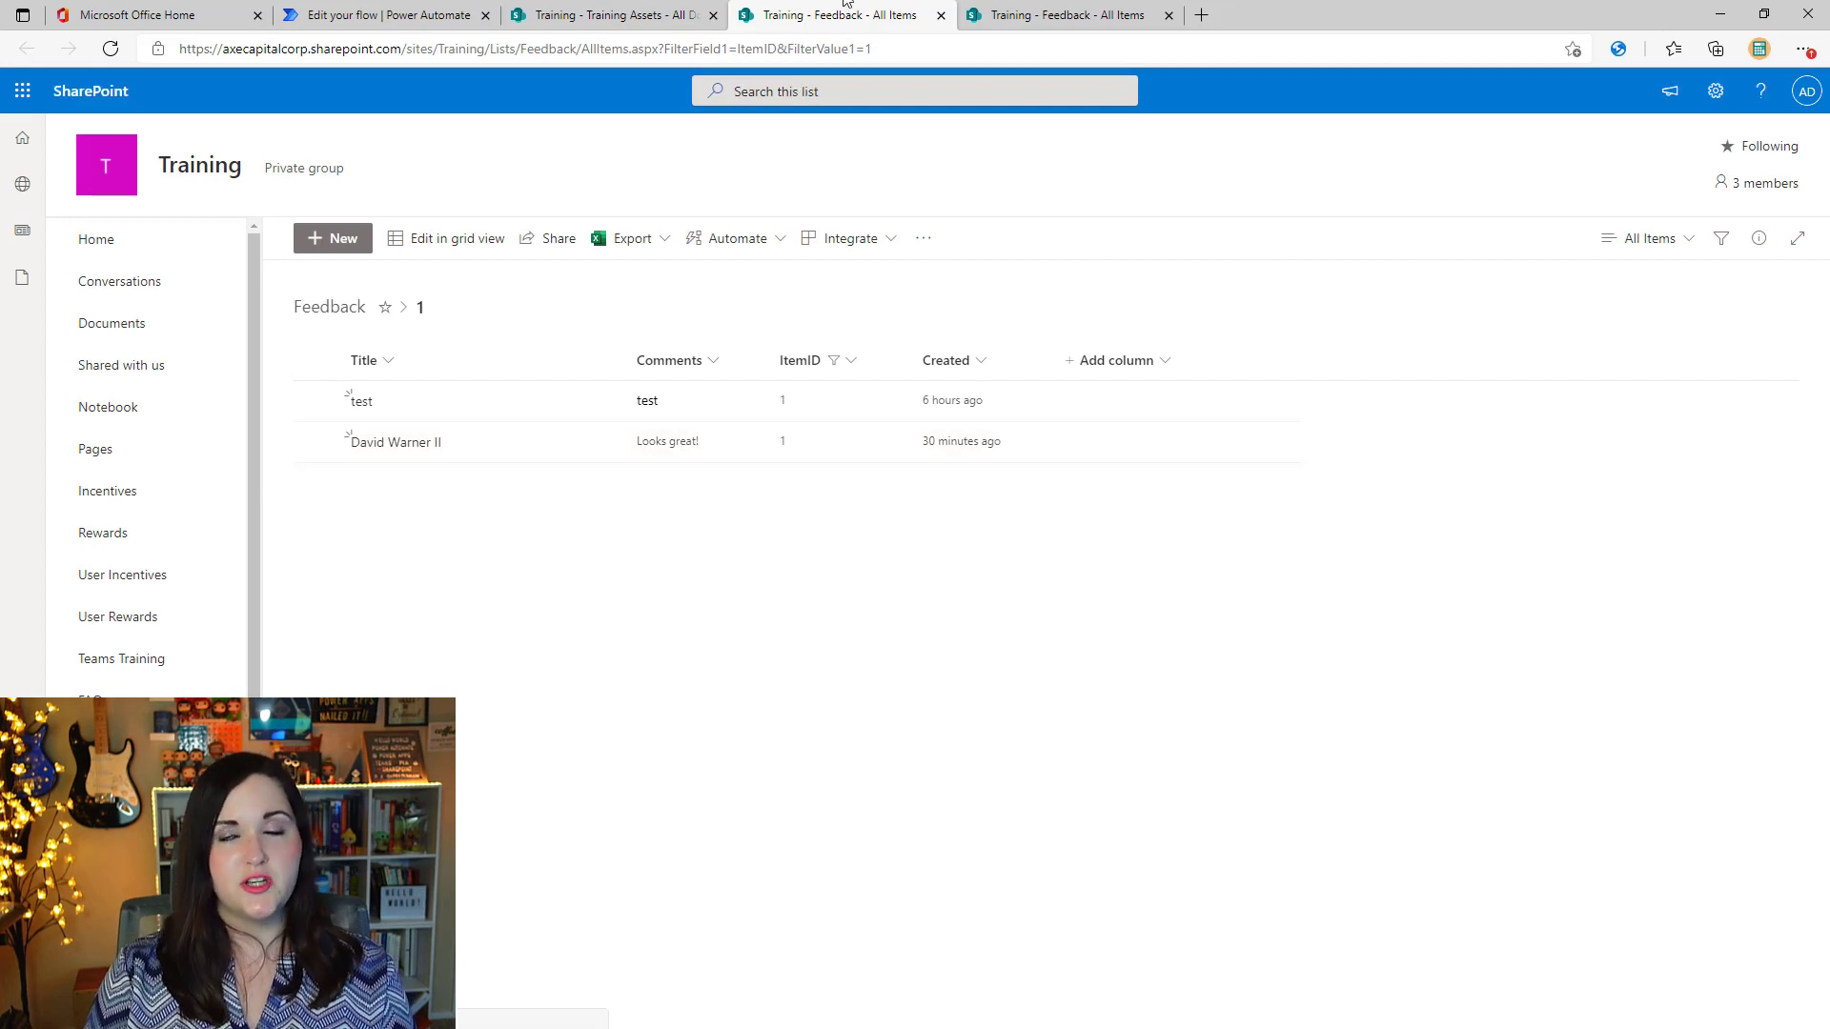
{"action": "left_click", "coordinate": [625, 15]}
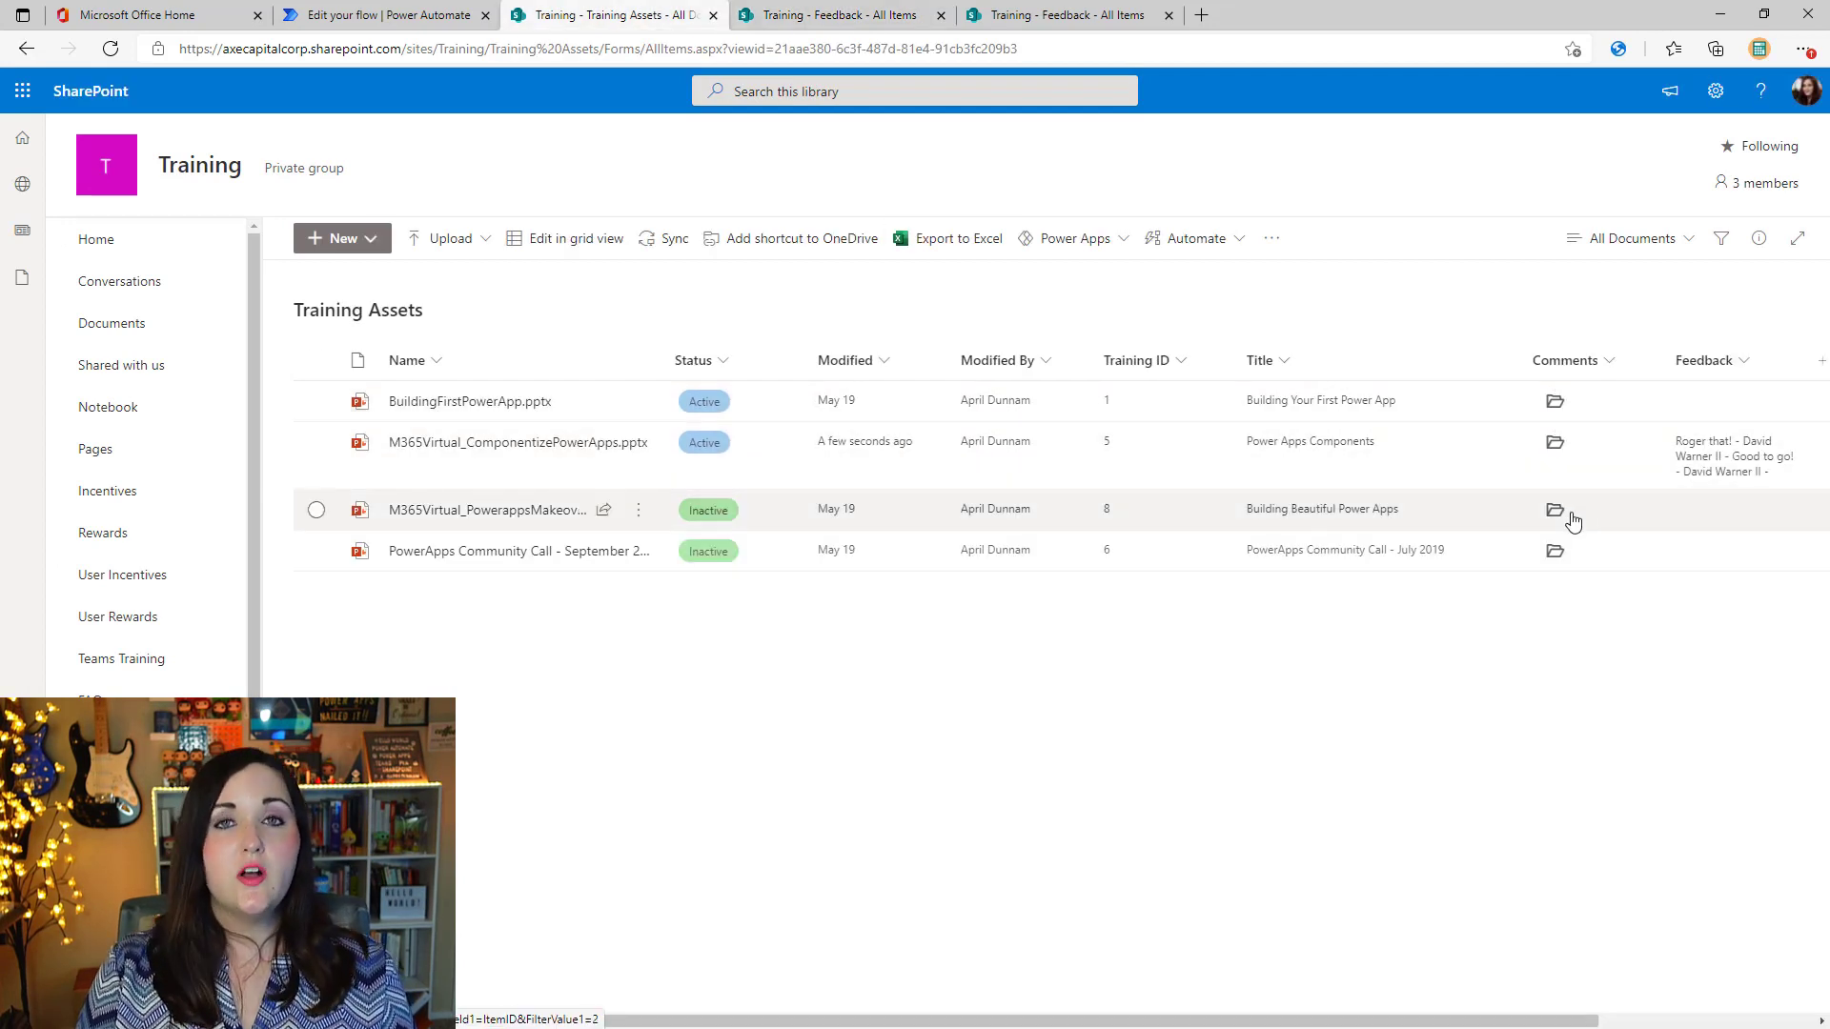
{"action": "scroll", "coordinate": [1646, 377], "scroll_direction": "right", "scroll_amount": 3}
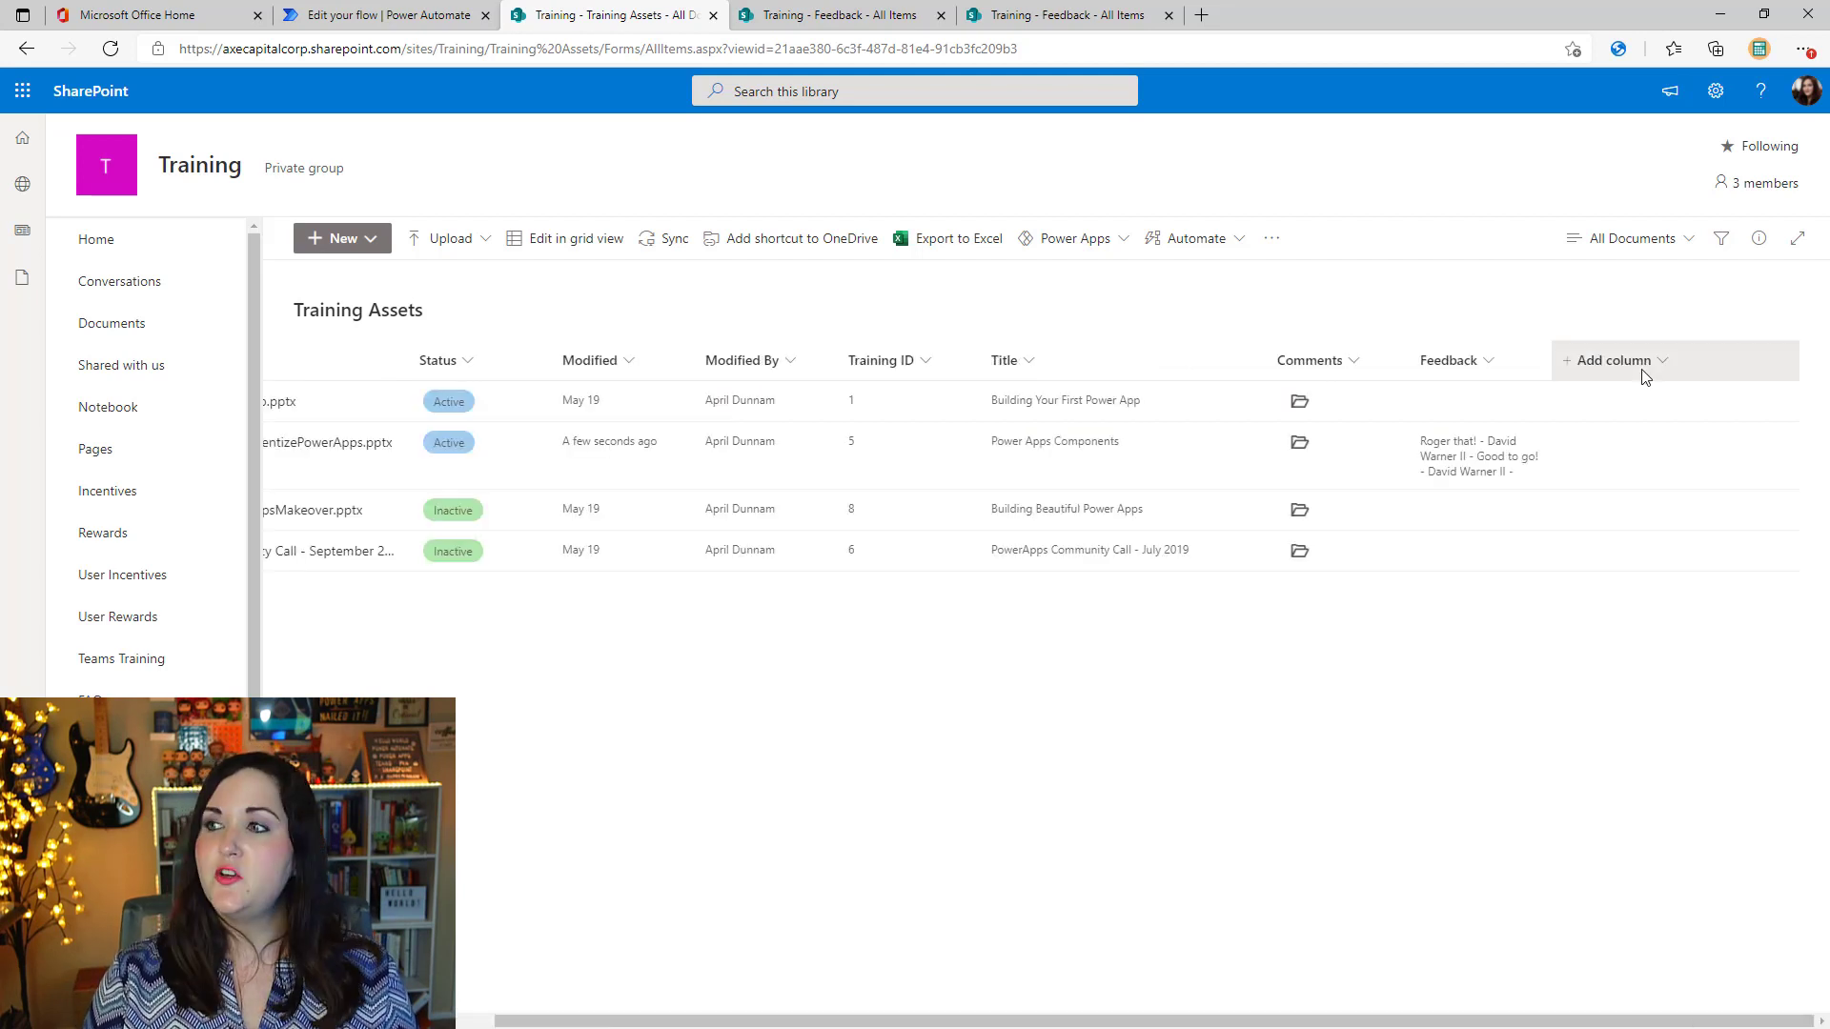
Check the new column types, then open Format this column for the Comments column.
{"action": "left_click", "coordinate": [1642, 371]}
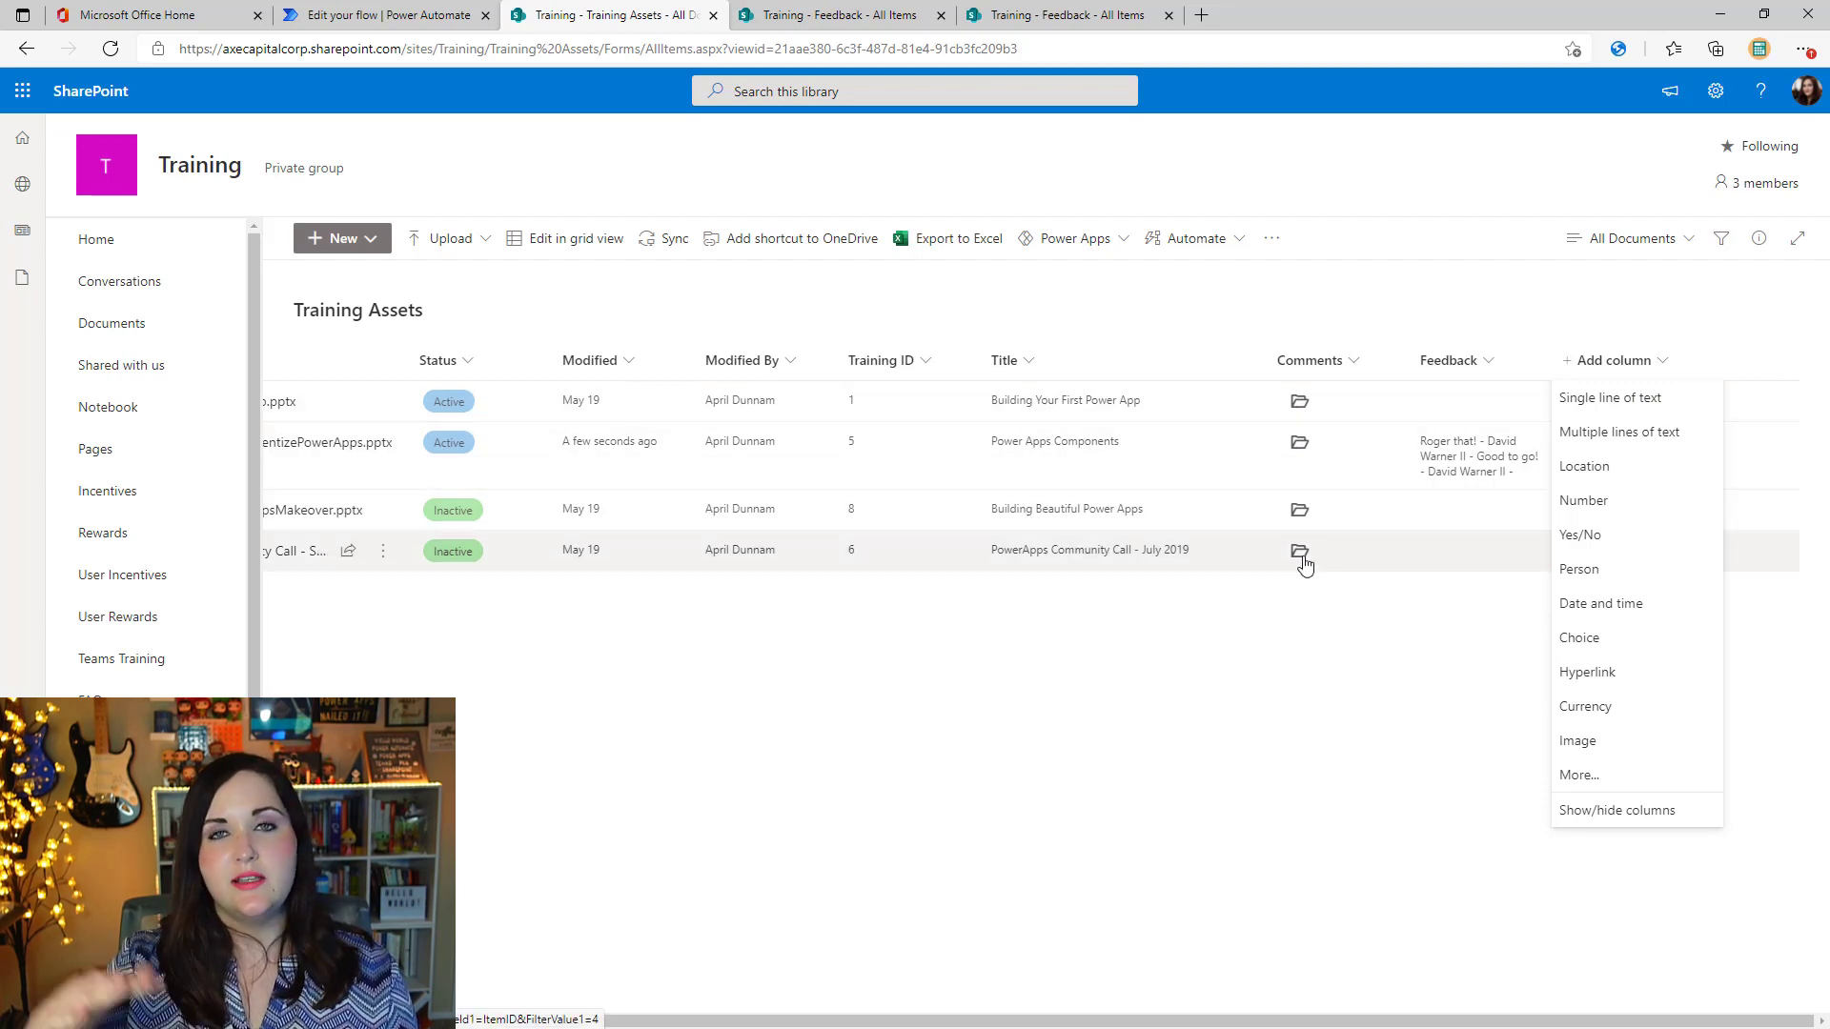
{"action": "left_click", "coordinate": [1351, 368]}
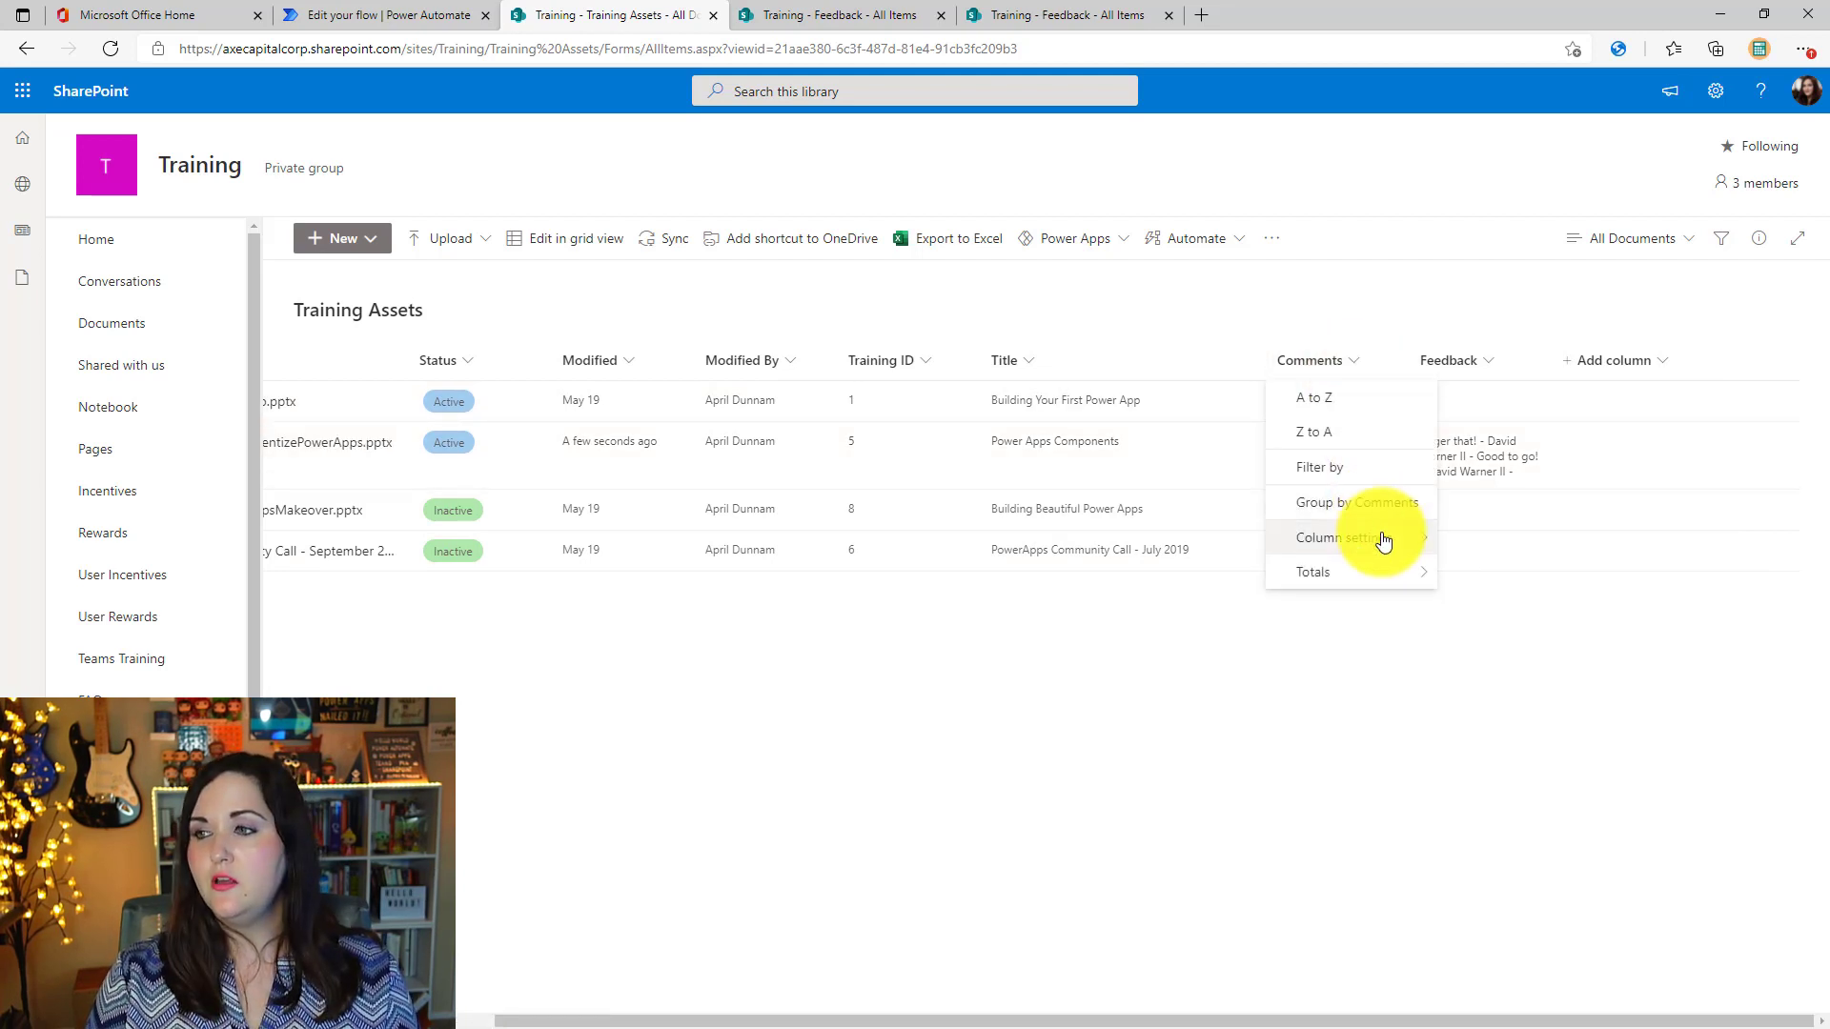
{"action": "mouse_move", "coordinate": [1391, 539]}
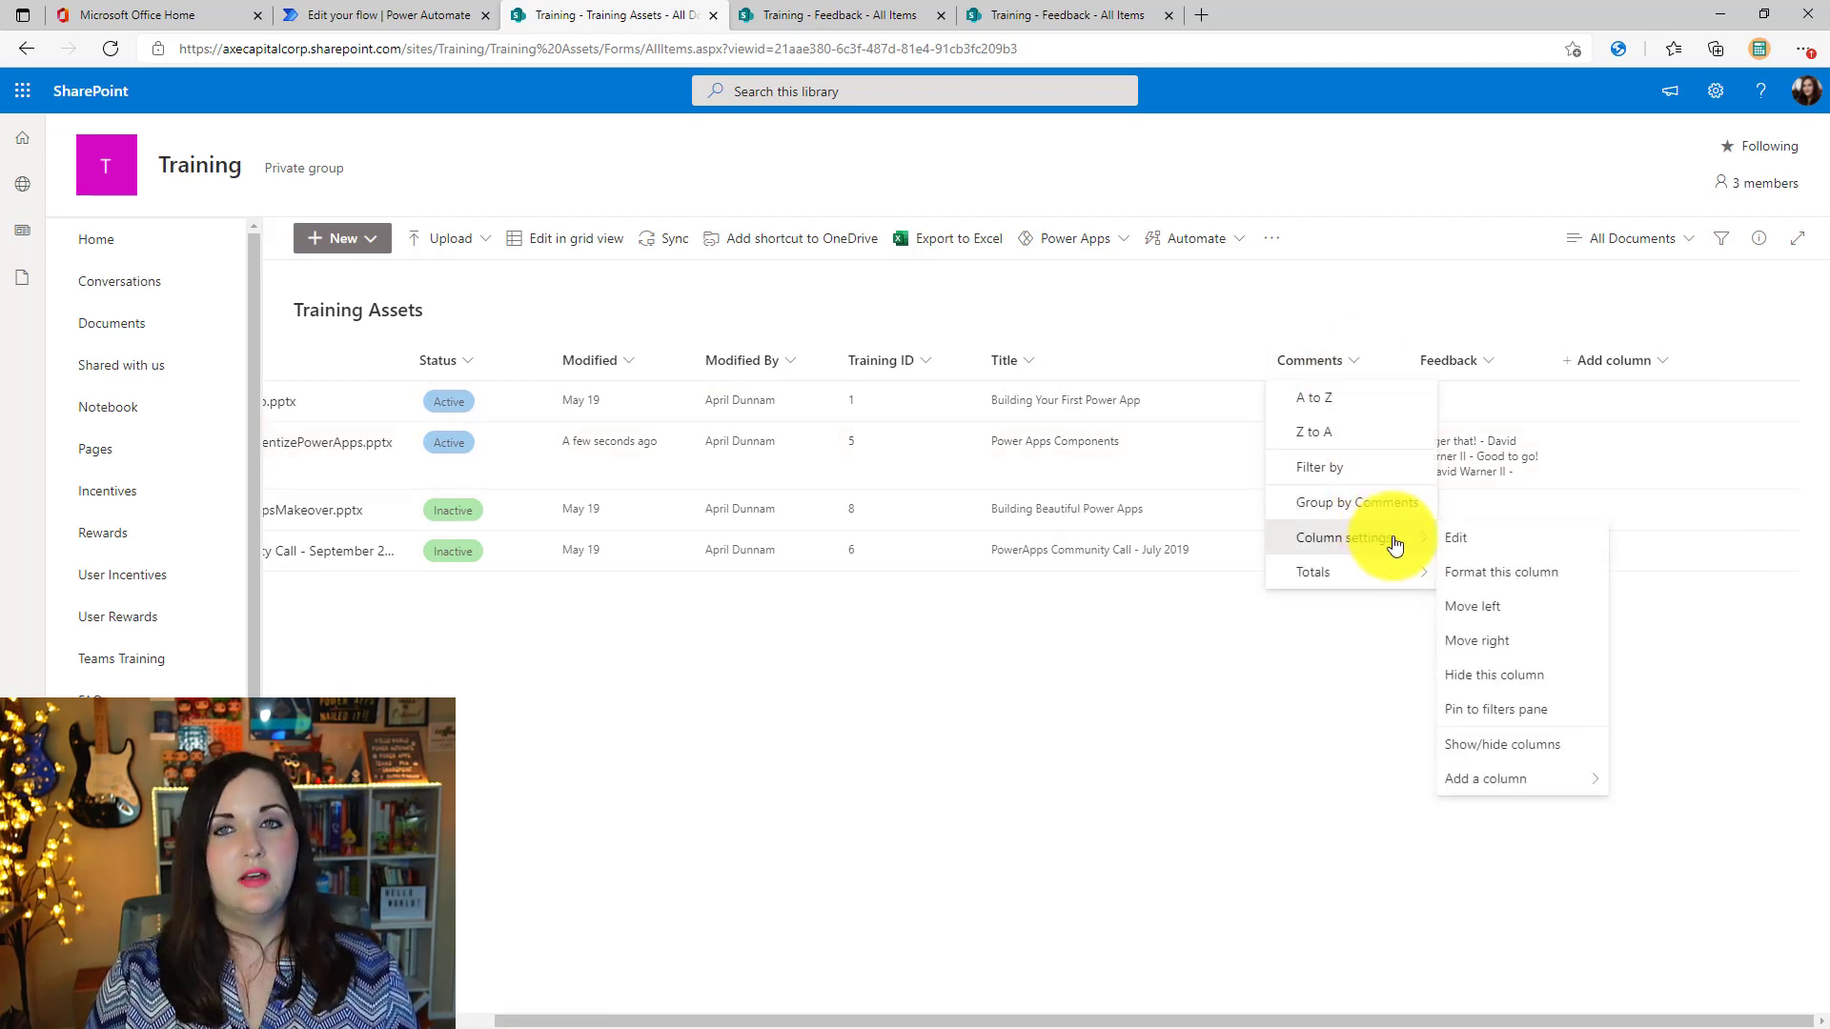
{"action": "left_click", "coordinate": [1565, 583]}
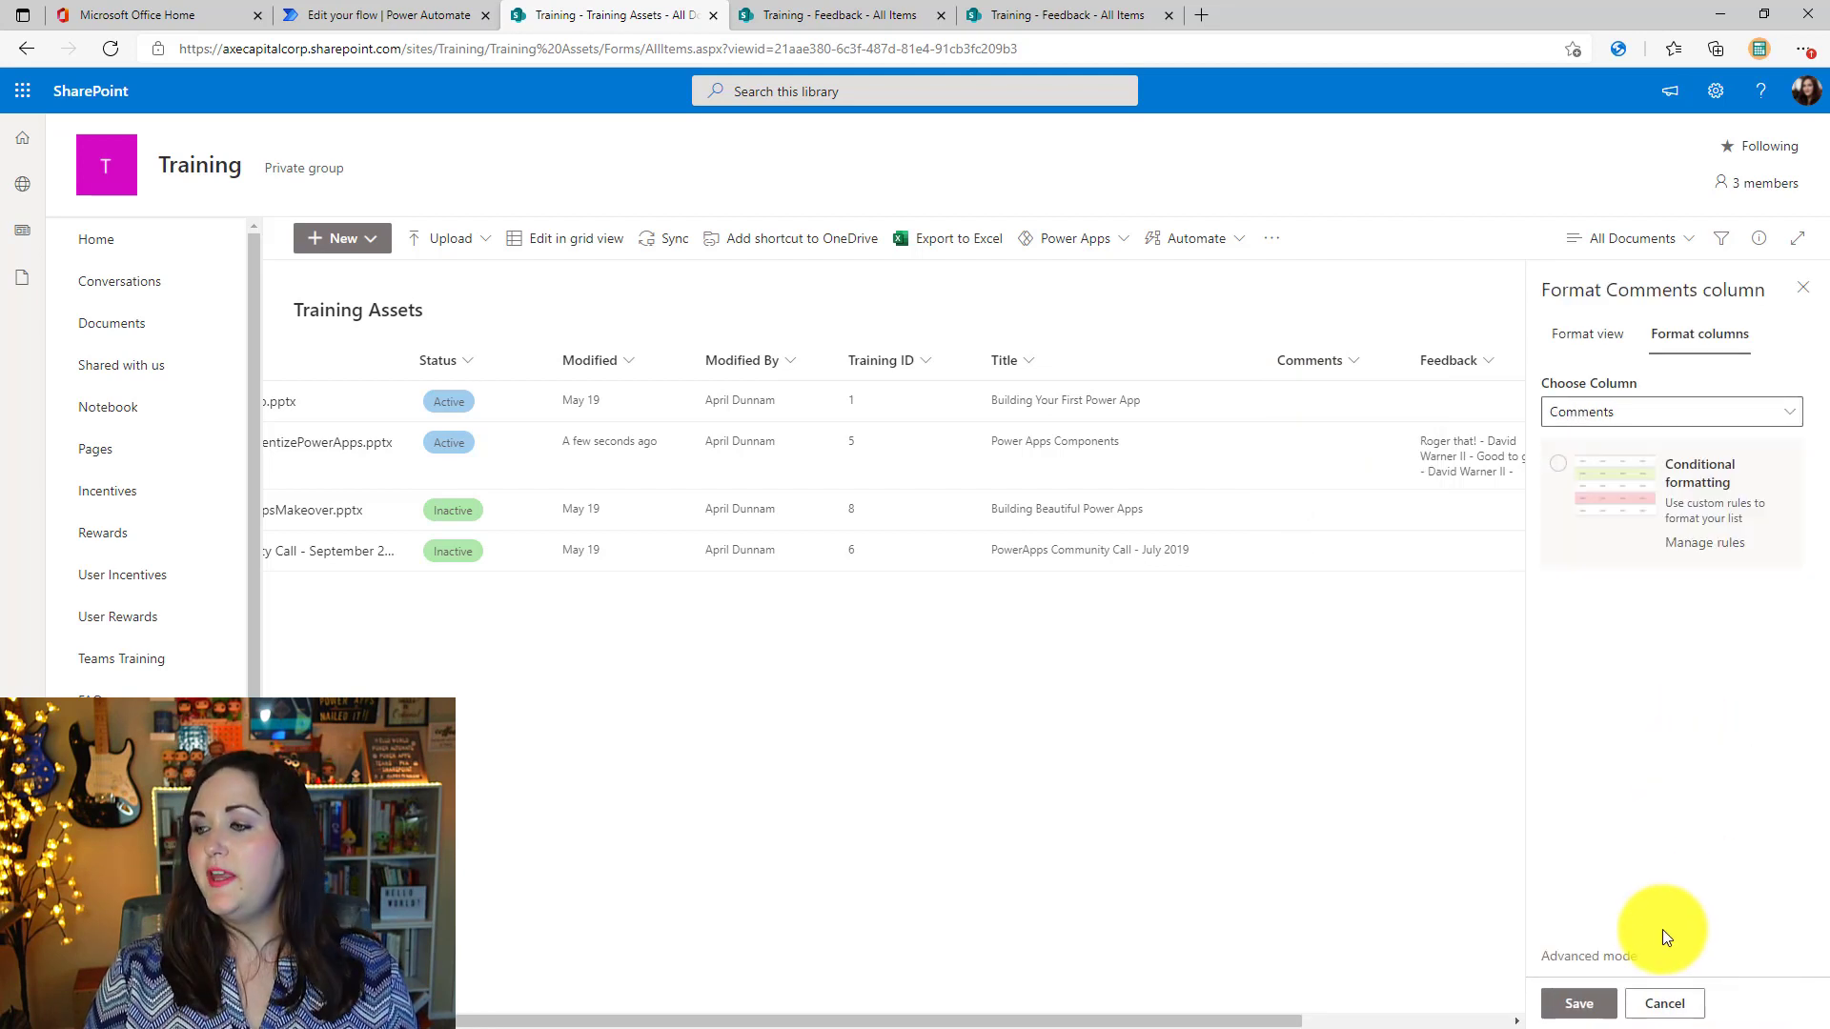
In advanced mode, replace the Comments JSON with the pasted folder-icon link JSON, then view the Feedback list.
{"action": "left_click", "coordinate": [1620, 957]}
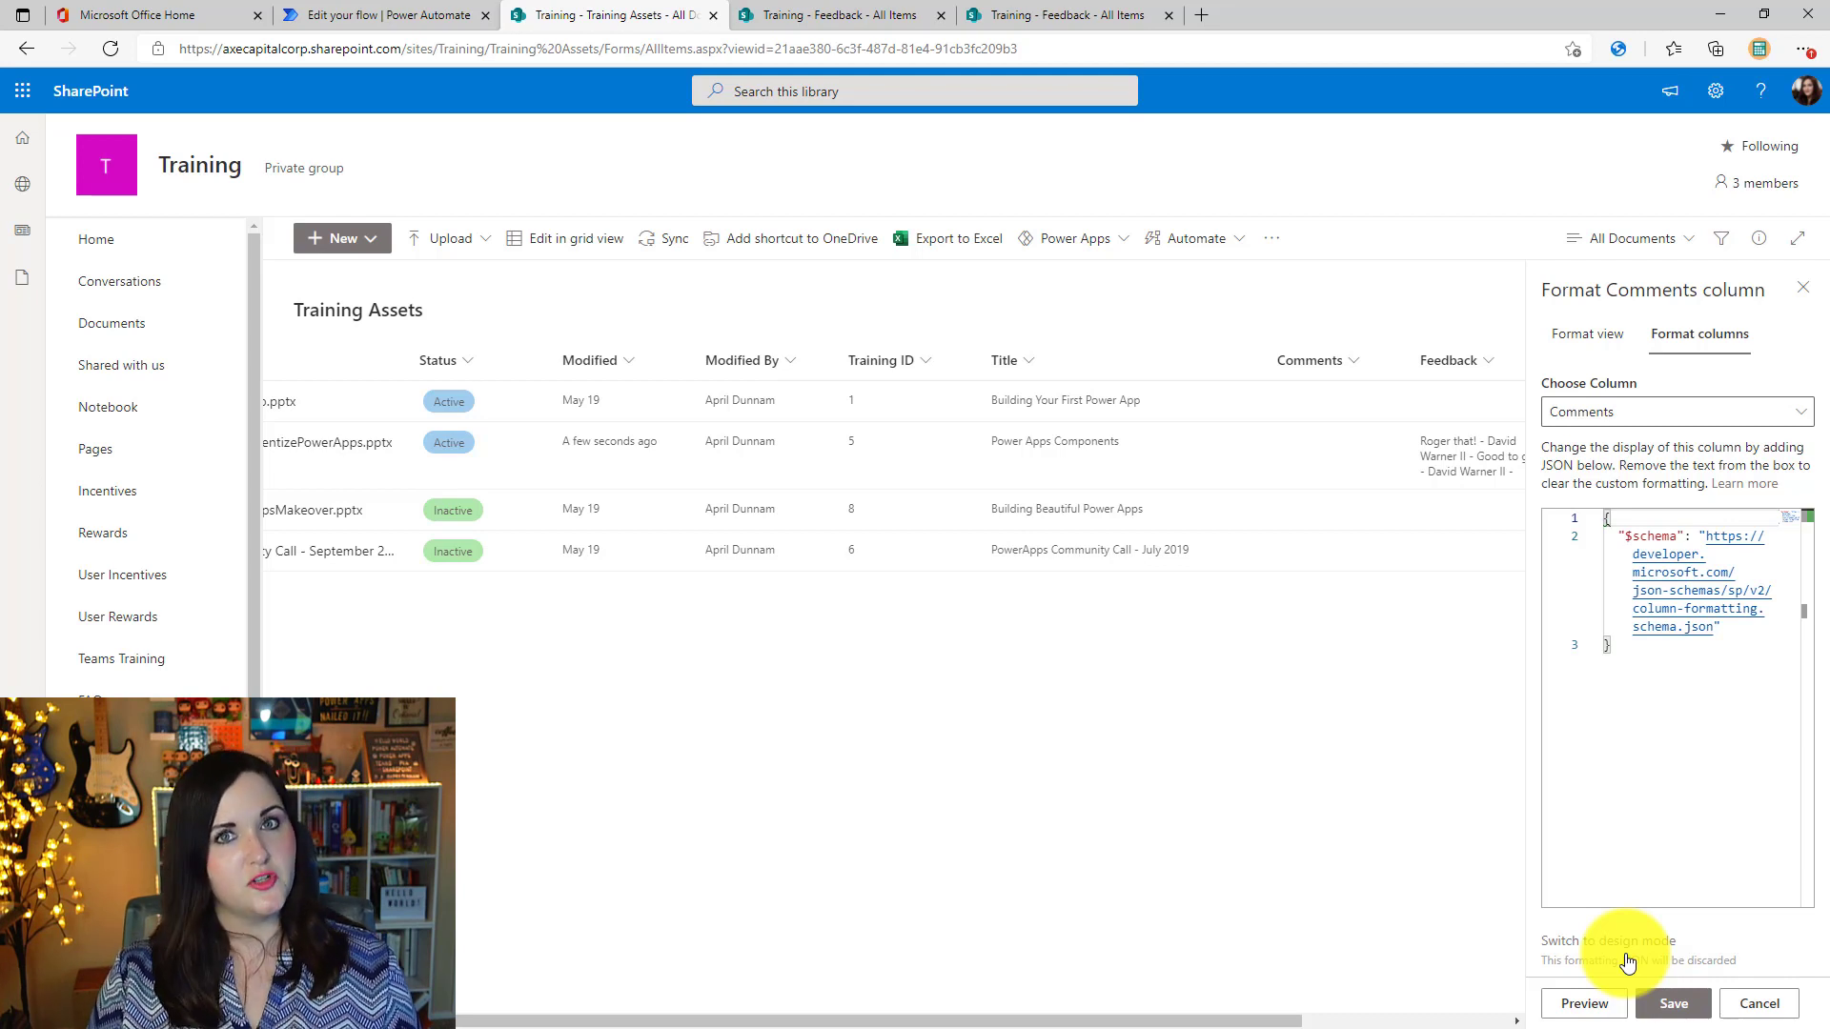
{"action": "left_click", "coordinate": [1685, 756]}
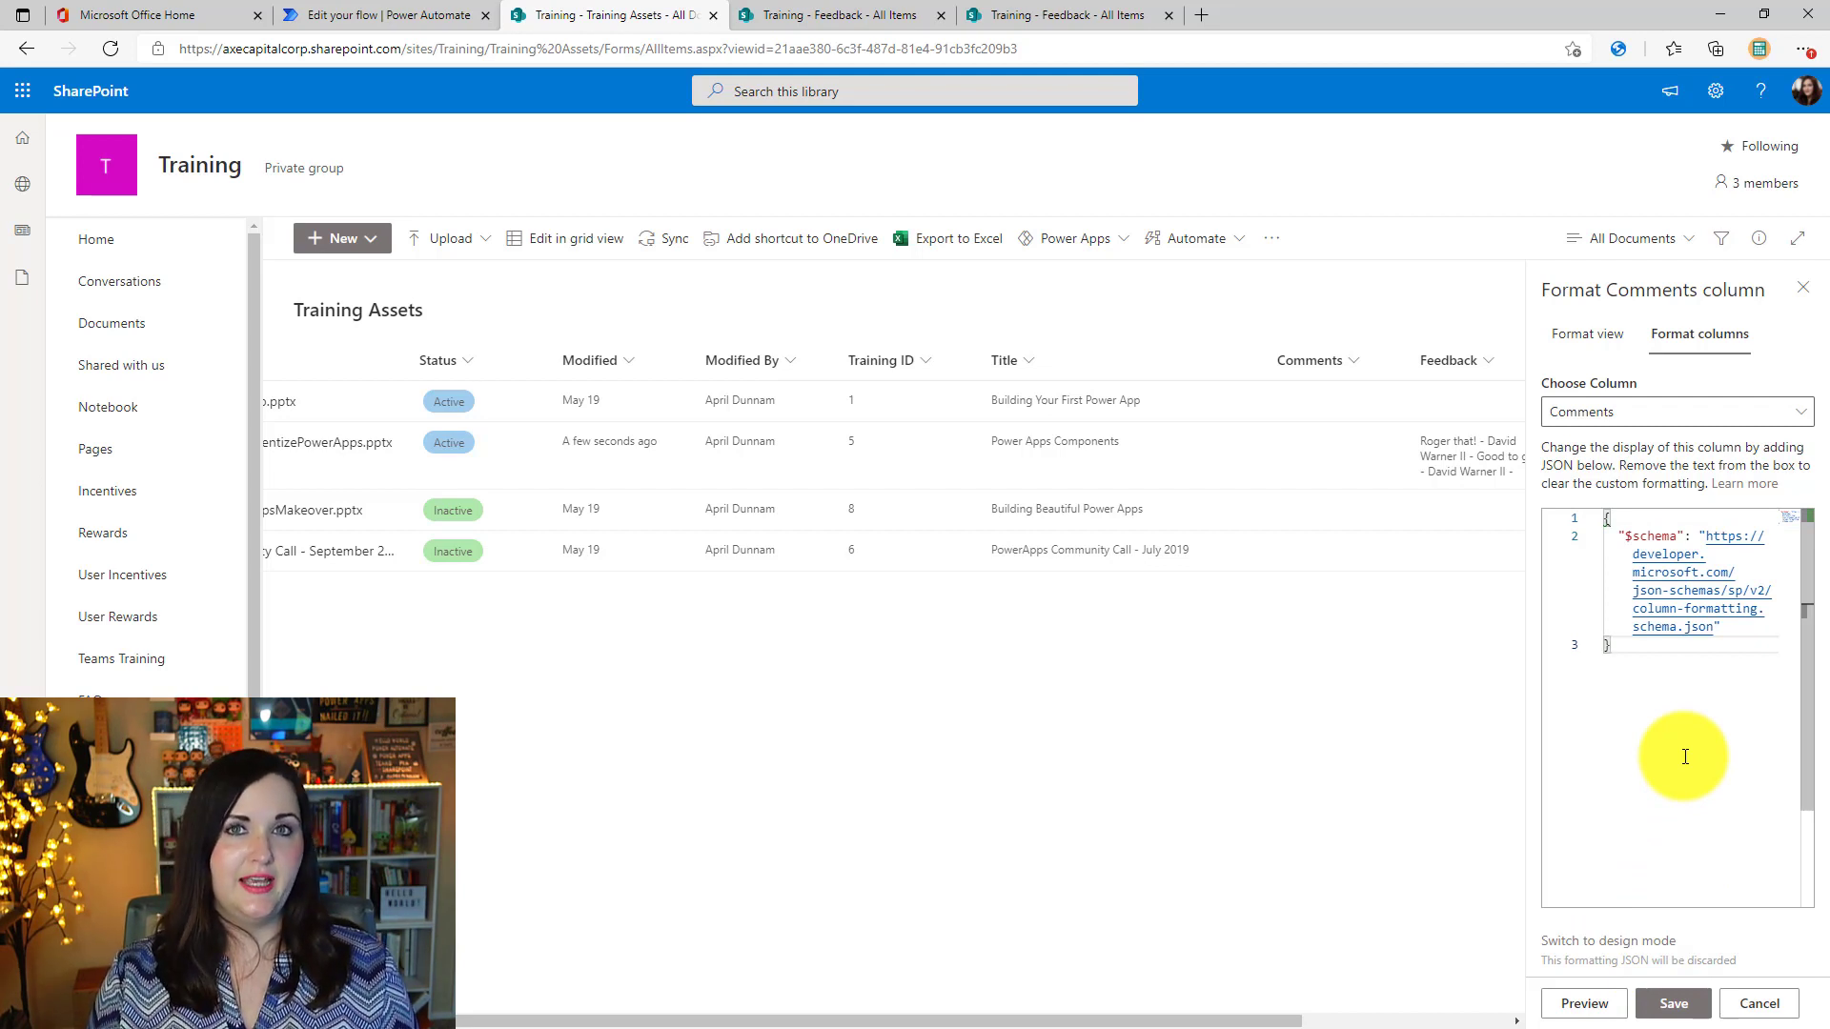
{"action": "key", "text": "ctrl+a"}
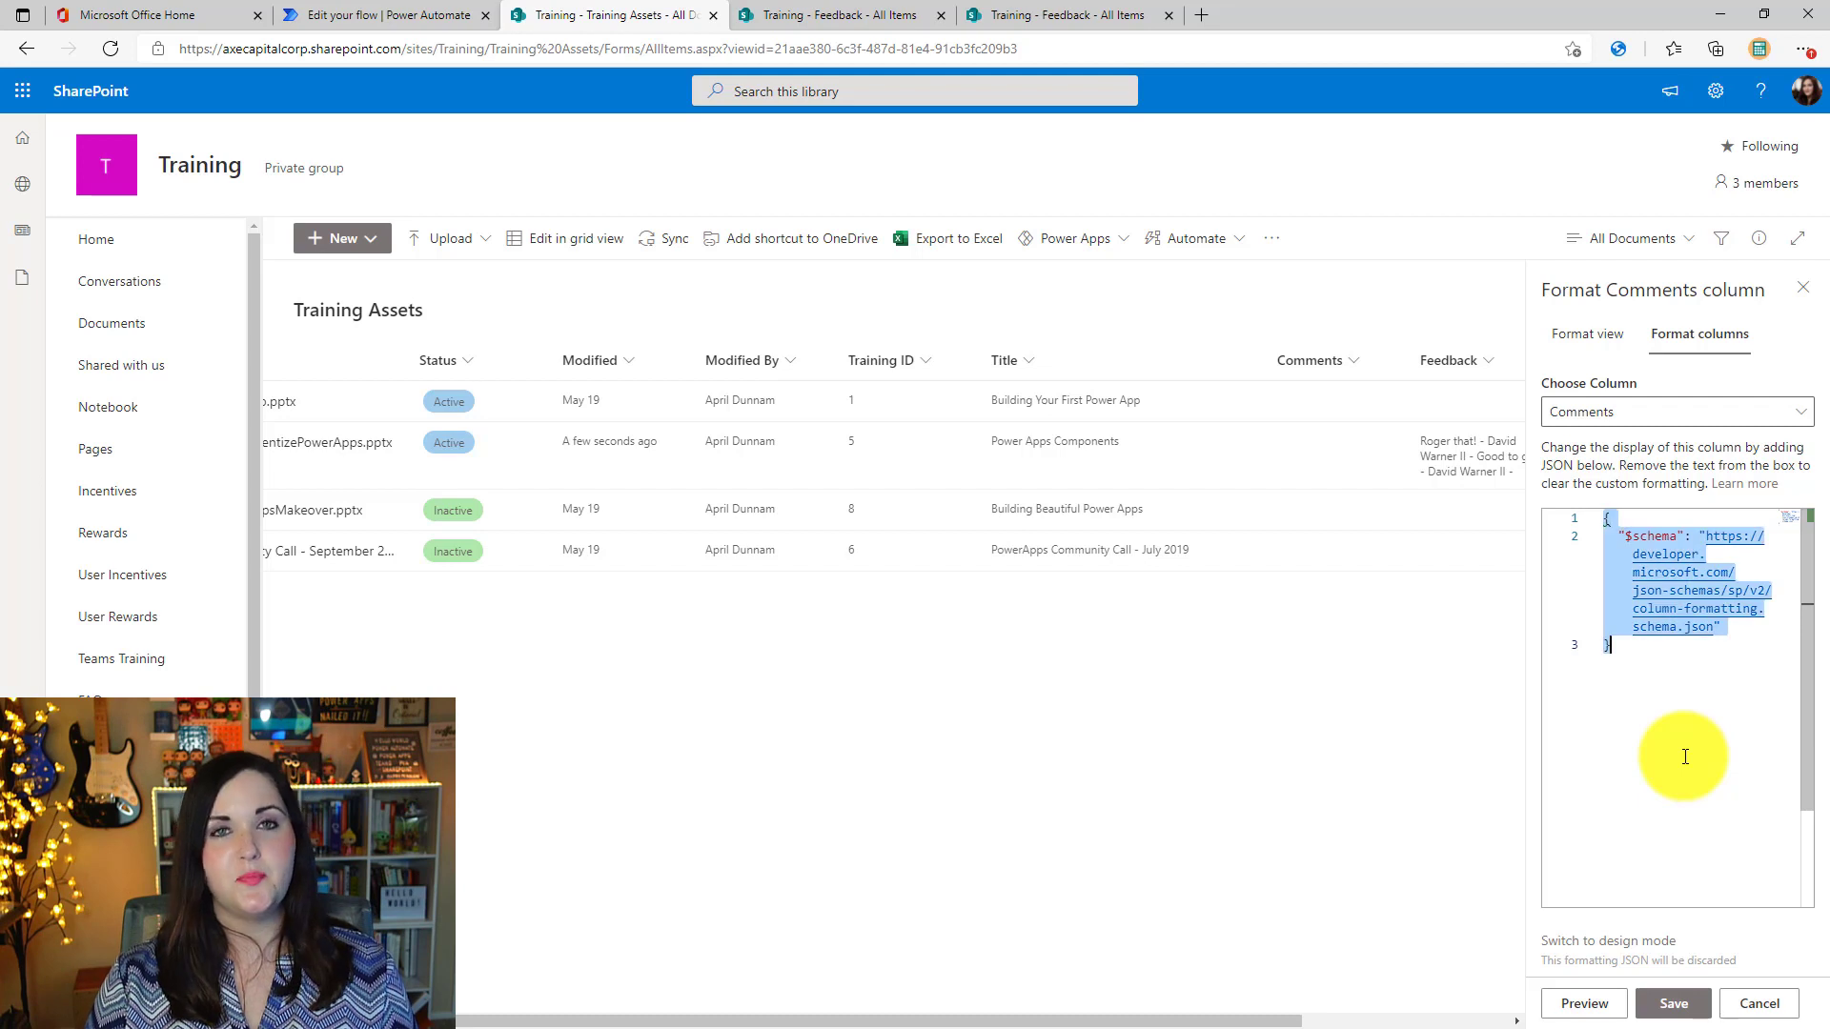
{"action": "key", "text": "ctrl+v"}
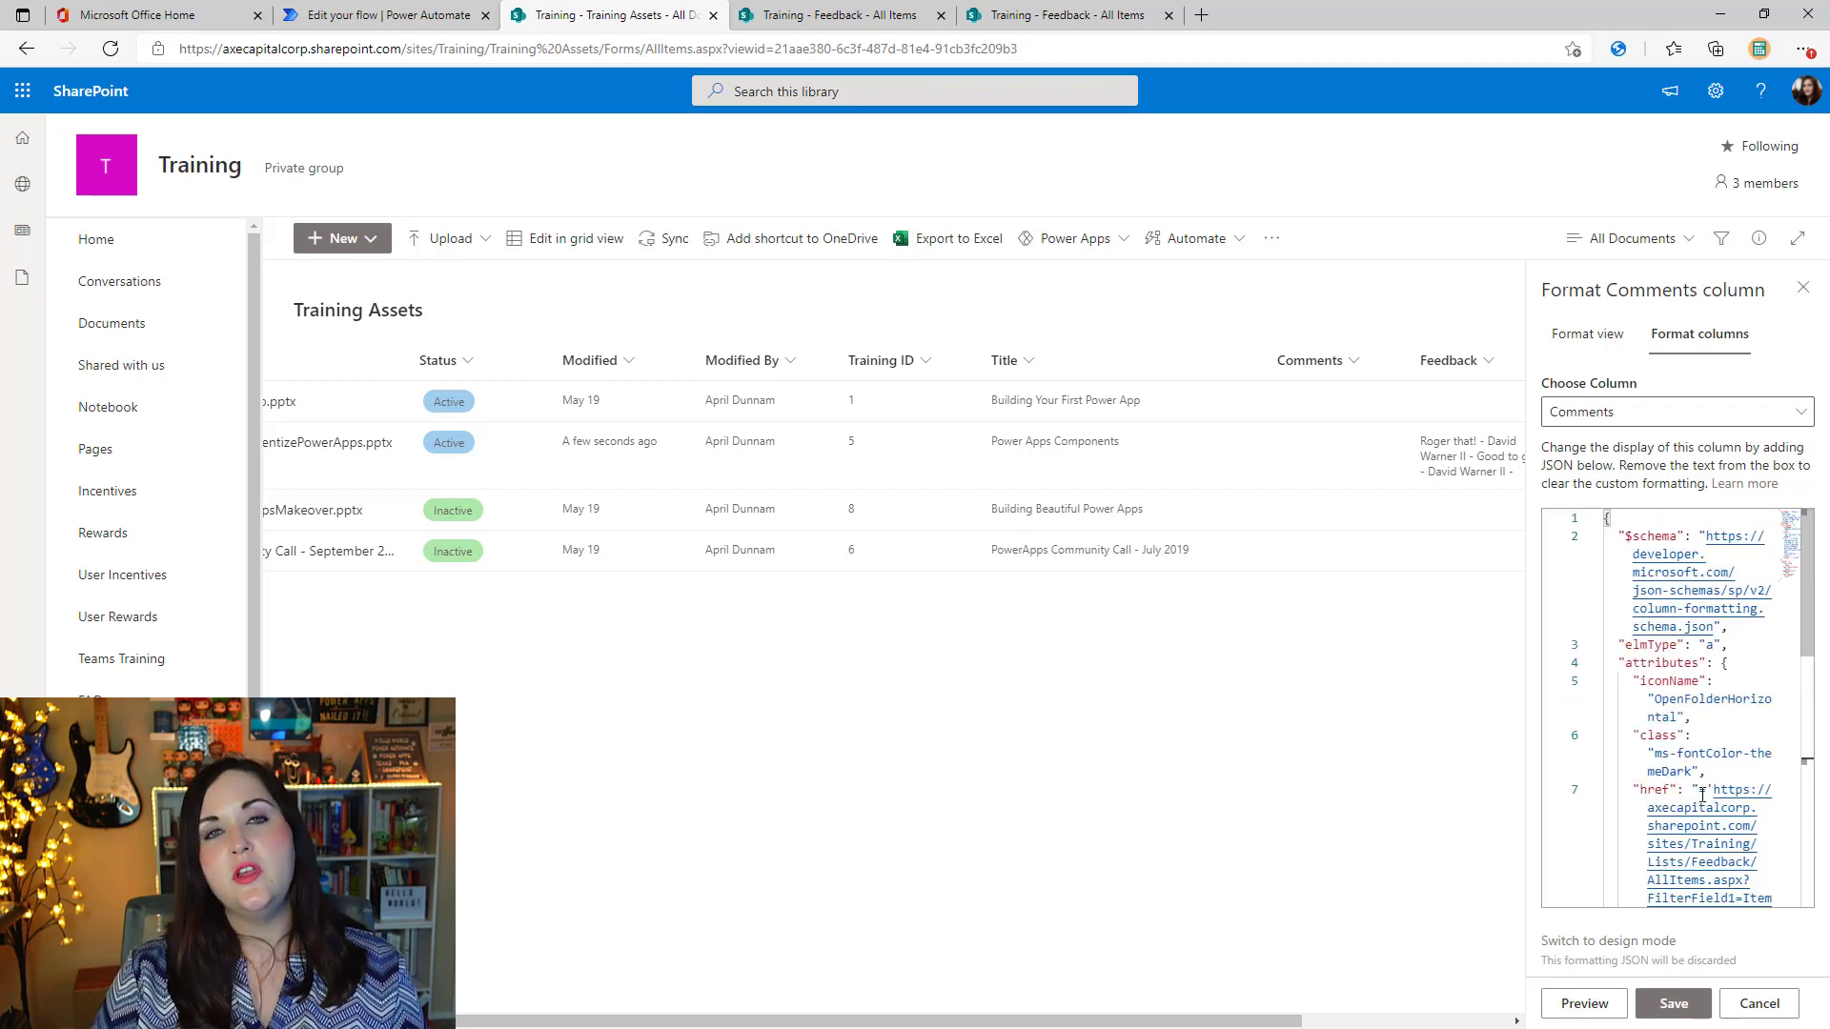
{"action": "scroll", "coordinate": [1702, 795], "scroll_direction": "down", "scroll_amount": 10}
{"action": "scroll", "coordinate": [1702, 795], "scroll_direction": "up", "scroll_amount": 5}
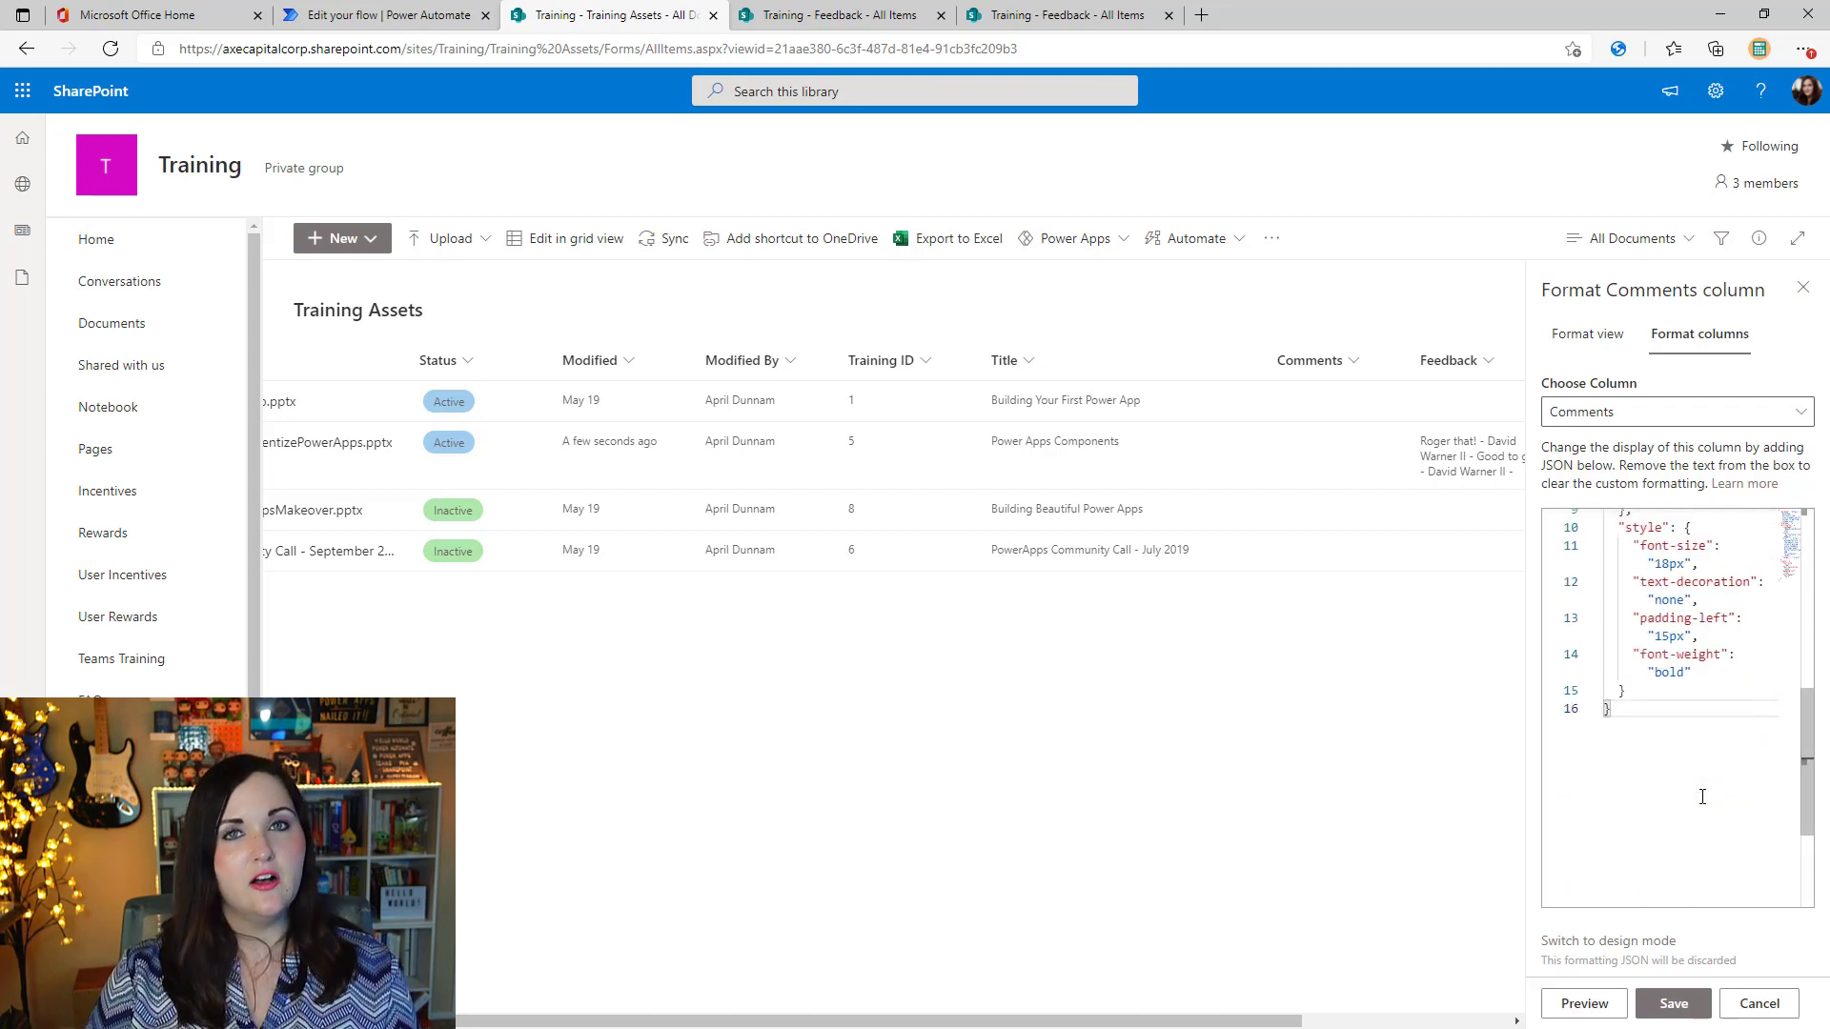
{"action": "scroll", "coordinate": [1703, 796], "scroll_direction": "up", "scroll_amount": 1}
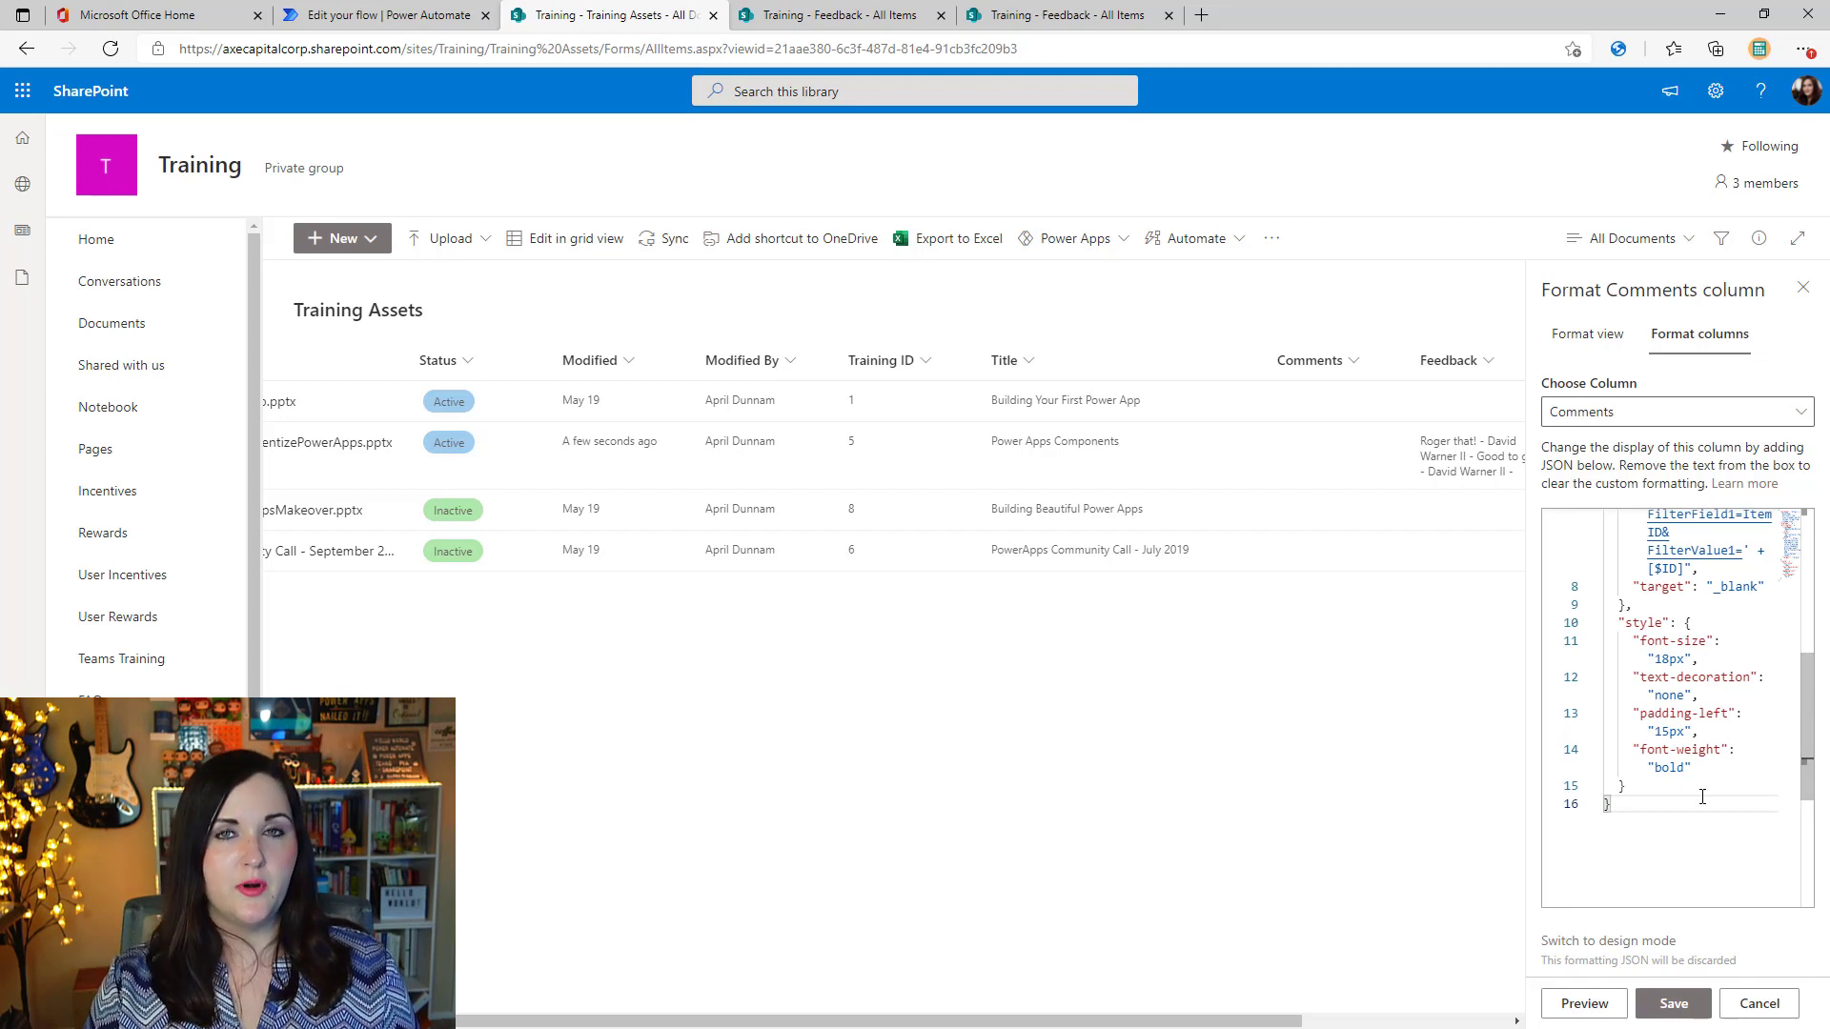
{"action": "scroll", "coordinate": [1703, 796], "scroll_direction": "up", "scroll_amount": 4}
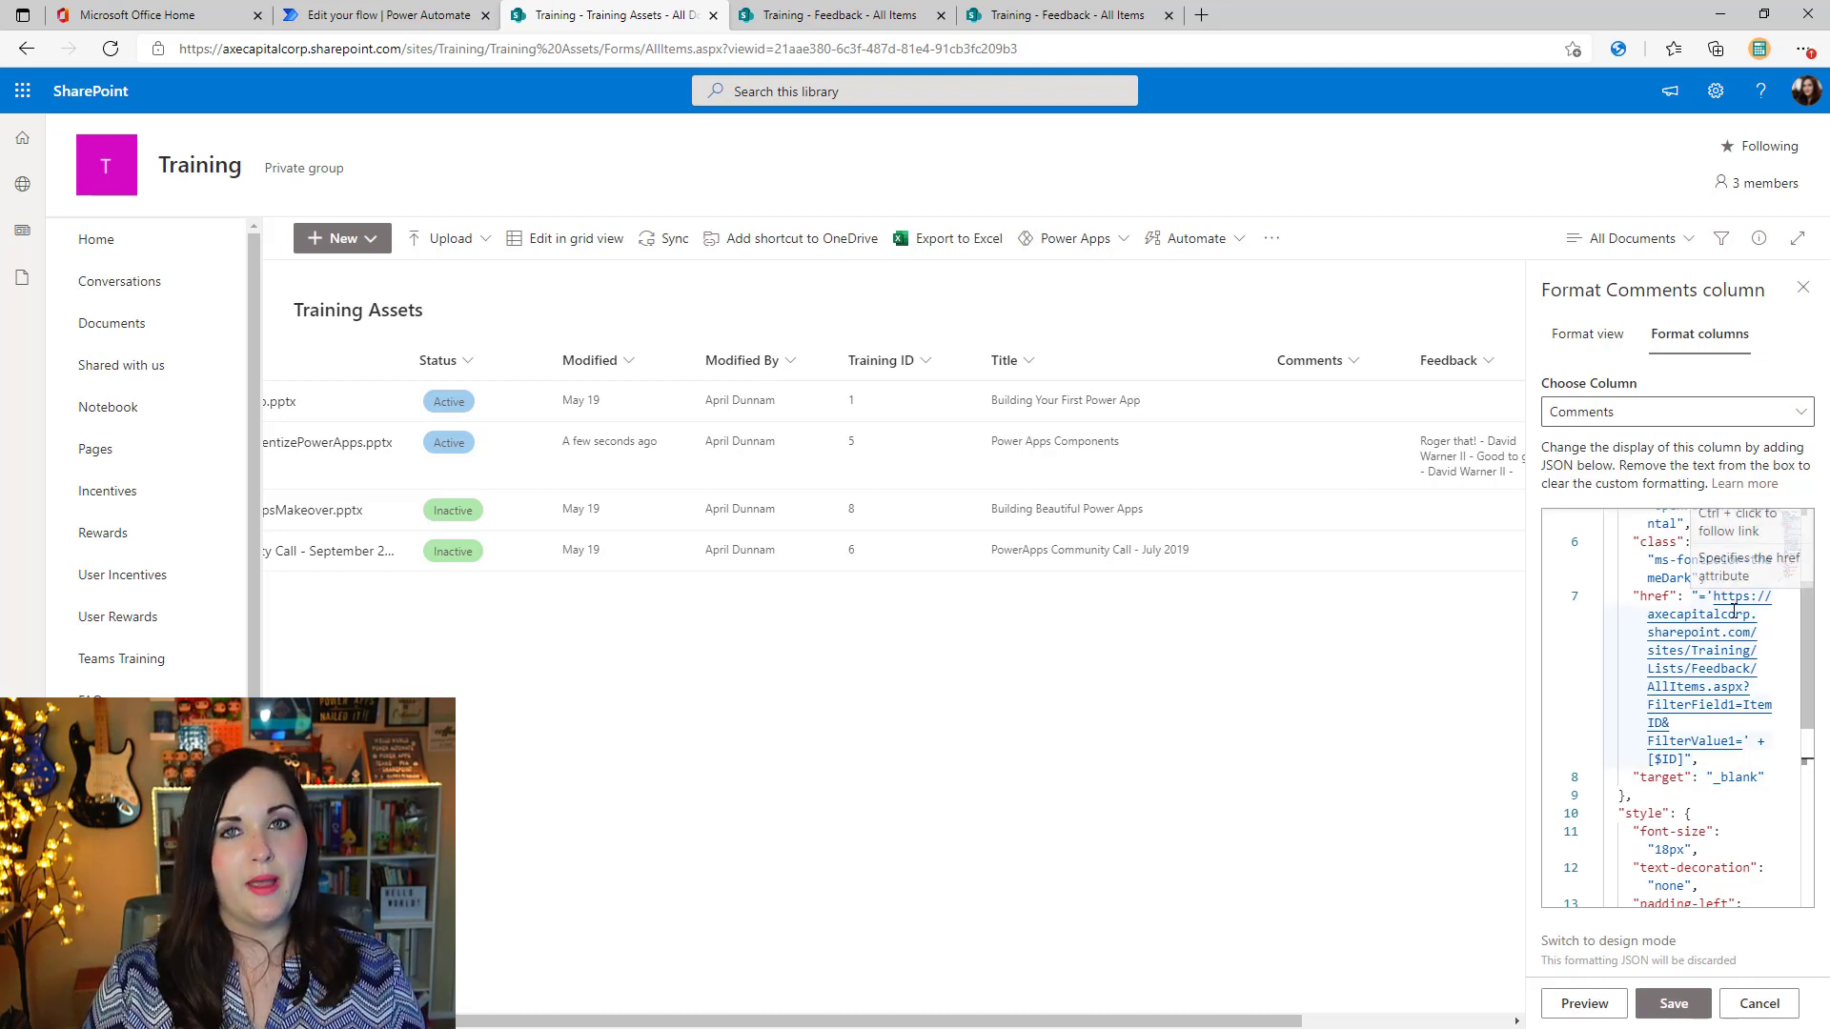
{"action": "left_click", "coordinate": [1085, 11]}
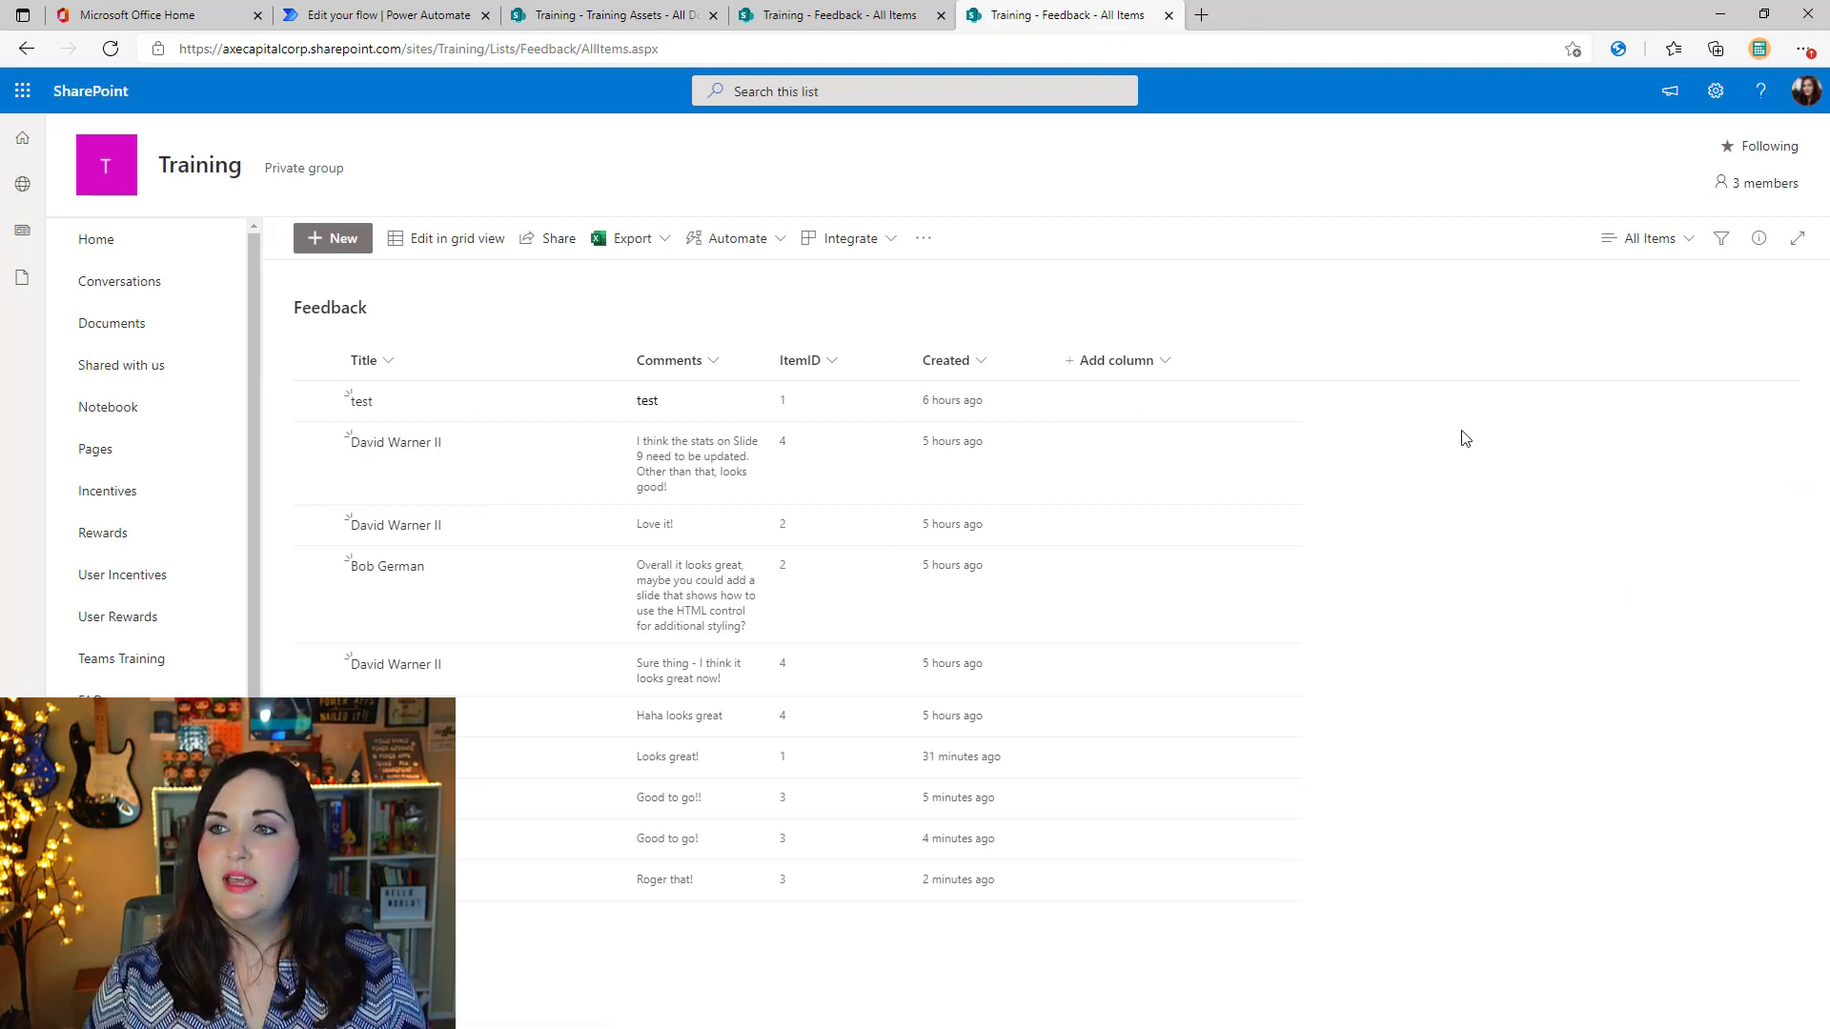
Filter the Feedback list's ItemID column to the value 3.
{"action": "left_click", "coordinate": [835, 368]}
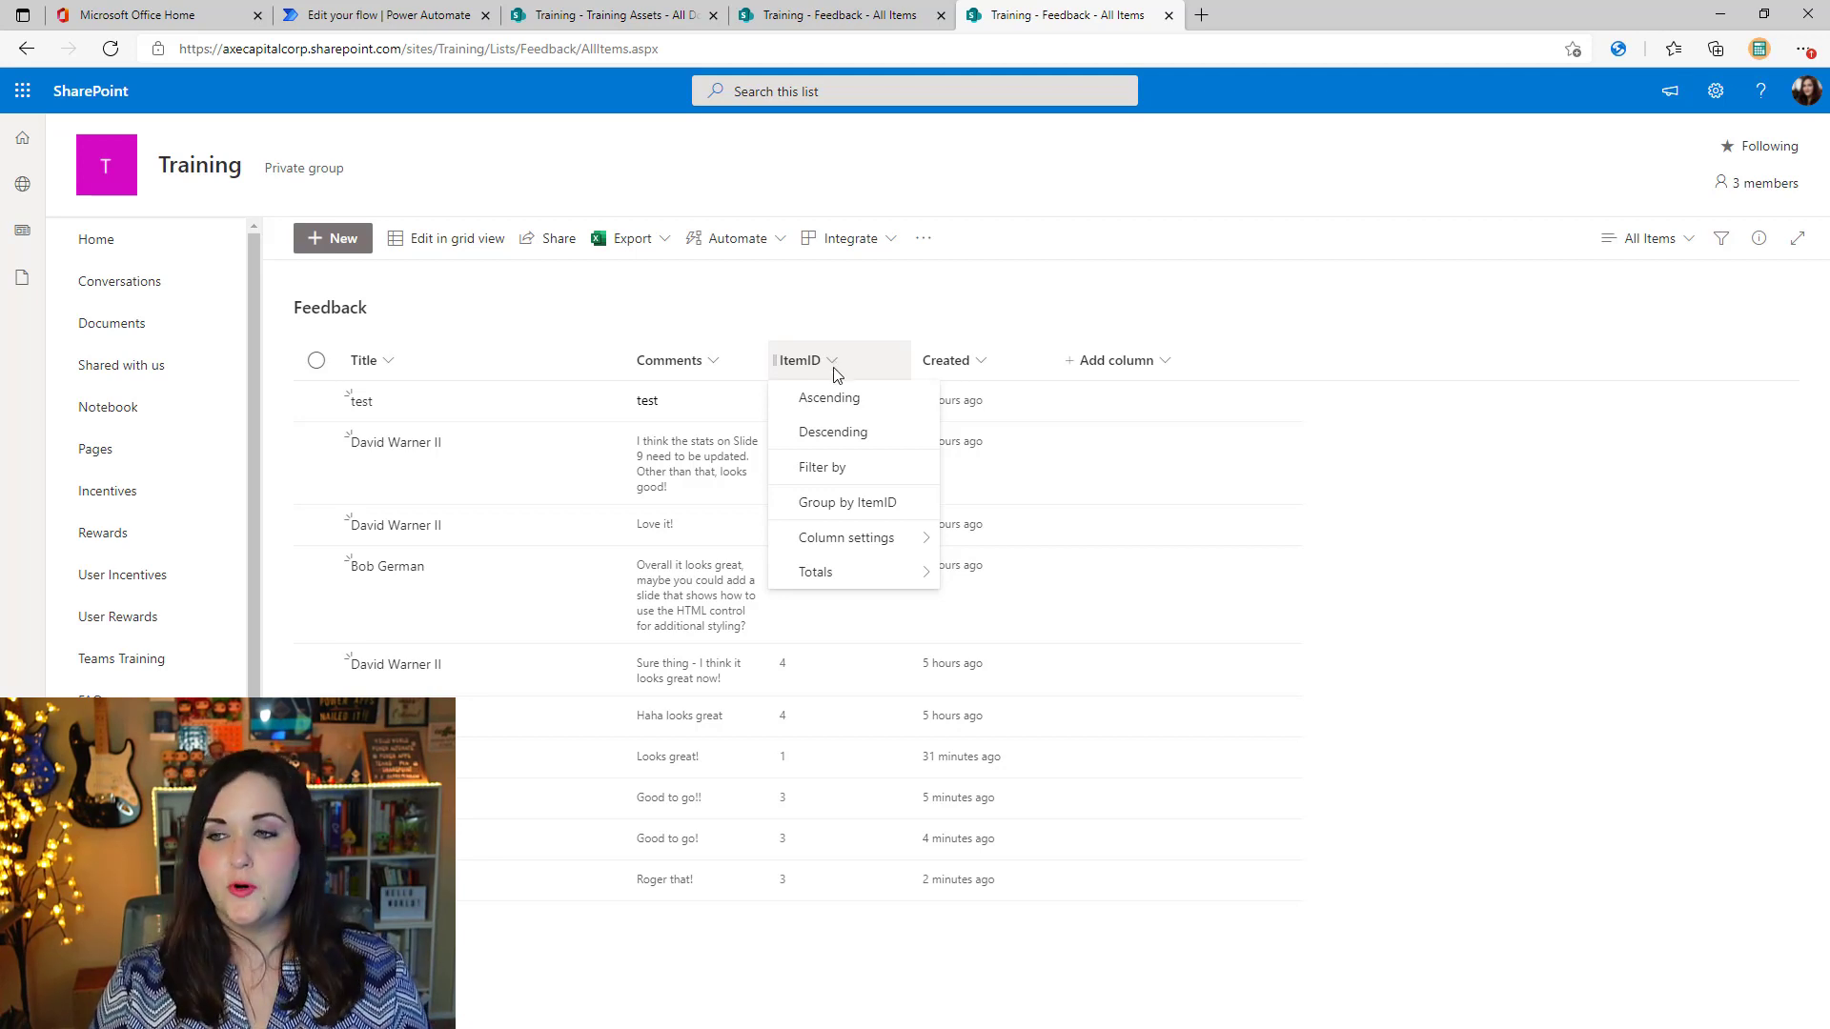
{"action": "left_click", "coordinate": [864, 475]}
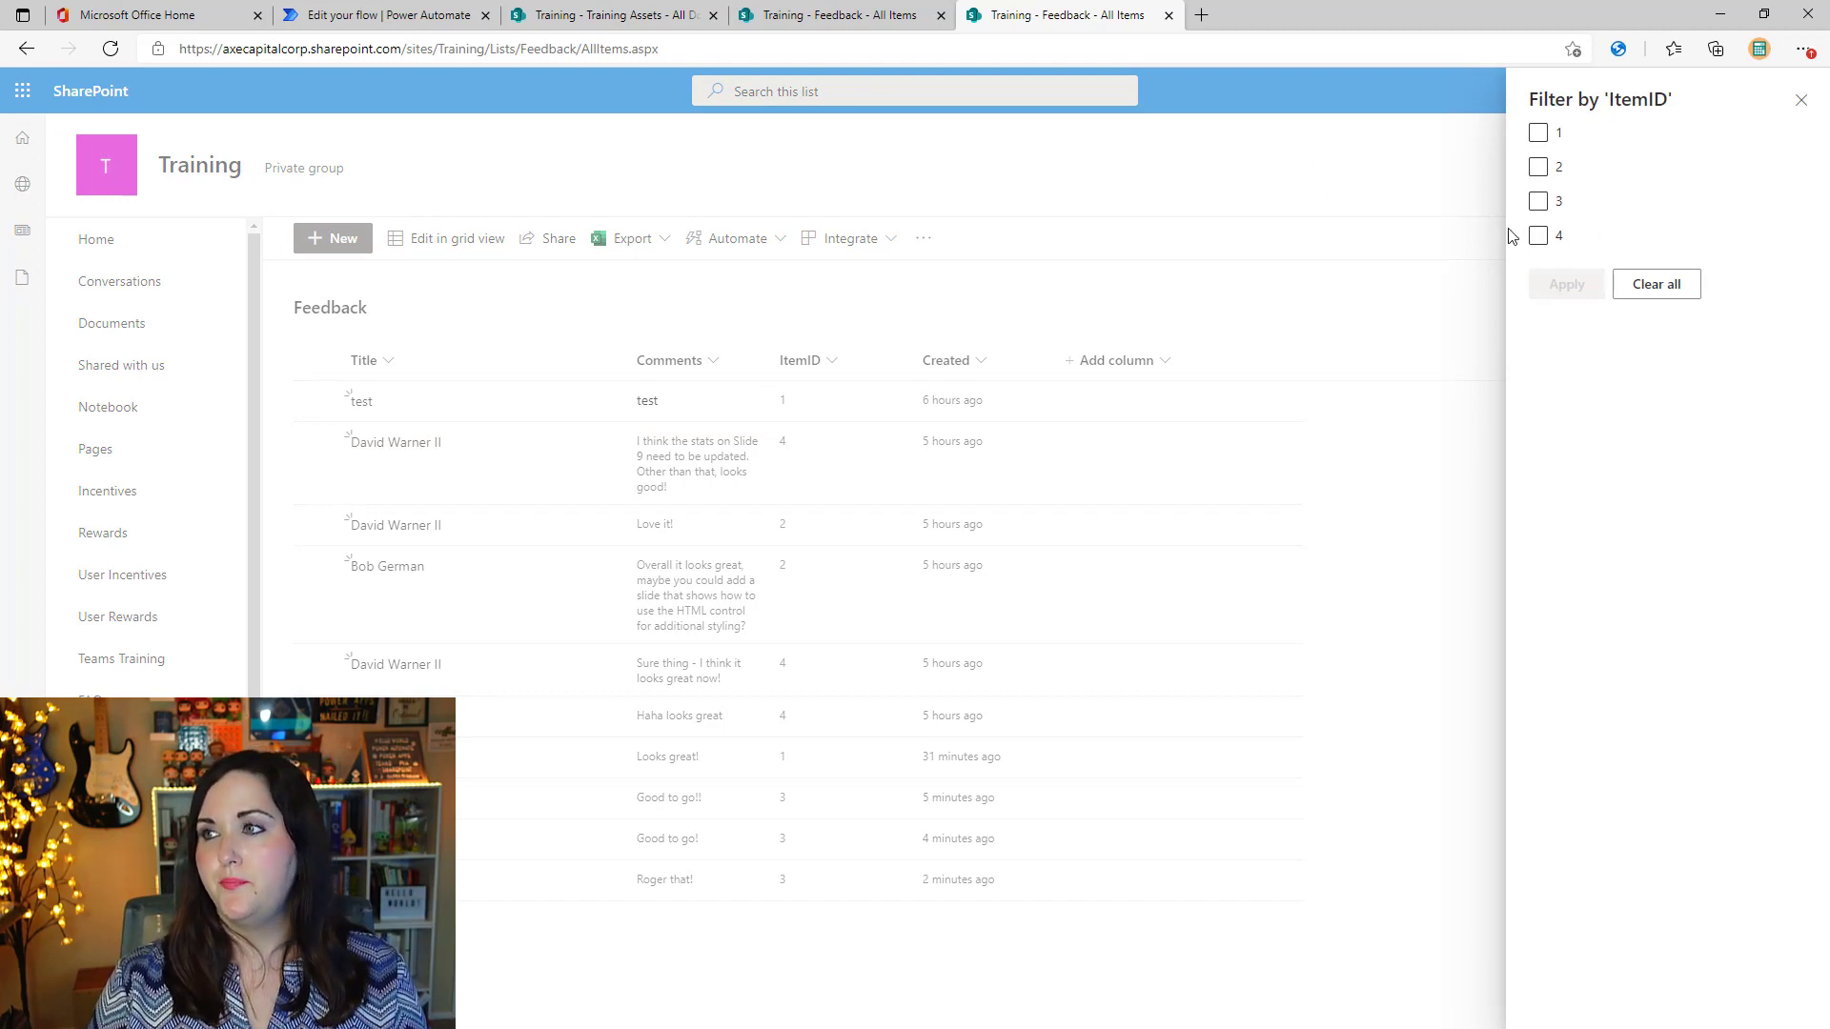
{"action": "left_click", "coordinate": [1538, 201]}
{"action": "left_click", "coordinate": [1568, 285]}
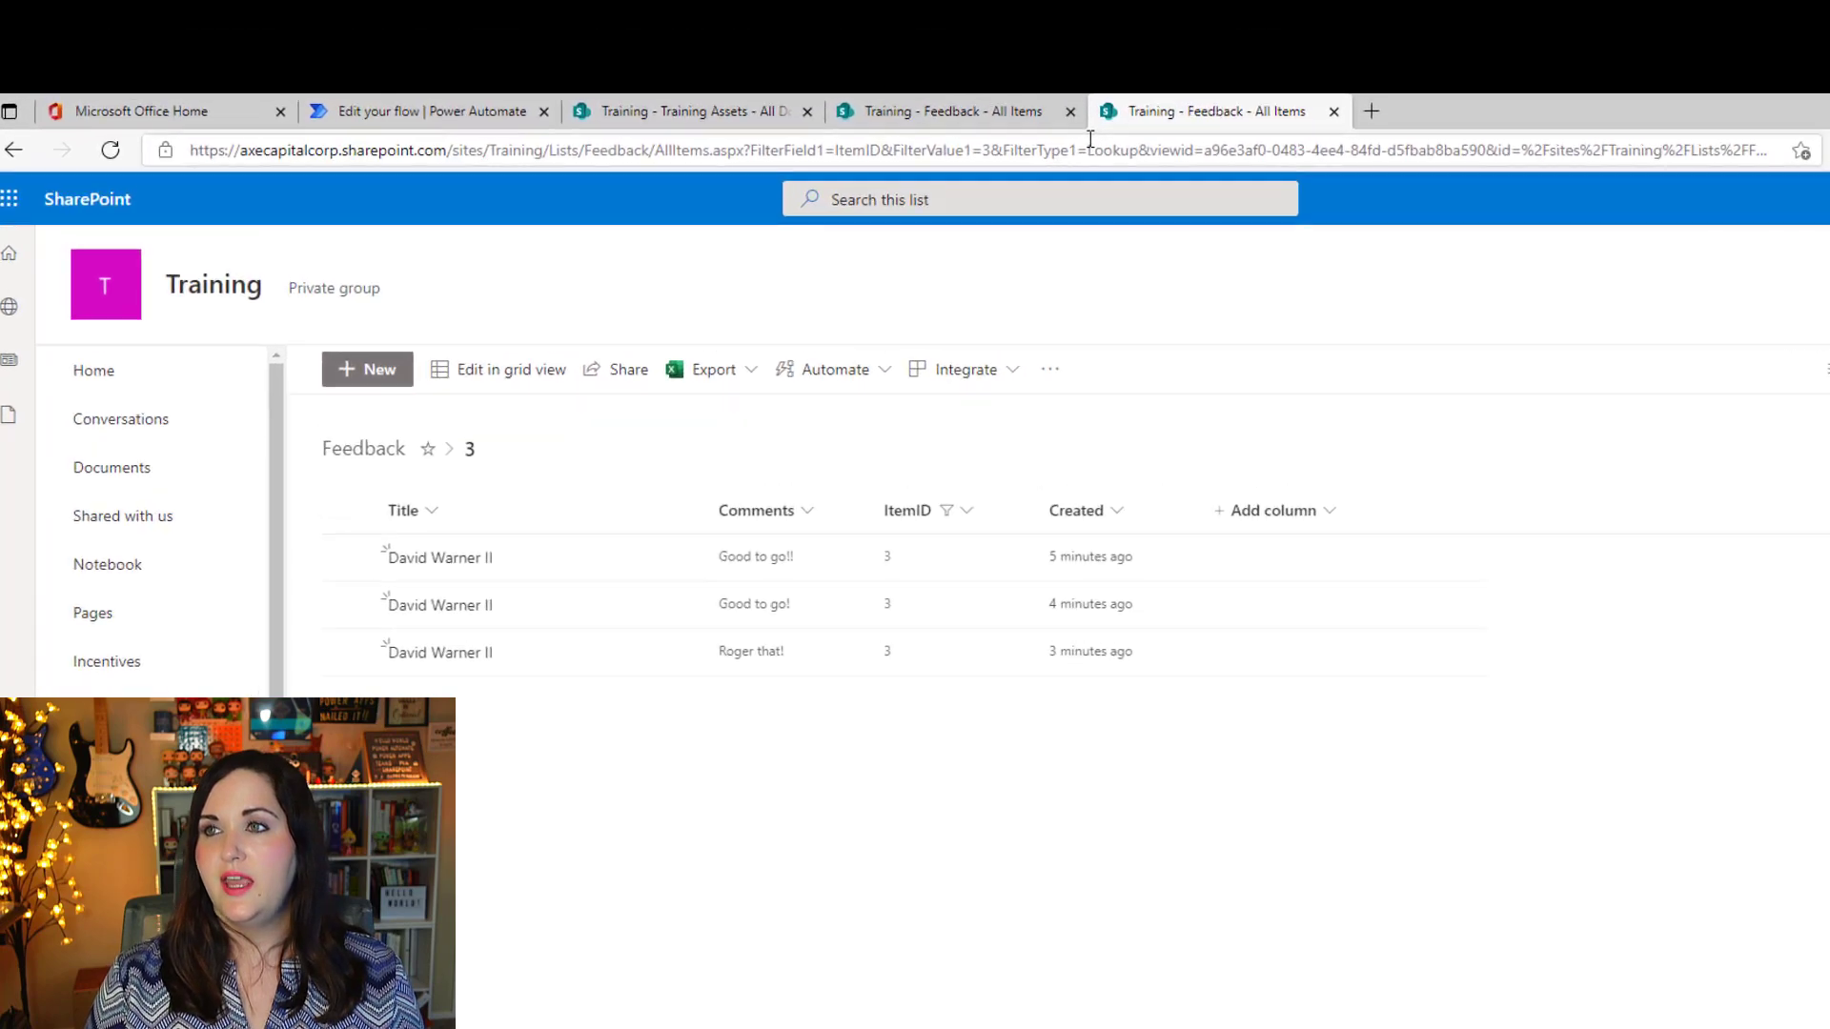
Select the filtered page's URL up to FilterValue1=3 to inspect the filter parameters.
{"action": "left_click", "coordinate": [1164, 216]}
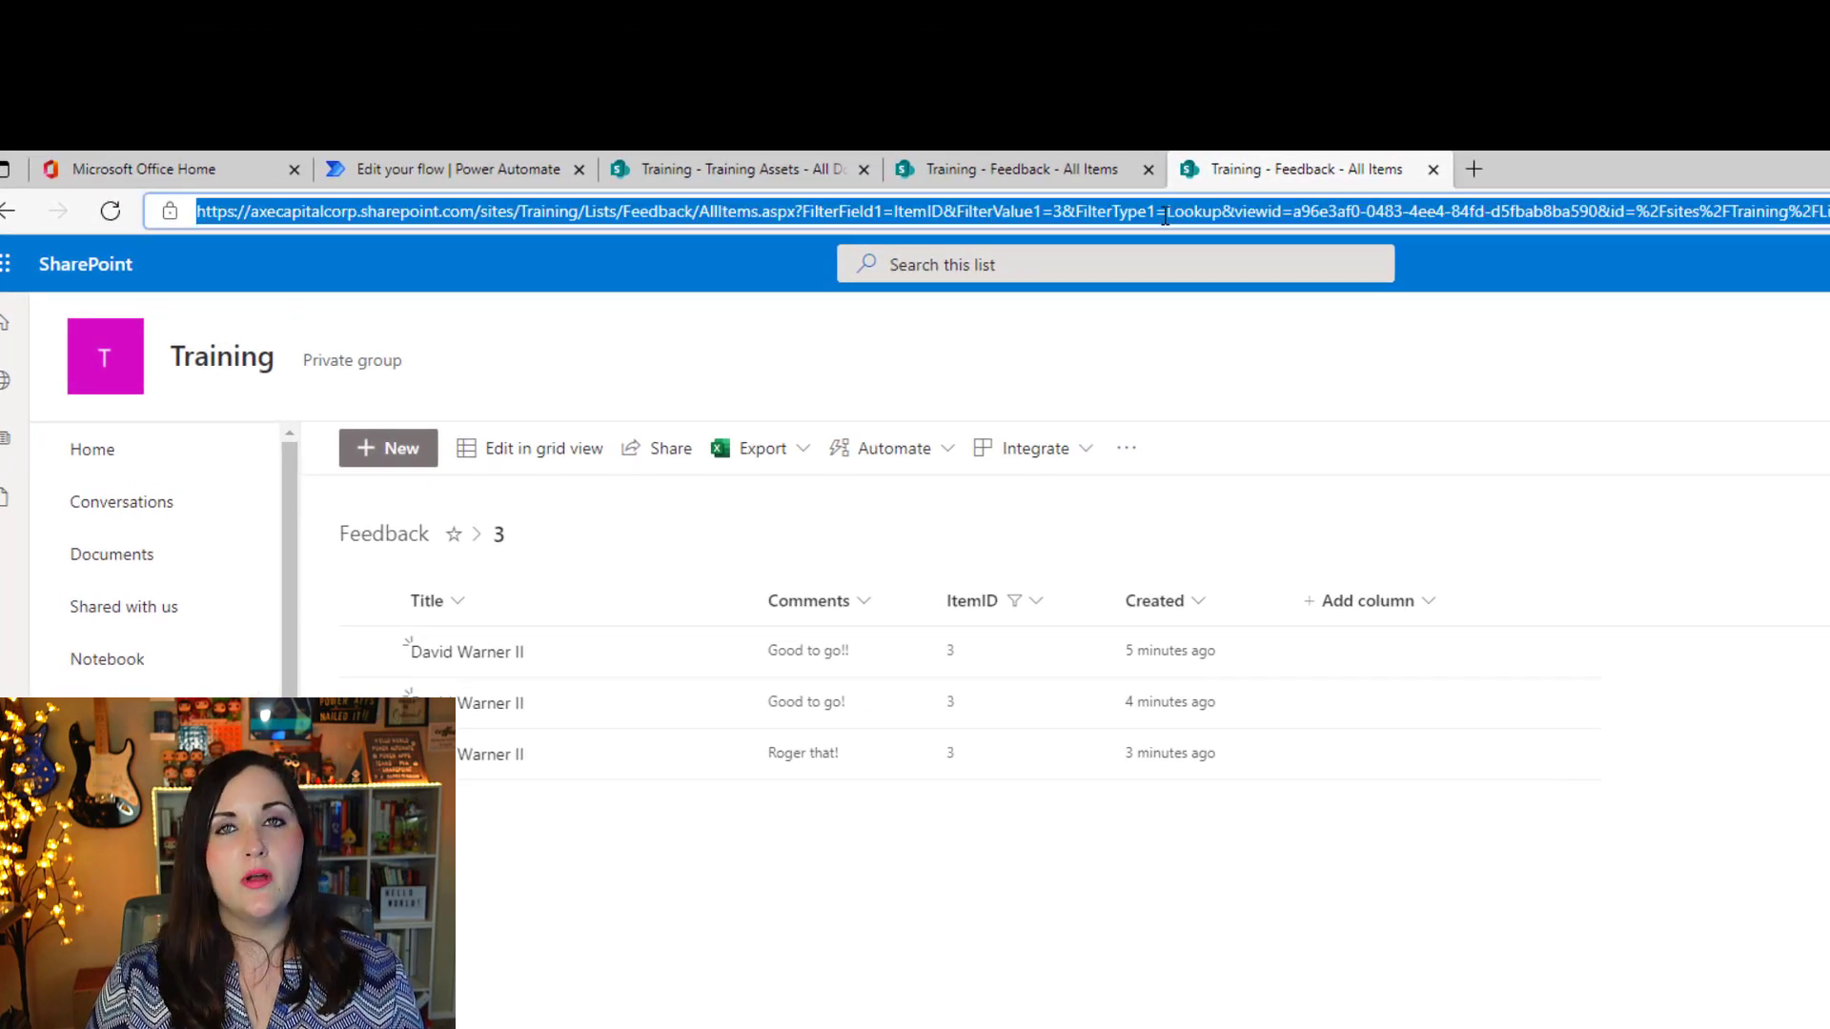
{"action": "left_click", "coordinate": [1166, 216]}
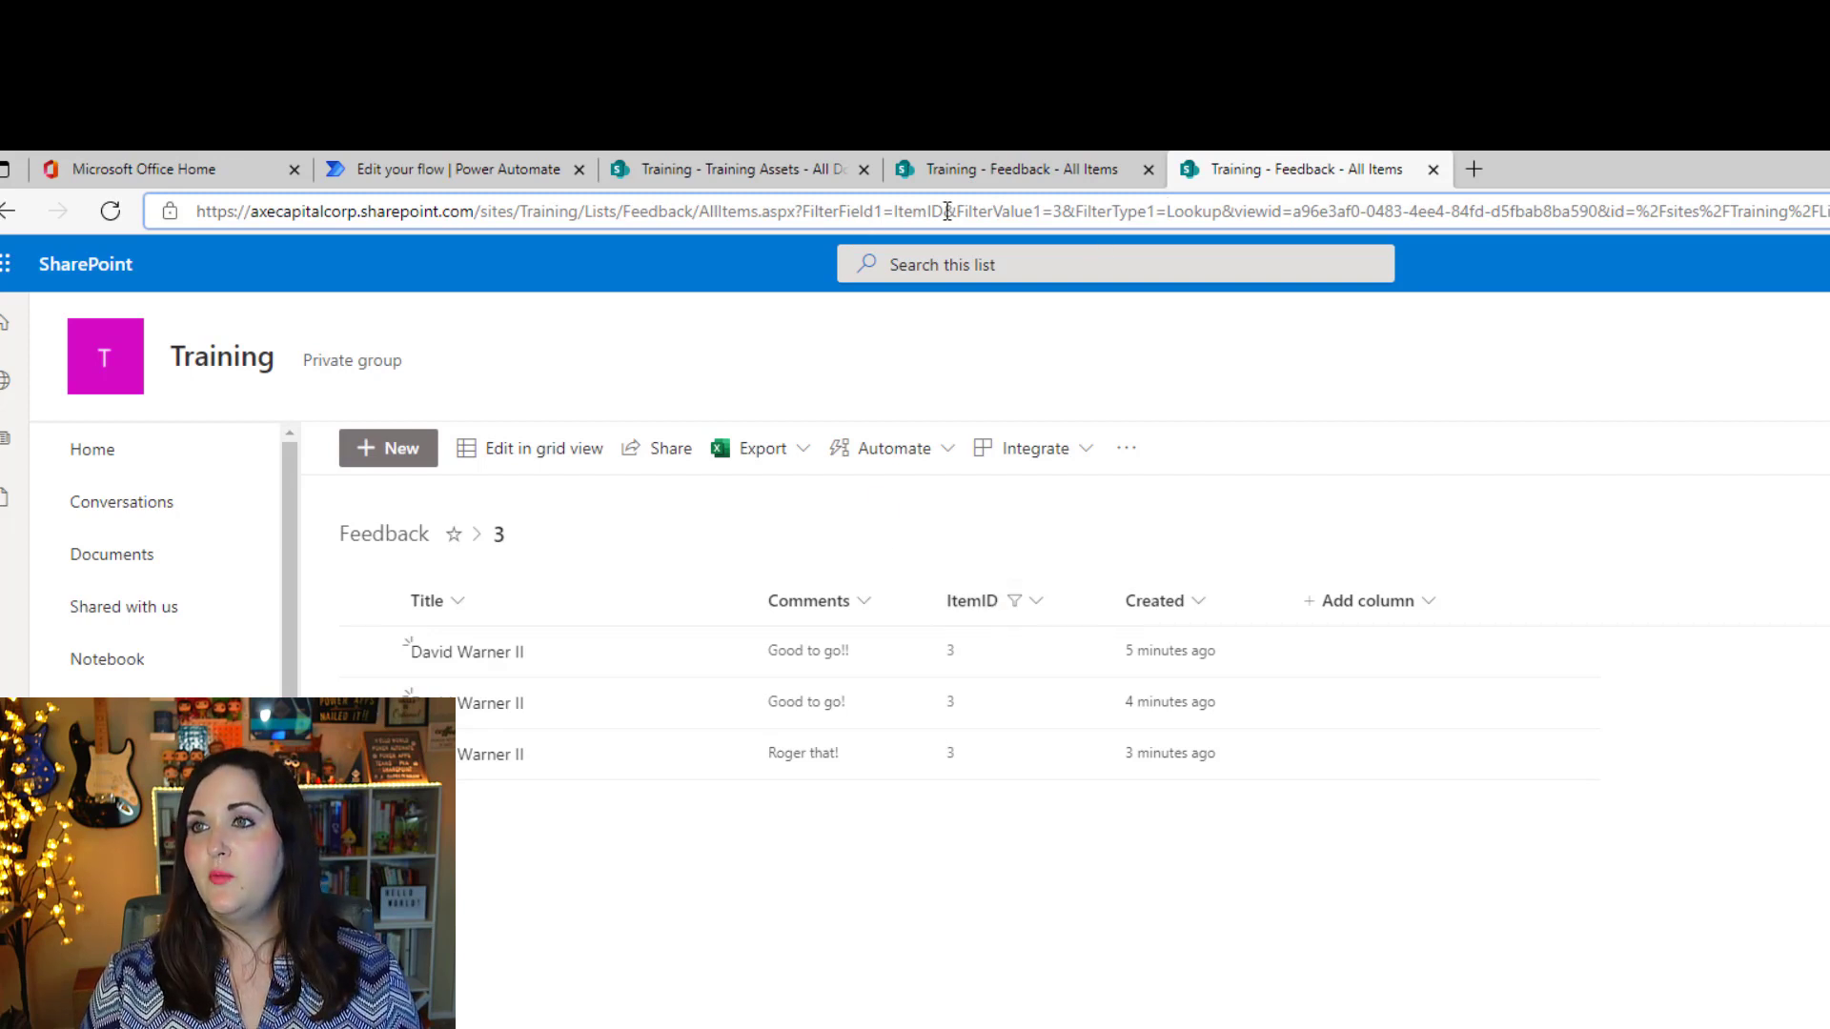
{"action": "left_click_drag", "start_coordinate": [1061, 214], "coordinate": [195, 179]}
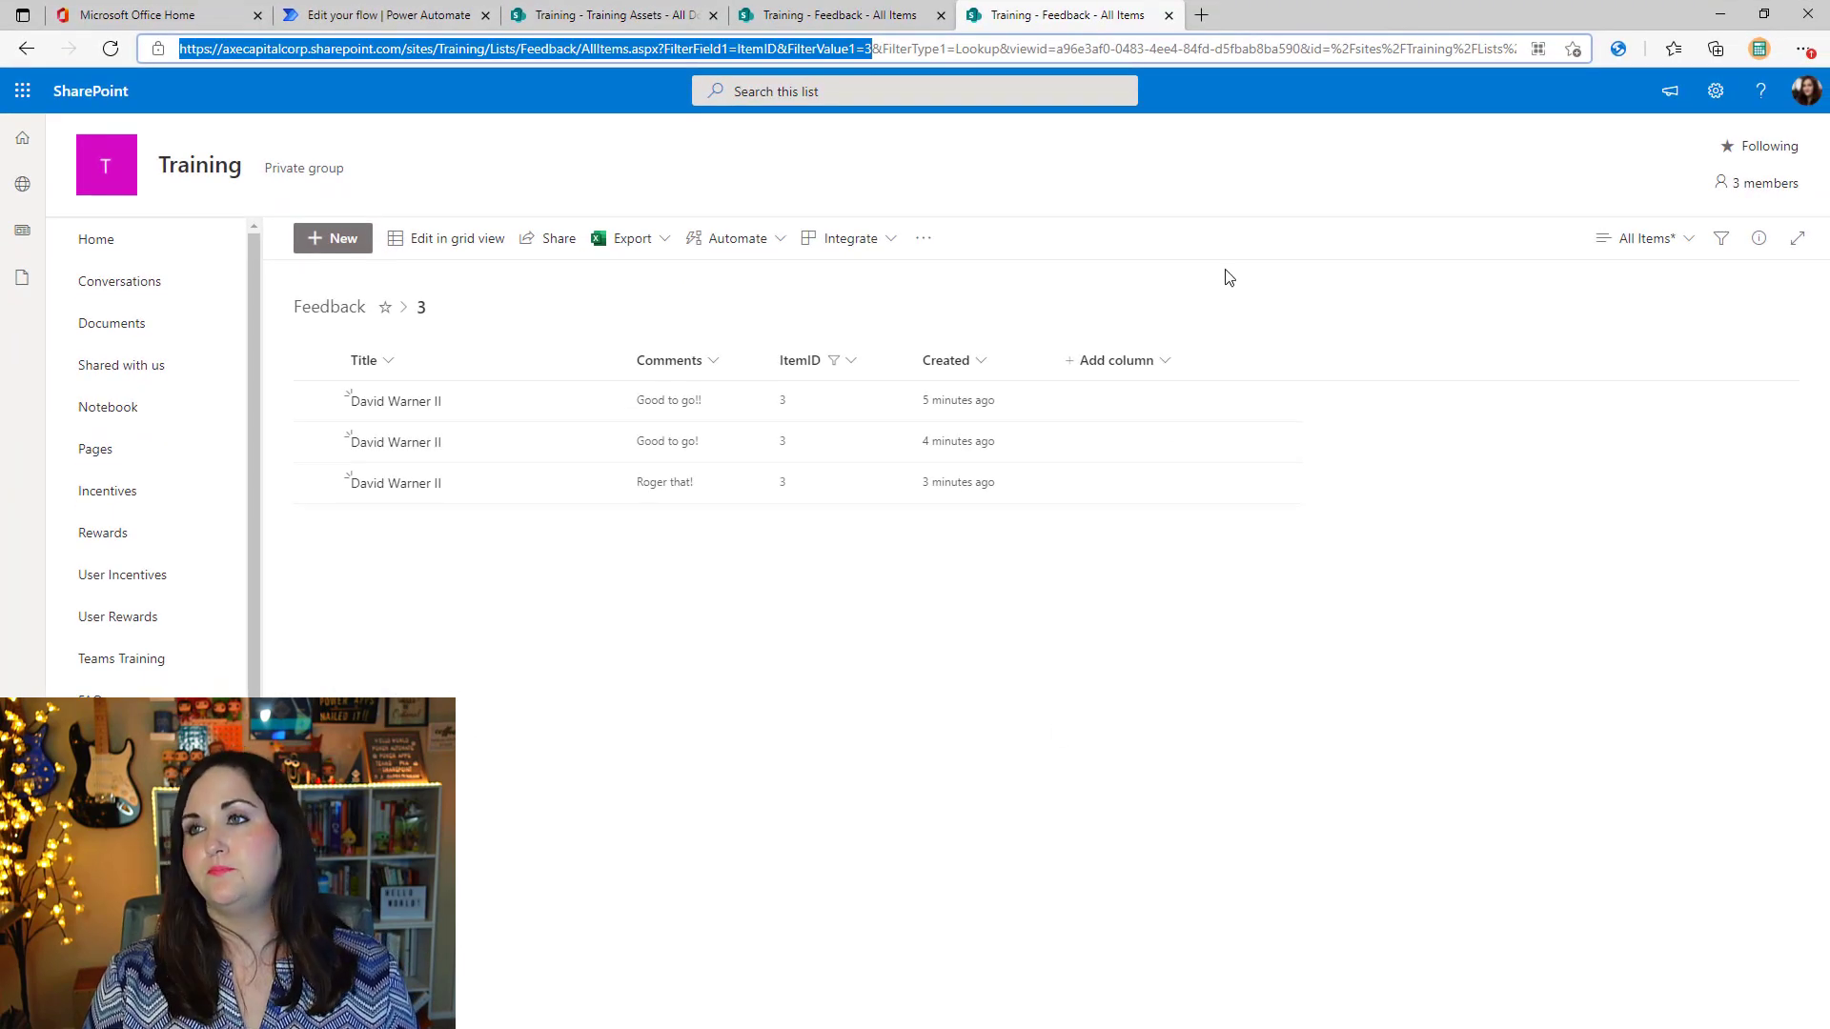
{"action": "left_click", "coordinate": [610, 15]}
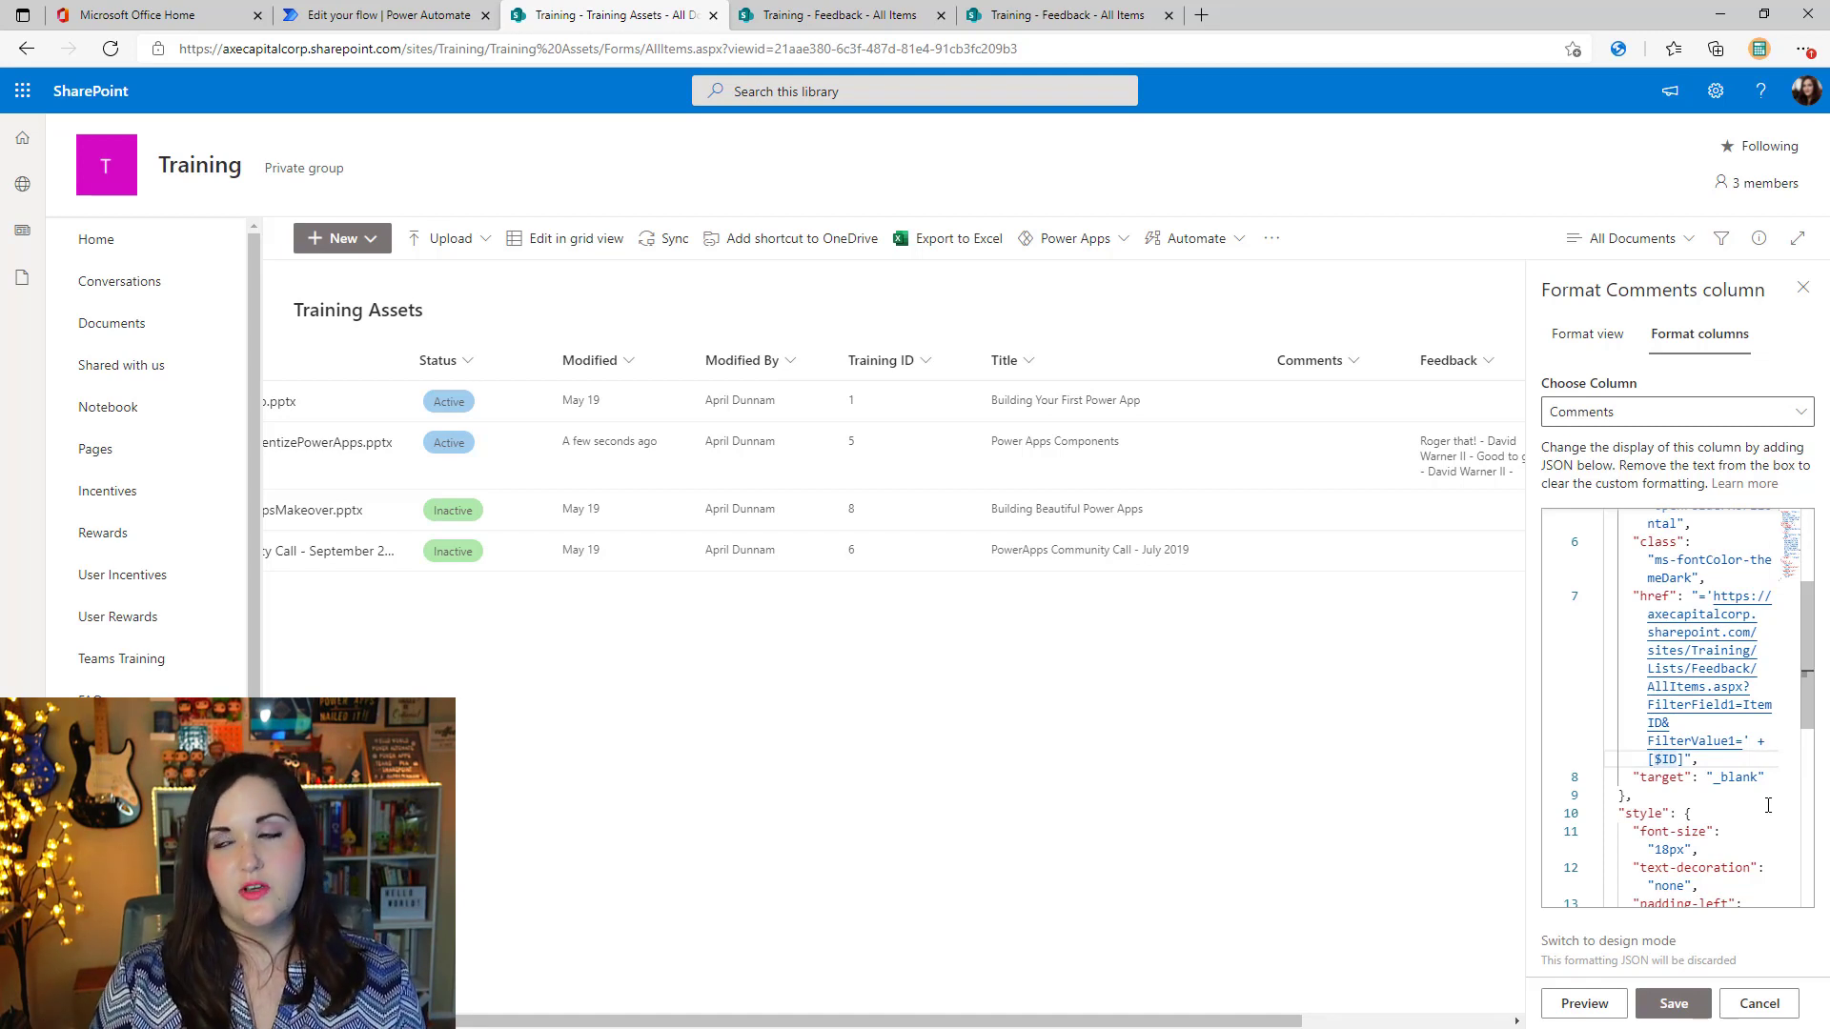
Review the Comments link JSON, then filter the Power Platform Samples gallery to Power Automate samples.
{"action": "left_click", "coordinate": [1737, 801]}
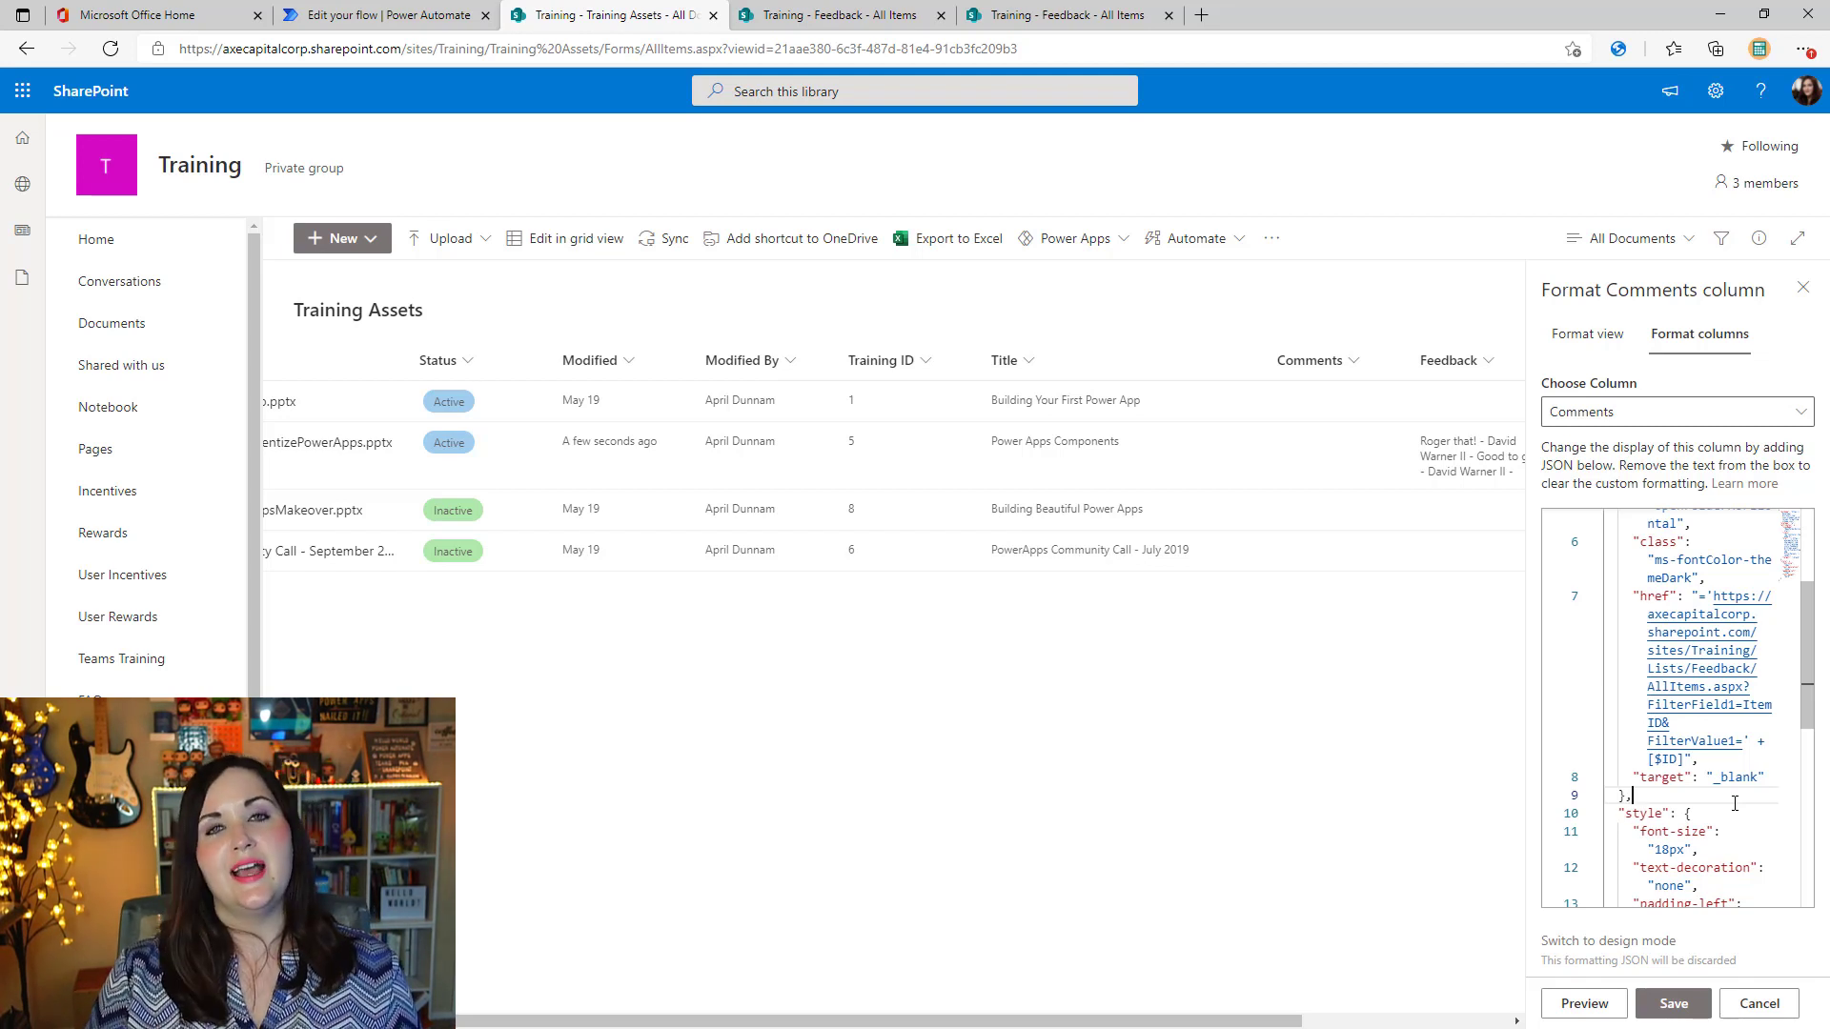
{"action": "scroll", "coordinate": [1734, 803], "scroll_direction": "up", "scroll_amount": 3}
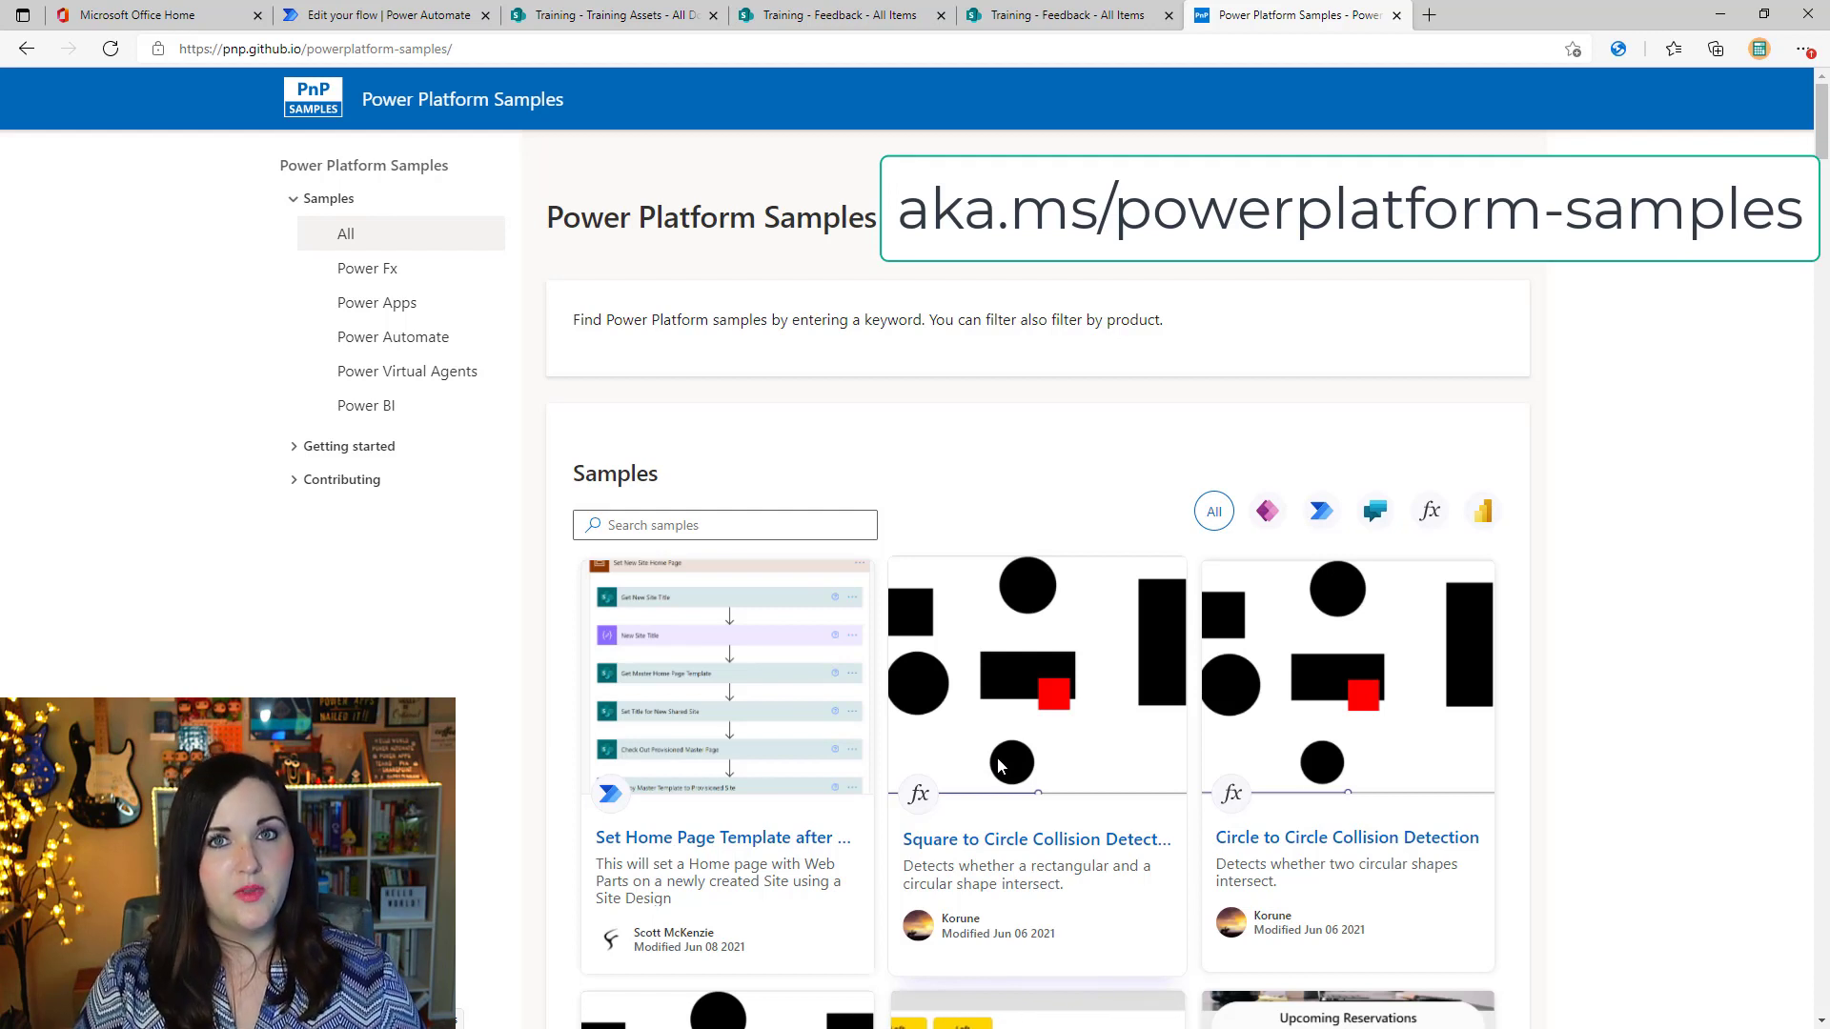
{"action": "left_click", "coordinate": [1330, 527]}
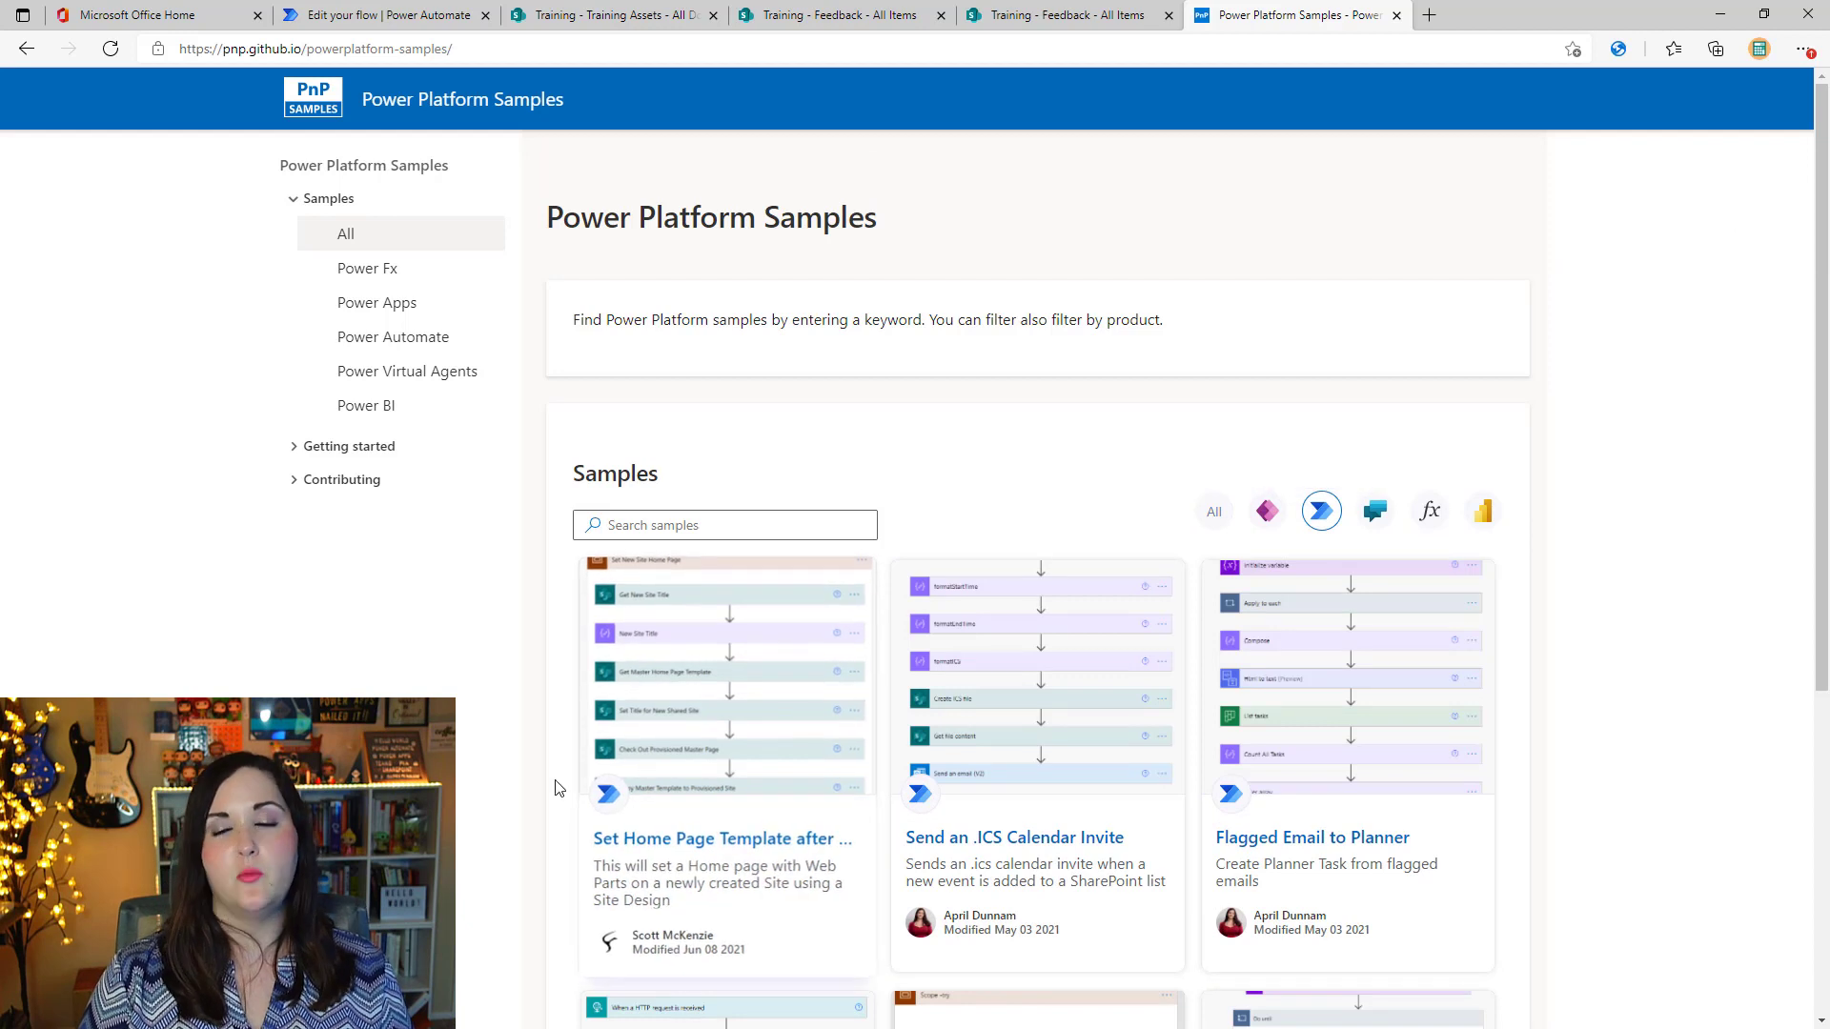